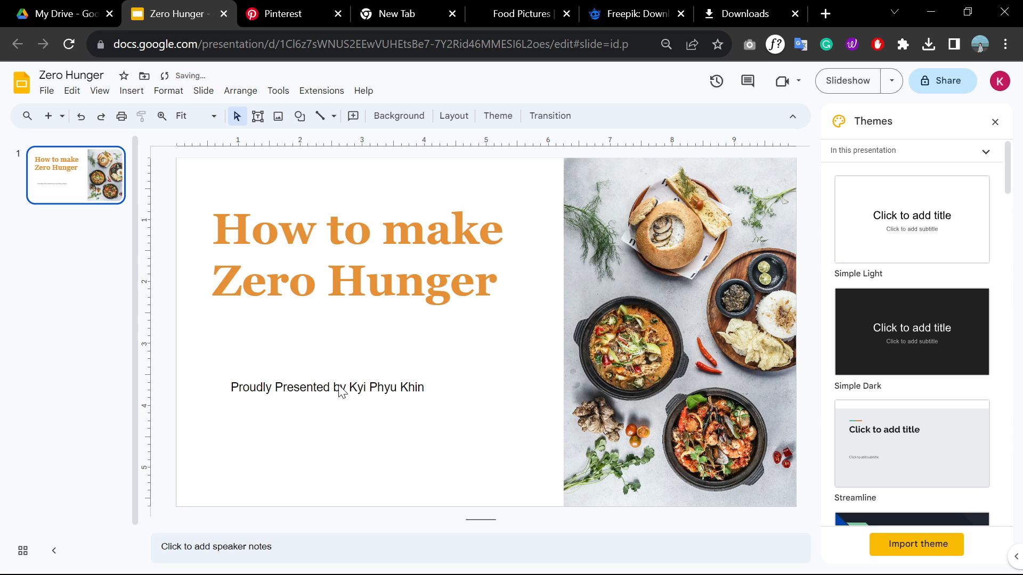
Step: Break the presenter credit onto a second line before the presenter's name and narrow its text box to fit the text
key("Return")
key("Delete")
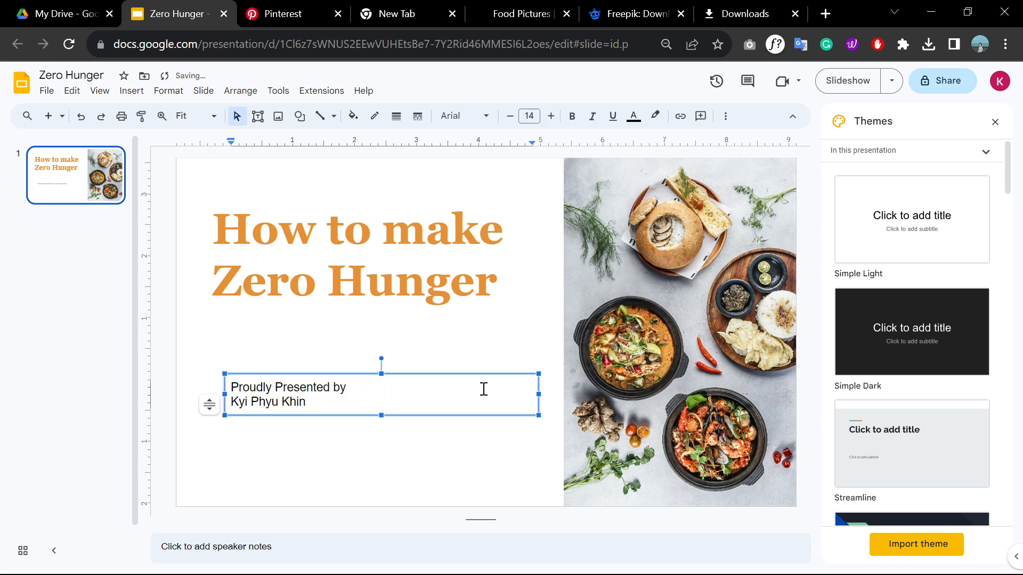
left_click(383, 382)
left_click_drag(540, 393, 407, 393)
left_click(461, 366)
Step: Try font sizes 24 and 18 on the presenter credit, and set it back to 14
left_click(342, 391)
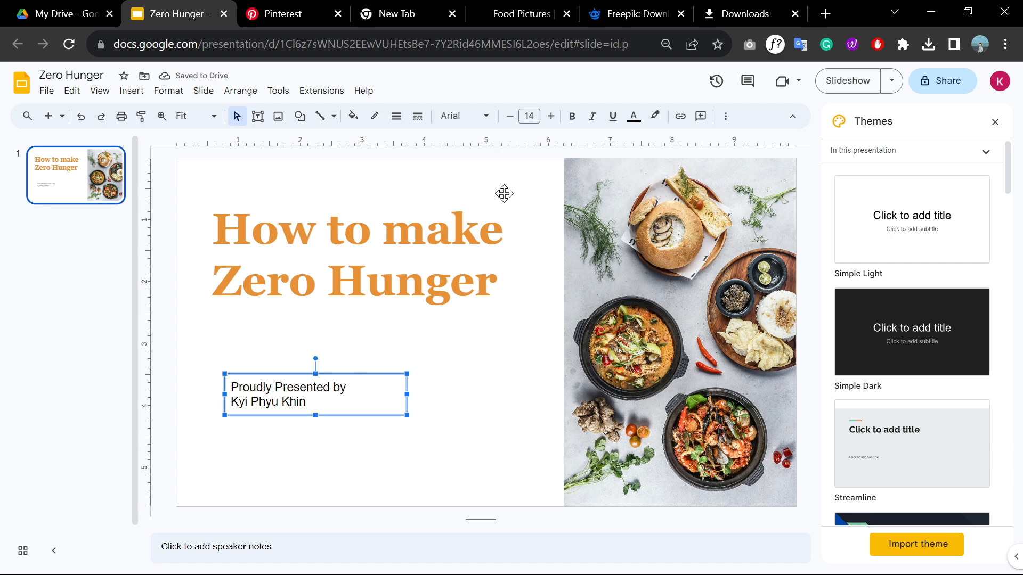
left_click(529, 115)
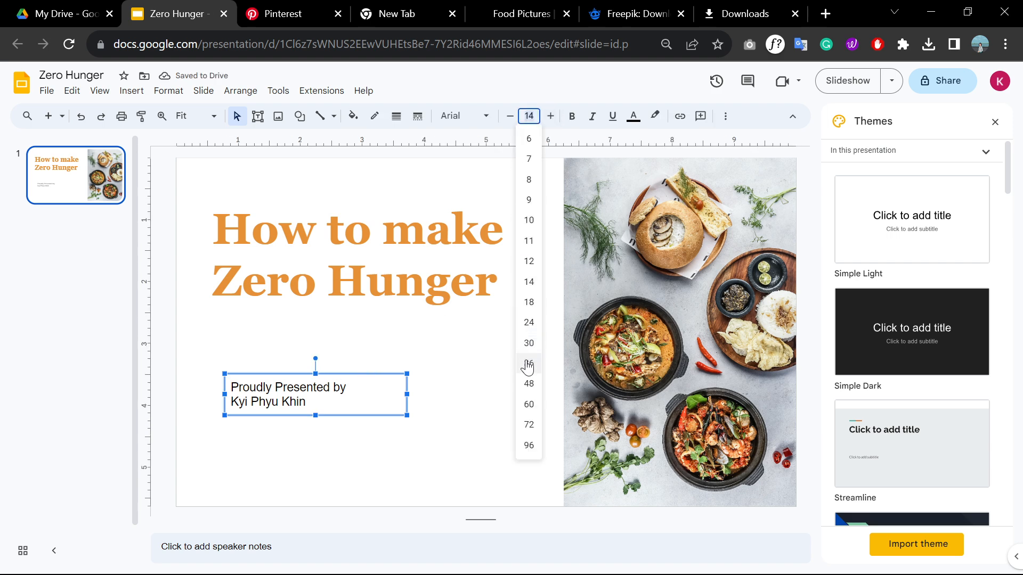
left_click(536, 325)
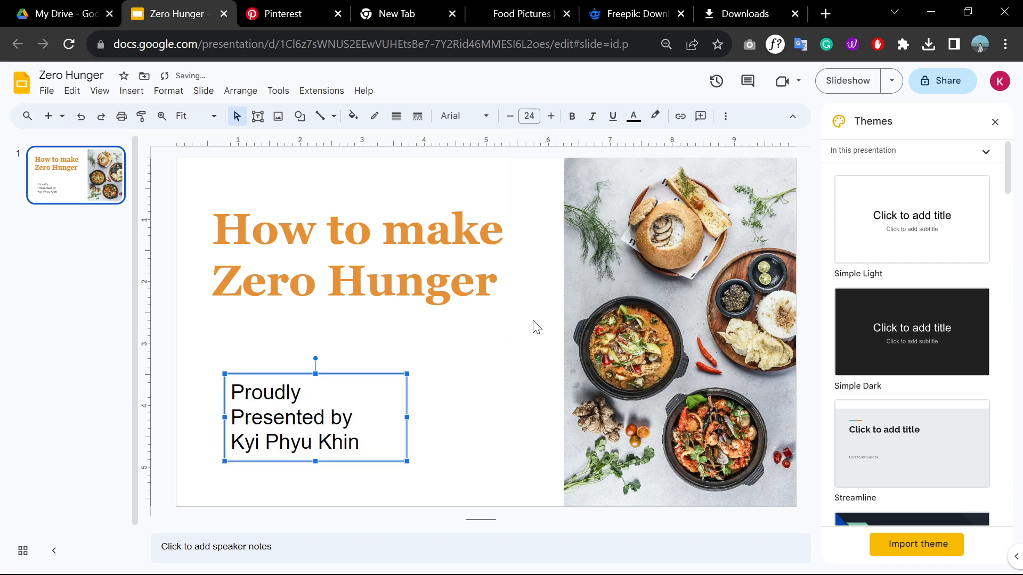
left_click(532, 115)
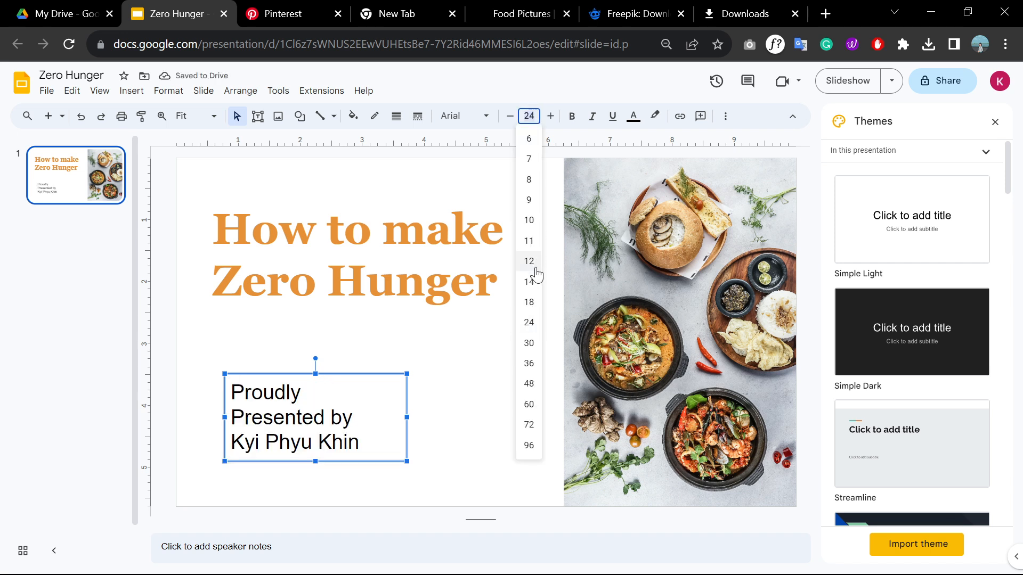
left_click(531, 303)
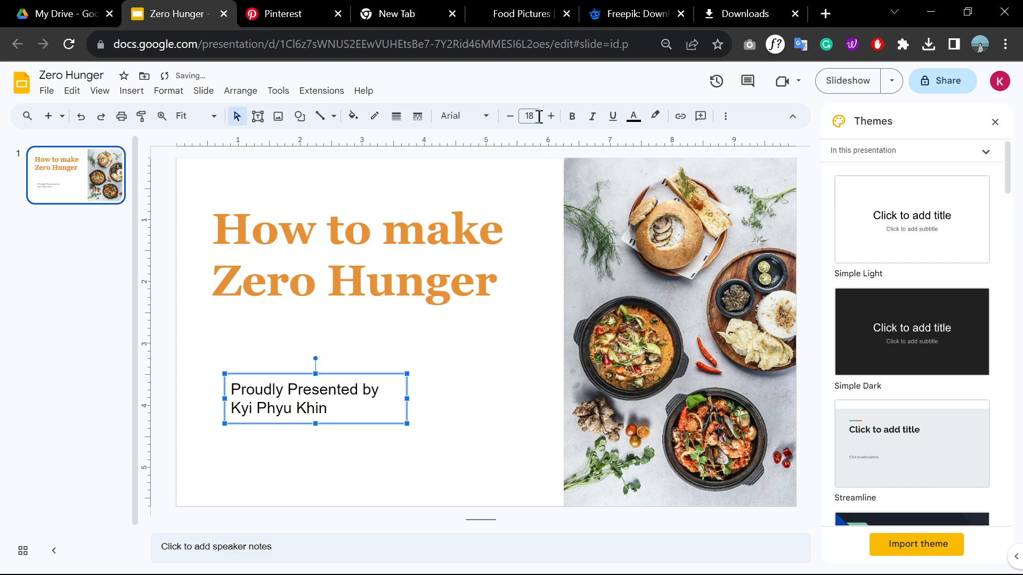
left_click(529, 115)
left_click(529, 281)
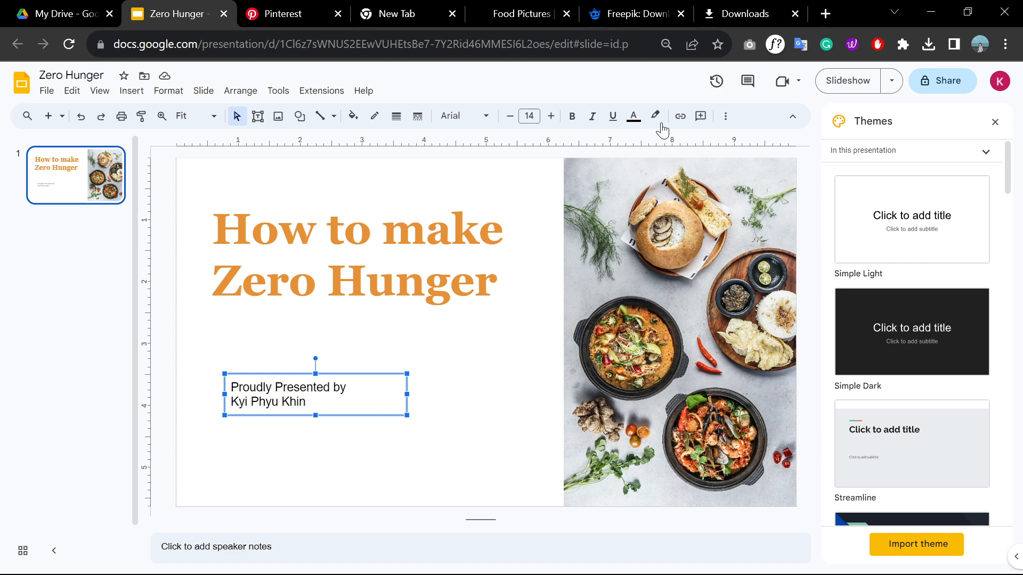
Step: Set the presenter credit's line spacing to 1.5 and close the Themes pane
left_click(727, 117)
left_click(728, 117)
left_click(726, 119)
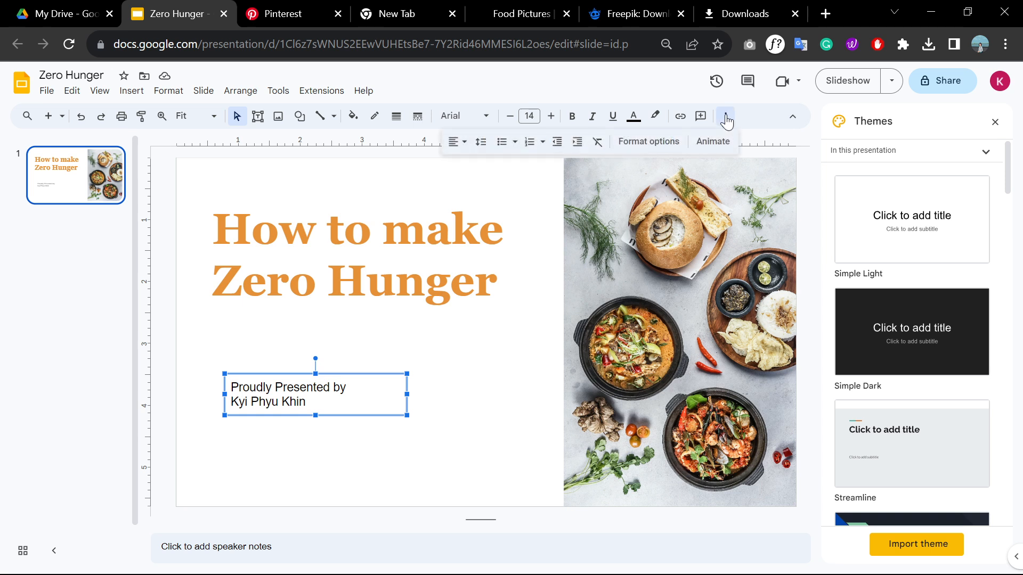
left_click(487, 144)
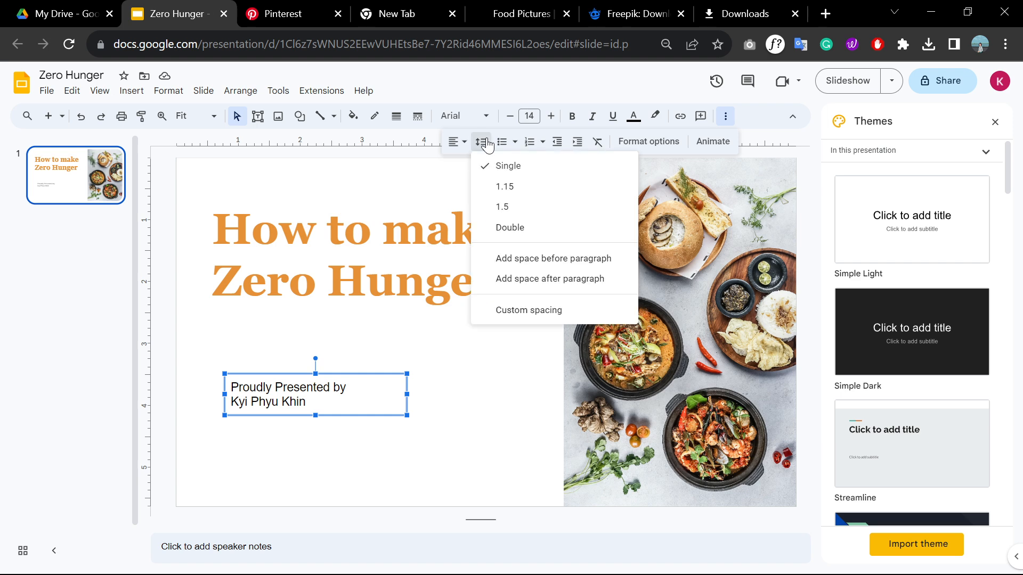
left_click(516, 227)
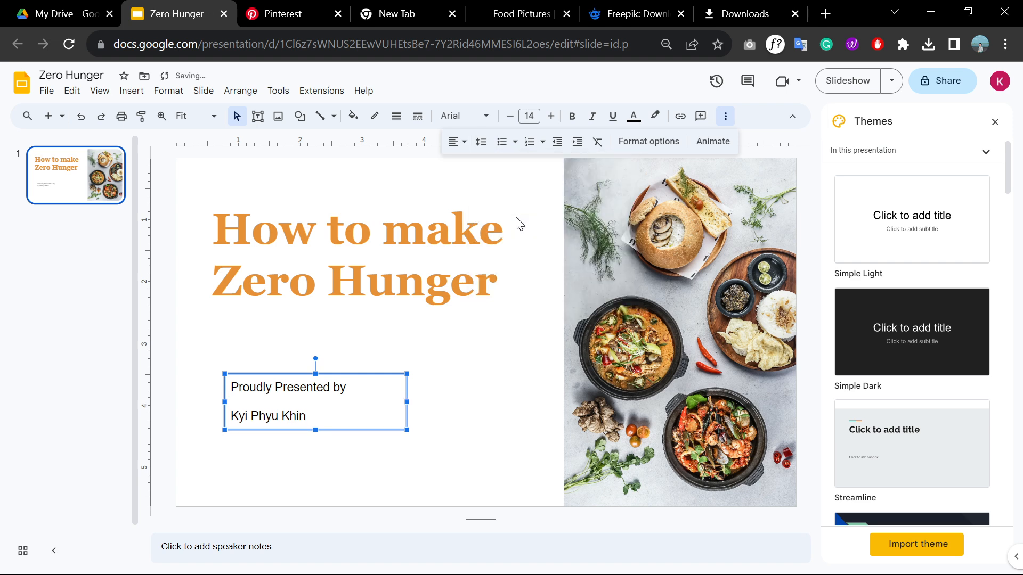
left_click(481, 144)
left_click(509, 167)
left_click(481, 144)
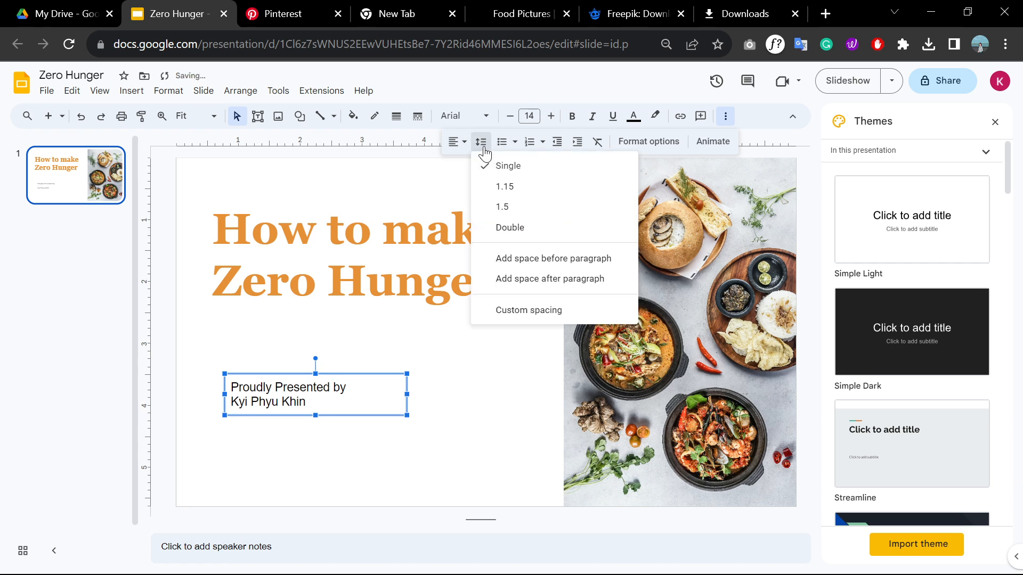
left_click(518, 209)
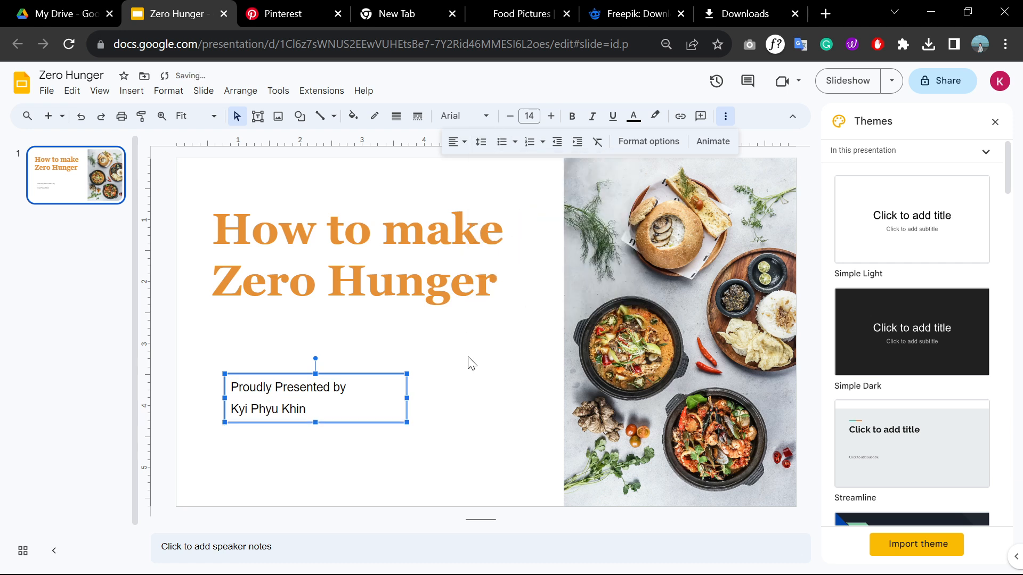
left_click(818, 201)
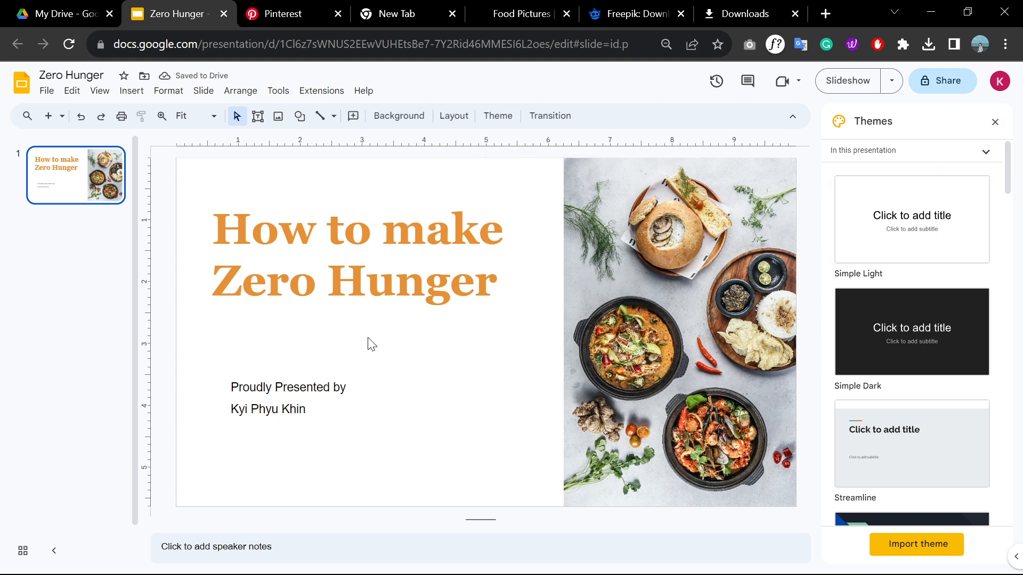
left_click(994, 122)
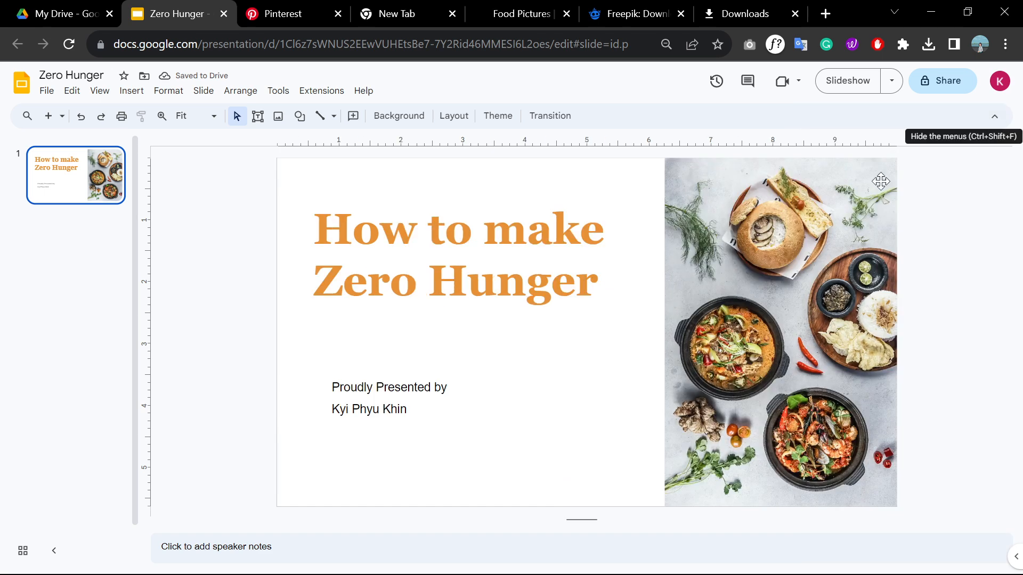
Step: Enlarge the orange title text to font size 58
left_click(515, 275)
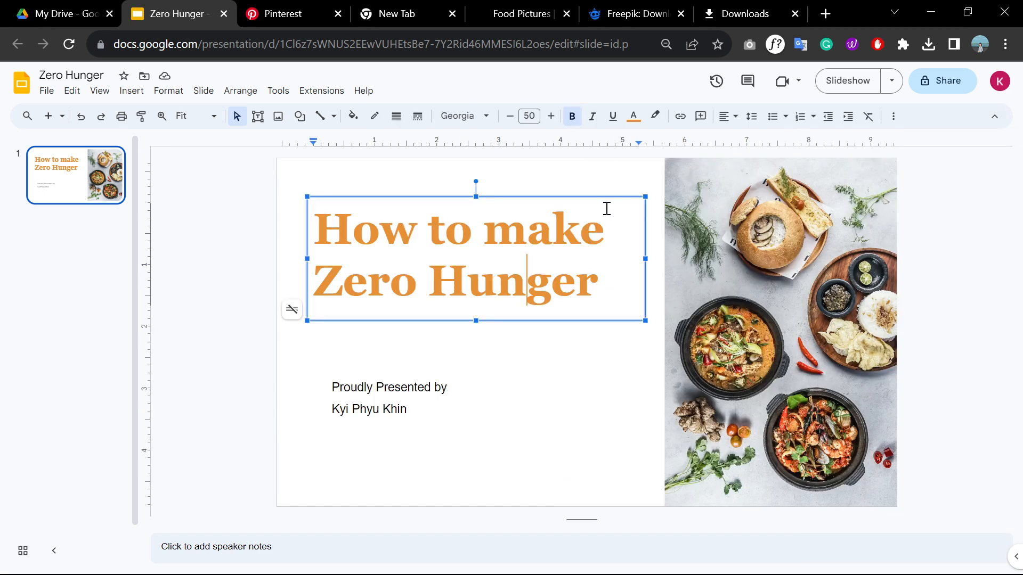
left_click(605, 197)
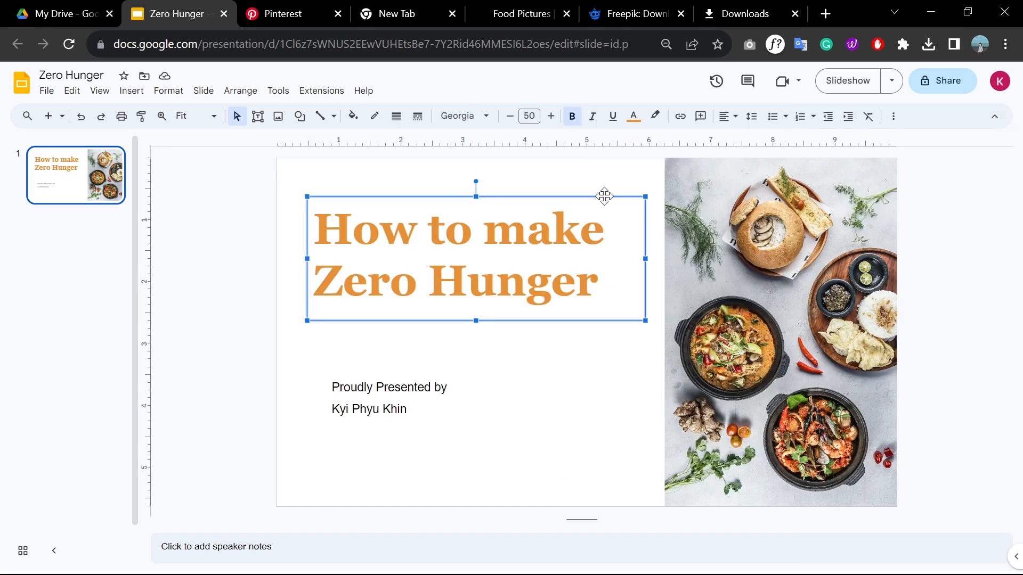
left_click(552, 116)
left_click(551, 116)
left_click(551, 116)
left_click(551, 116)
left_click(551, 116)
left_click(552, 116)
left_click(552, 116)
left_click(551, 116)
left_click(510, 116)
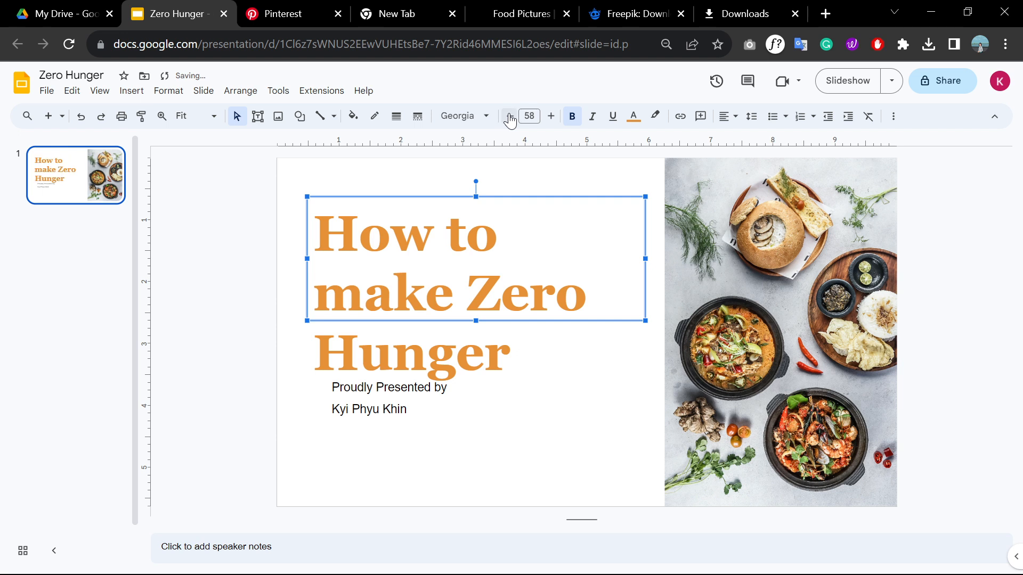
left_click(552, 116)
Step: Move the presenter credit lower on the slide, clear of the title, and extend the title box downward to enclose all three lines
left_click(429, 444)
left_click(450, 379)
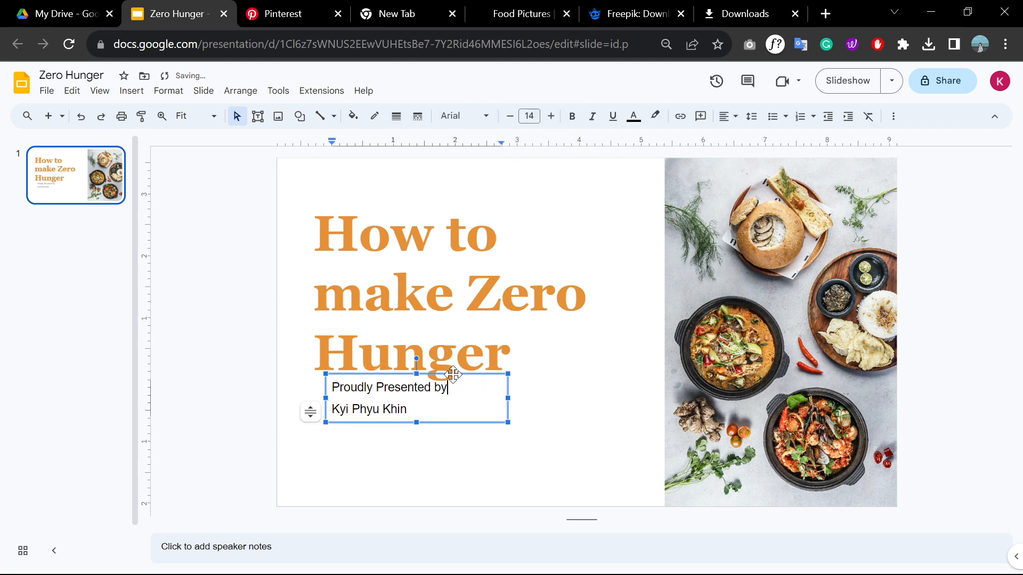
left_click_drag(452, 369, 437, 432)
left_click(526, 317)
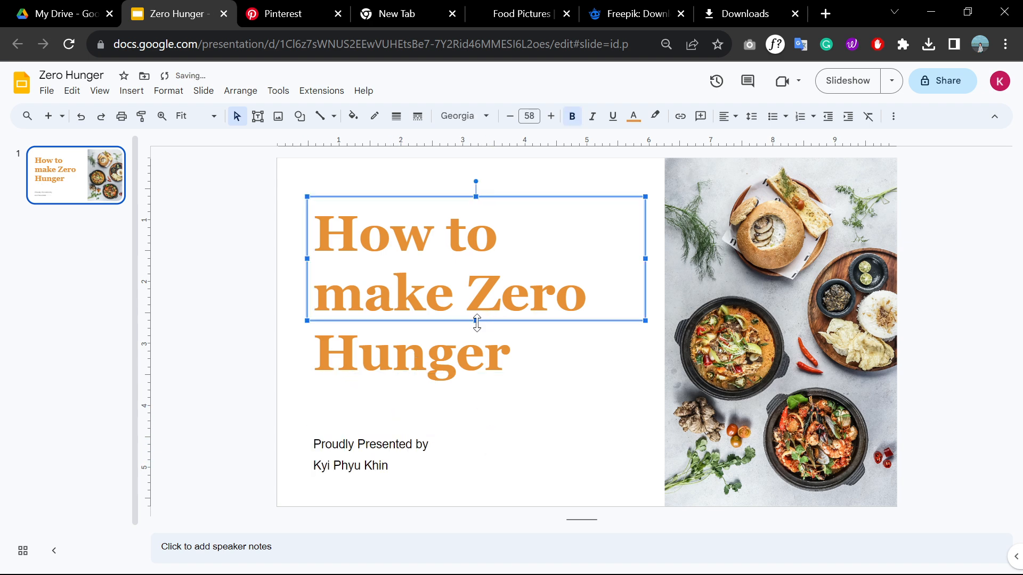
left_click_drag(476, 323, 474, 395)
left_click(197, 332)
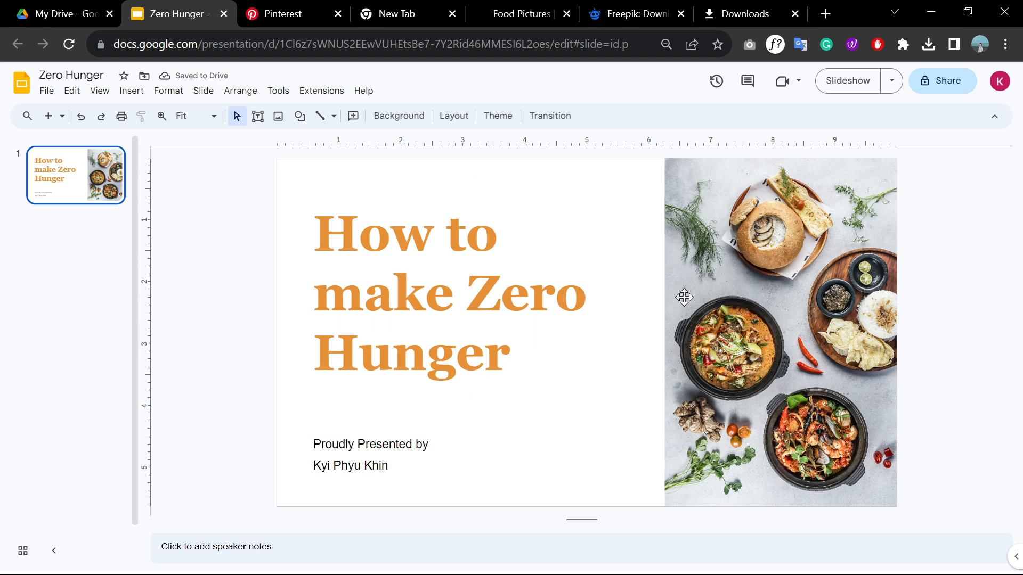
left_click(475, 218)
left_click(219, 208)
Step: Toggle the ruler off and on to compare the views, leaving it shown
left_click(100, 90)
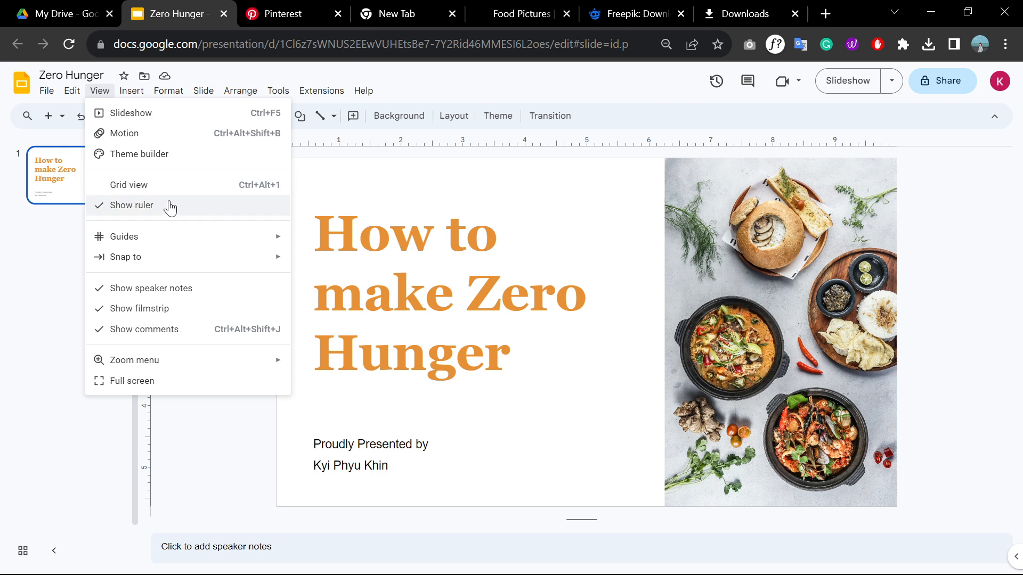
left_click(169, 205)
left_click(105, 97)
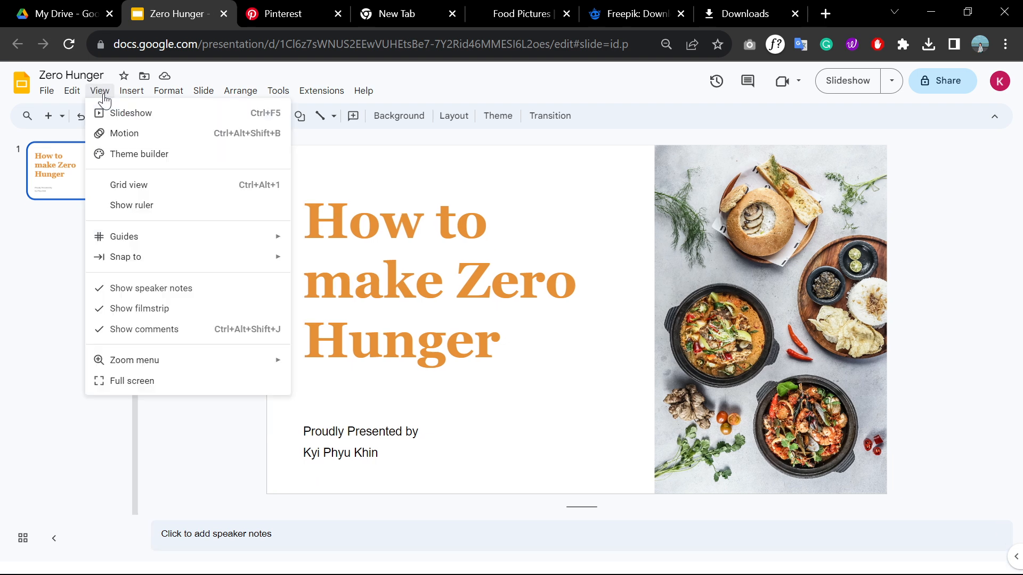
left_click(157, 206)
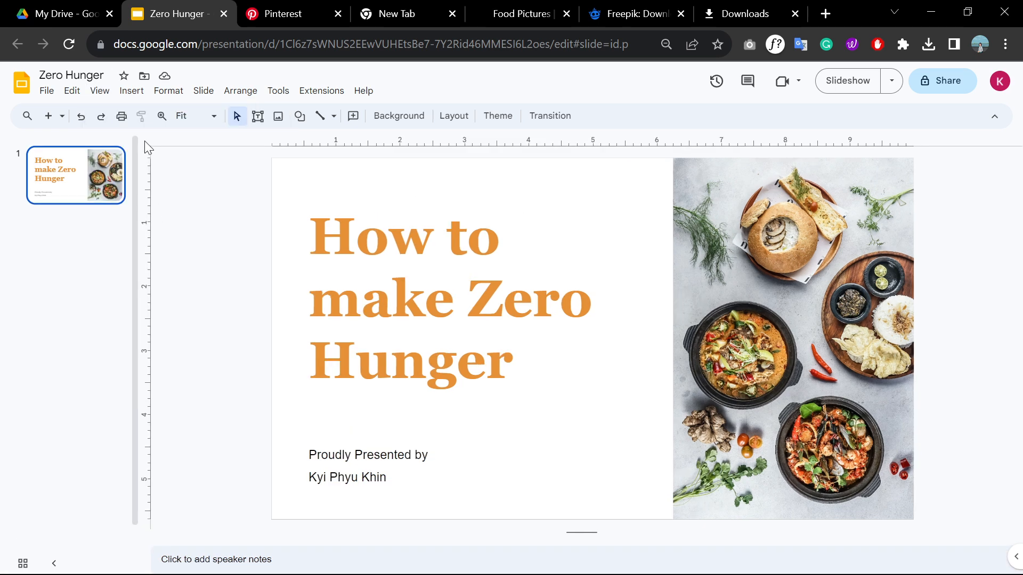
left_click(107, 95)
left_click(152, 207)
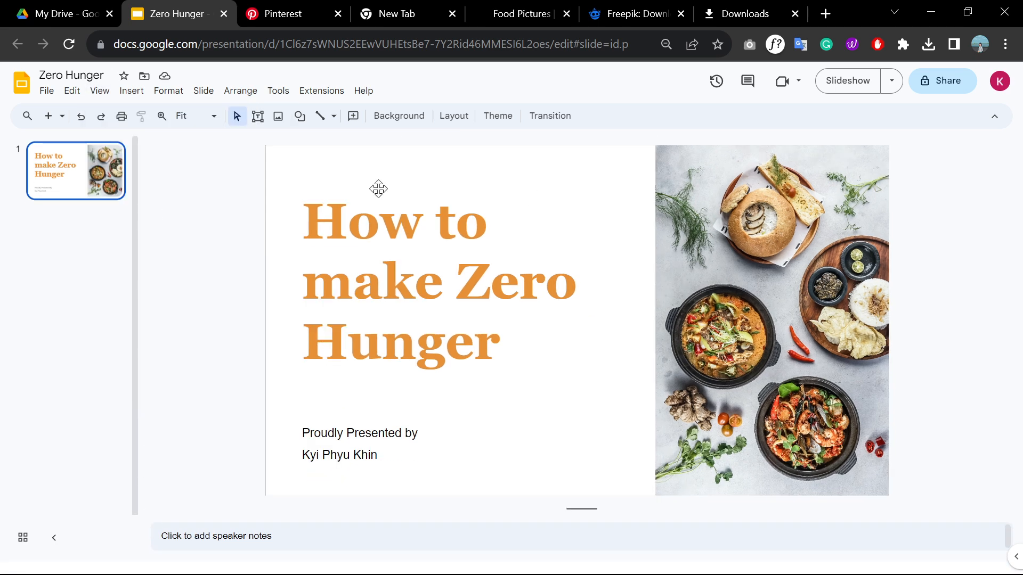
left_click(100, 90)
left_click(152, 207)
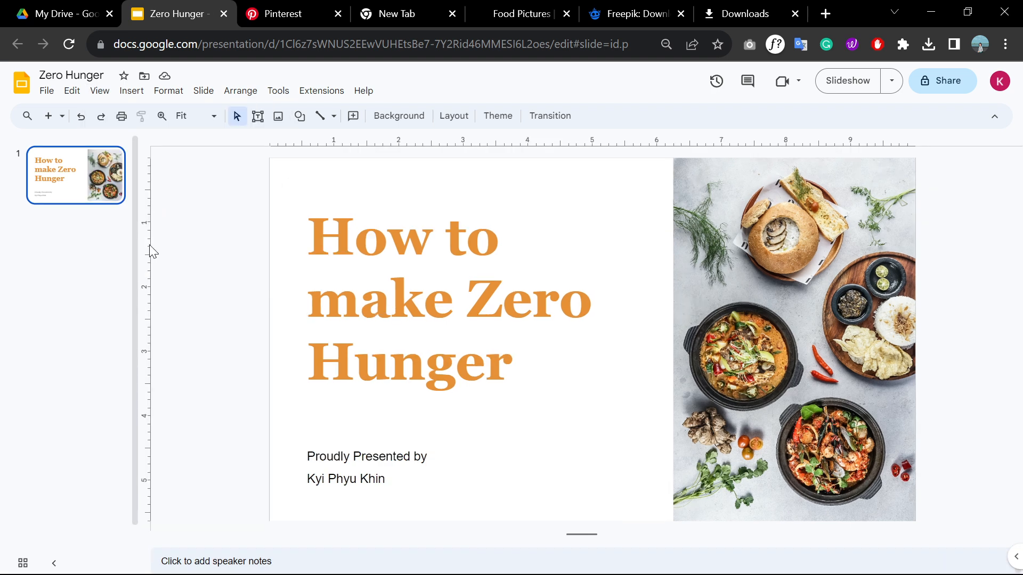
Step: Add a vertical guide at about 0.5 and a horizontal guide at about 0.4 on the rulers as left and top margins
left_click_drag(143, 291, 297, 315)
left_click_drag(389, 149, 402, 196)
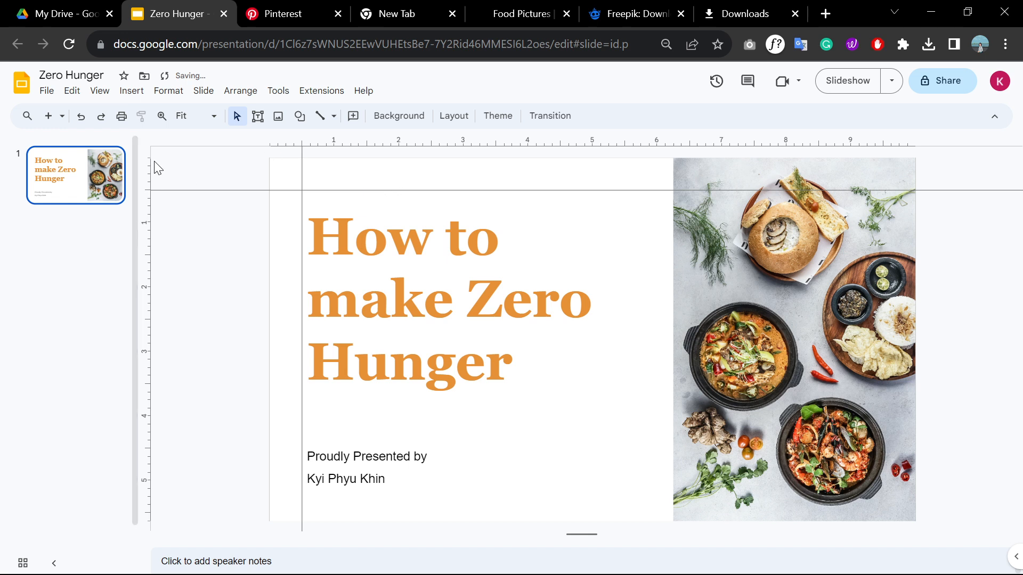
left_click_drag(239, 190, 237, 182)
Step: Add a horizontal guide at about 5.25 and a vertical guide at about 9.5 on the rulers as bottom and right margins
left_click_drag(461, 144, 426, 510)
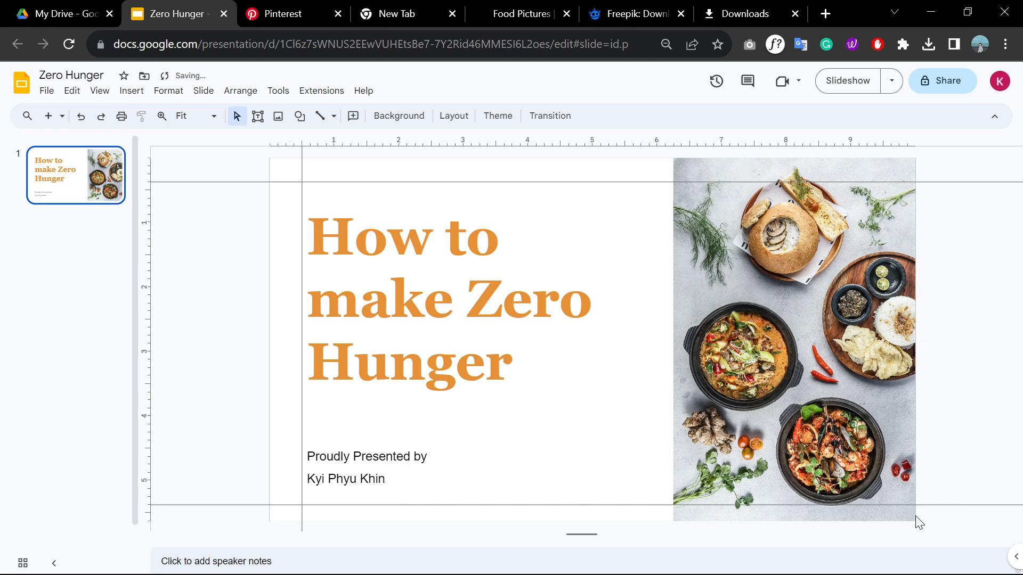
key("ctrl+z")
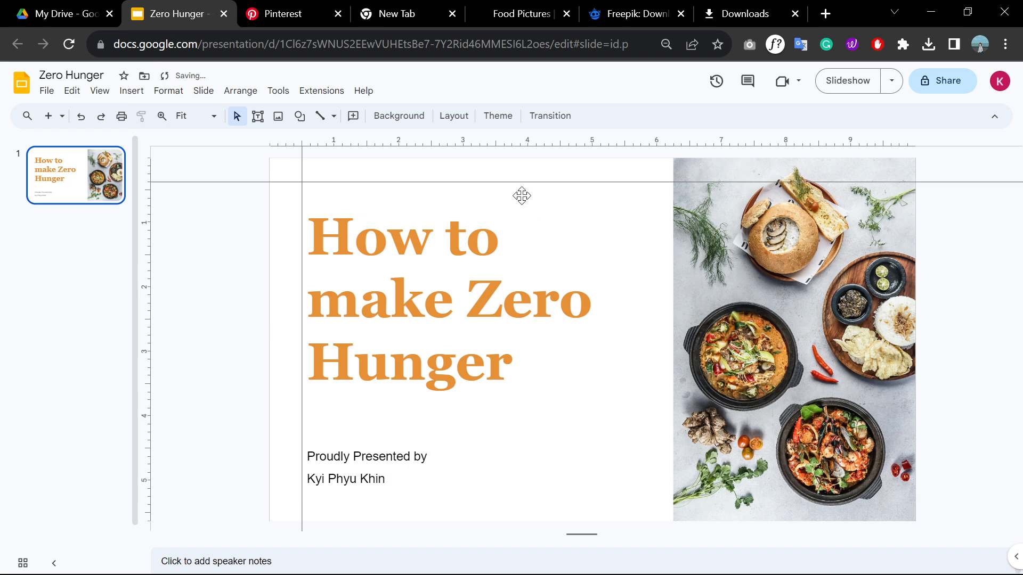
left_click_drag(509, 150, 452, 497)
left_click_drag(135, 305, 882, 347)
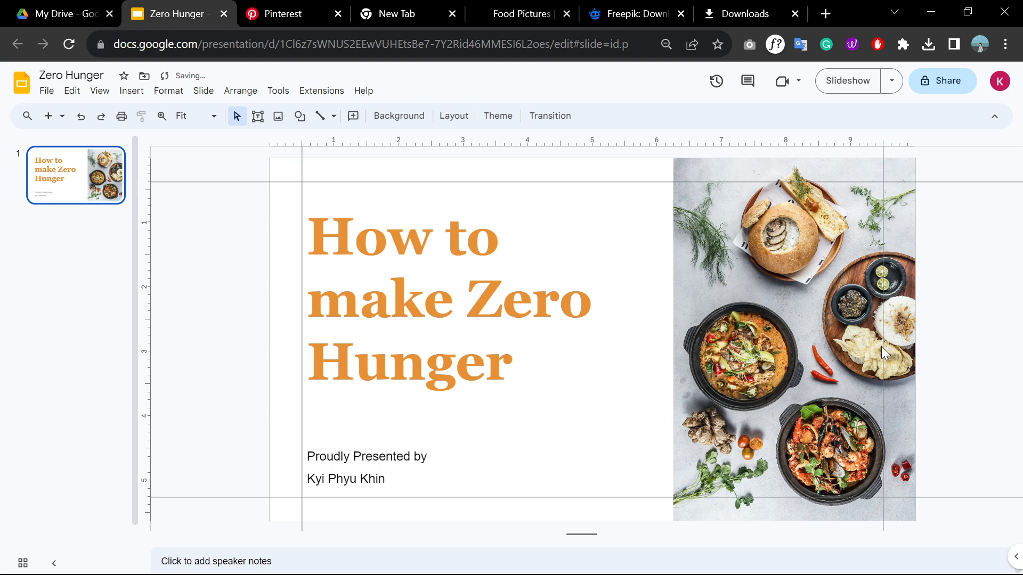
left_click_drag(235, 499, 235, 497)
Step: Nudge the title box slightly up and the presenter credit slightly down so both sit along the left margin guide
left_click(392, 260)
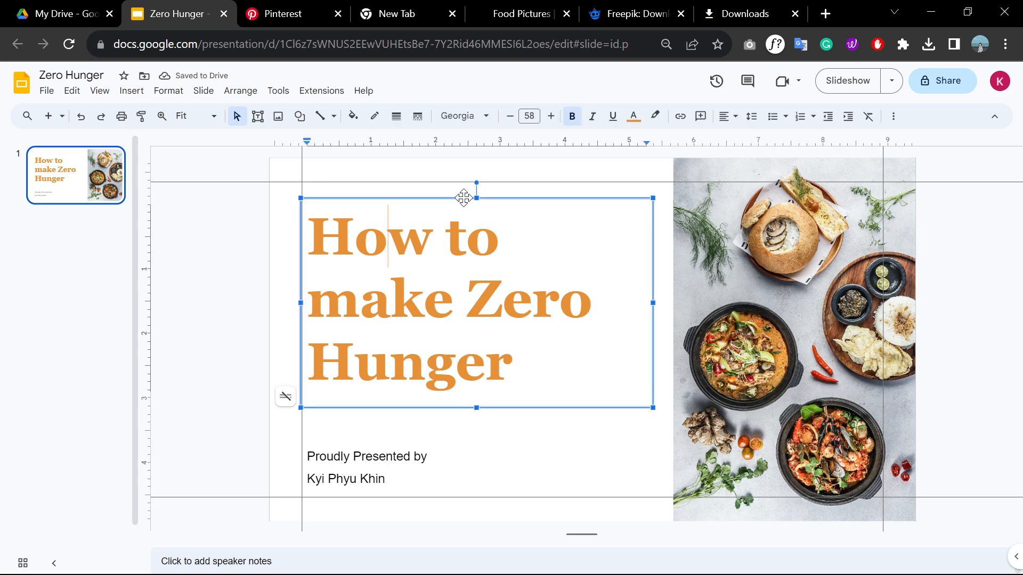
left_click_drag(460, 197, 461, 196)
mouse_move(425, 444)
left_mouse_down()
mouse_move(489, 437)
mouse_move(428, 443)
left_mouse_up()
Step: Try the title box slightly lower, and move it back up to its previous position
left_click(552, 242)
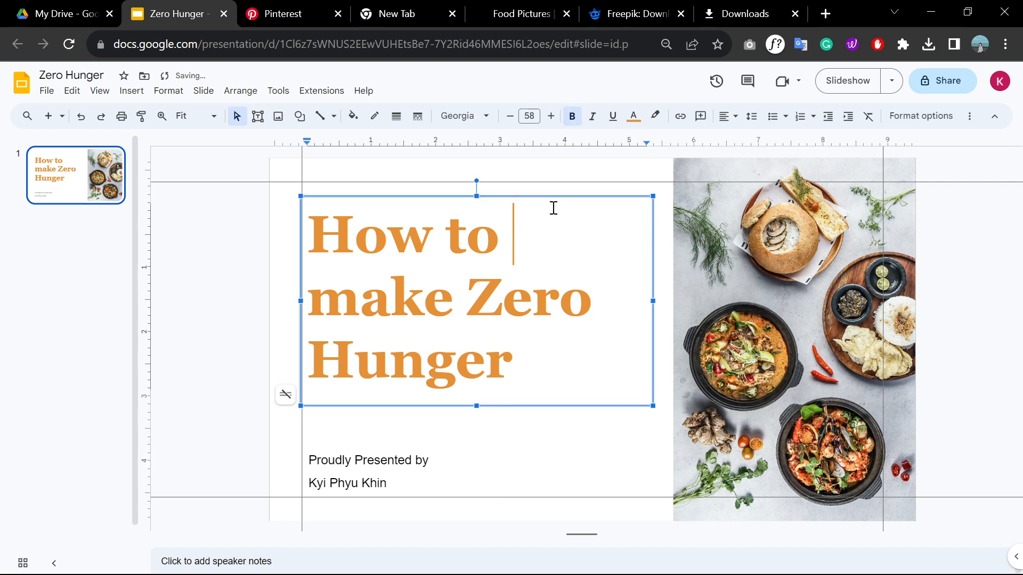
mouse_move(552, 193)
left_mouse_down()
mouse_move(554, 214)
mouse_move(554, 205)
left_mouse_up()
left_click(254, 246)
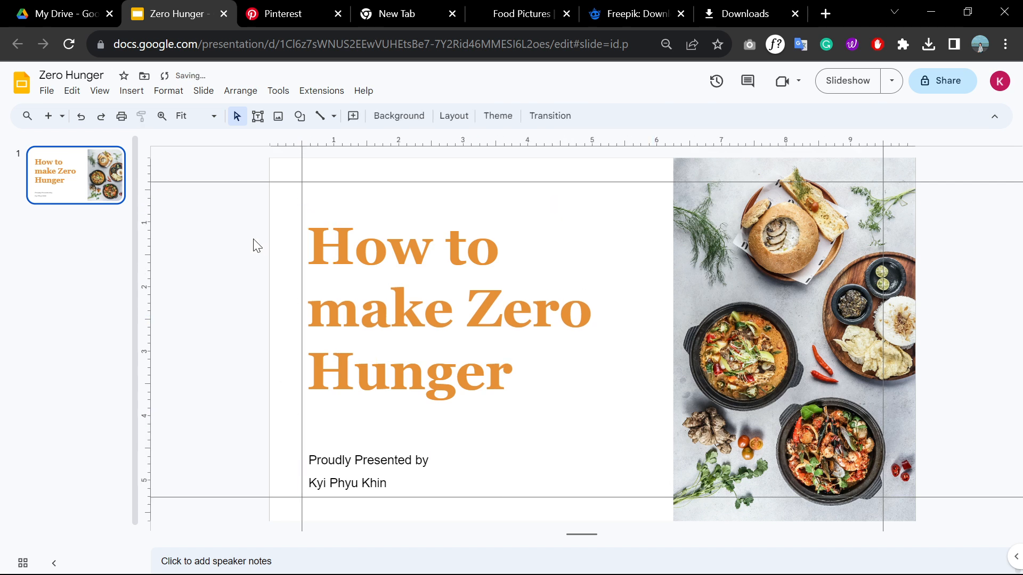
left_click(545, 210)
left_click_drag(545, 210, 545, 198)
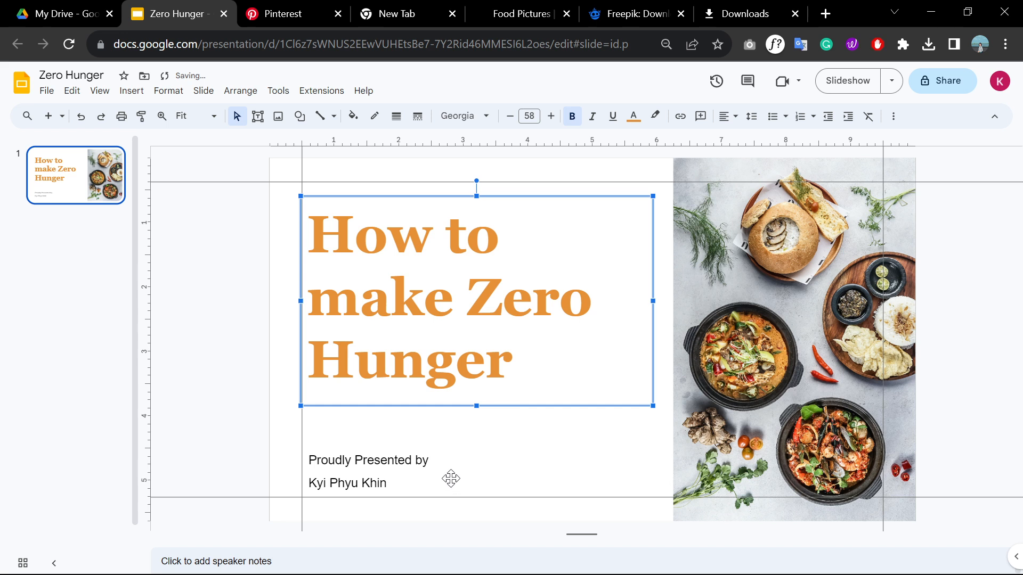
Step: Add a new slide with title and body placeholders after the title slide
left_click(466, 453)
left_click(247, 393)
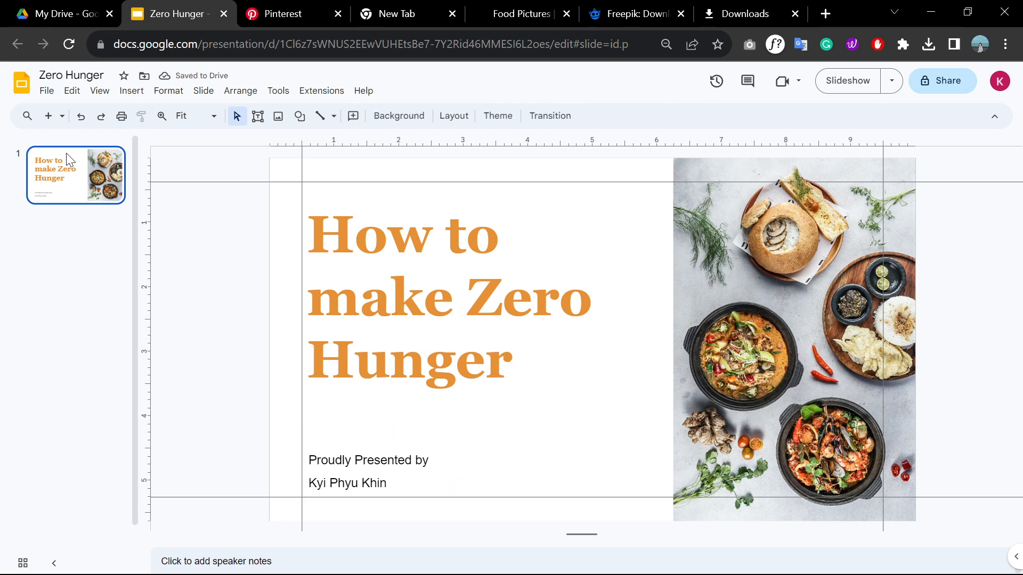
left_click(50, 117)
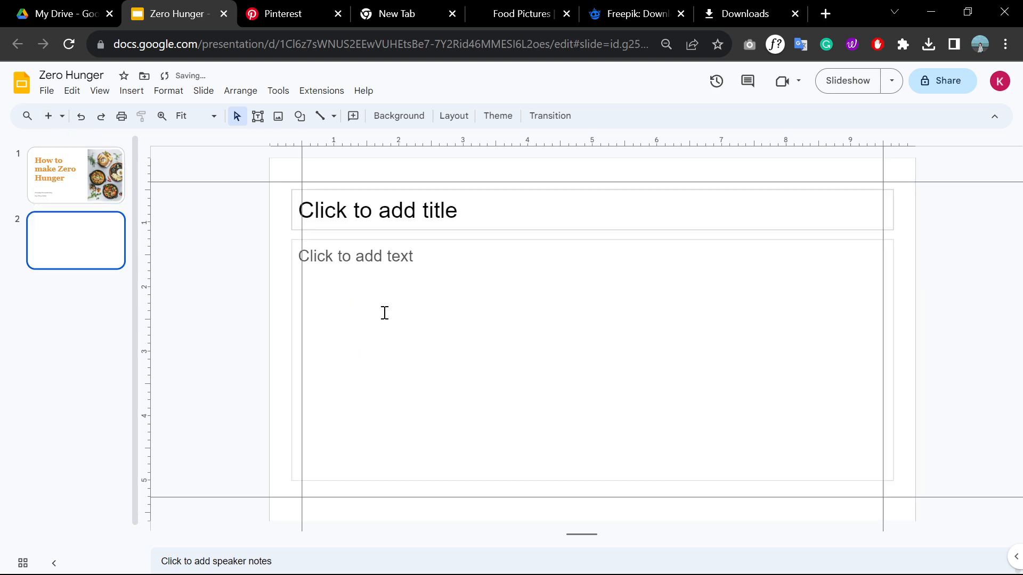
Step: Delete the title and body placeholders from the second slide
left_click(466, 190)
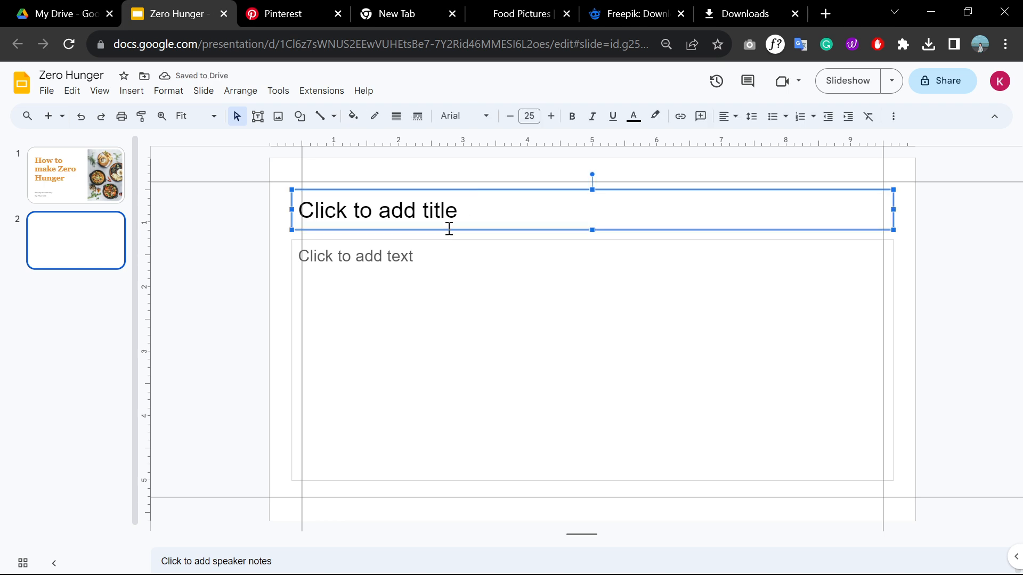
left_click(424, 253, "shift")
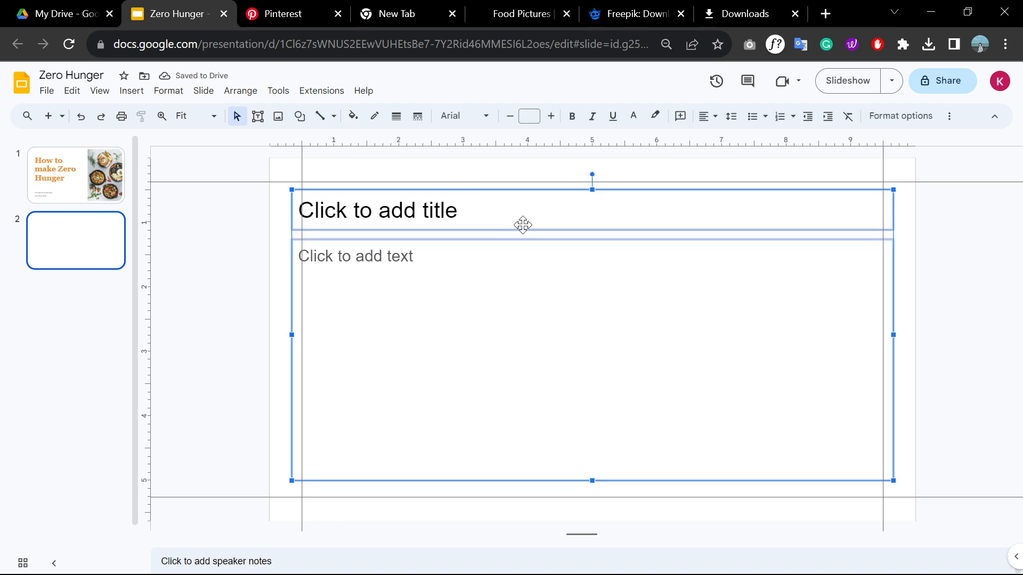
left_click(243, 294)
left_click(469, 191)
key("Delete")
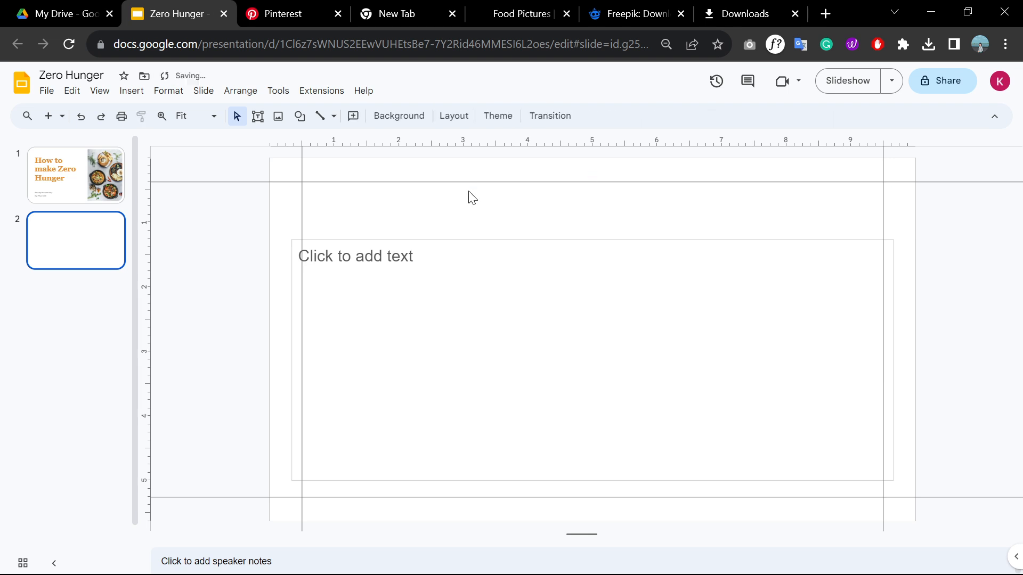
left_click(567, 240)
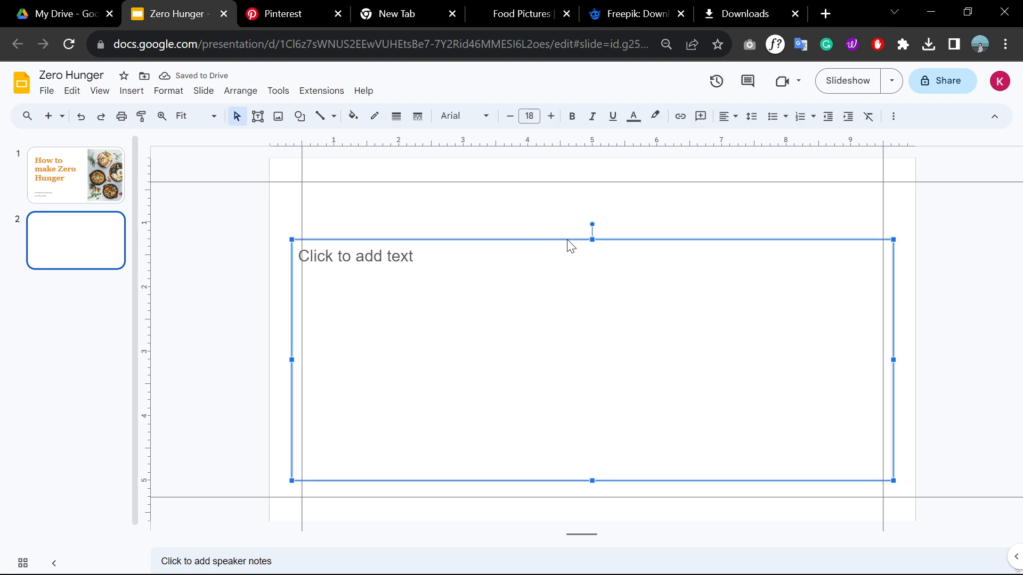
key("Delete")
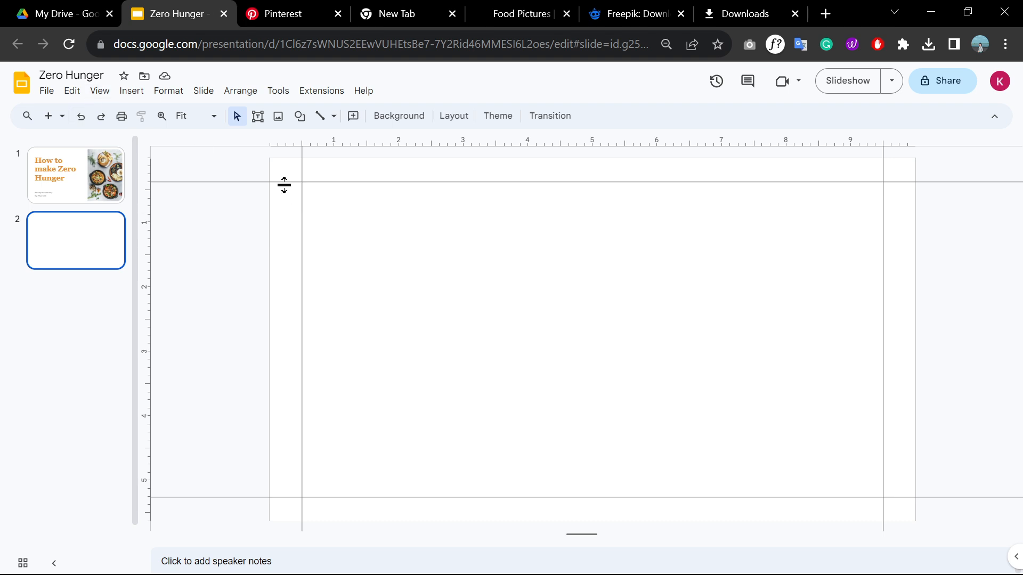
Step: Try adding two extra guides from the vertical ruler on the second slide, and undo both
left_click_drag(151, 241, 532, 278)
left_click_drag(147, 269, 516, 308)
key("ctrl+z")
key("ctrl+z")
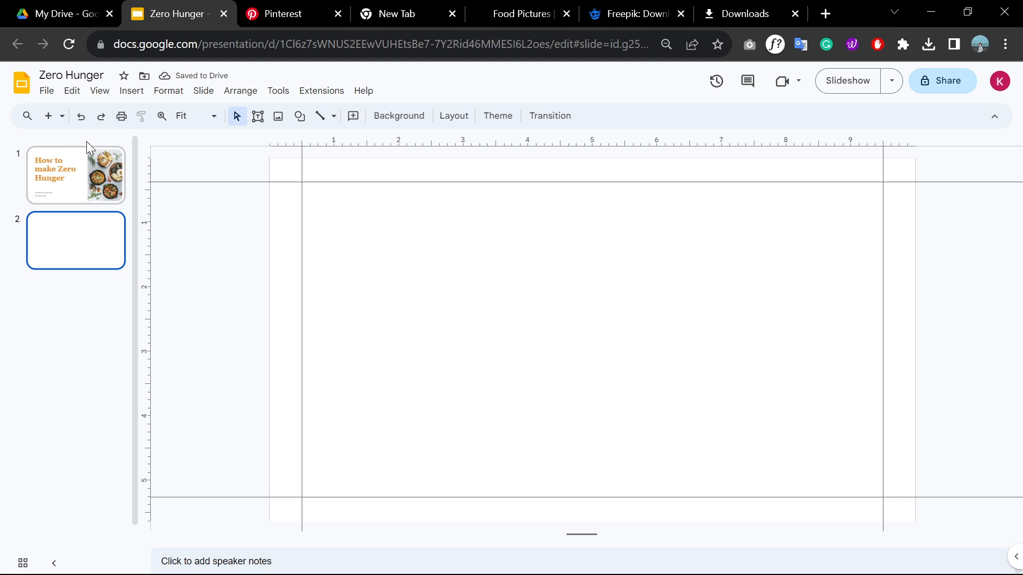
Step: Hide the margin guides and show them again
left_click(99, 90)
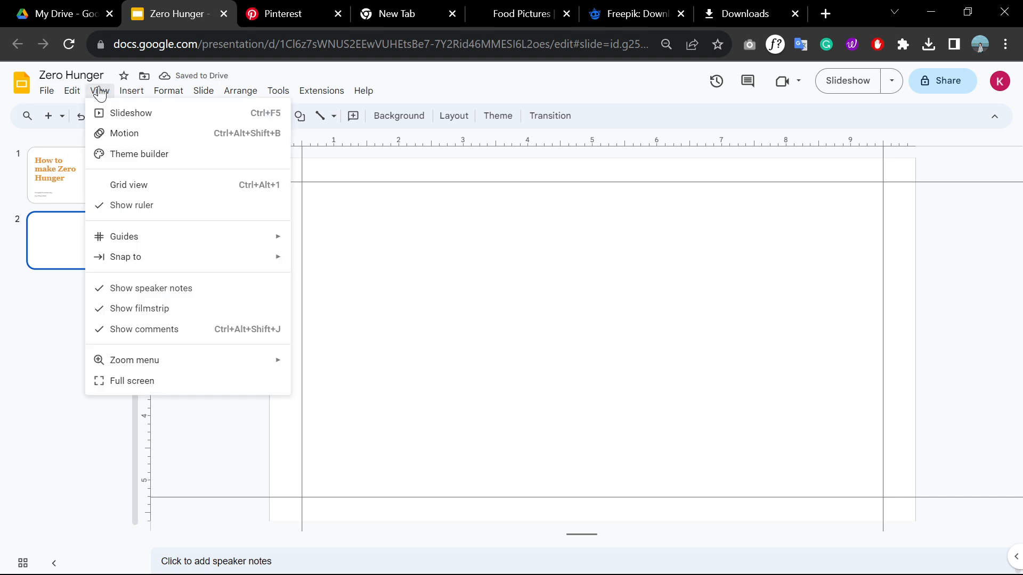
mouse_move(148, 241)
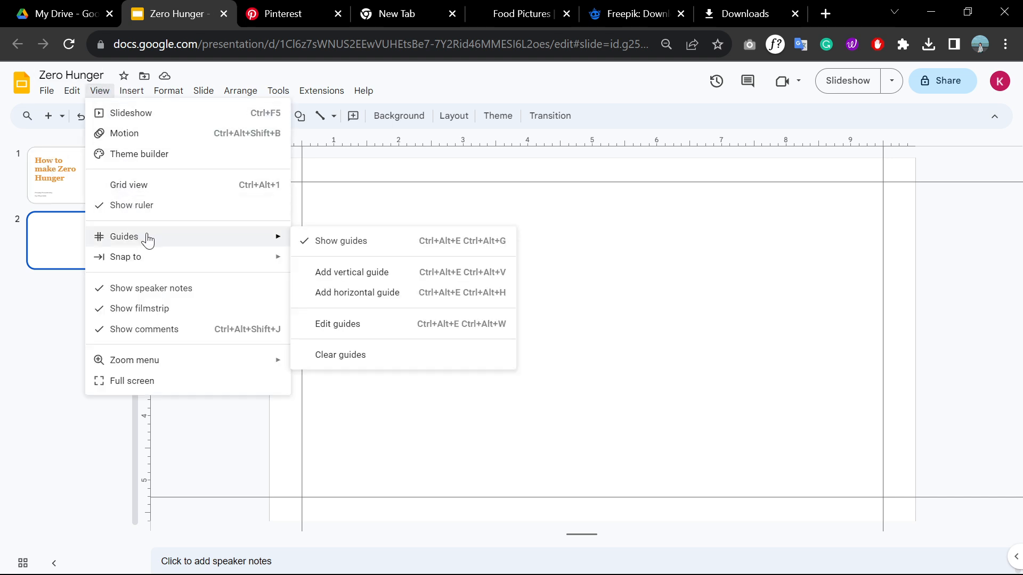
left_click(345, 241)
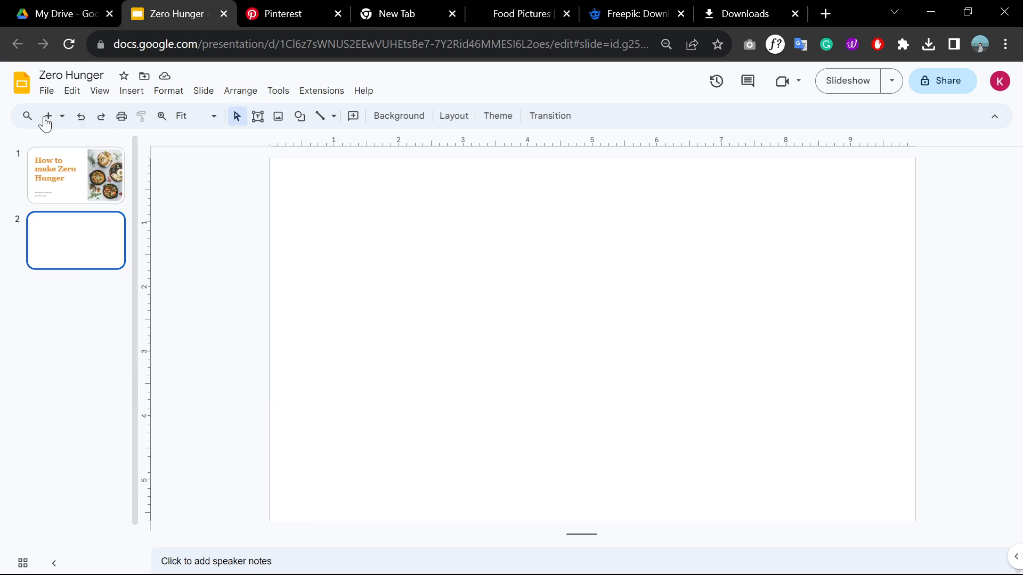
left_click(95, 95)
mouse_move(156, 237)
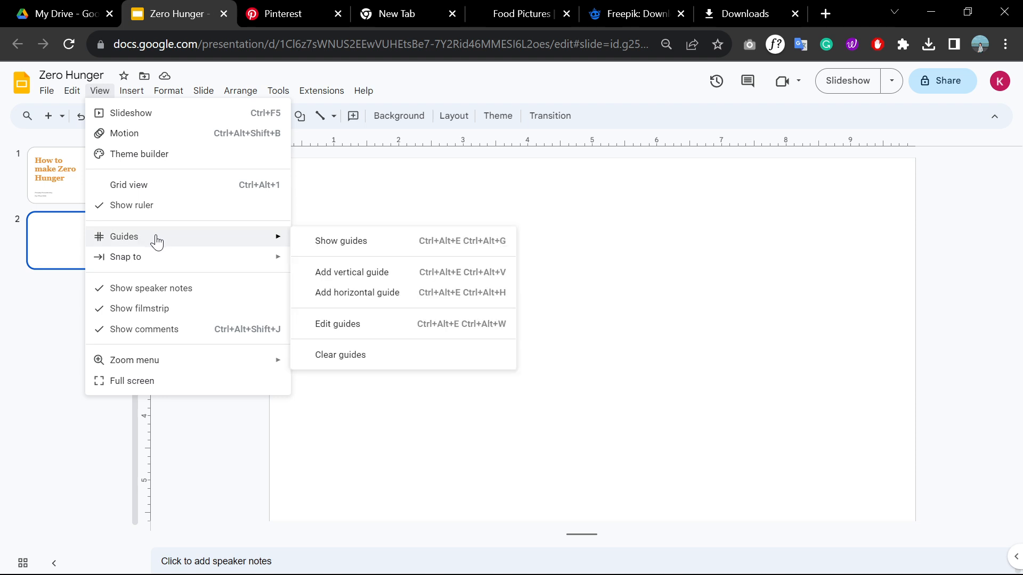
left_click(363, 244)
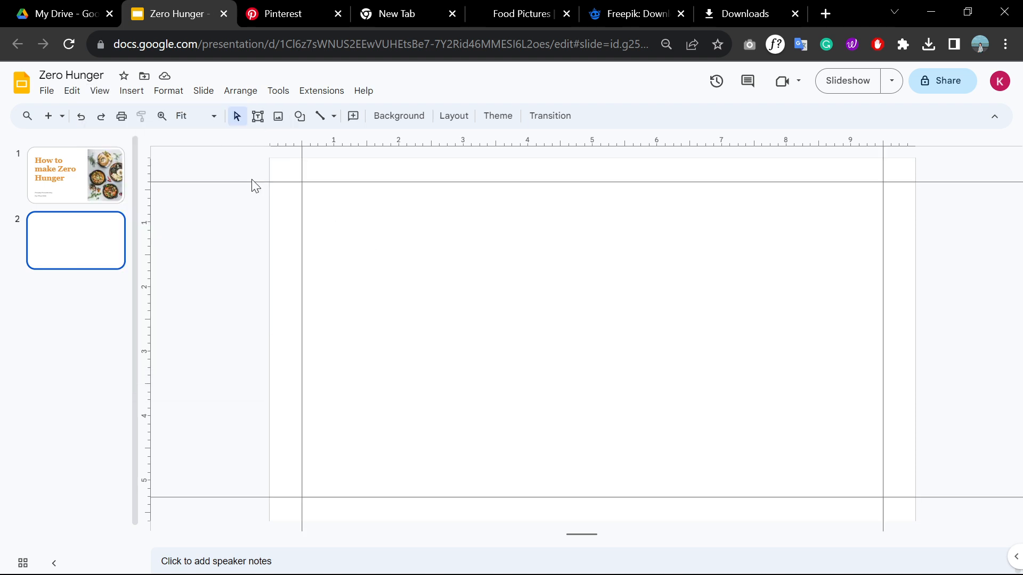
left_click(99, 92)
mouse_move(154, 249)
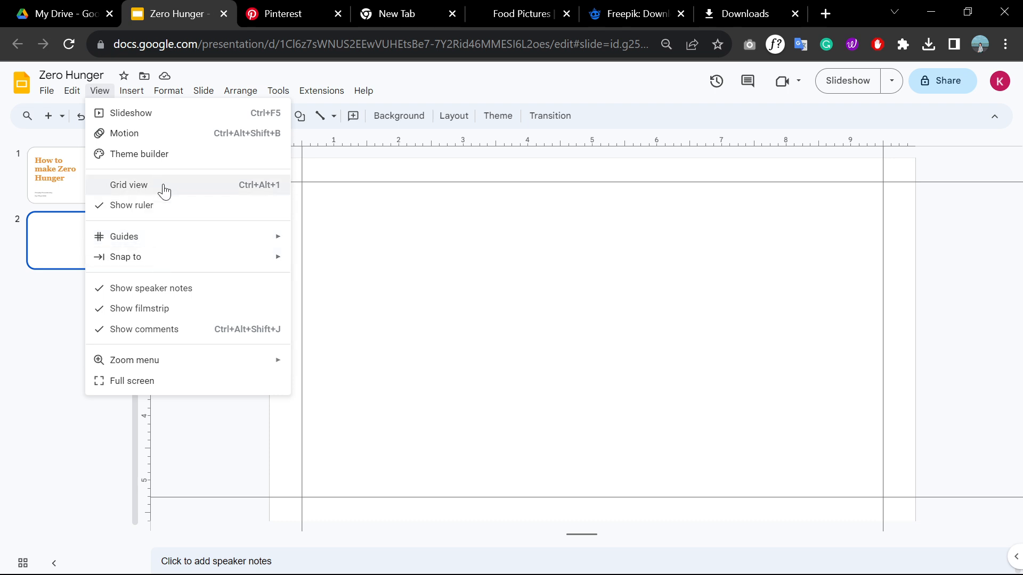
left_click(221, 212)
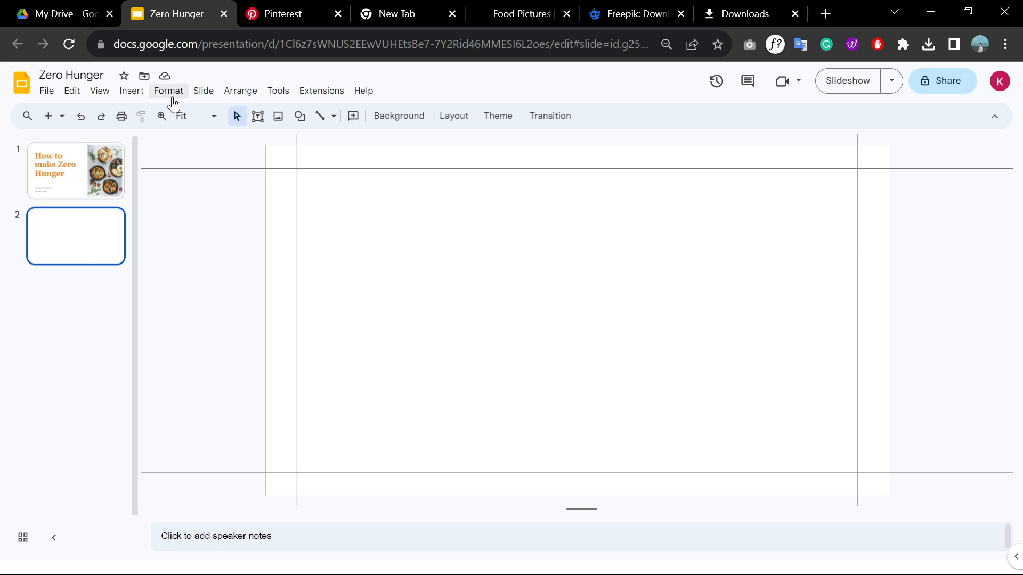
left_click(82, 173)
left_click(98, 247)
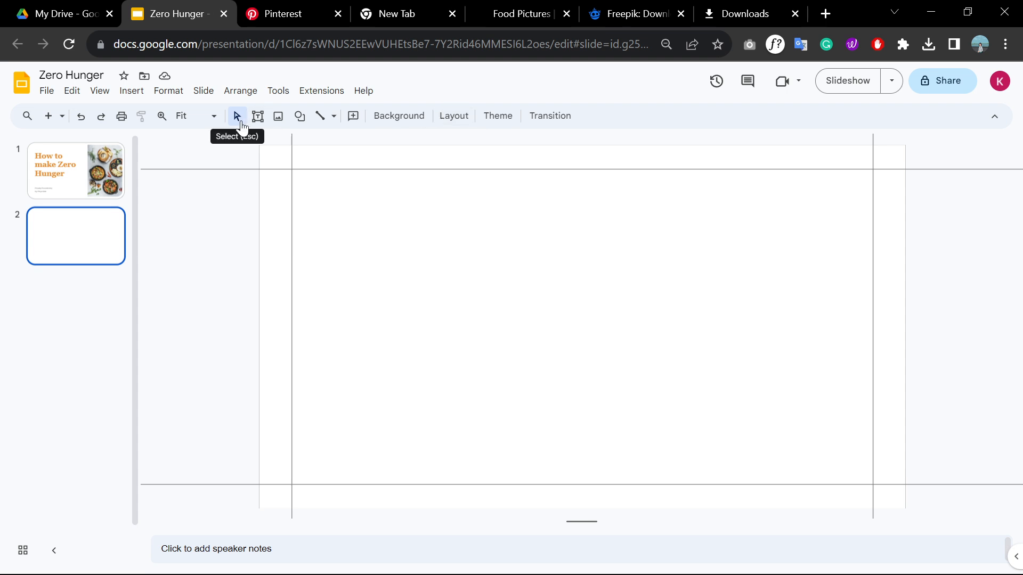
Step: Check the title, food picture and presenter credit on the title slide, and return to the empty second slide
left_click(119, 167)
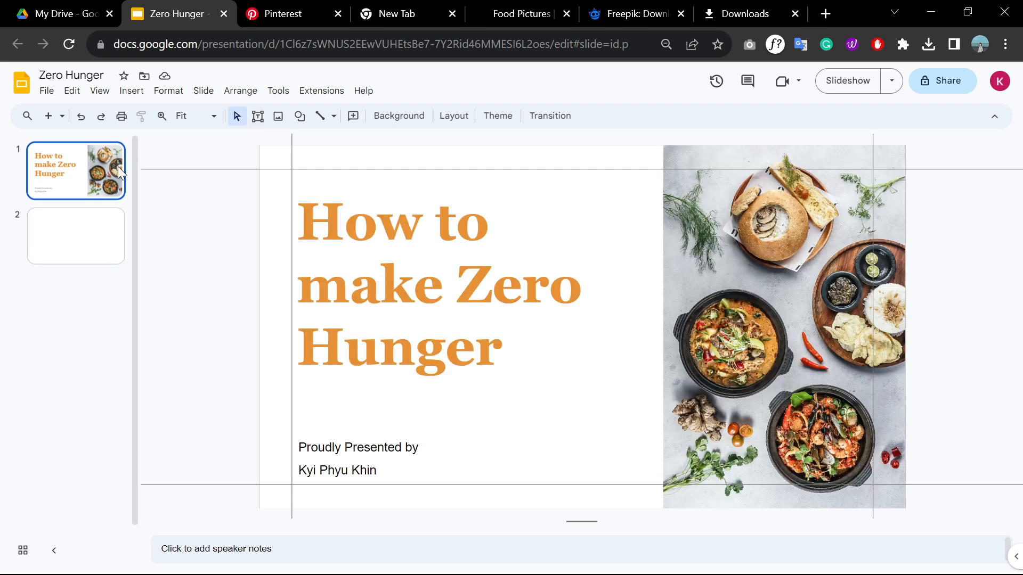
left_click(542, 239)
left_click(753, 259)
left_click(425, 446)
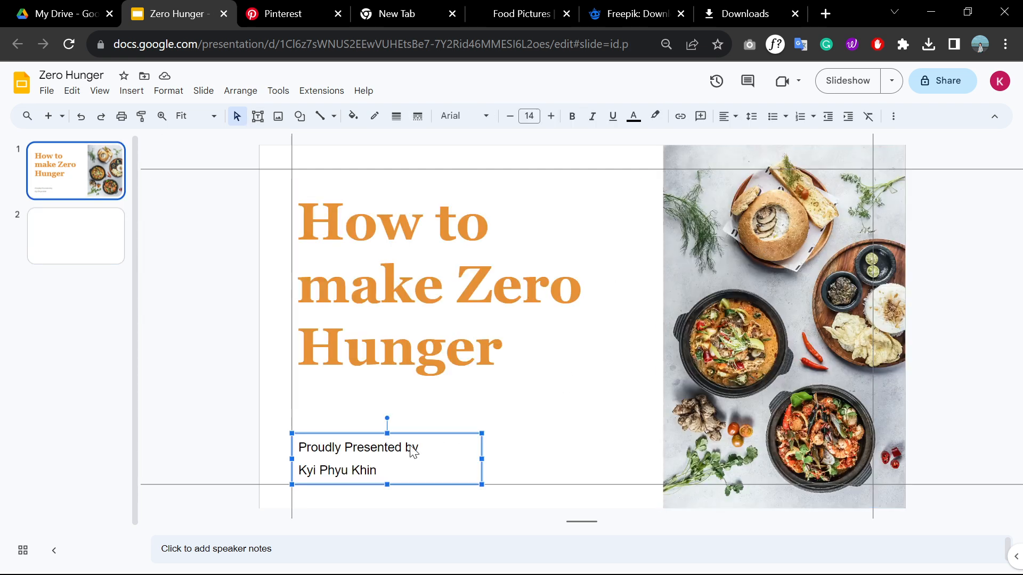
left_click(51, 238)
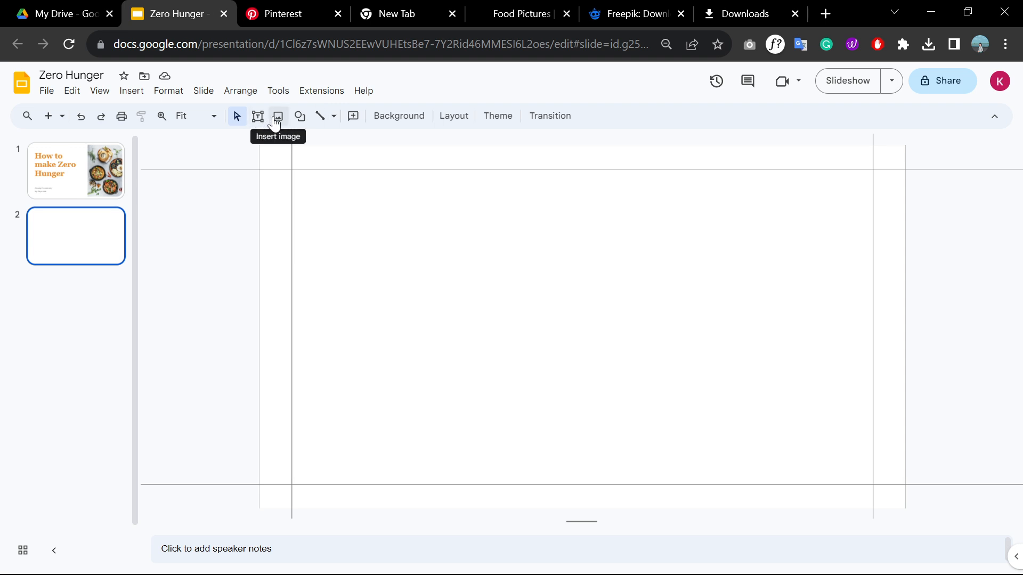
Step: Try a full-width rectangle band on the second slide, moving it from the top edge to mid-slide, and delete it
left_click(300, 117)
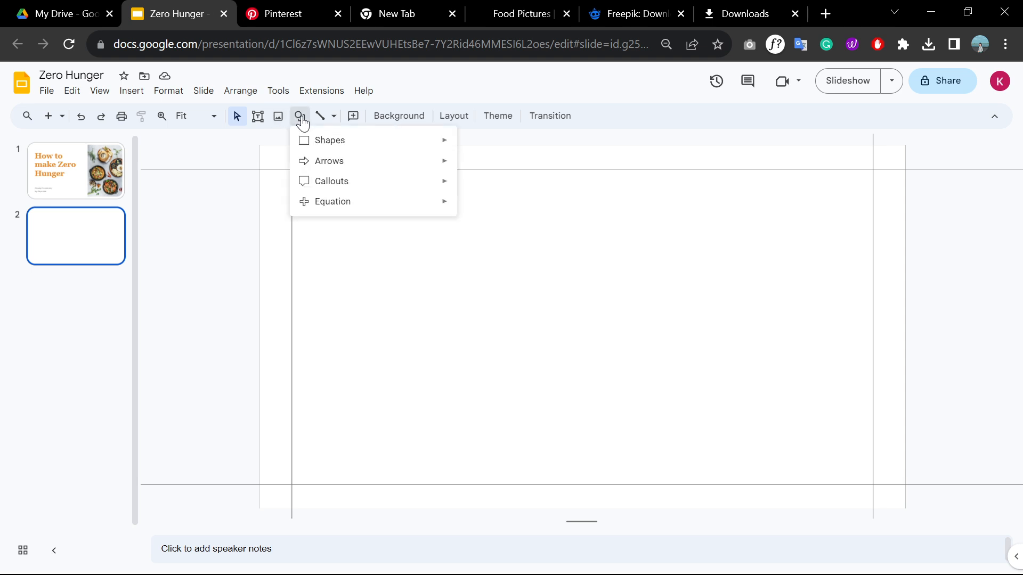
mouse_move(318, 148)
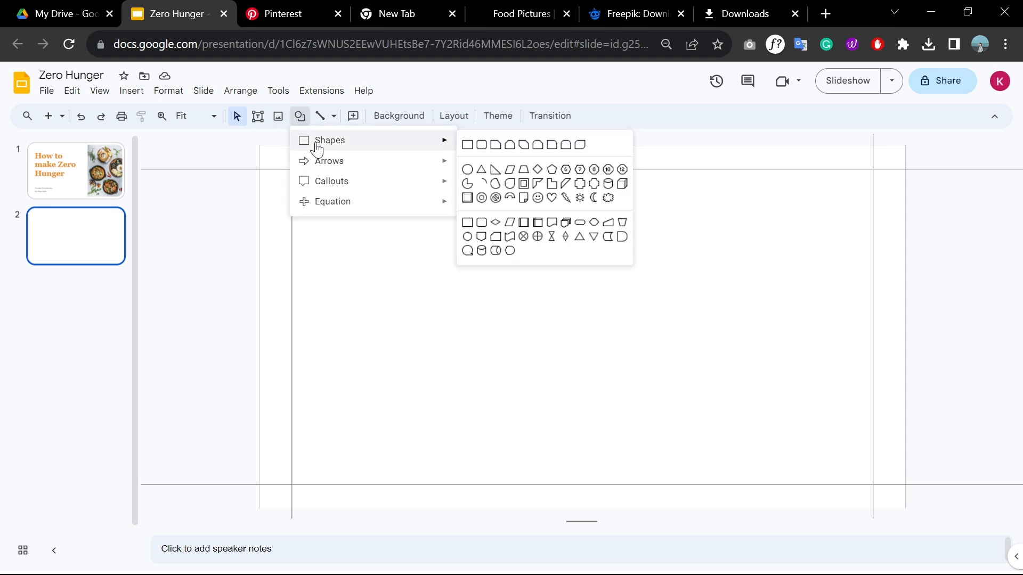
left_click(467, 144)
mouse_move(257, 147)
left_mouse_down()
mouse_move(443, 313)
mouse_move(906, 192)
mouse_move(861, 196)
left_mouse_up()
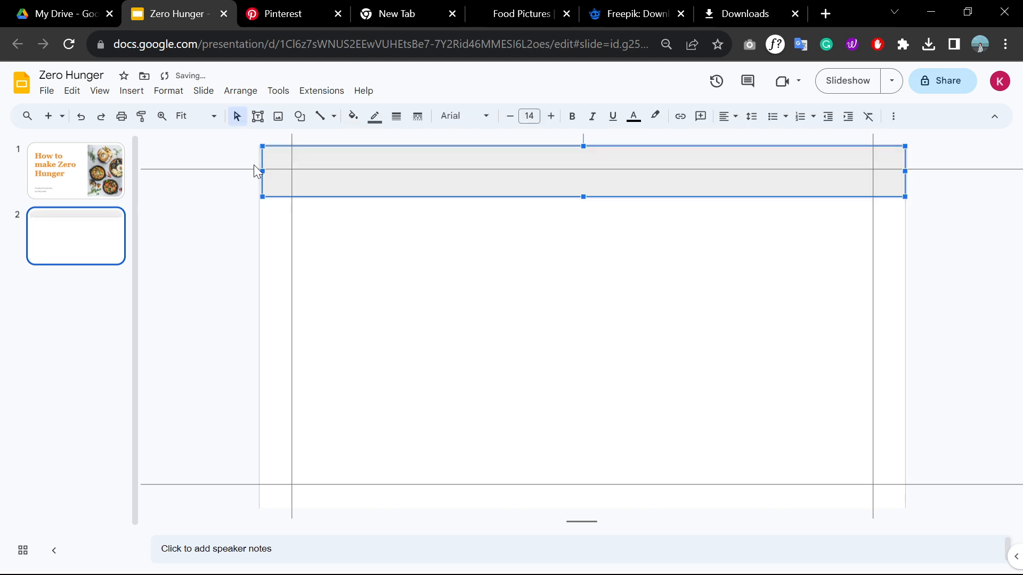
left_click_drag(260, 174, 291, 327)
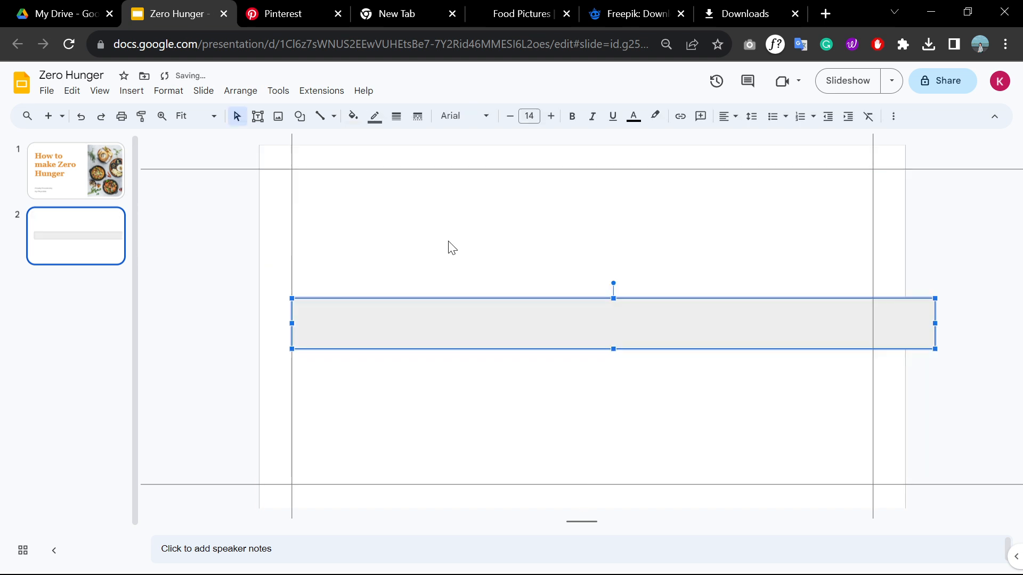
key("Delete")
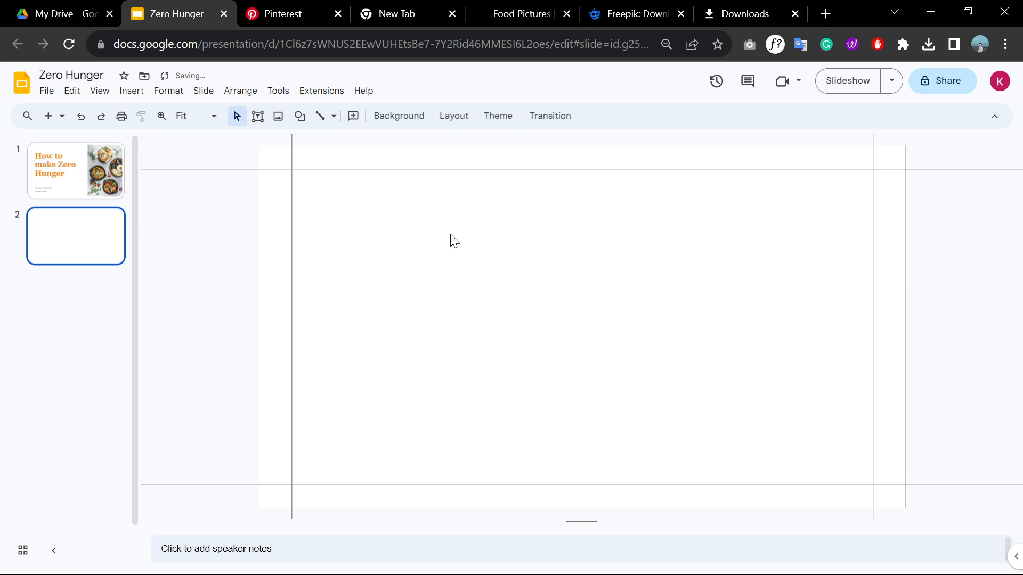
Step: Try a smiley face shape in the middle of the second slide, and delete it
left_click(300, 115)
mouse_move(384, 147)
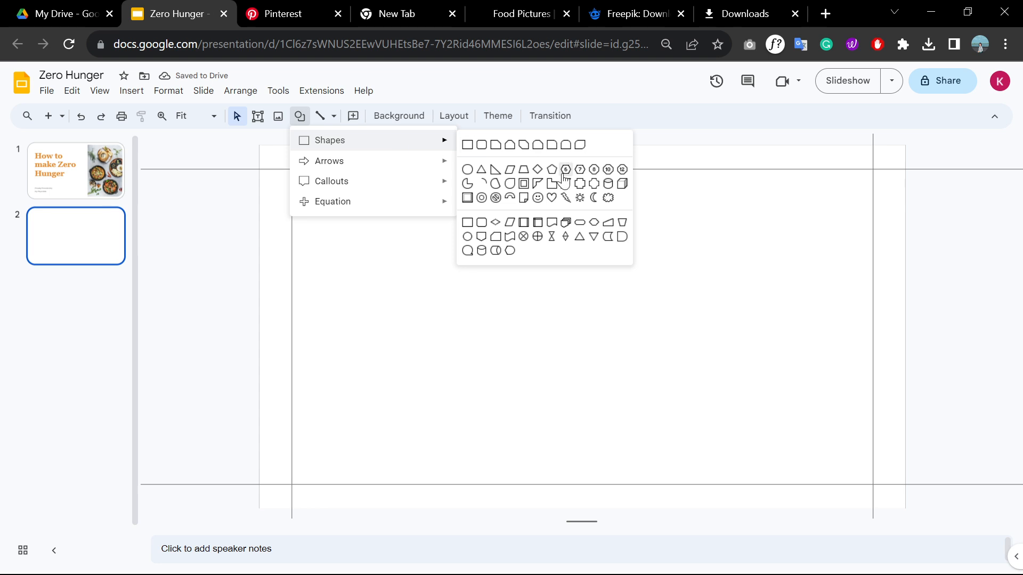
left_click(539, 198)
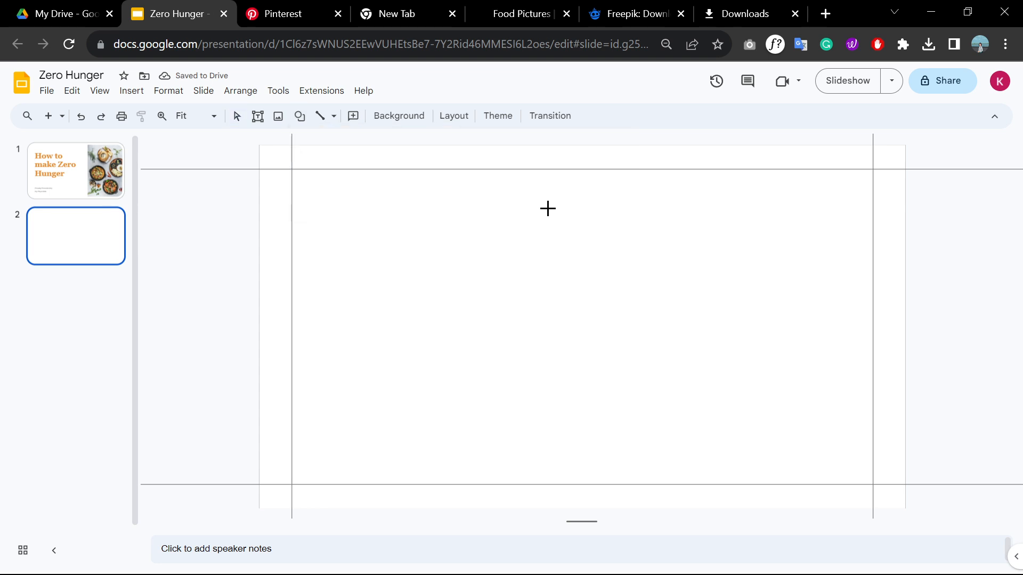
left_click_drag(491, 217, 631, 402)
left_click_drag(742, 360, 742, 360)
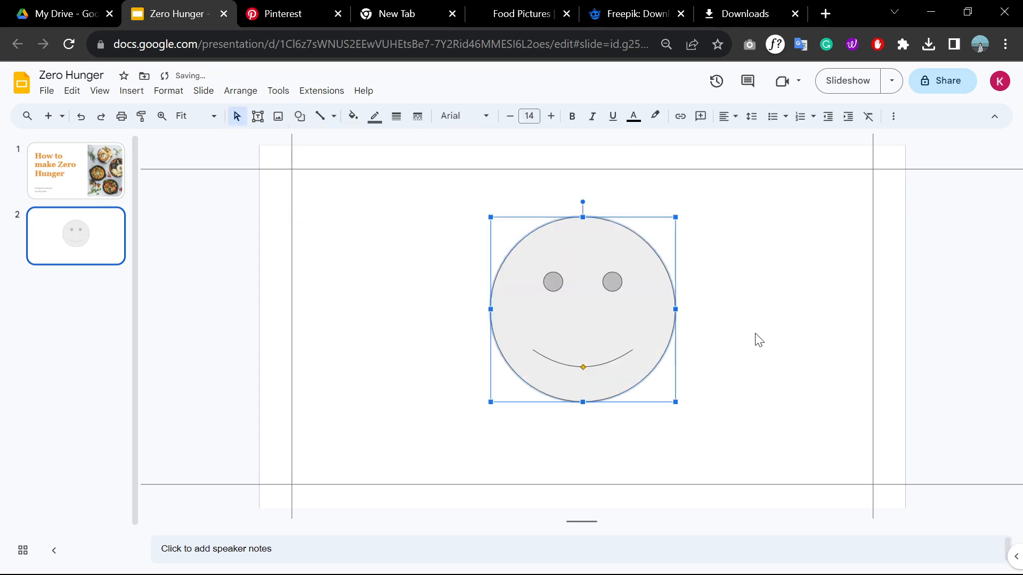
key("Delete")
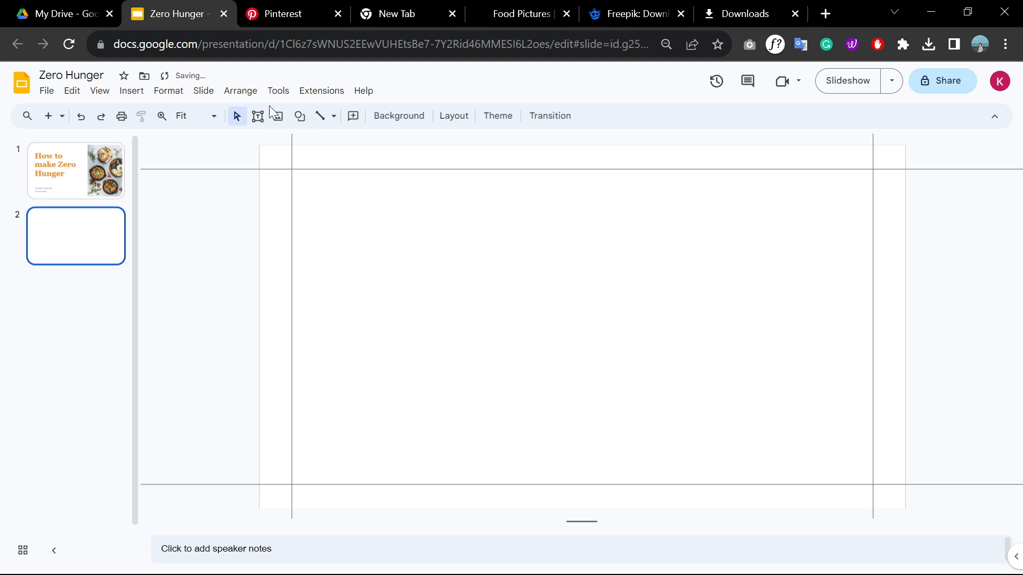
Step: Try a large heart shape near the middle of the second slide, and undo it
left_click(300, 116)
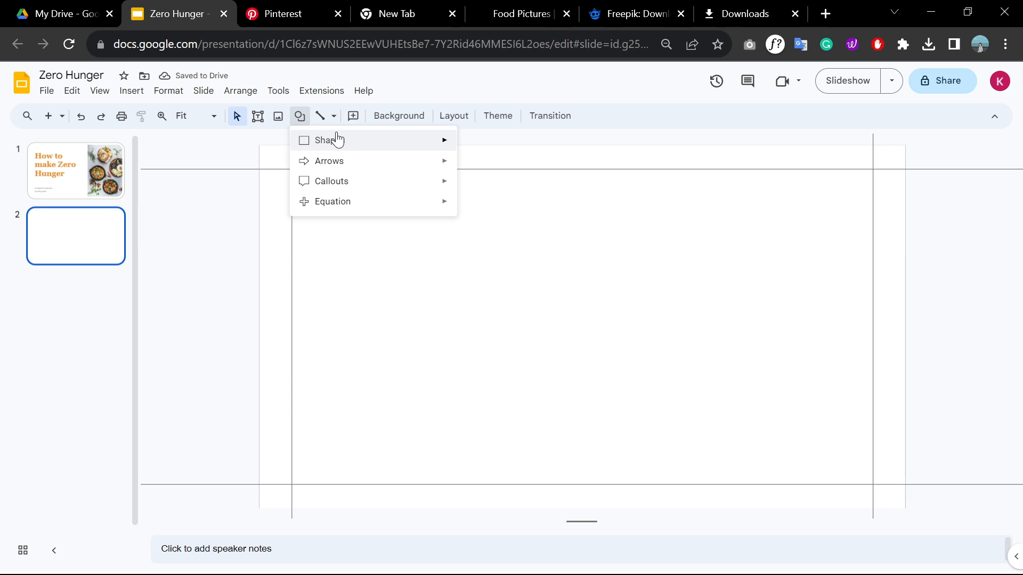
mouse_move(338, 140)
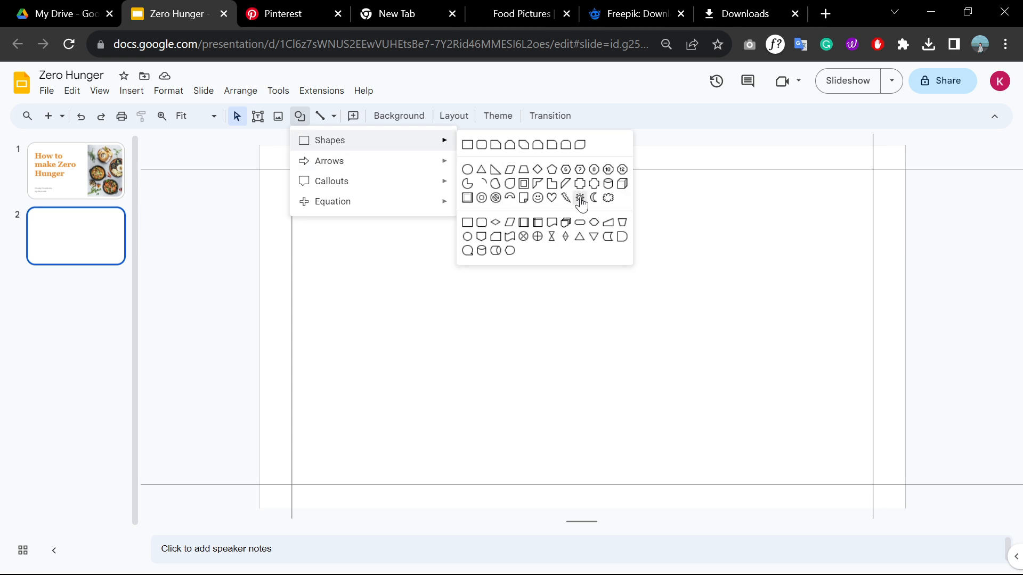
left_click(550, 201)
left_click_drag(431, 247, 632, 425)
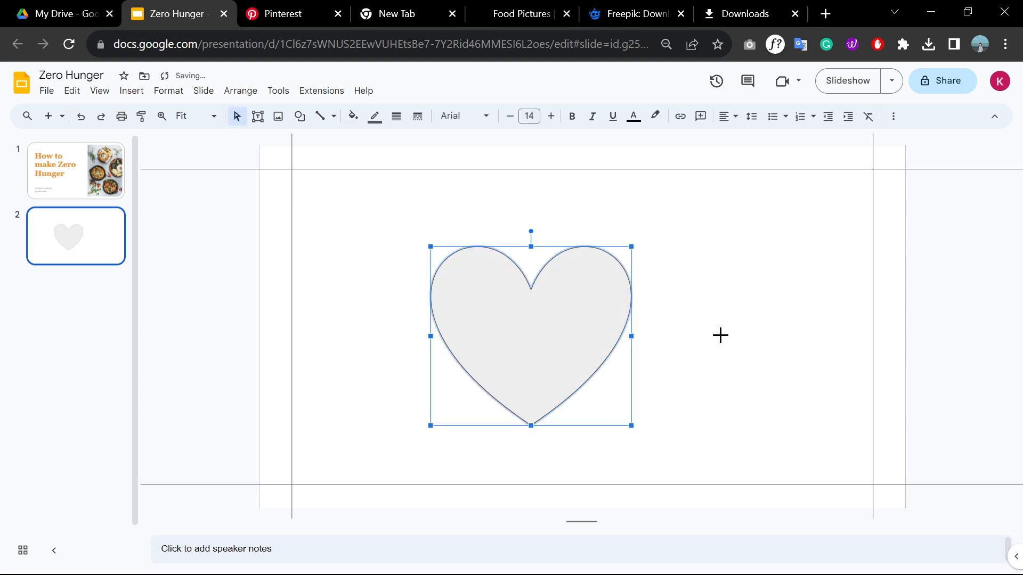
left_click(719, 348)
key("ctrl+z")
Step: Try a small plus shape from the equation shapes on the second slide, and discard it
left_click(300, 116)
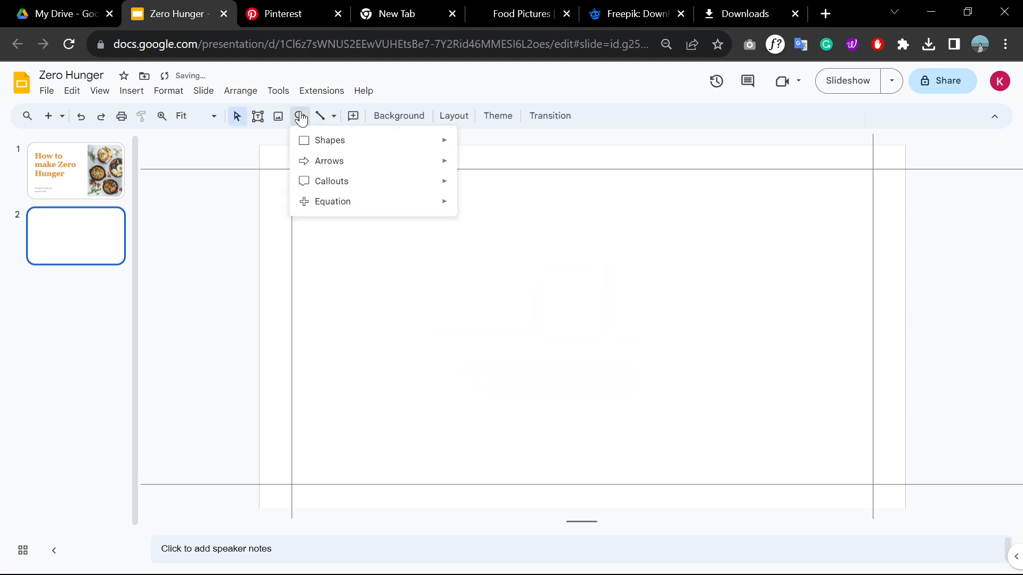
mouse_move(367, 167)
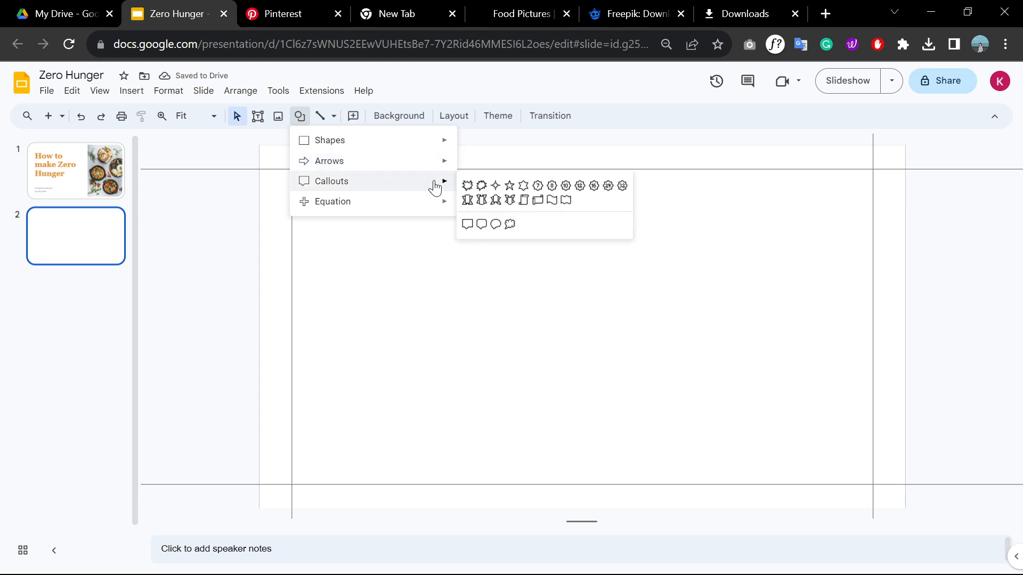
mouse_move(428, 204)
left_click(468, 206)
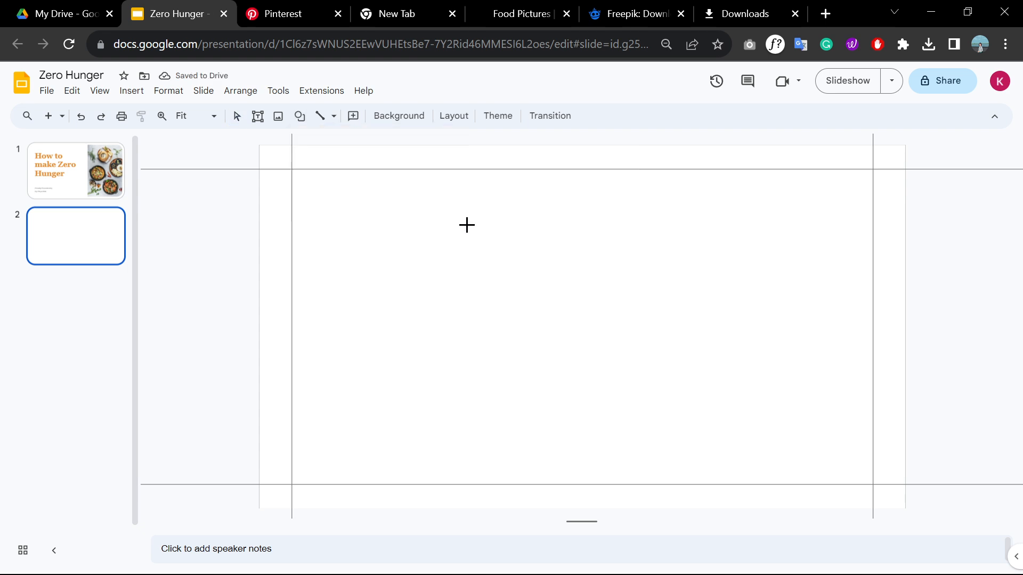
left_click(476, 235)
left_click(595, 314)
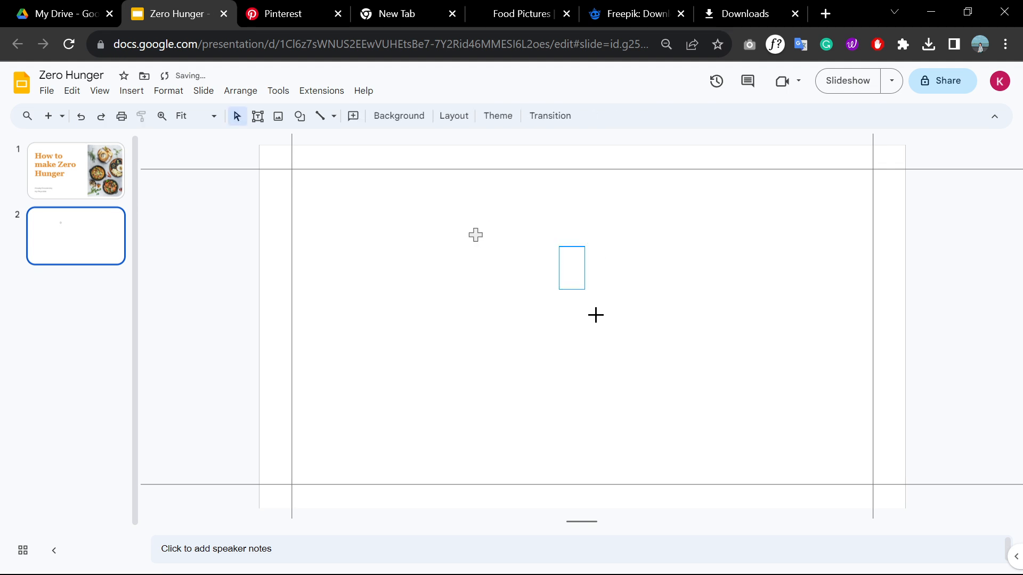
Step: Try a slanted straight line across the middle of the second slide, and delete it
left_click(320, 117)
left_click_drag(357, 250, 677, 308)
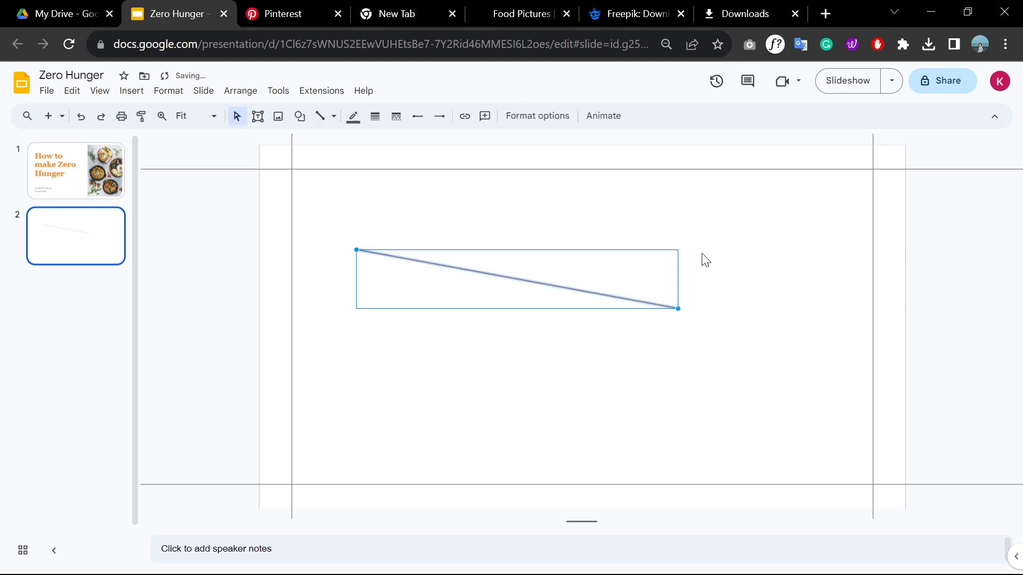
key("Delete")
Step: Try a wavy multi-point curve across the second slide with the Curve tool, and discard it
left_click(333, 117)
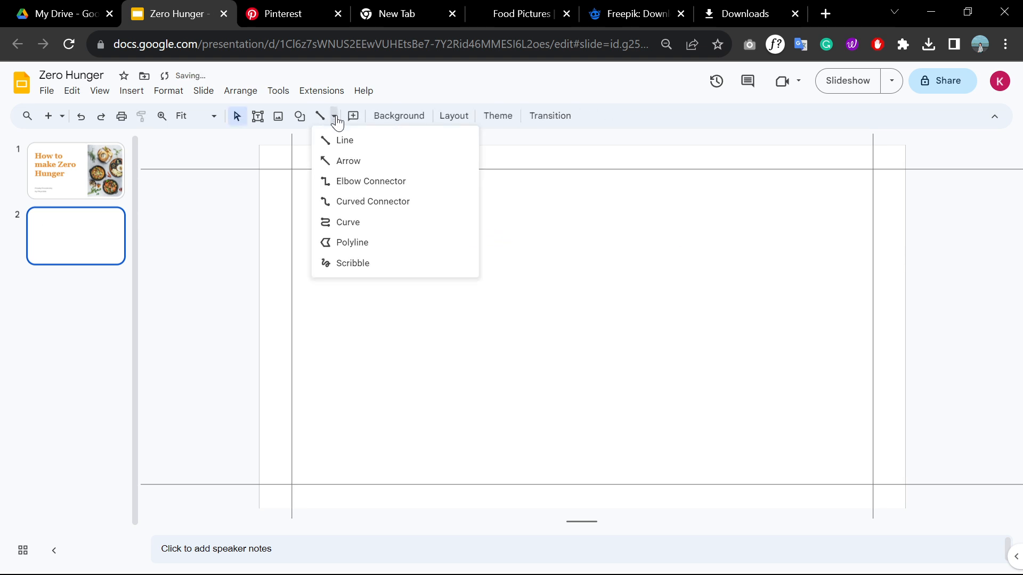
left_click(348, 222)
left_click(400, 356)
left_click(531, 268)
left_click(643, 383)
left_click(745, 265)
left_click(829, 413)
left_click(806, 186)
key("ctrl+z")
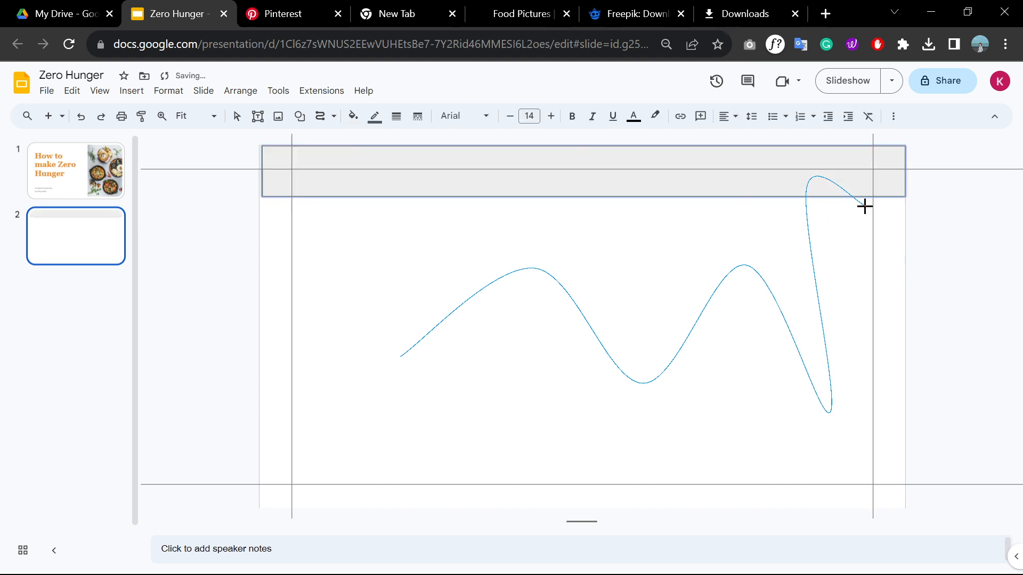
key("Escape")
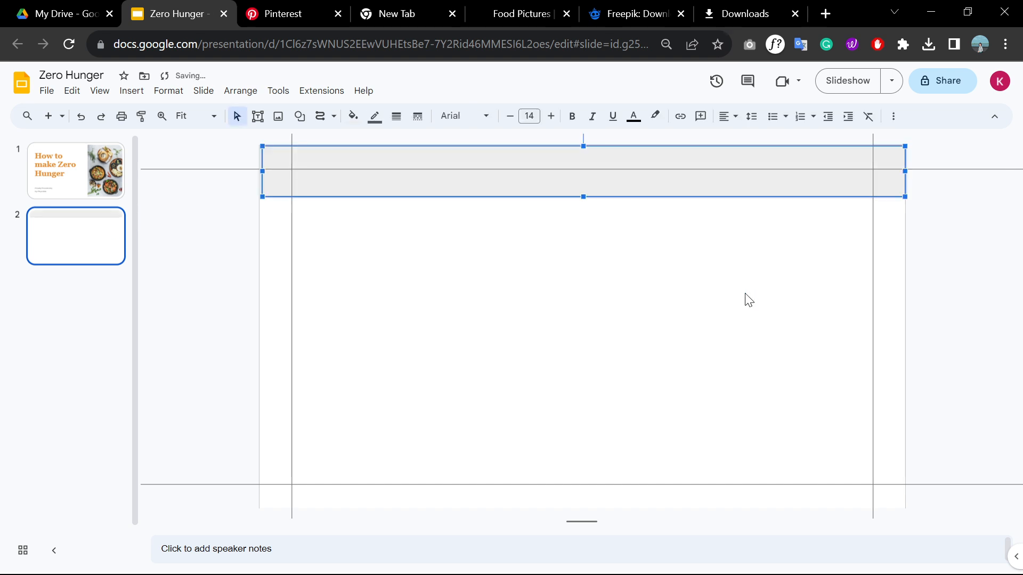
Step: Delete the grey rectangle spanning the upper edge of the second slide
left_click(704, 265)
left_click(605, 169)
key("Delete")
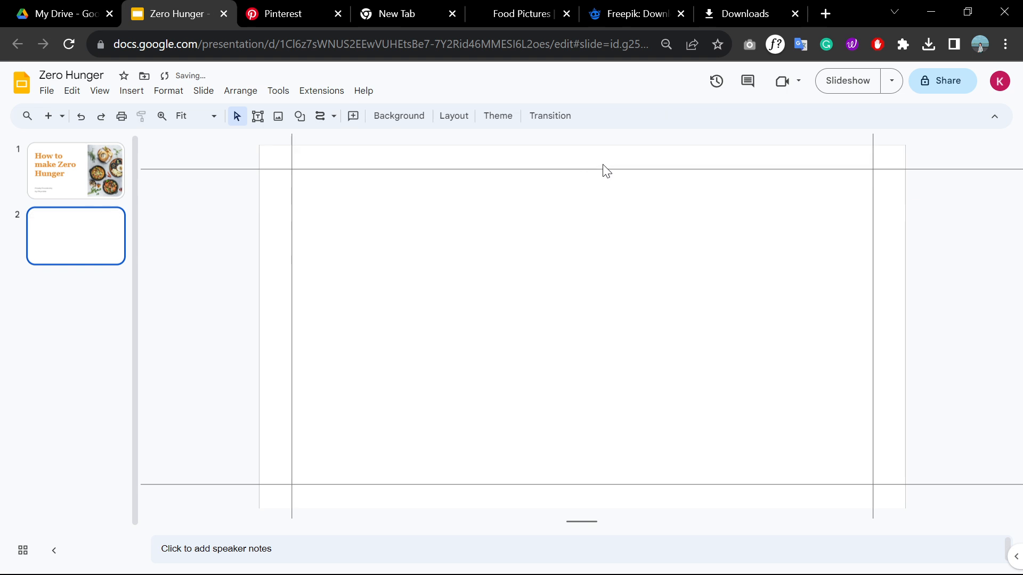
Step: Set the second slide's background to a solid pale orange and compare it with the first slide
left_click(351, 121)
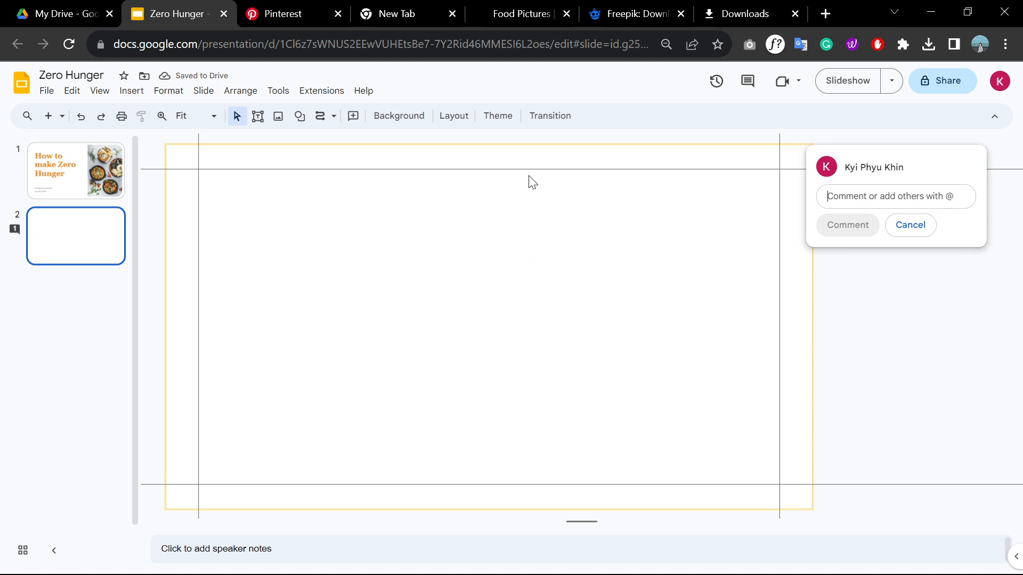
left_click(431, 158)
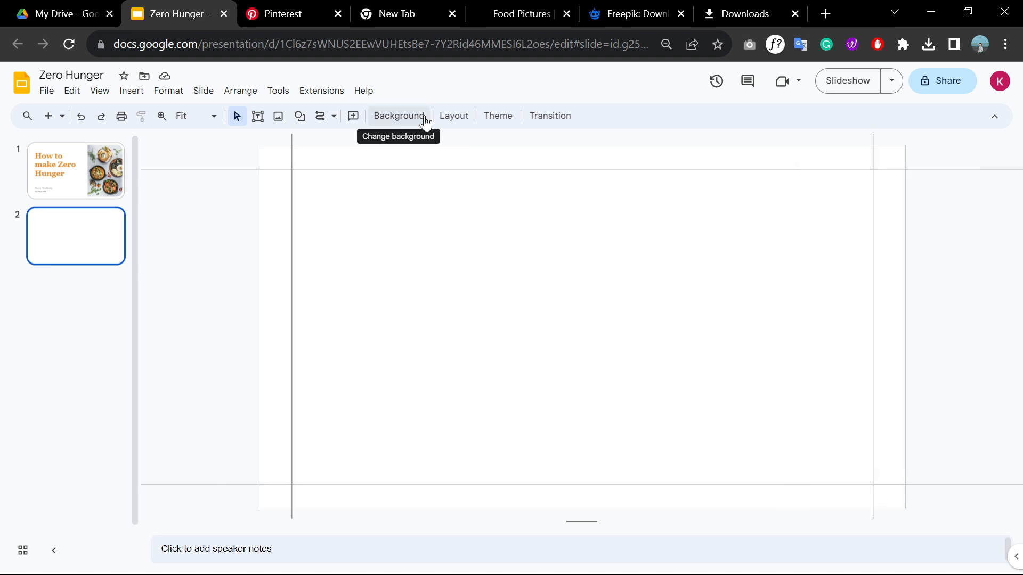
left_click(424, 116)
left_click(598, 285)
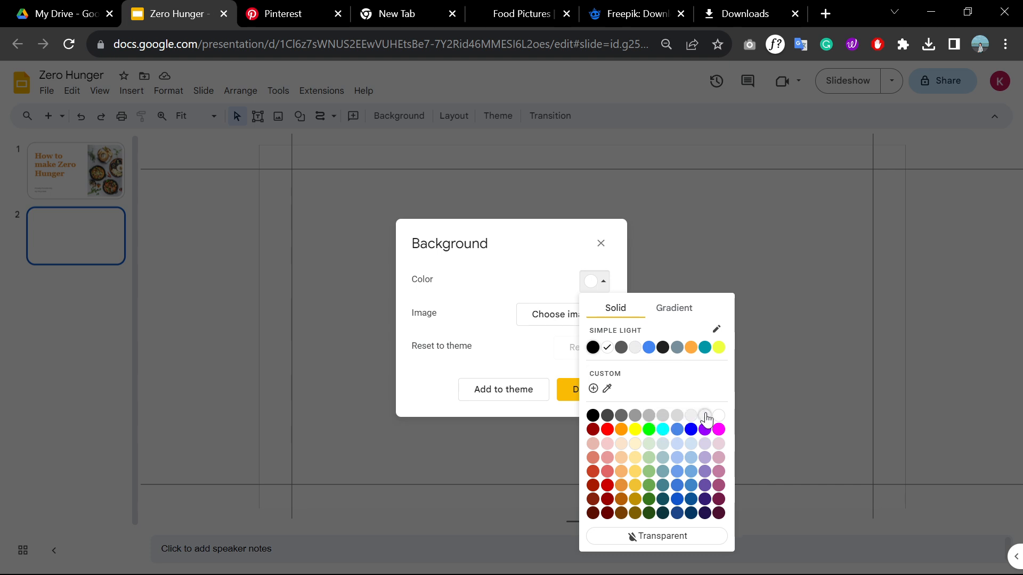
left_click(622, 443)
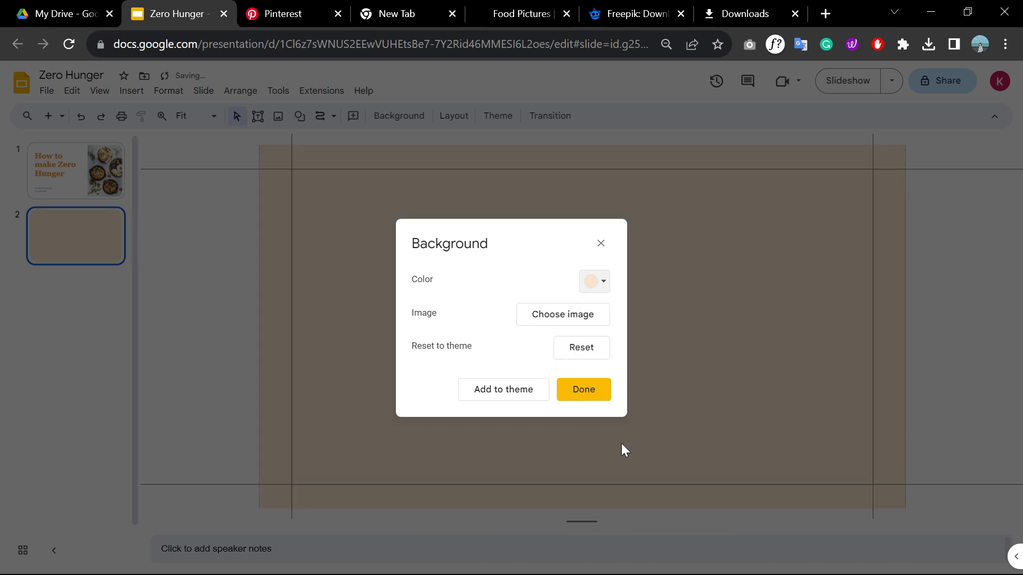
left_click(596, 396)
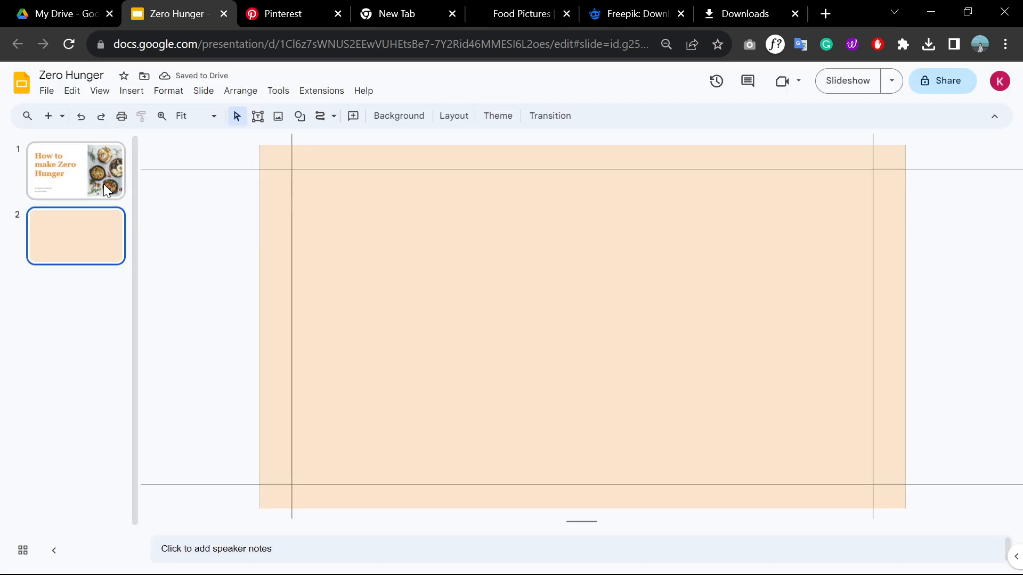
left_click(90, 165)
left_click(105, 247)
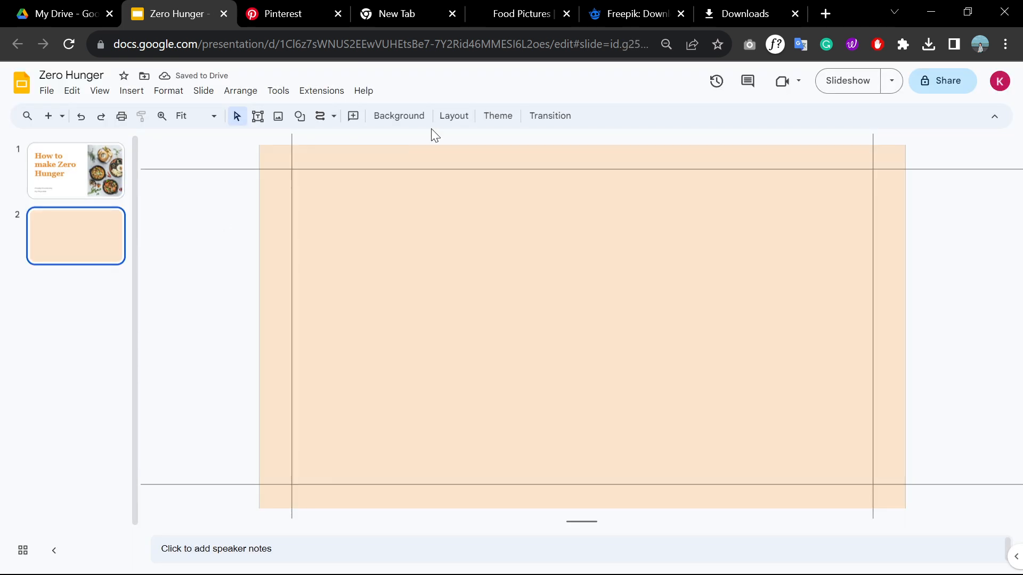
Step: Try the Streamline theme on the presentation, and switch back to Simple Light
left_click(454, 116)
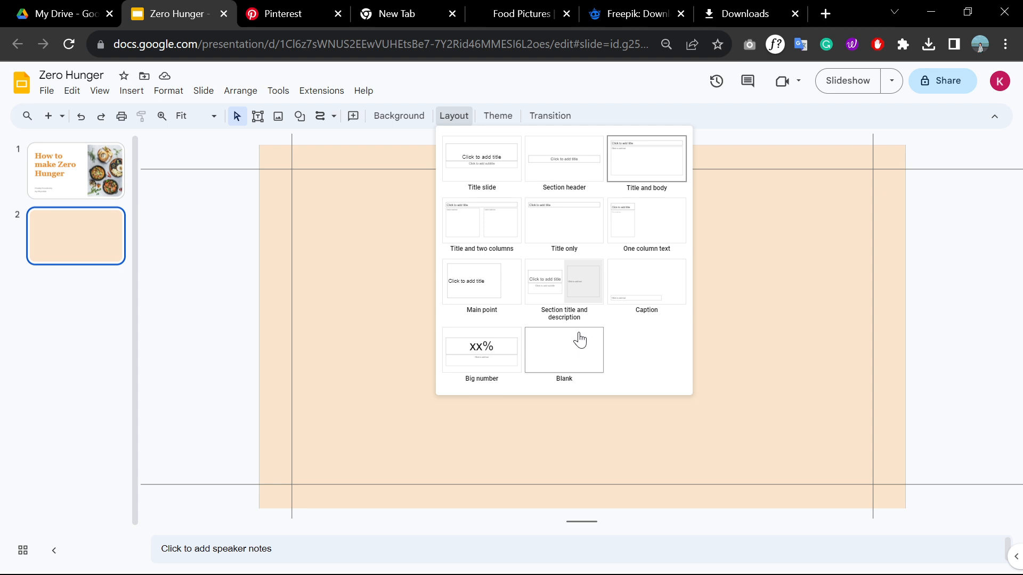
left_click(497, 116)
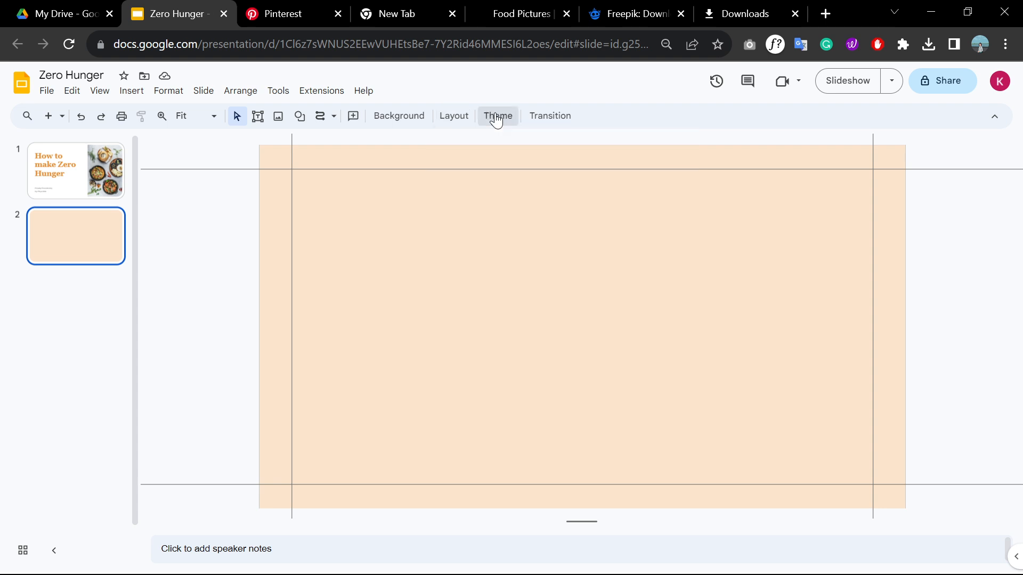
scroll(943, 337, "down", 5)
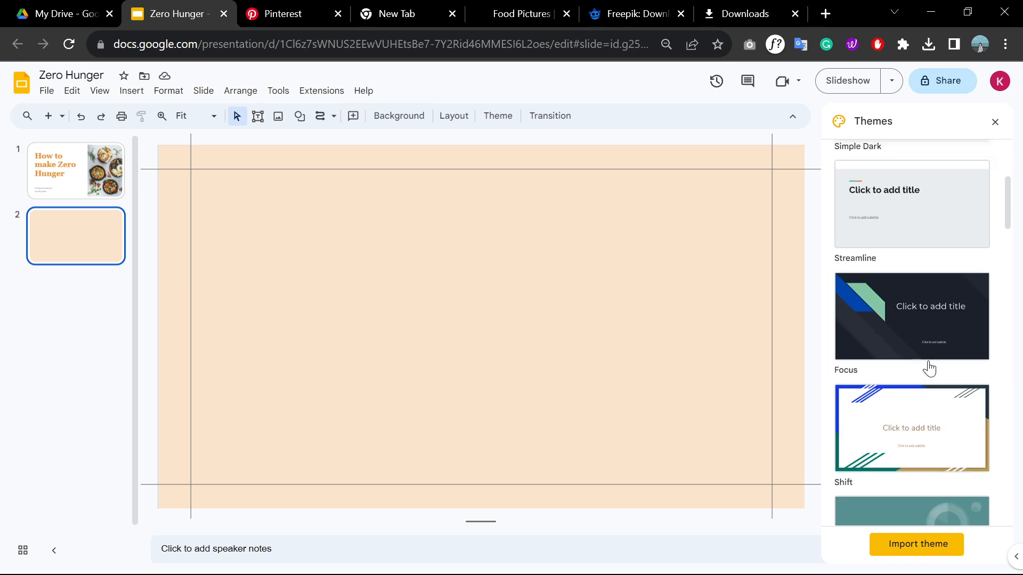
left_click(894, 229)
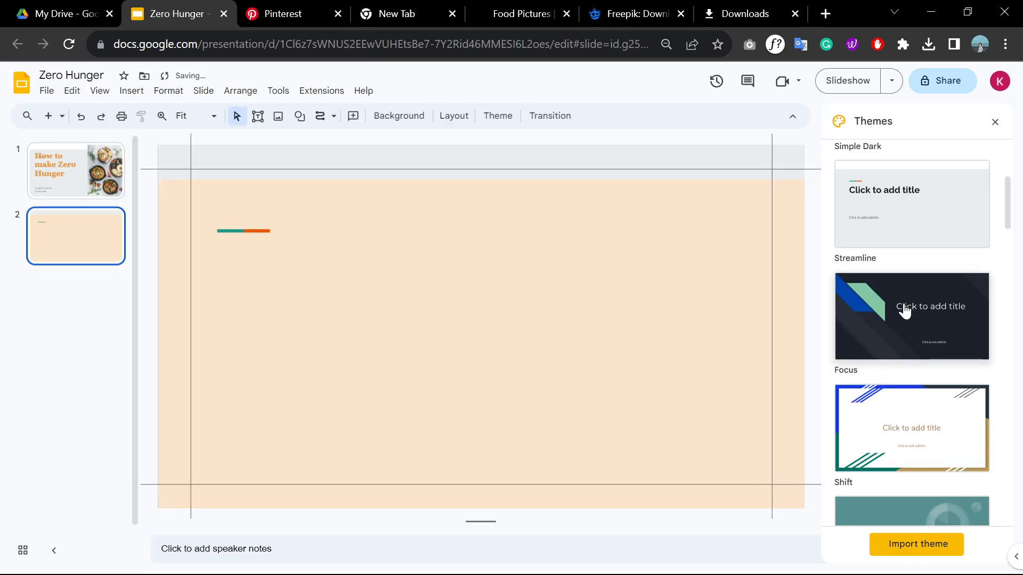
scroll(918, 343, "down", 7)
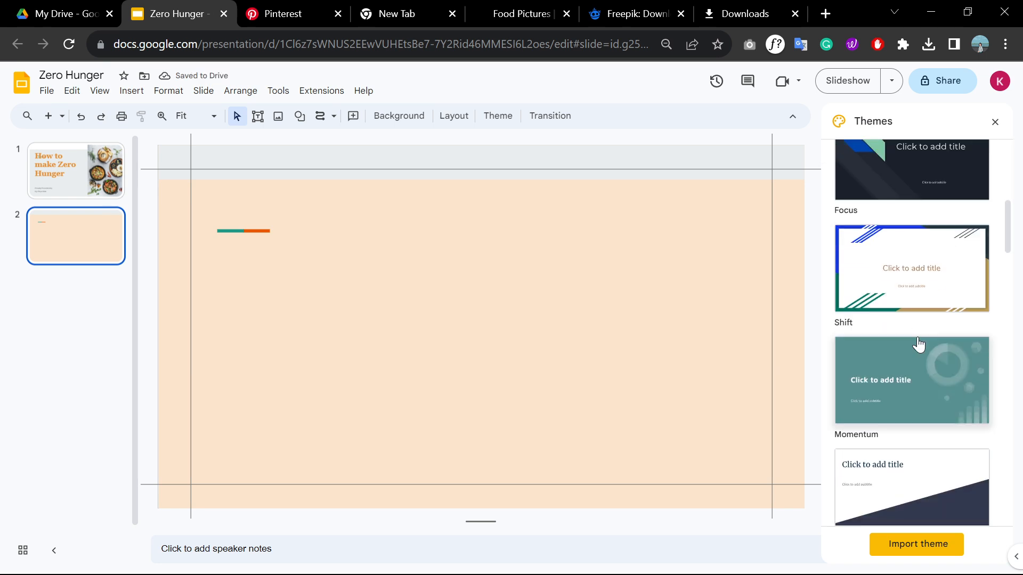
scroll(919, 344, "up", 7)
left_click(911, 259)
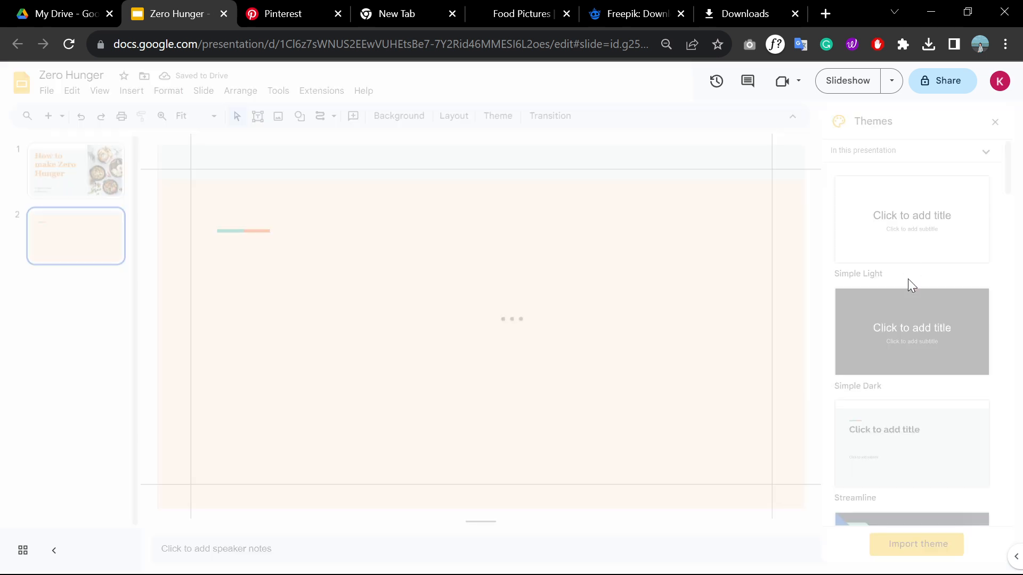
Step: Browse the other available presentation themes without applying one, and close the theme list
scroll(909, 314, "down", 1)
scroll(909, 314, "down", 20)
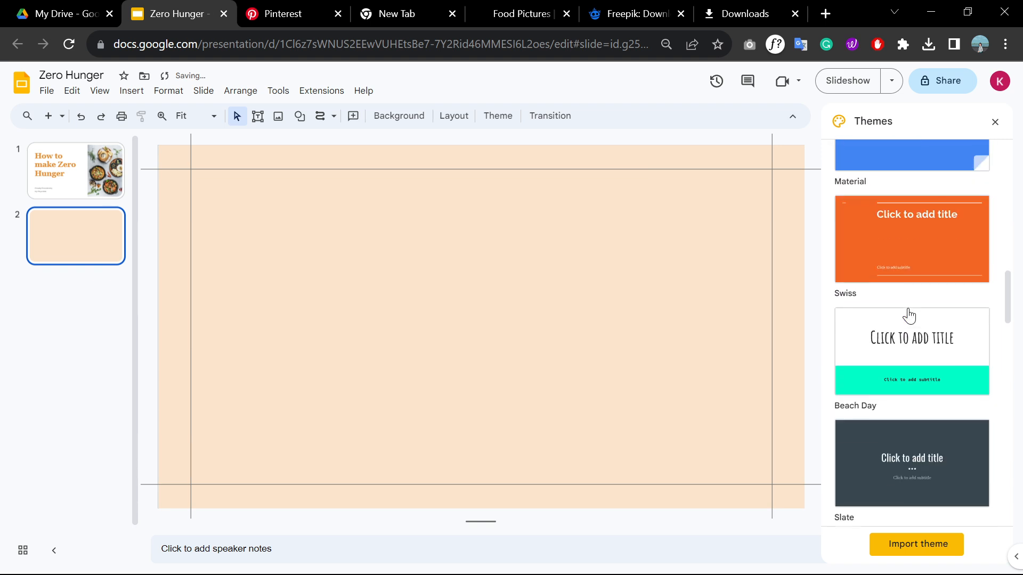
scroll(954, 494, "down", 5)
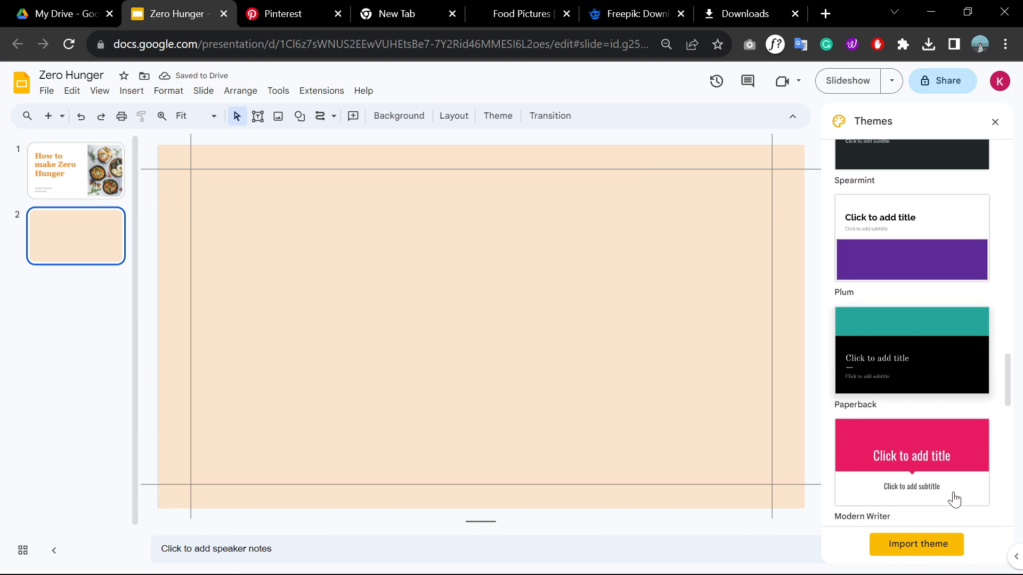
left_click(992, 123)
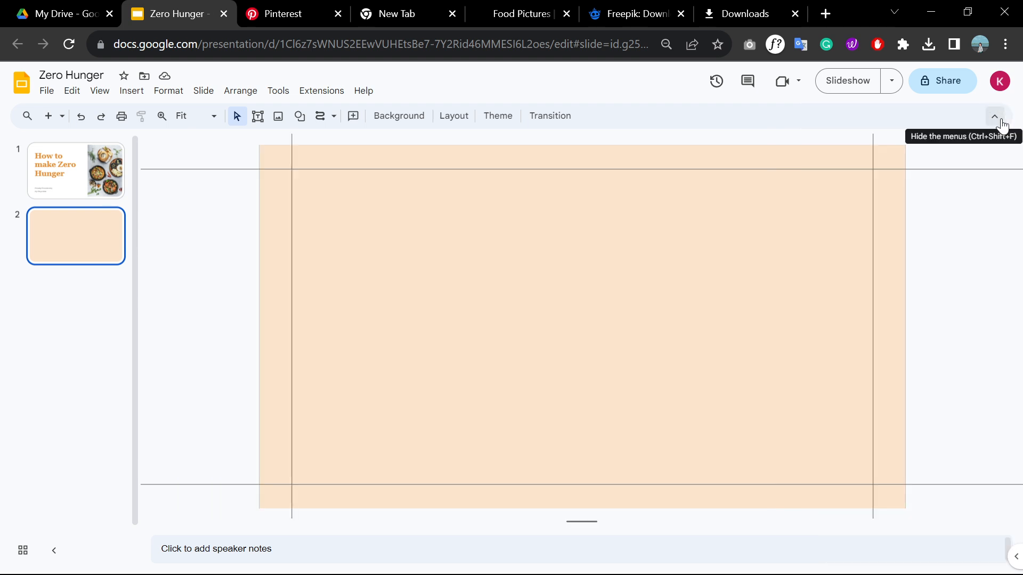
left_click(491, 122)
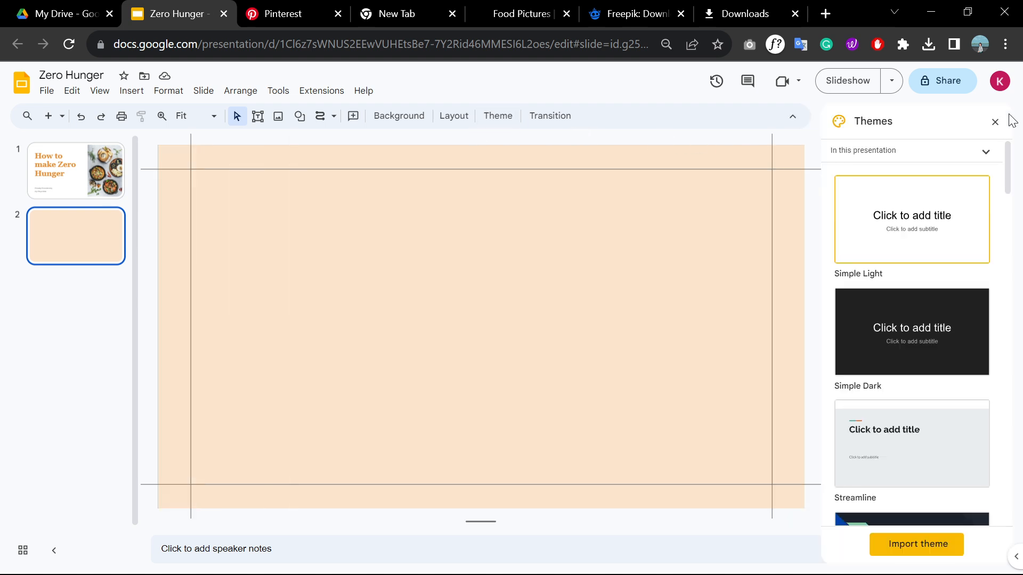
left_click(993, 122)
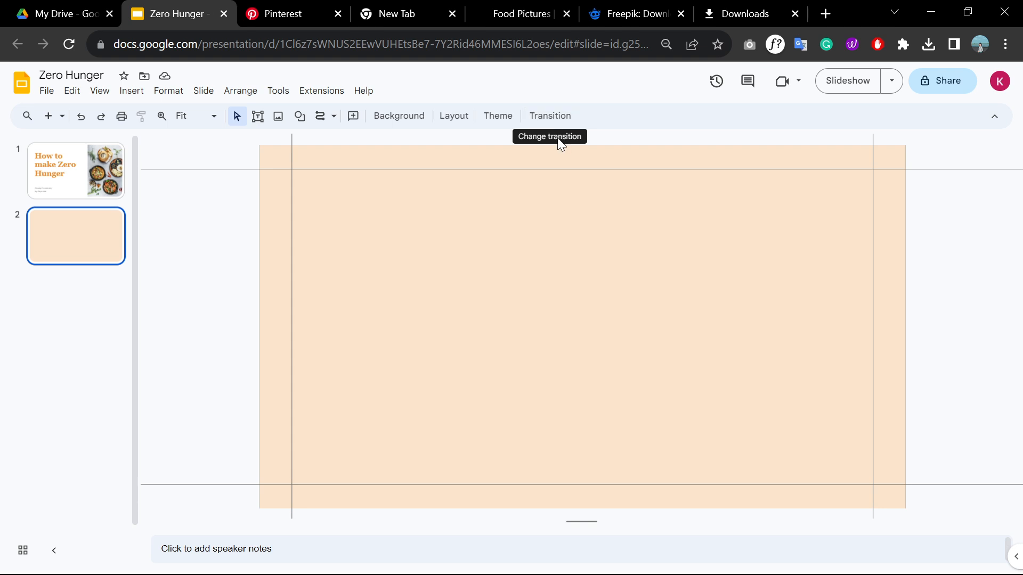
Step: Switch repeatedly between the title slide and the pale orange slide to examine how one changes to the other
left_click(90, 171)
left_click(90, 227)
left_click(88, 185)
left_click(84, 236)
left_click(78, 173)
left_click(83, 269)
left_click(85, 172)
left_click(74, 240)
left_click(81, 177)
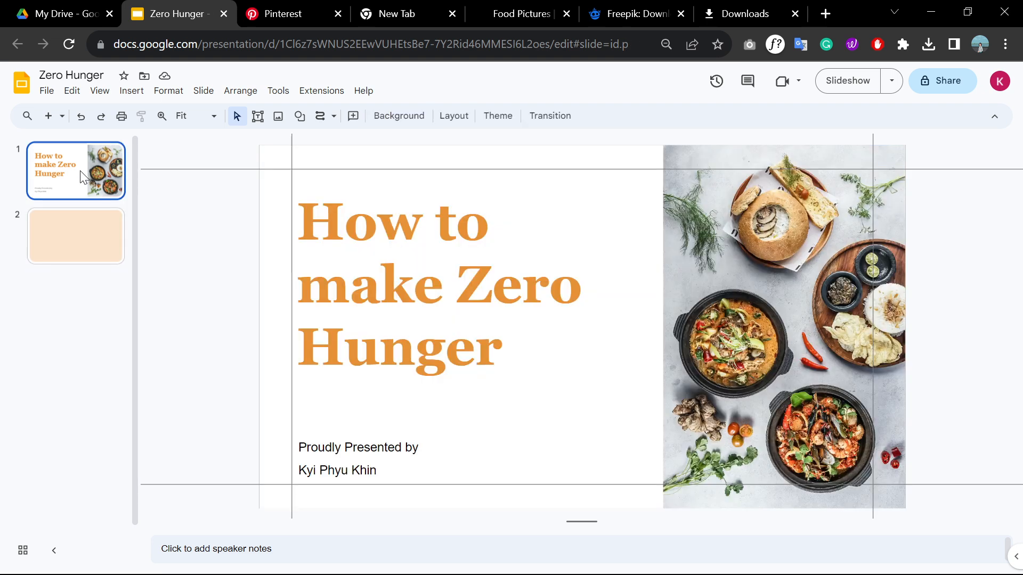
Step: Inspect the first slide's elements one by one: the title text, the food picture and the presenter text box
left_click(474, 199)
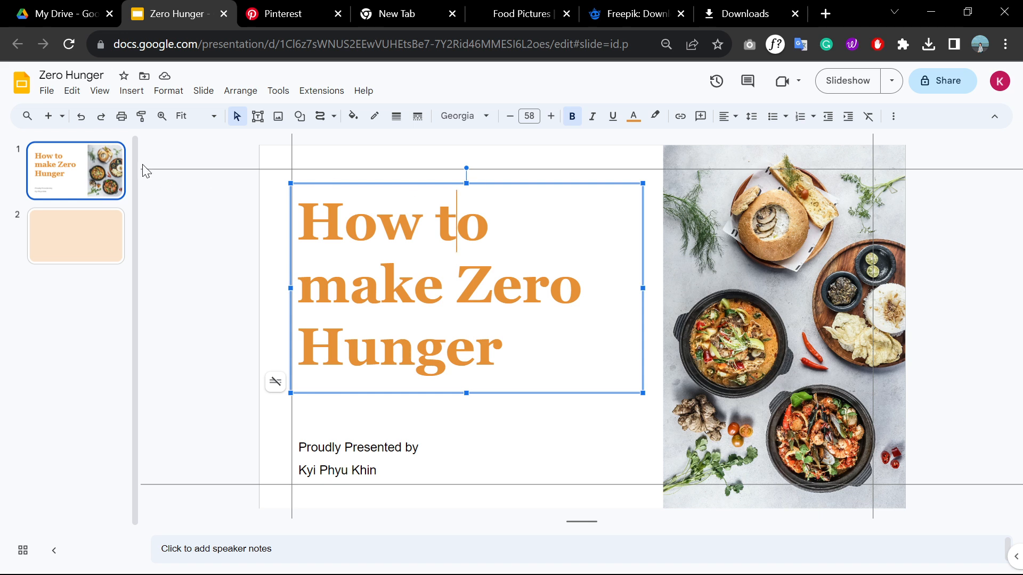
left_click(97, 170)
left_click(496, 213)
left_click(776, 278)
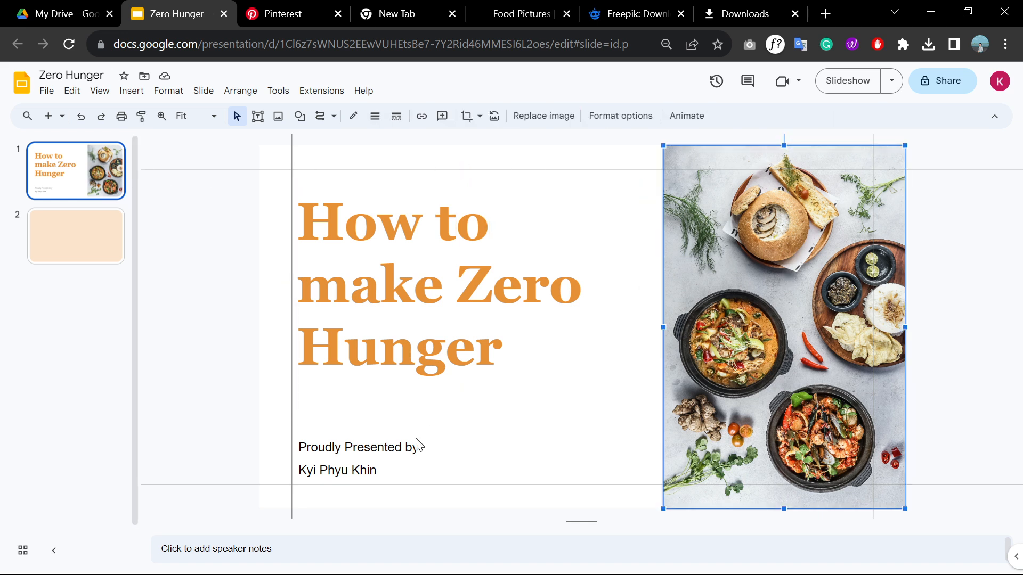
left_click(402, 447)
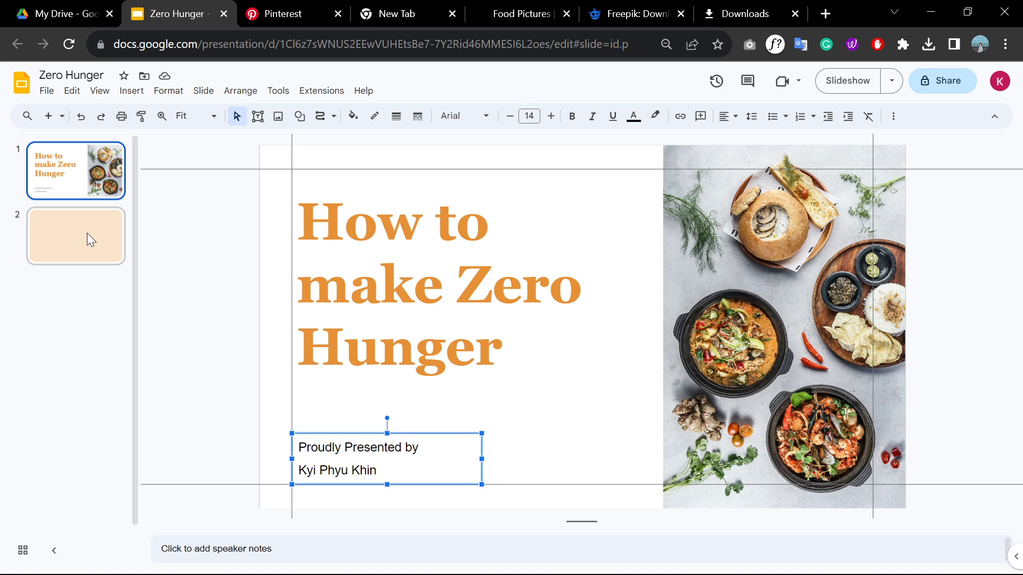
Step: Compare the first slide with the second again, ending on the pale orange slide
left_click(46, 157)
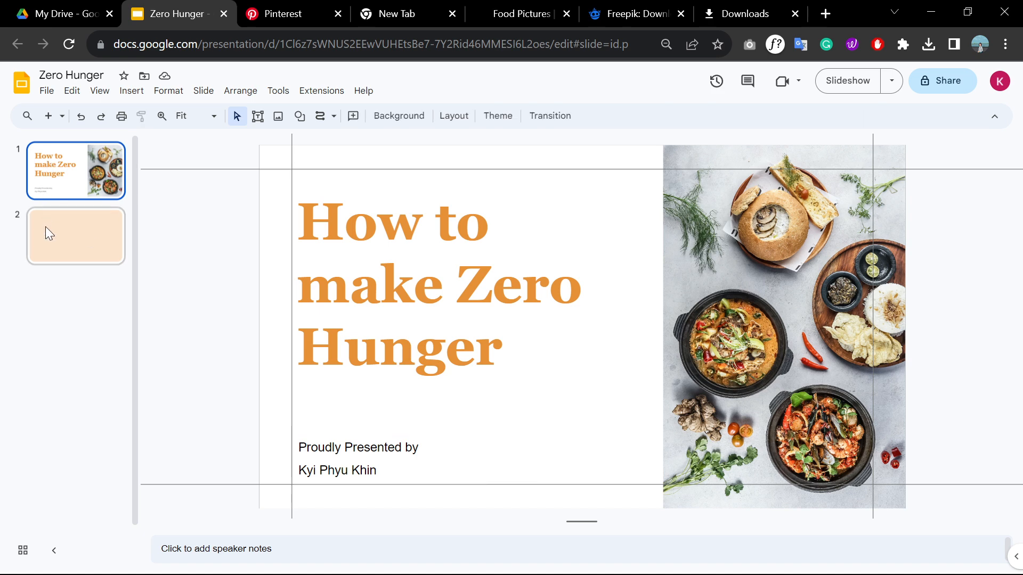
left_click(46, 225)
left_click(37, 160)
left_click(46, 238)
left_click(57, 192)
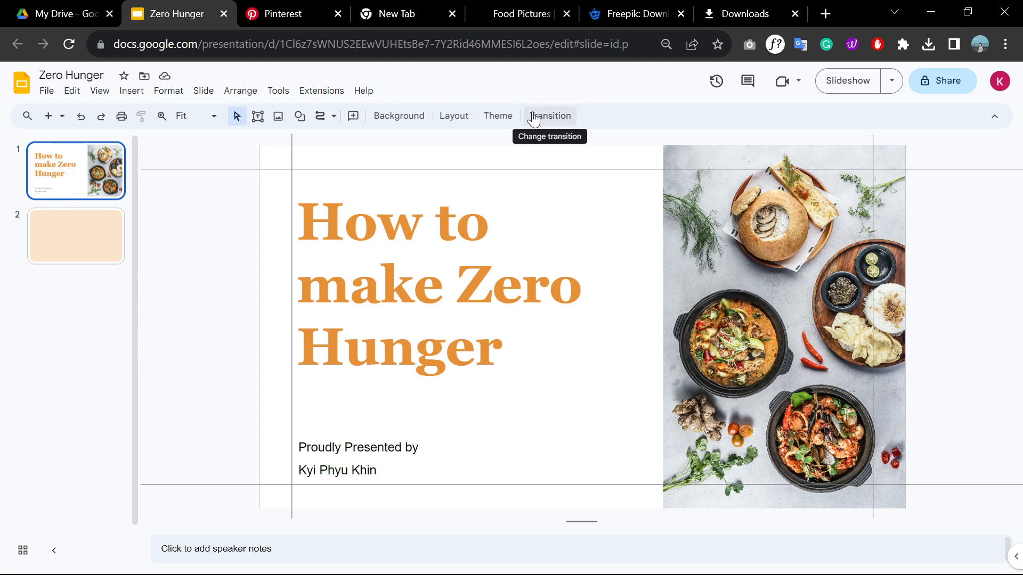
left_click(65, 248)
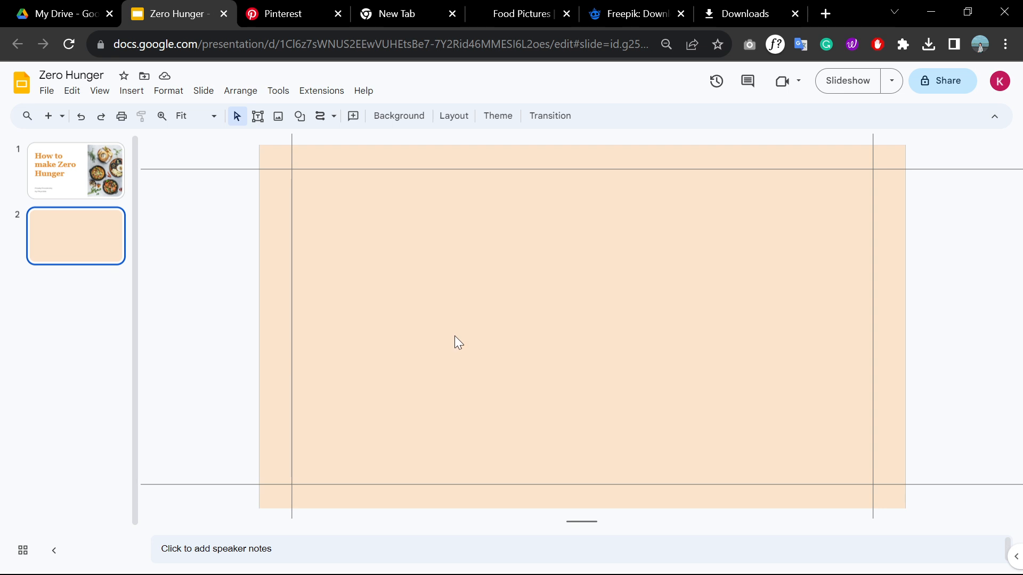
Step: Review which objects can be inserted on the second slide, including image sources and diagrams, and which formatting options exist
left_click(48, 92)
mouse_move(67, 95)
mouse_move(111, 94)
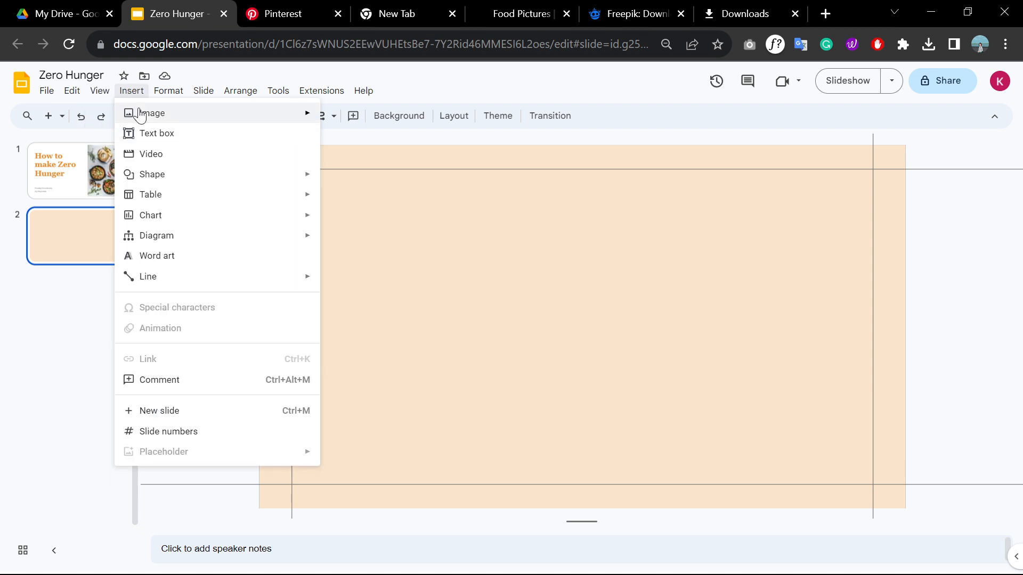
mouse_move(196, 114)
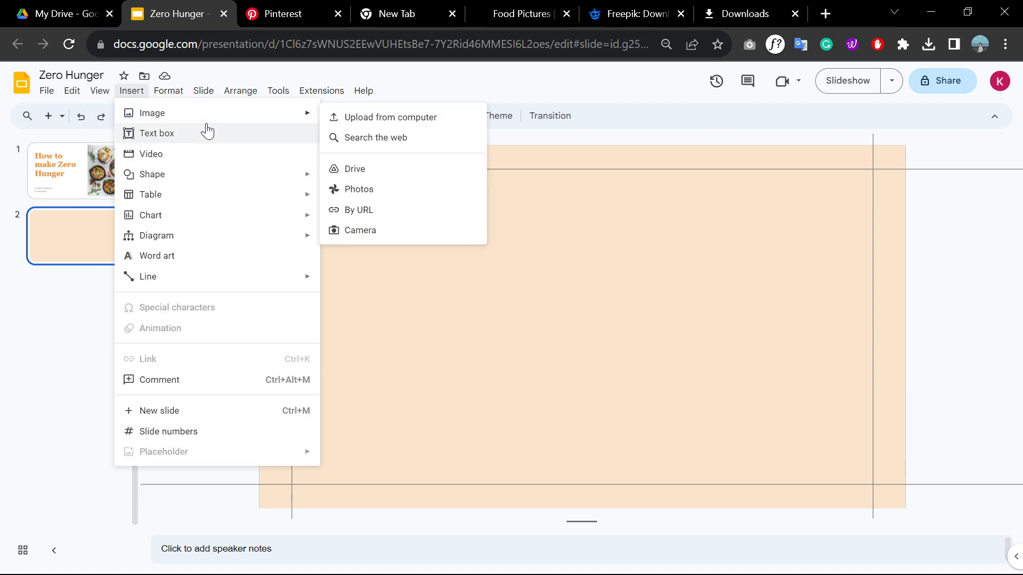
left_click(645, 285)
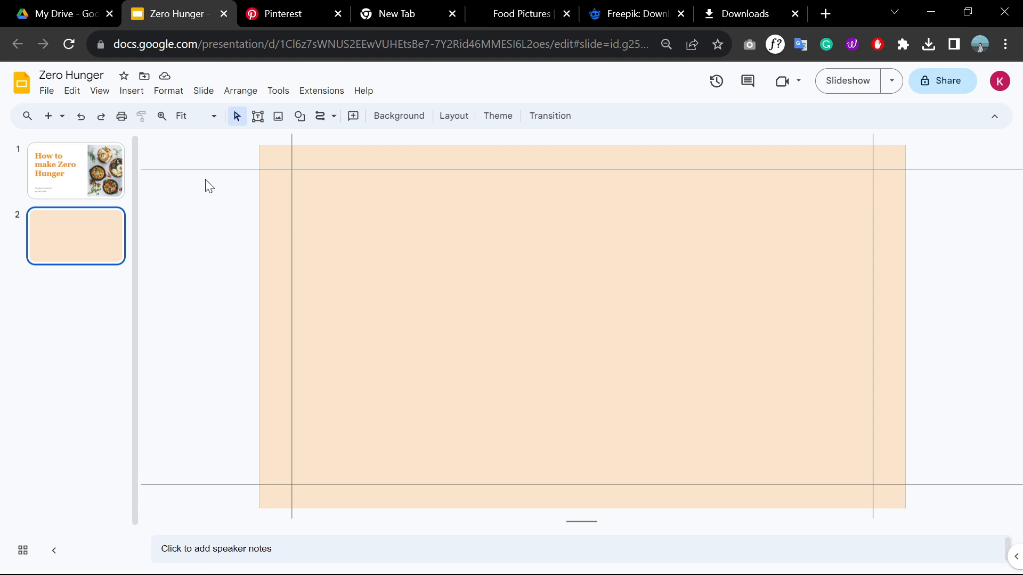
left_click(131, 92)
mouse_move(157, 123)
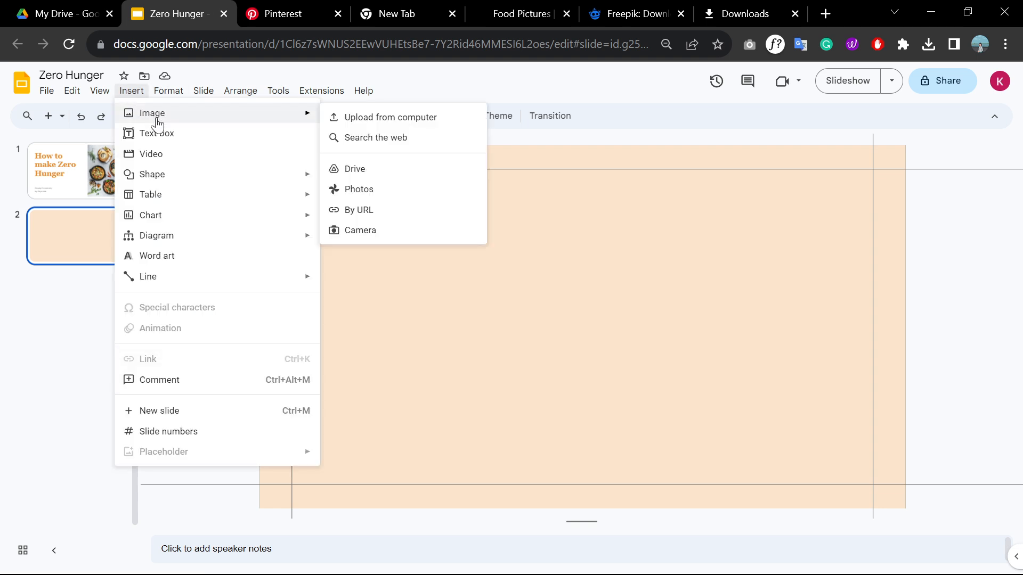
mouse_move(164, 223)
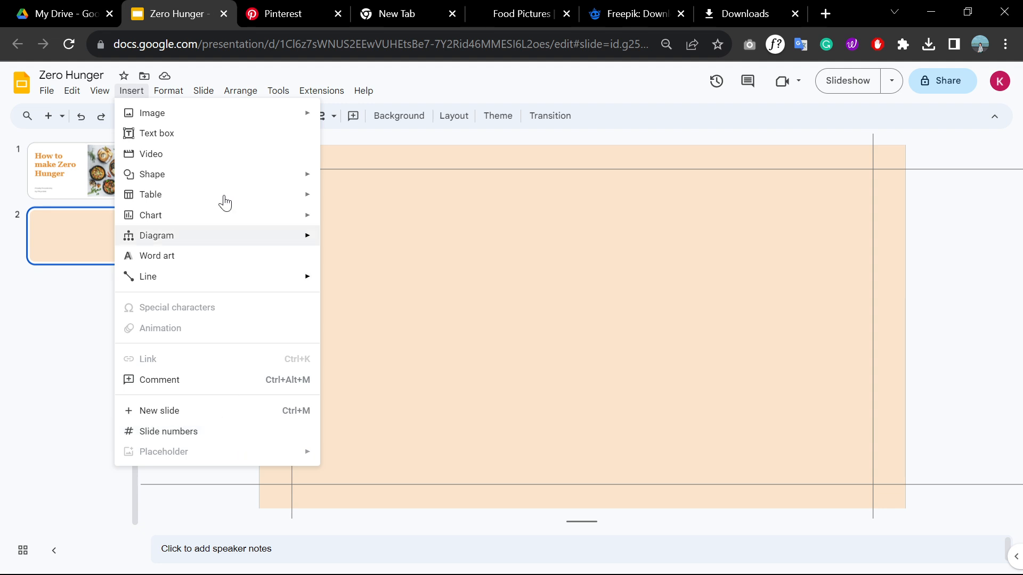
mouse_move(195, 89)
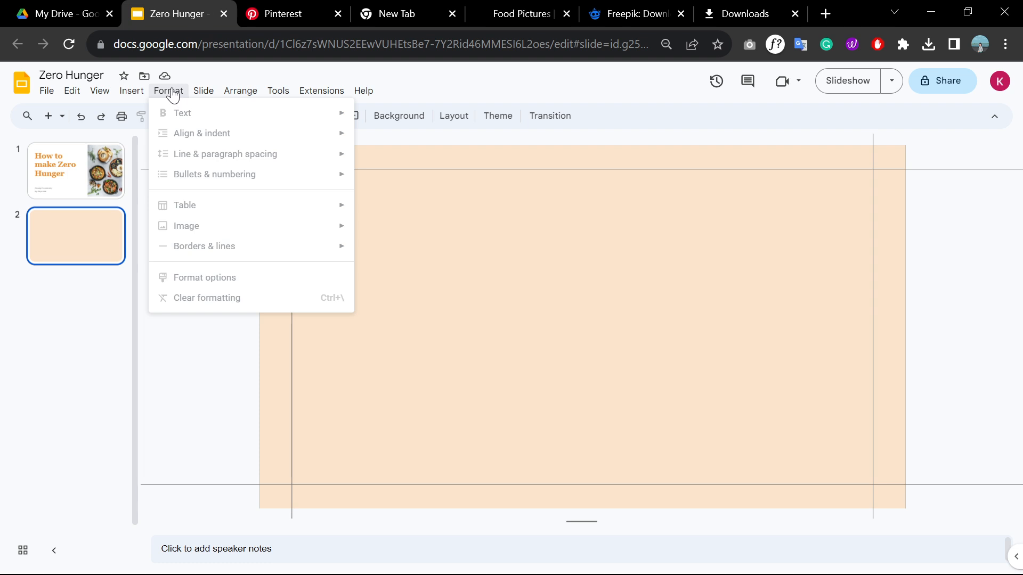
Step: Examine the formatting options available for the first slide's title text, including line and paragraph spacing, format options and animation
left_click(103, 169)
left_click(355, 205)
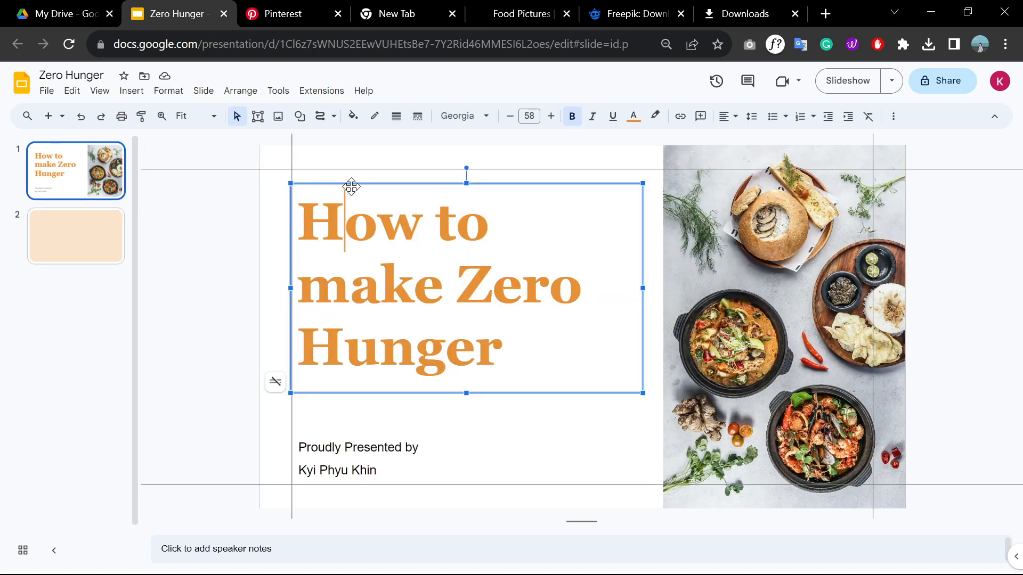
left_click(169, 94)
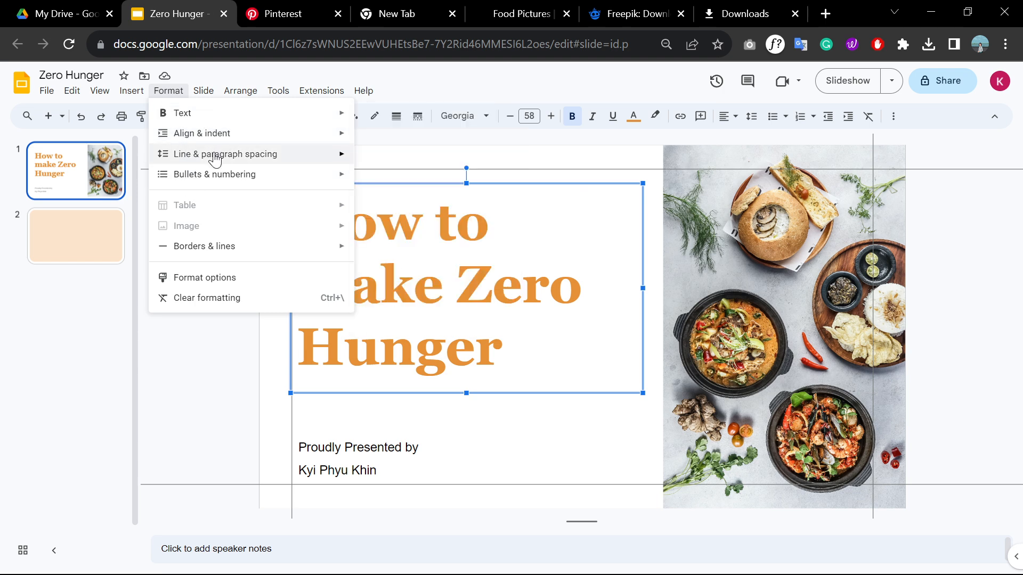
mouse_move(210, 155)
left_click(893, 116)
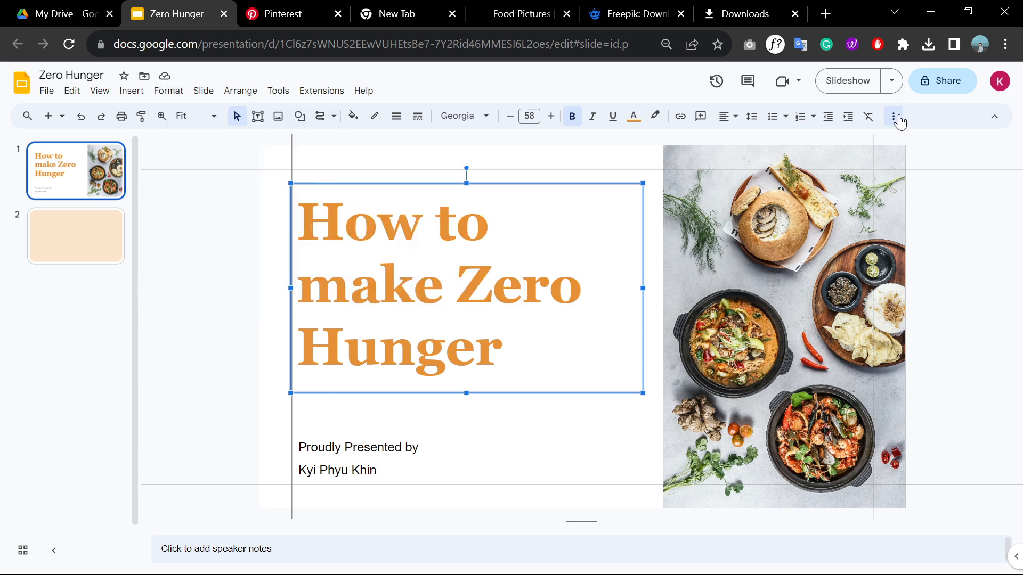
left_click(227, 287)
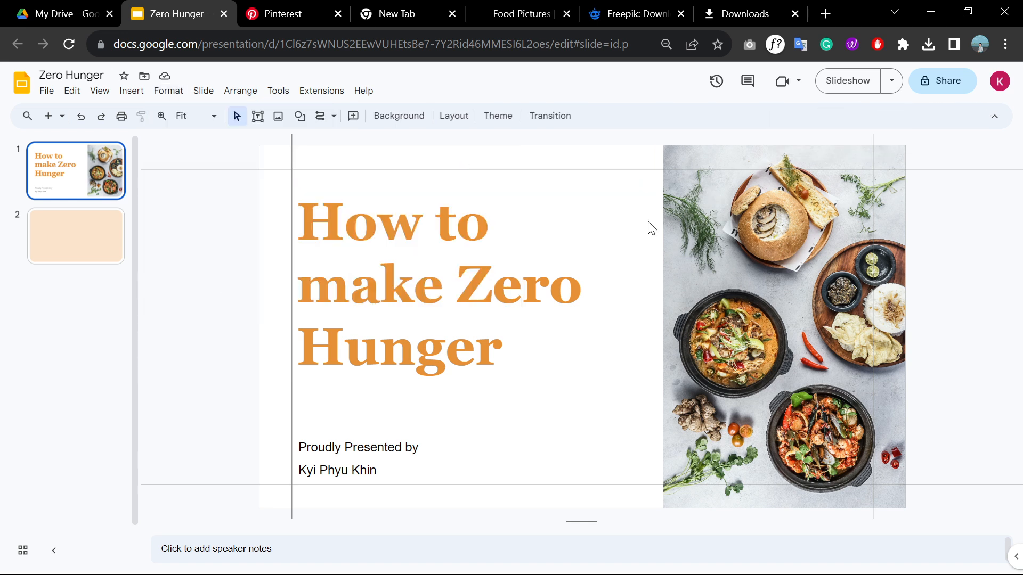
left_click(537, 198)
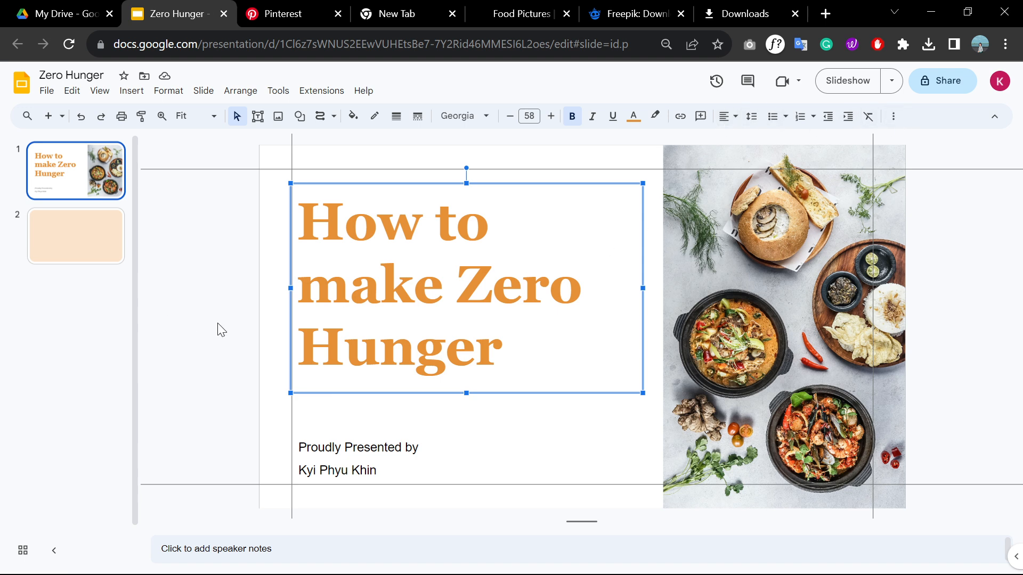
left_click(892, 120)
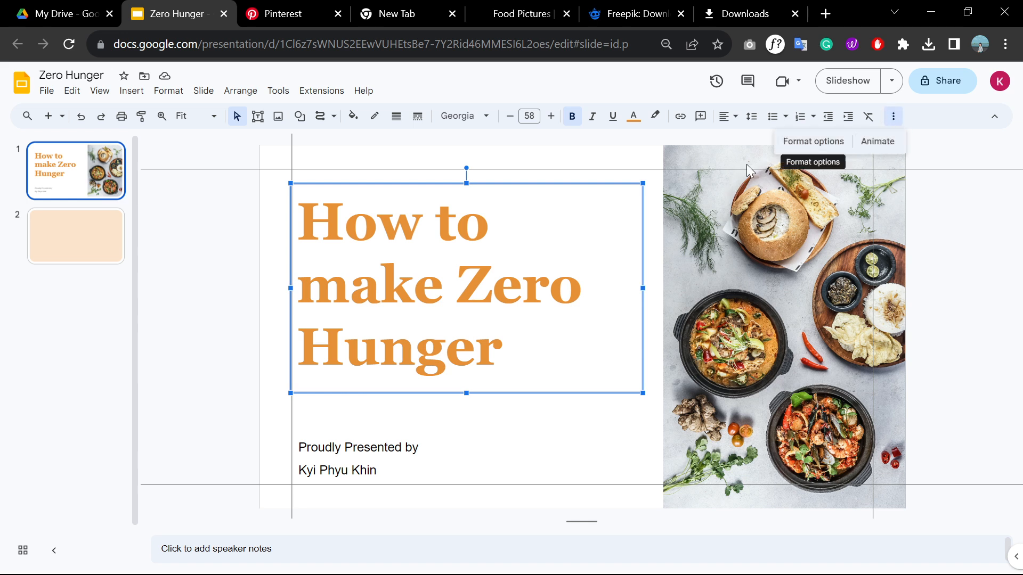
left_click(233, 290)
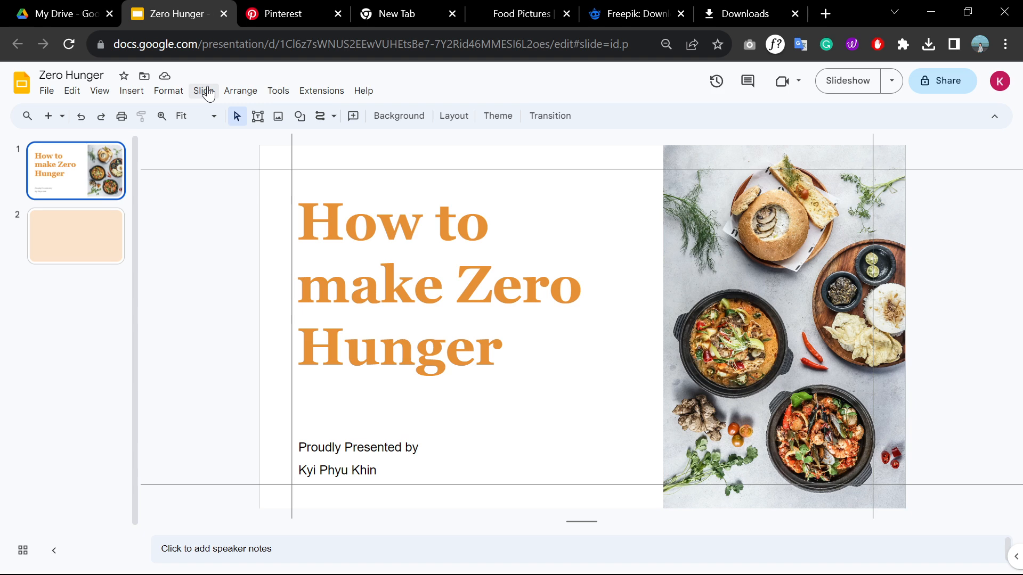
Step: Review the presentation tools, including the spelling options, and compare the second slide with the title slide
left_click(279, 90)
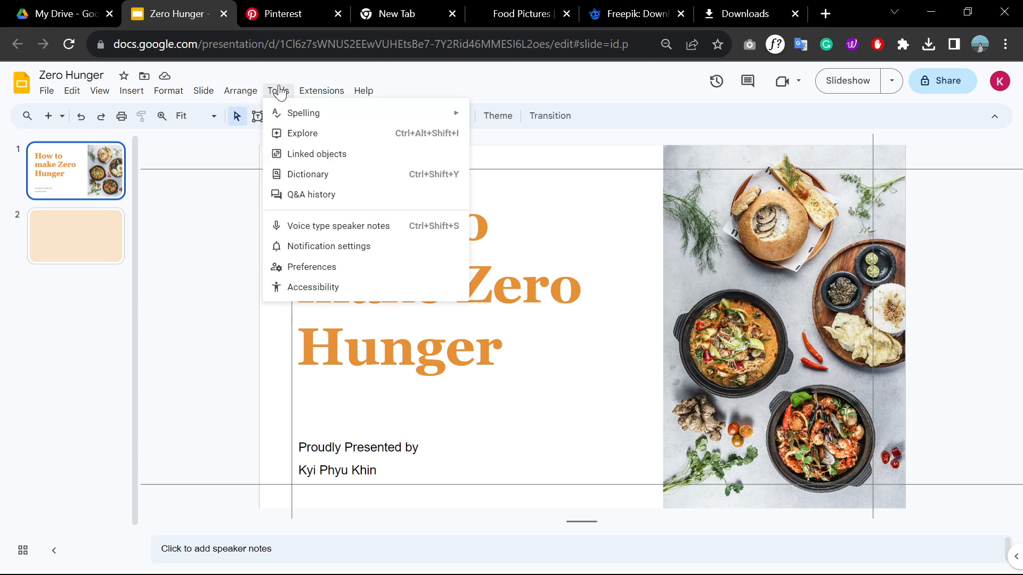
mouse_move(258, 94)
mouse_move(300, 114)
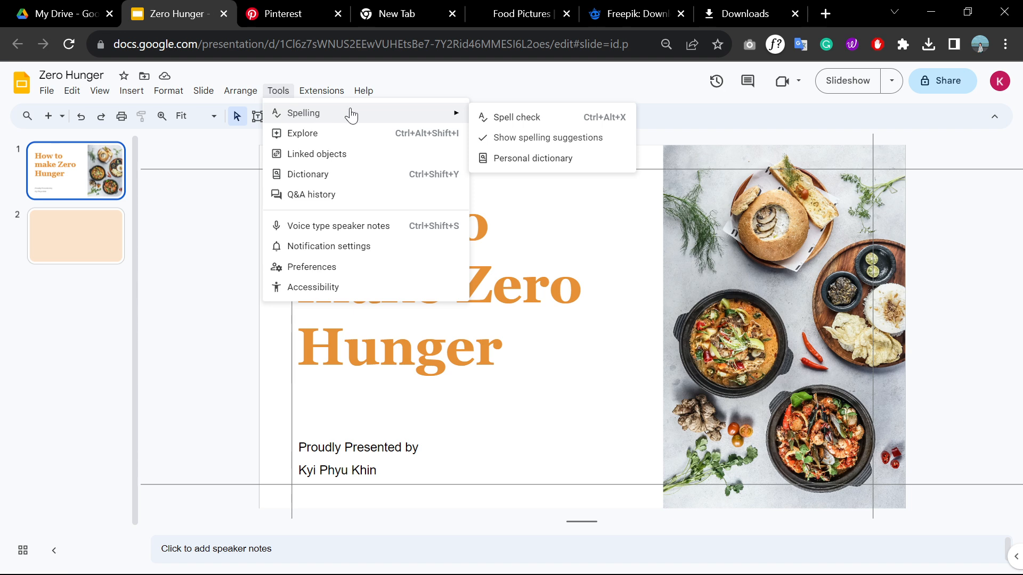
mouse_move(364, 93)
left_click(90, 232)
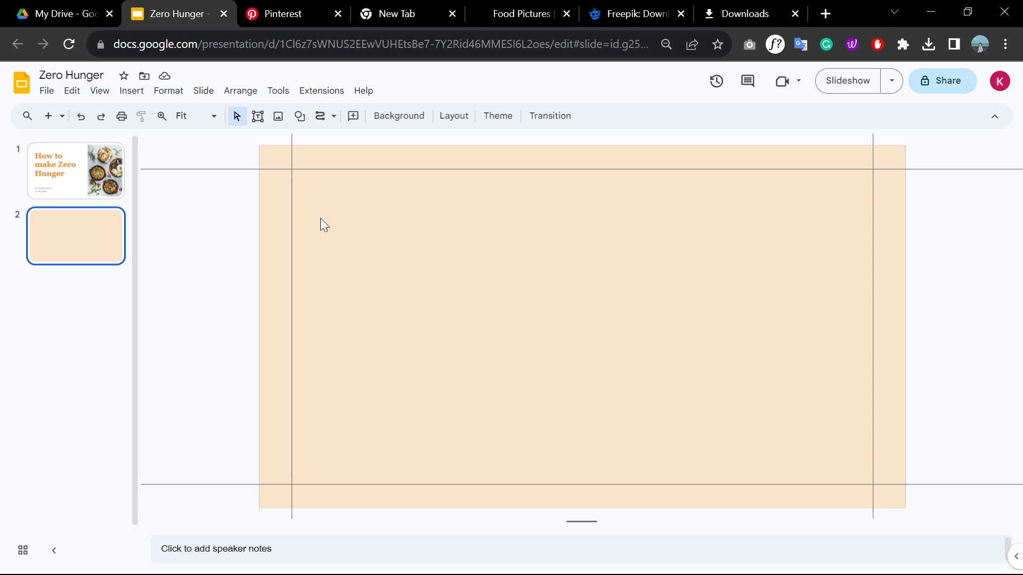
left_click(88, 164)
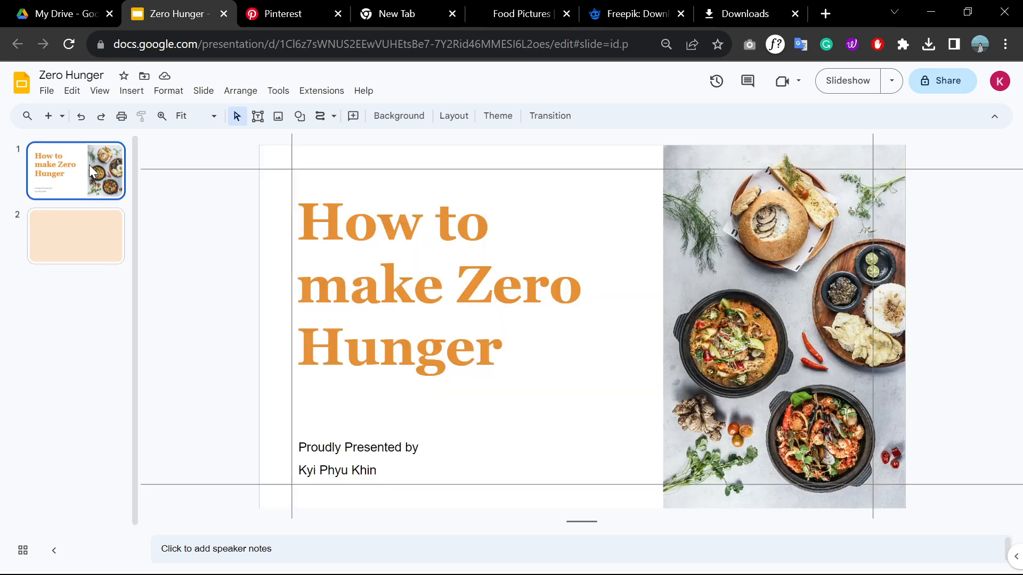
Step: Add a text box reading "What is Zero Hunger?" across the second slide, between the side guides and just below the upper guide
left_click(100, 223)
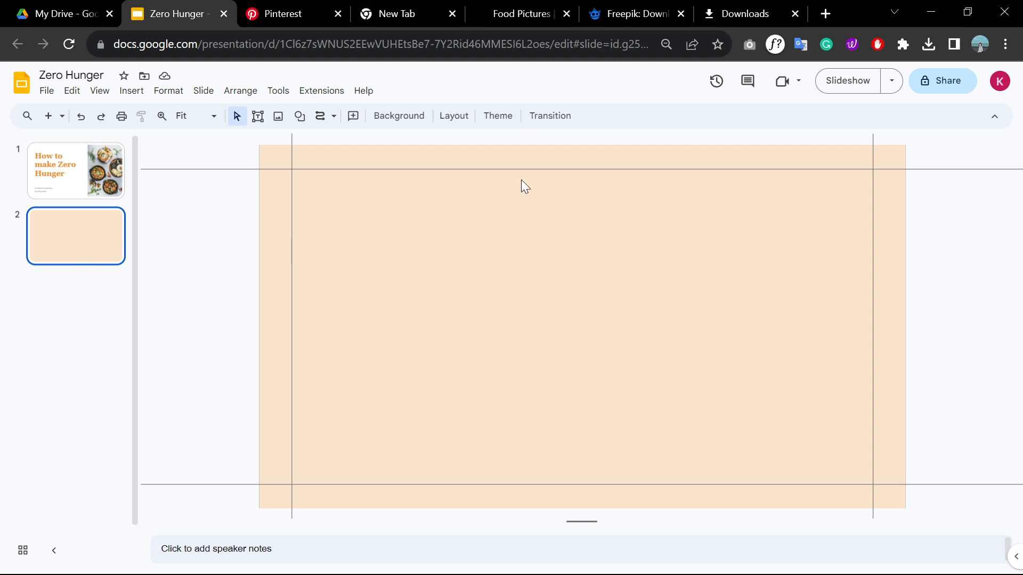
left_click(258, 116)
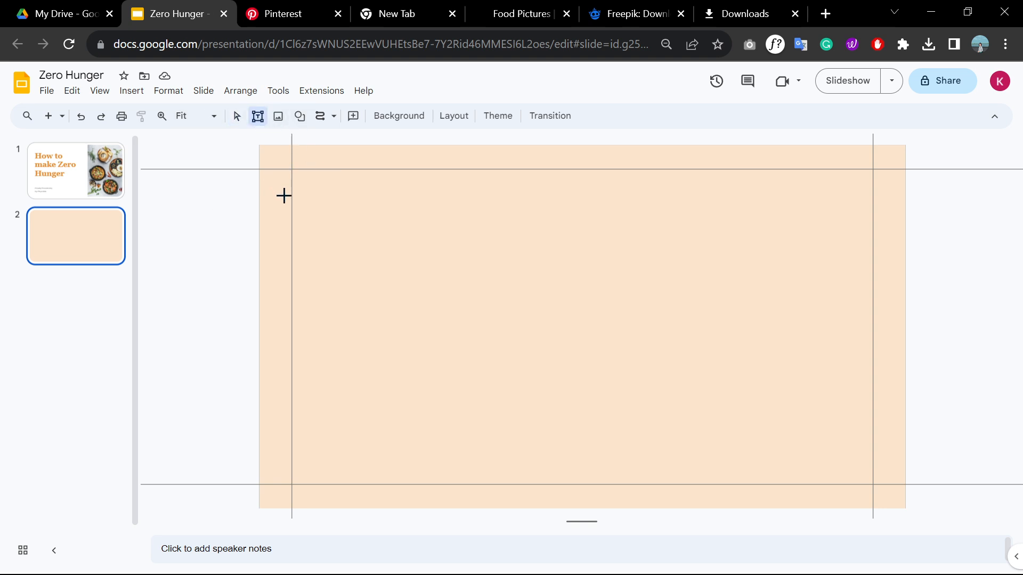
left_click_drag(292, 222, 873, 169)
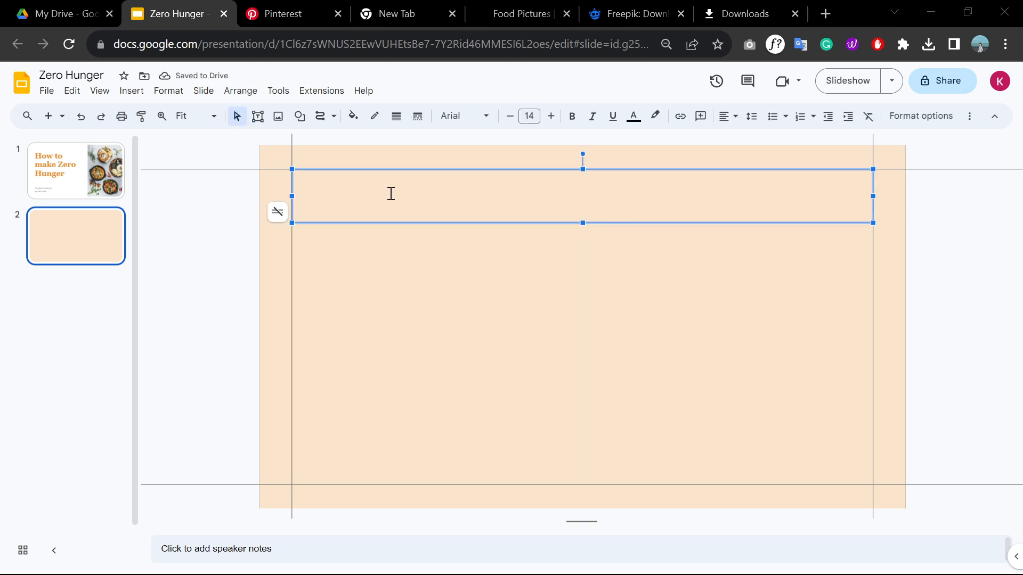
type("Wh")
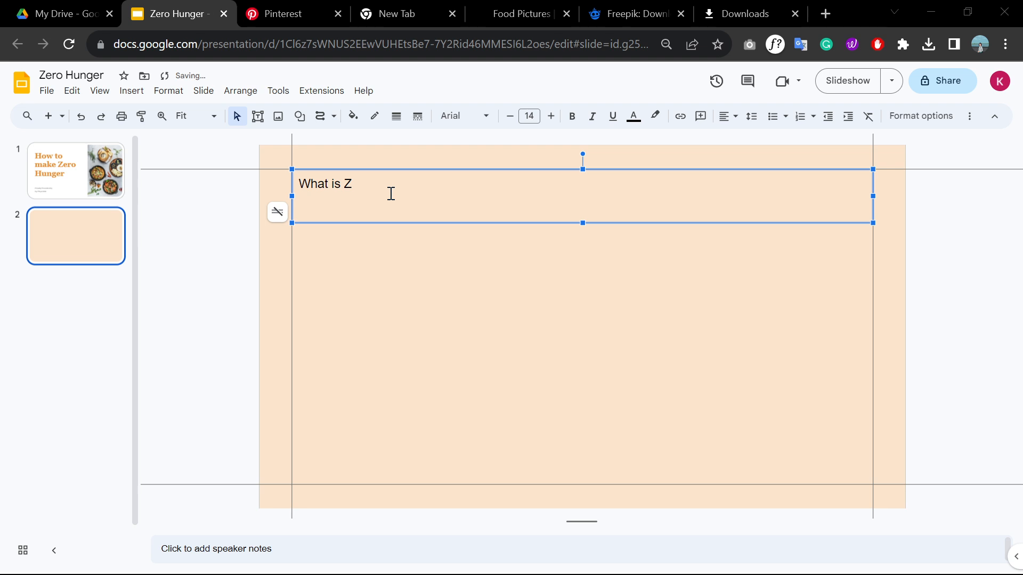
type("at is Zero")
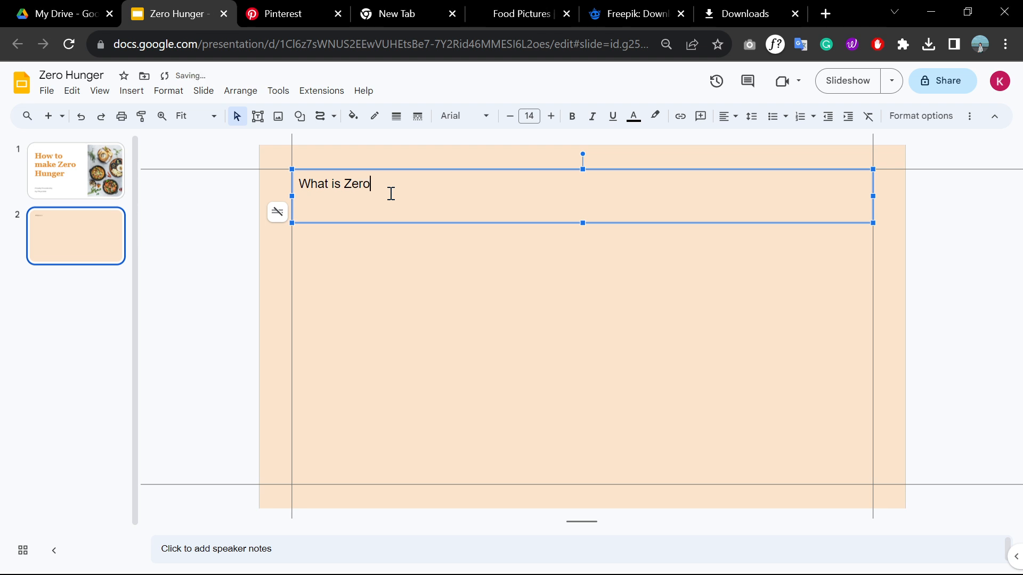
type(" Hunge")
Step: Enlarge the "What is Zero Hunger?" heading, trying font size 48 before settling on 30
left_click_drag(442, 186, 249, 201)
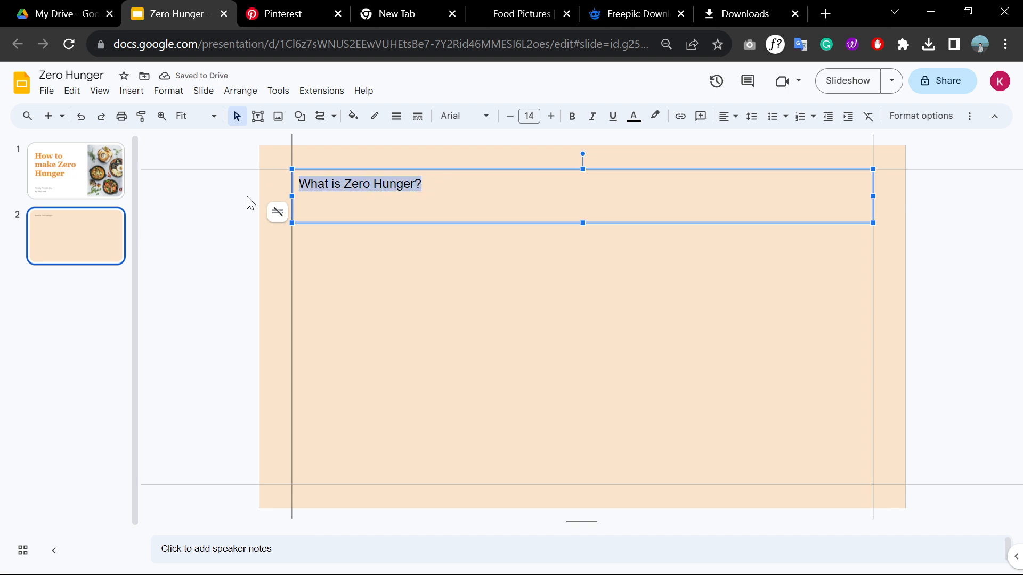
left_click(434, 181)
triple_click(435, 181)
left_click(435, 181)
left_click_drag(436, 183, 321, 184)
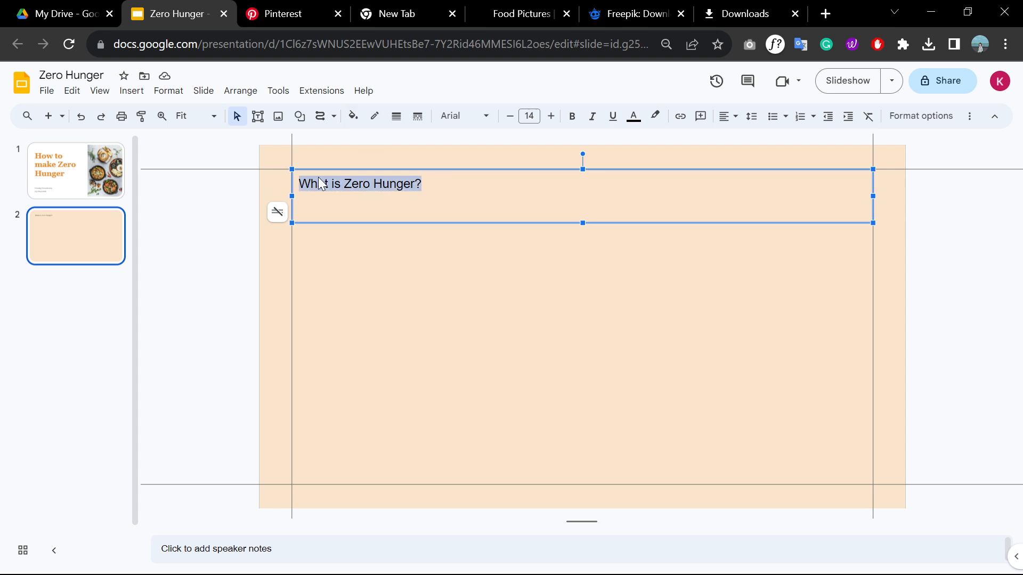
left_click(529, 115)
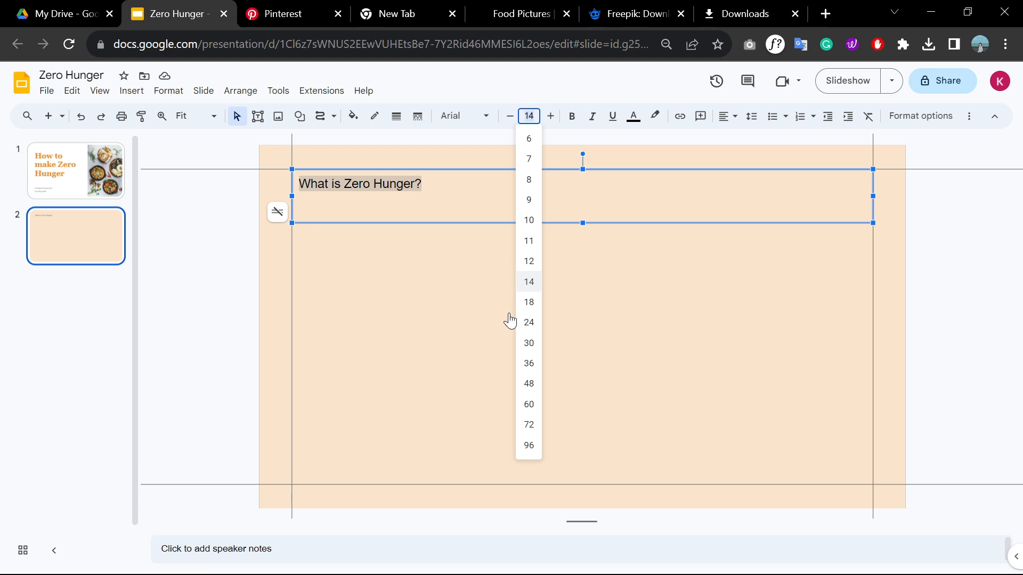
left_click(531, 384)
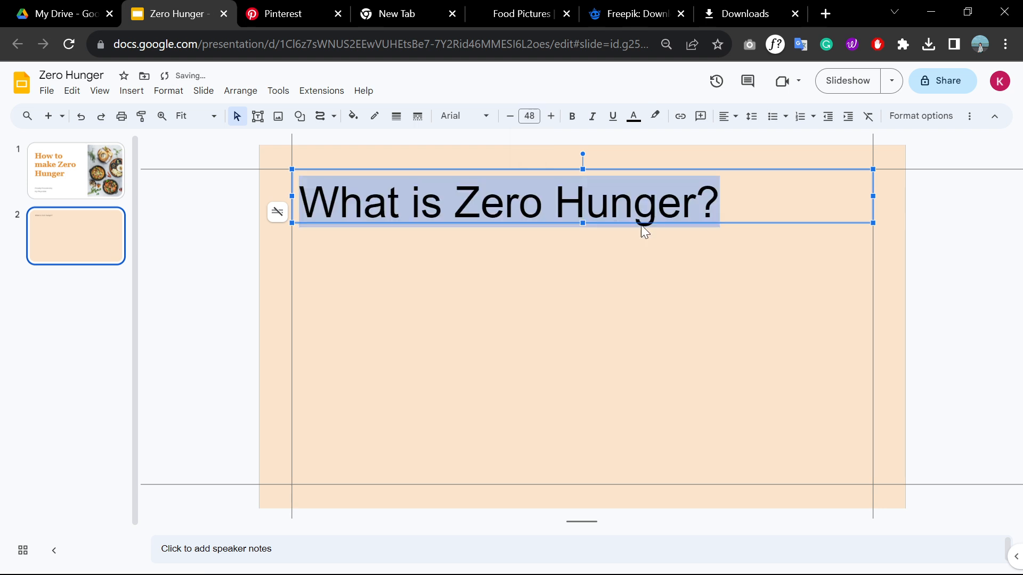
left_click(529, 115)
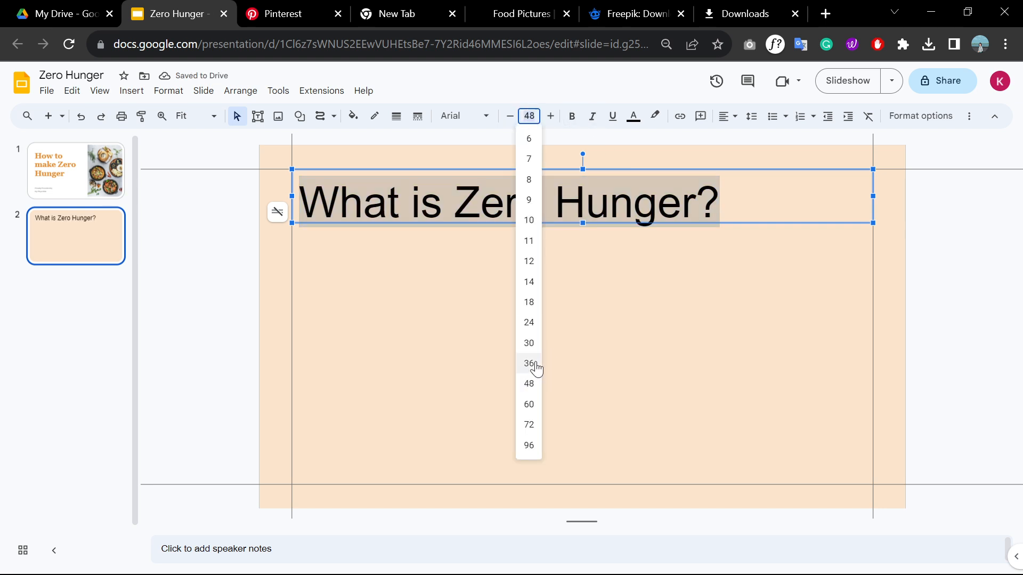
left_click(531, 345)
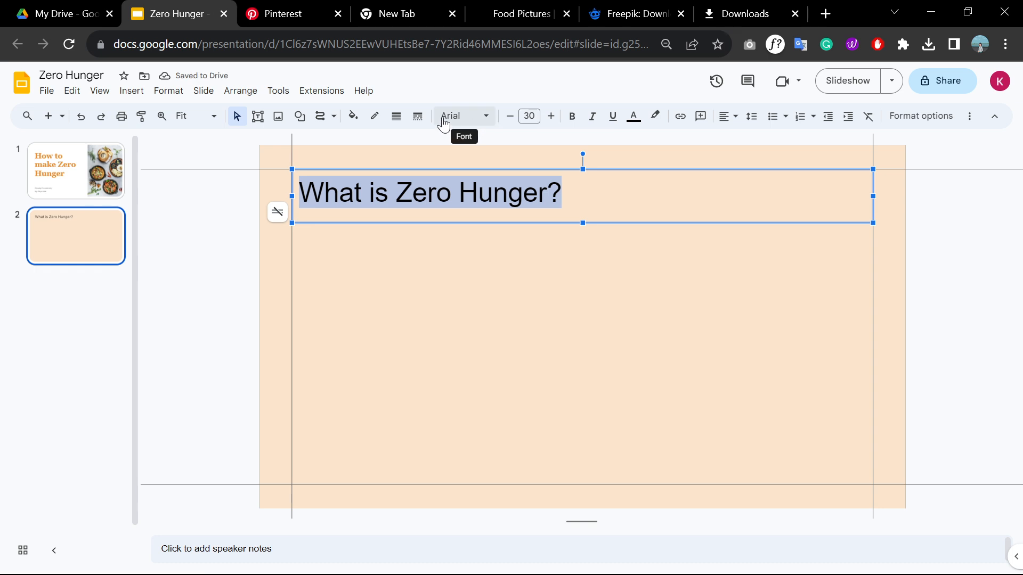
Step: Change the "What is Zero Hunger?" heading's font to Georgia
left_click(461, 122)
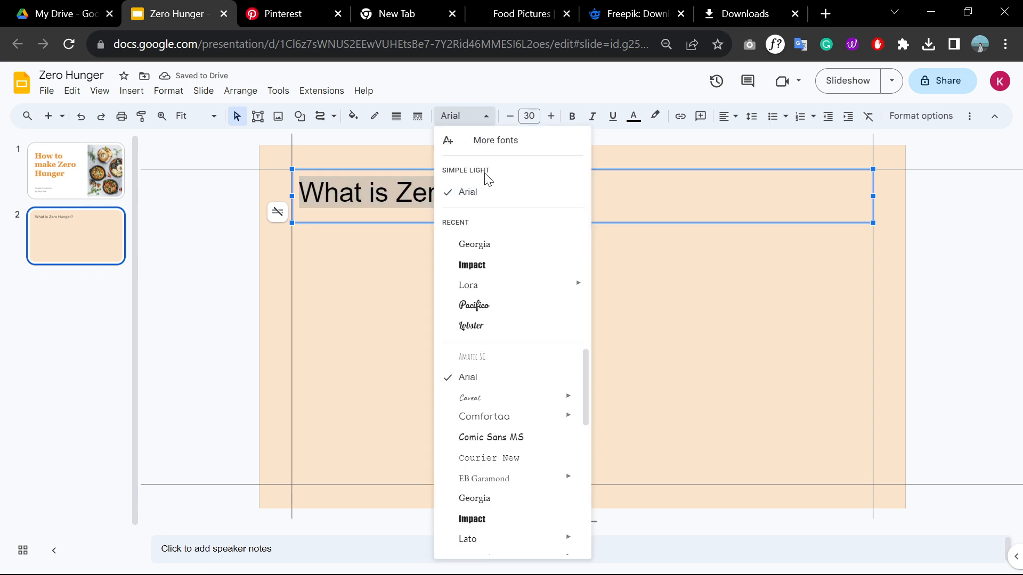
left_click(497, 245)
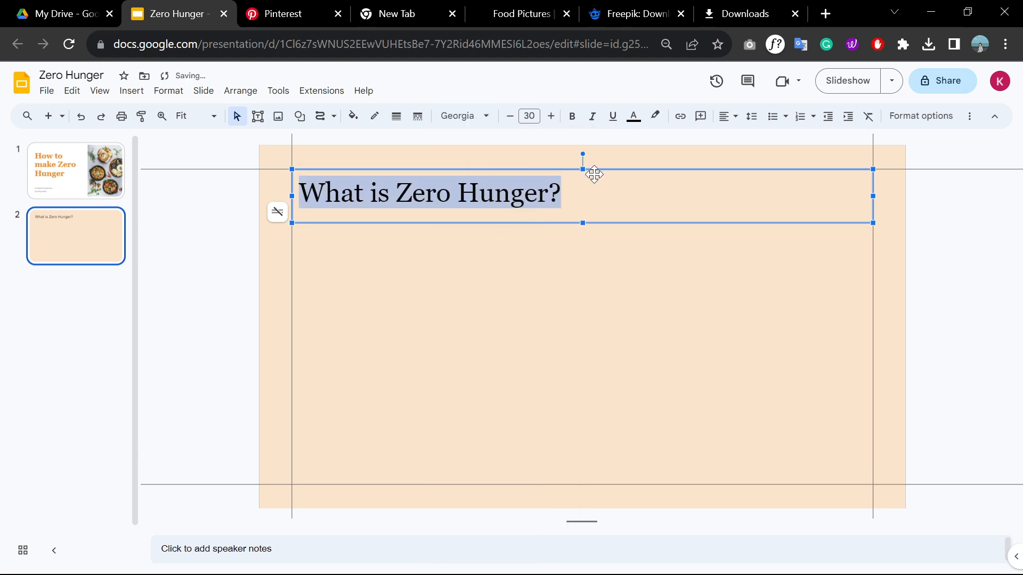
left_click(237, 251)
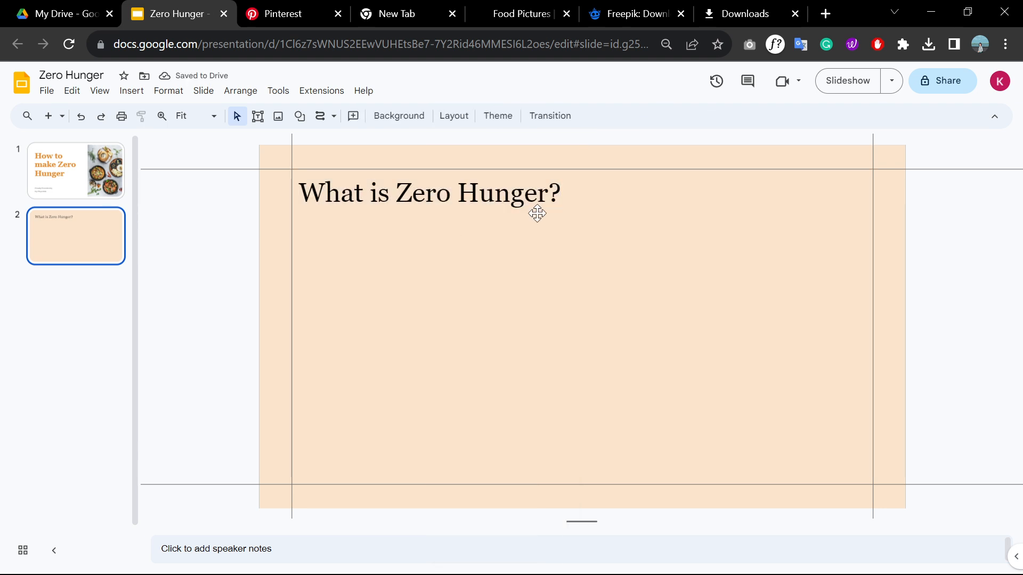
Step: Try centre and right alignment on the second slide's heading, and return it to left alignment
left_click(578, 200)
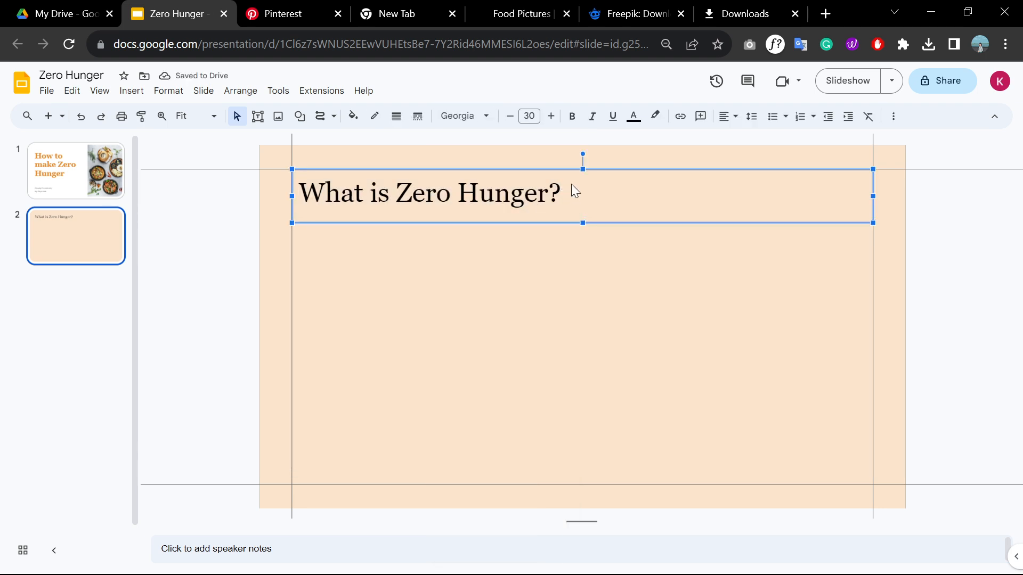
left_click(732, 122)
left_click(745, 137)
left_click(737, 118)
left_click(762, 138)
left_click(728, 117)
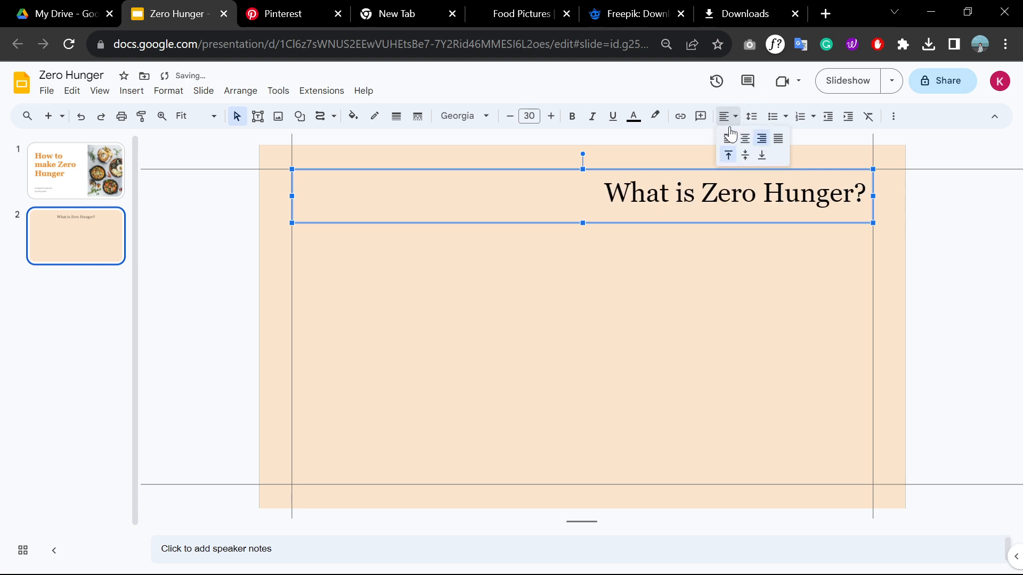
left_click(728, 139)
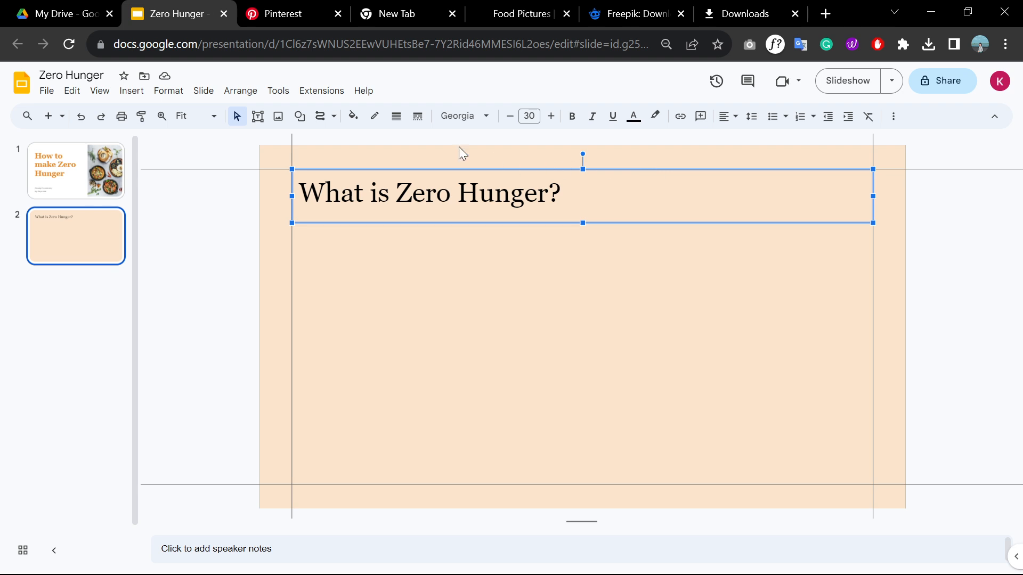
Step: Try a yellow fill and a teal border on the heading's text box, undoing each one
left_click(353, 118)
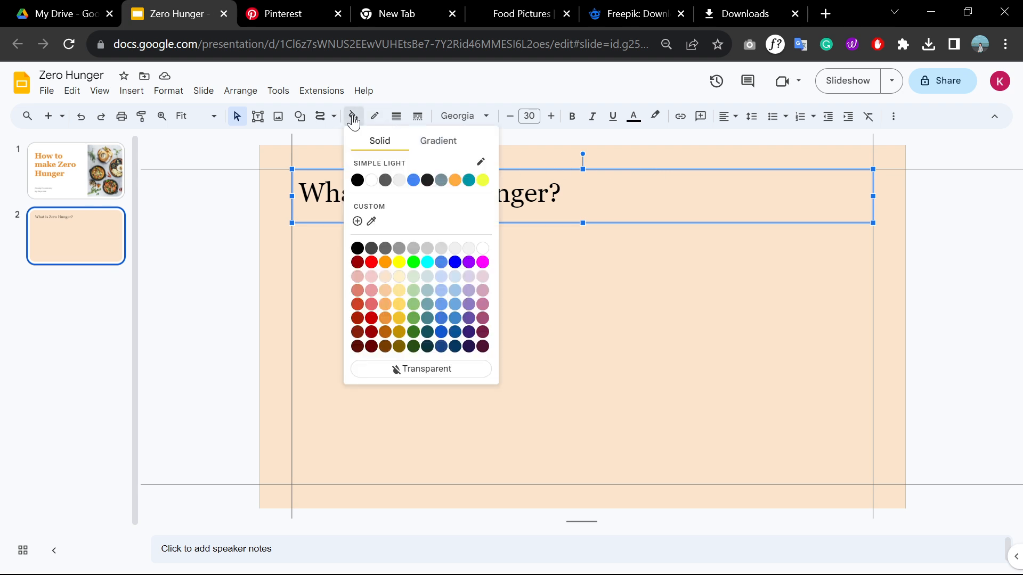
left_click(482, 181)
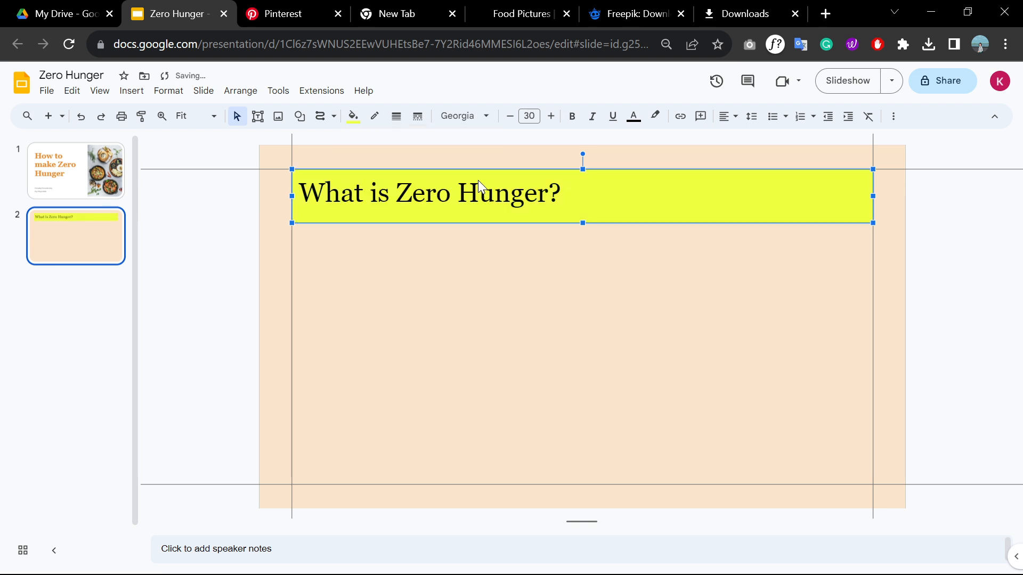
key("ctrl+z")
left_click(373, 116)
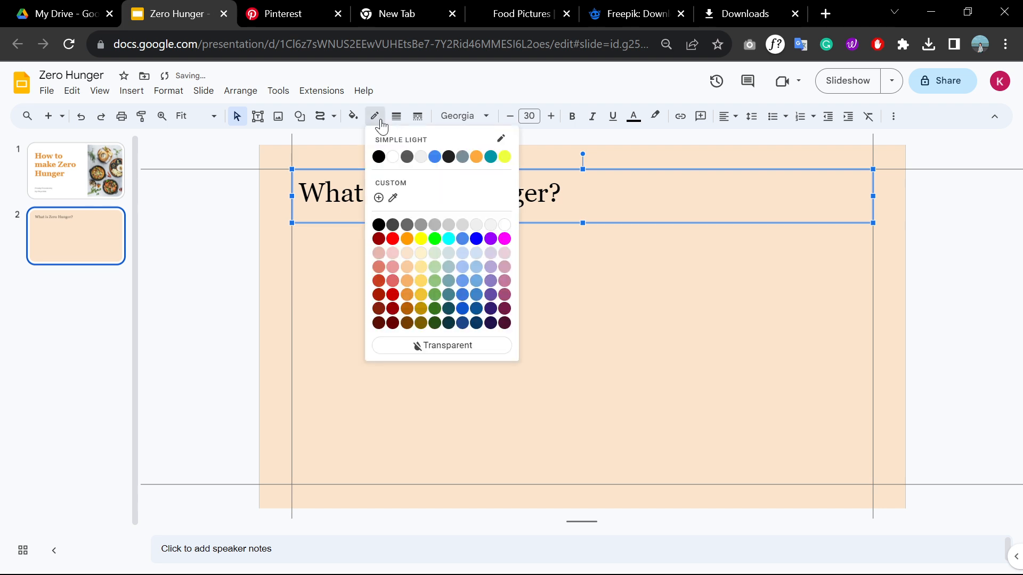
left_click(489, 158)
left_click(551, 317)
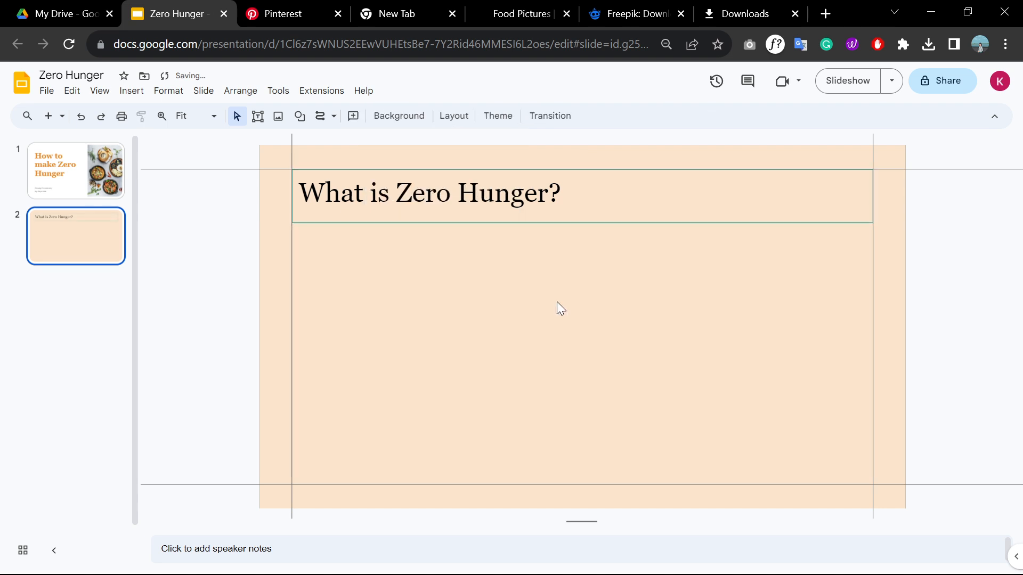
key("ctrl+z")
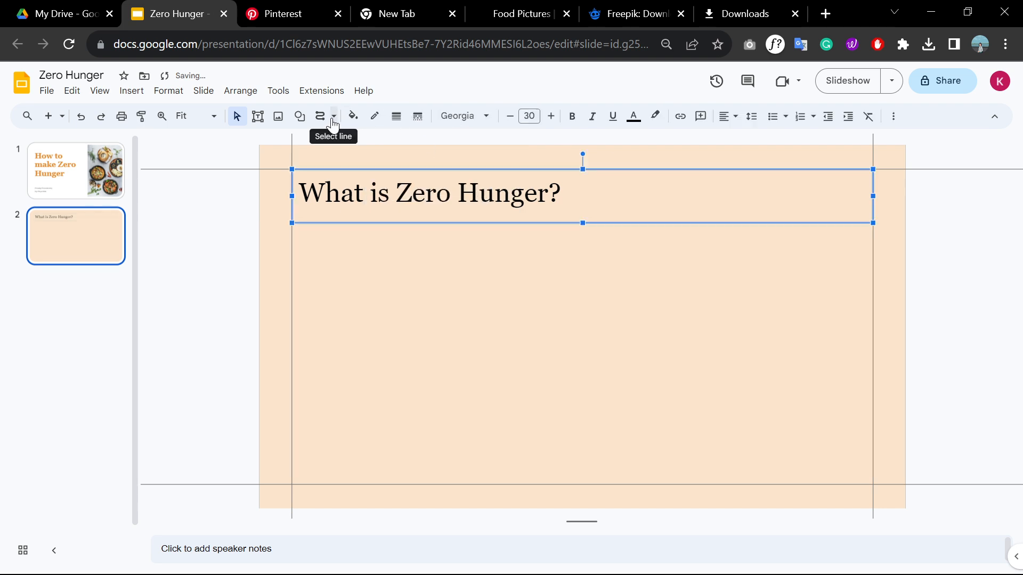
Step: Try the yellow fill on the heading's text box once more and undo it
left_click(353, 117)
left_click(483, 181)
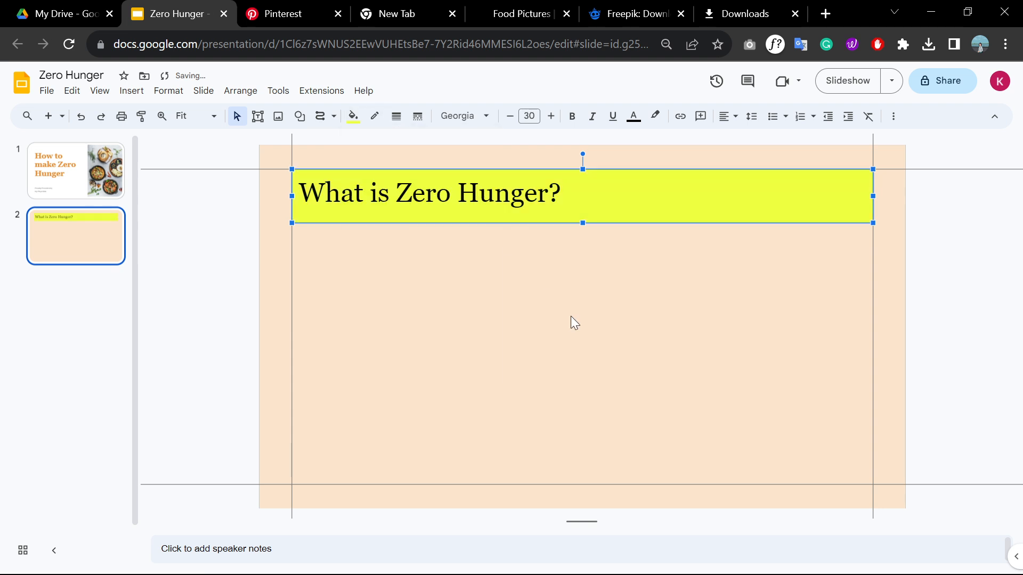
left_click(571, 314)
key("ctrl+z")
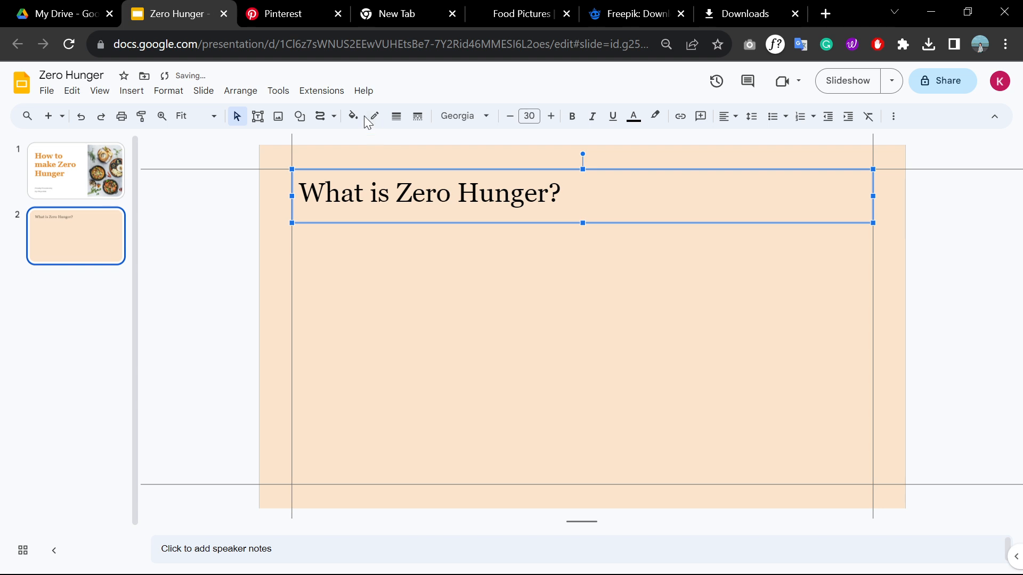
Step: Try a yellow border on the "What is Zero Hunger?" heading's text box and undo it
left_click(375, 117)
left_click(502, 157)
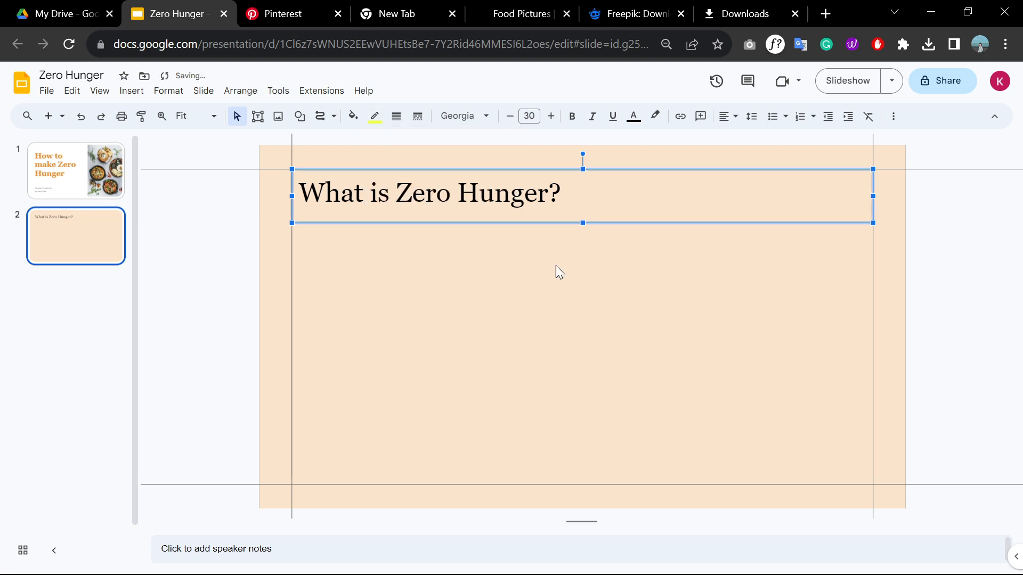
left_click(571, 296)
left_click(735, 220)
left_click(823, 235)
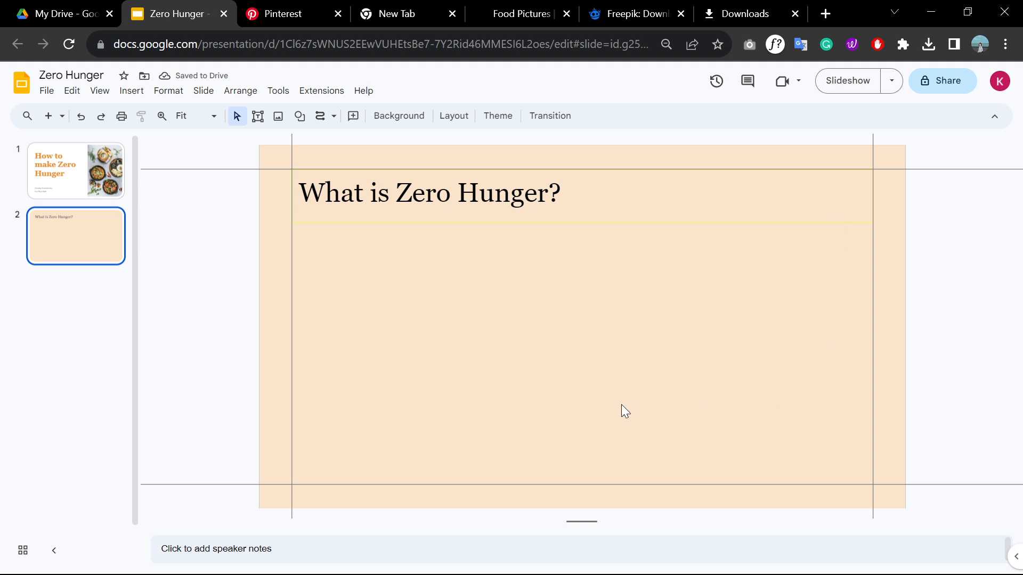
scroll(580, 220, "up", 1)
scroll(580, 221, "down", 1)
left_click(528, 228)
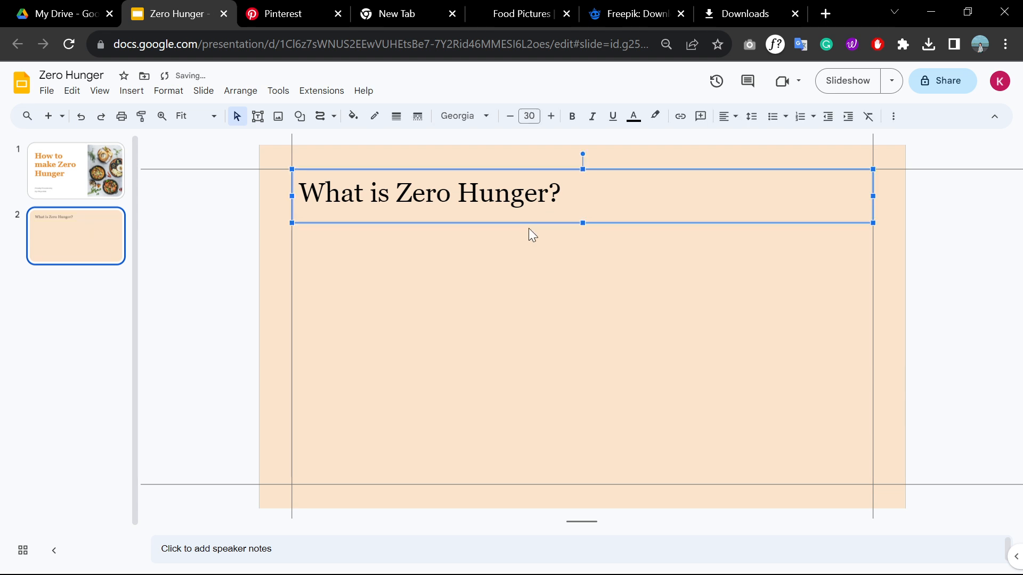
Step: Try an orange border with a 24px weight on the heading's text box
left_click(375, 117)
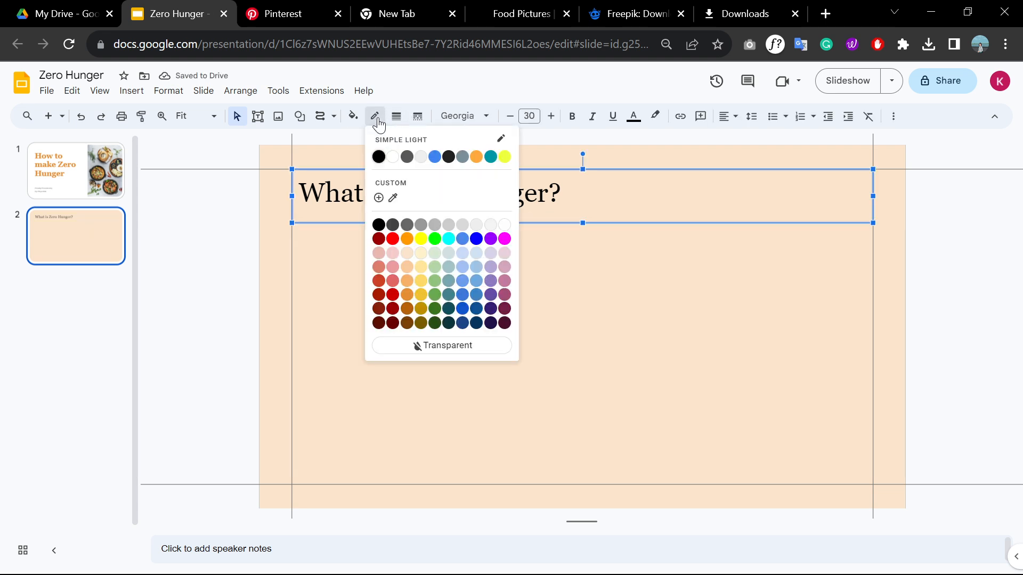
left_click(477, 156)
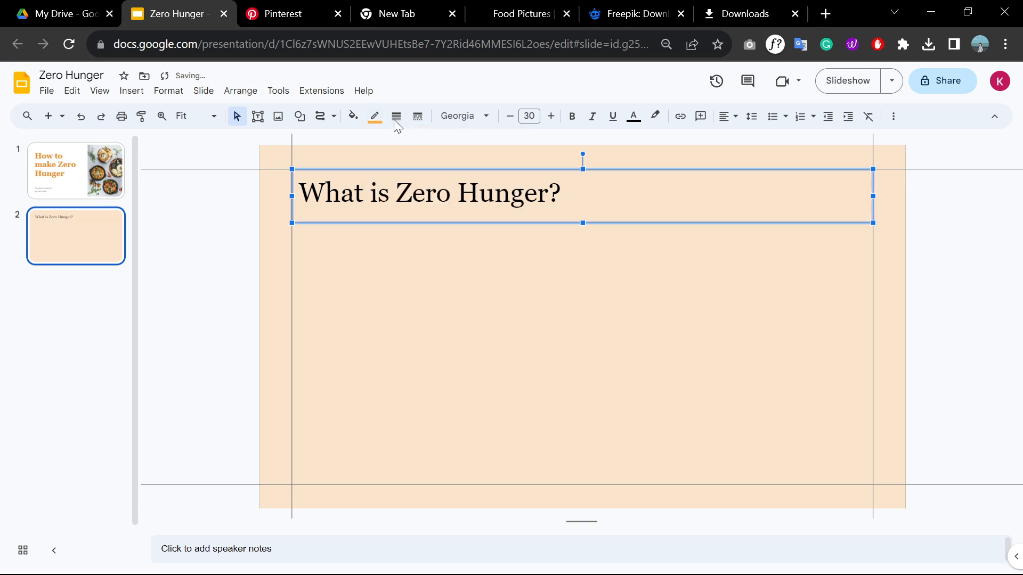
left_click(395, 120)
left_click(423, 282)
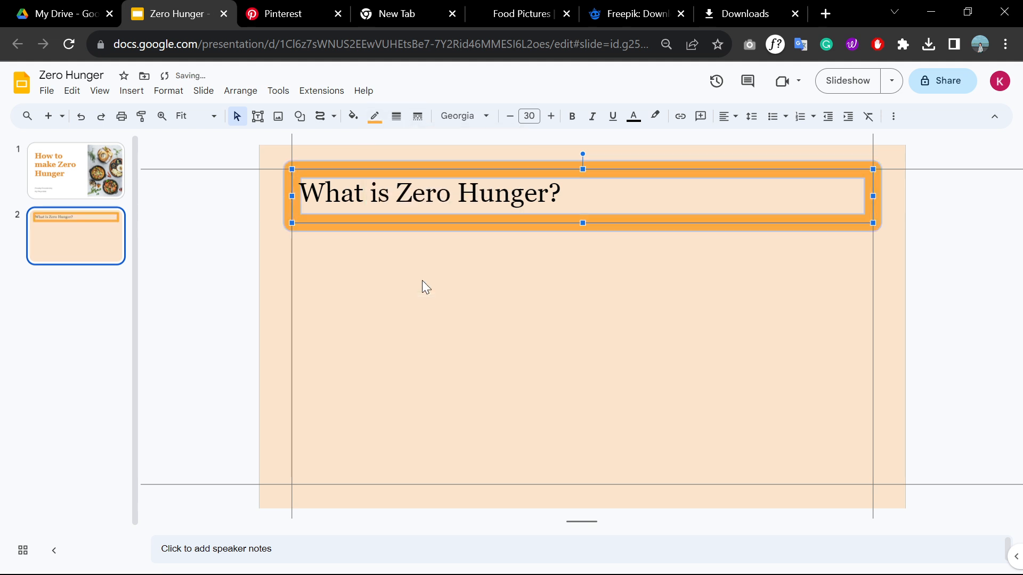
left_click(426, 280)
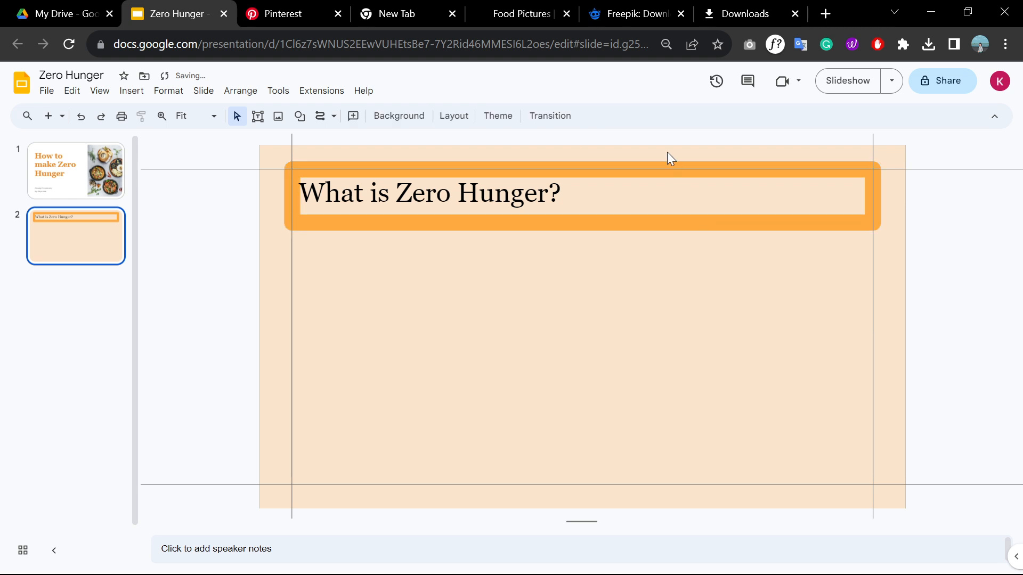
left_click(661, 219)
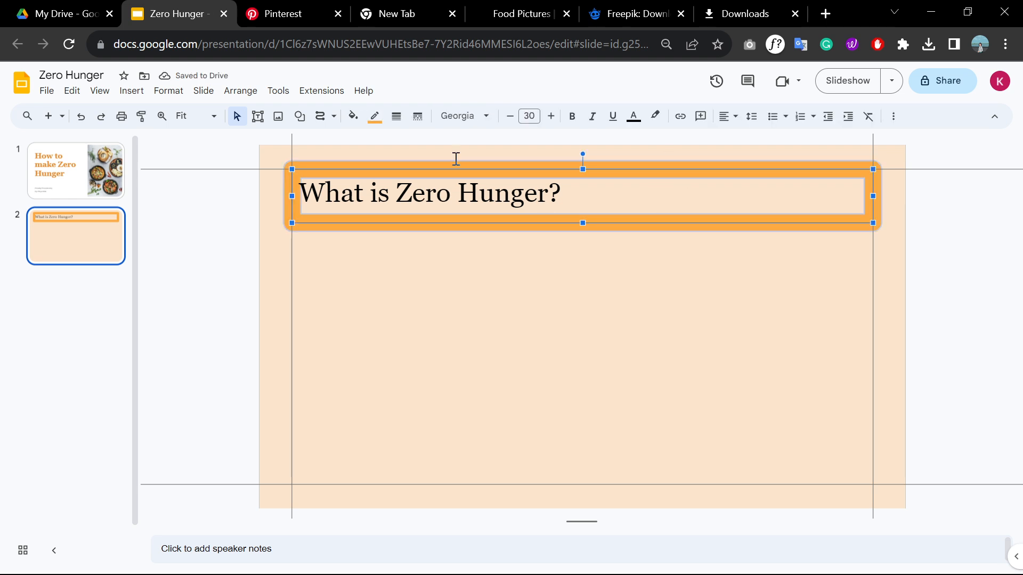
Step: Reduce the heading box's border weight to 4px and give the border a dashed style
left_click(397, 116)
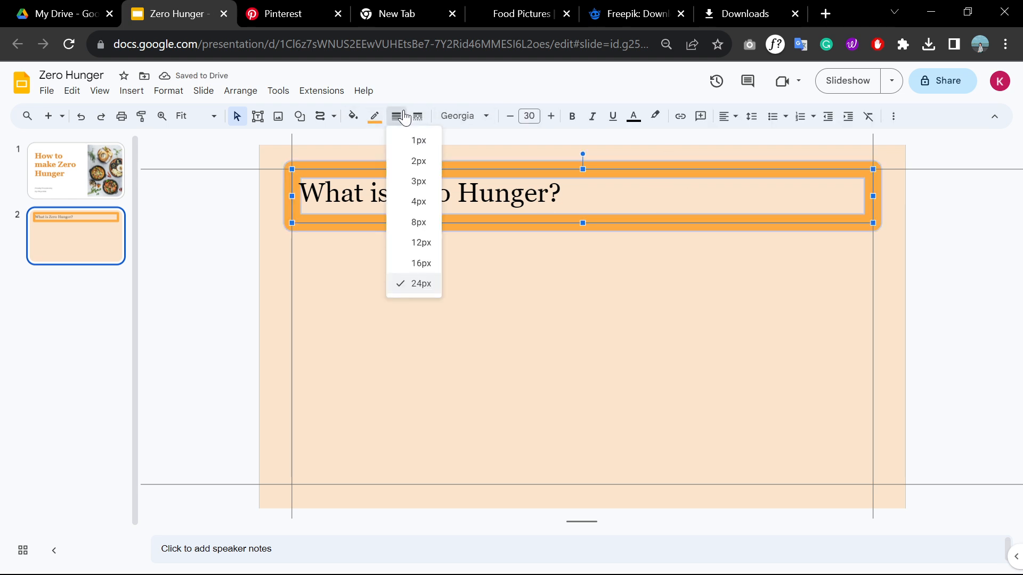
left_click(418, 200)
left_click(418, 117)
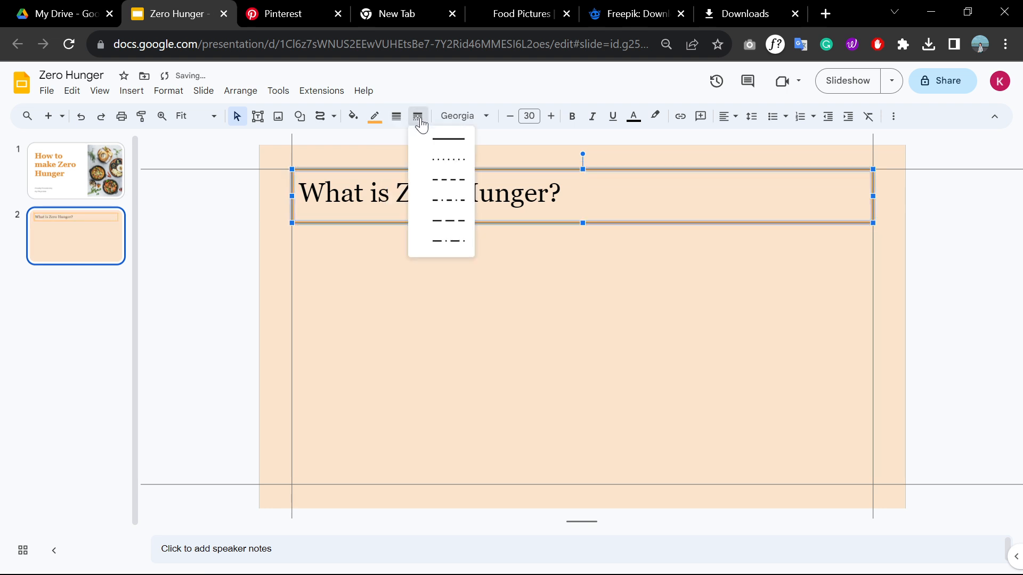
left_click(445, 178)
left_click(449, 273)
left_click(443, 223)
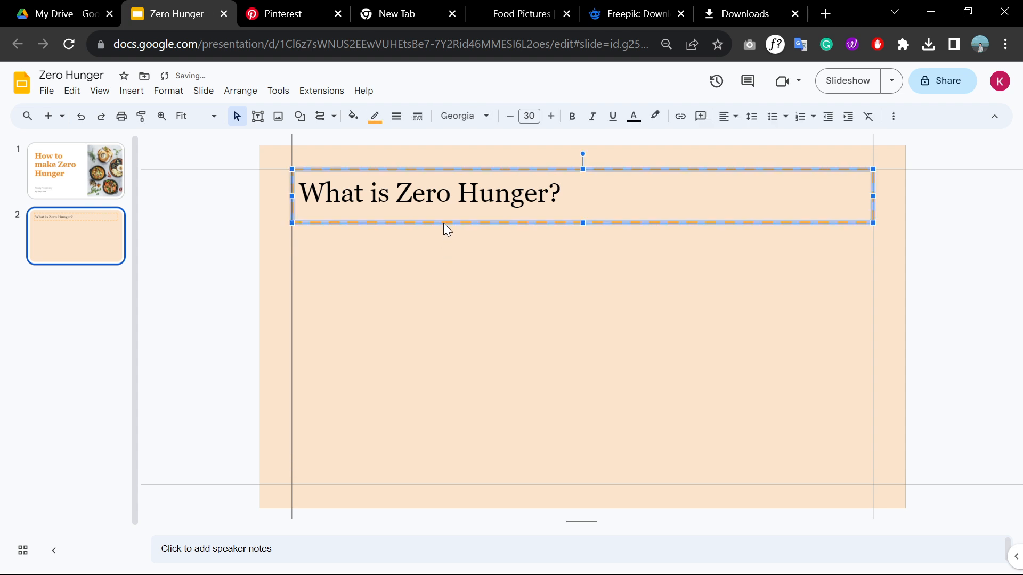
Step: Make the heading box's border transparent, and try clearing the heading's formatting before undoing that
left_click(396, 116)
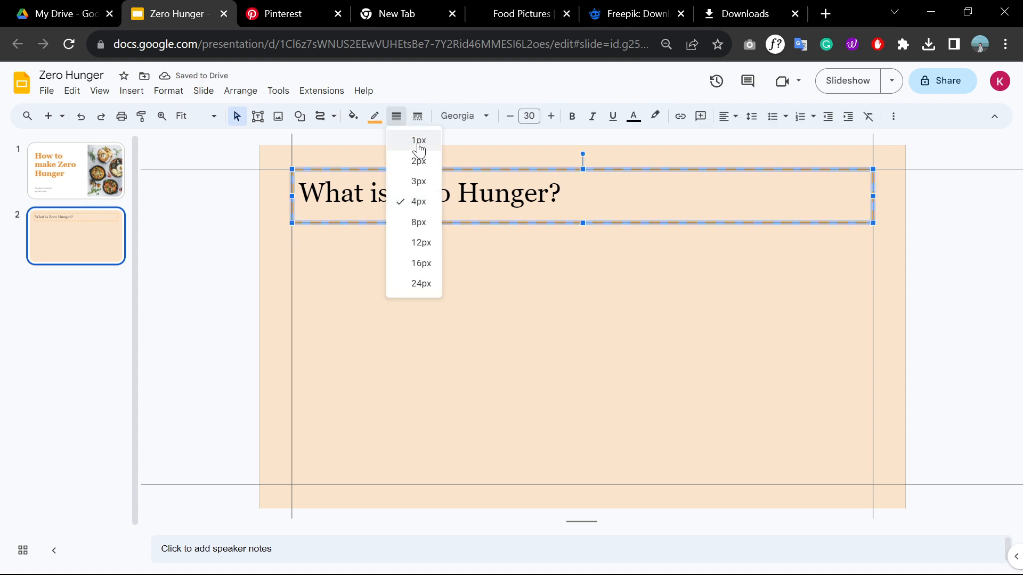
left_click(376, 118)
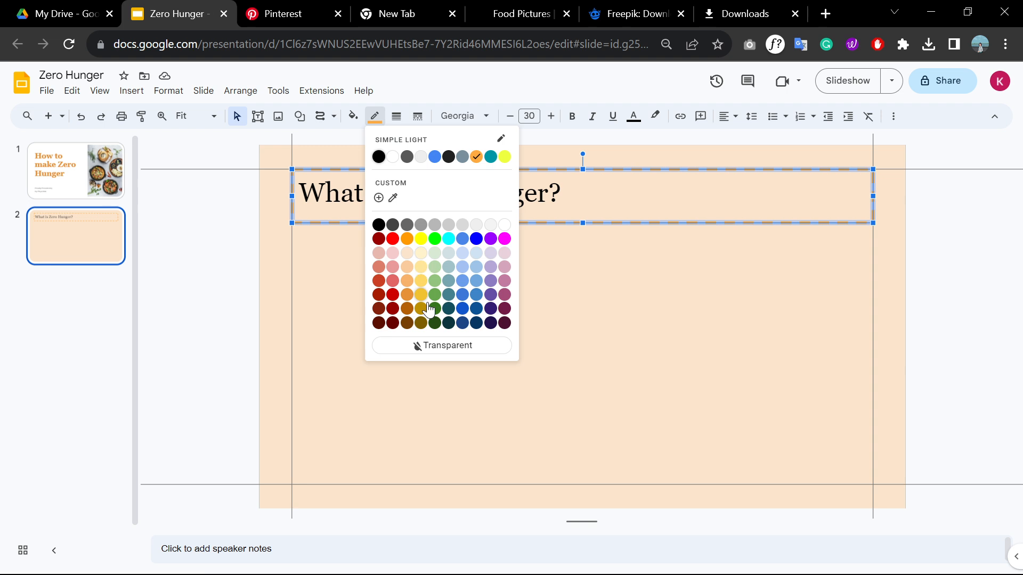
left_click(435, 343)
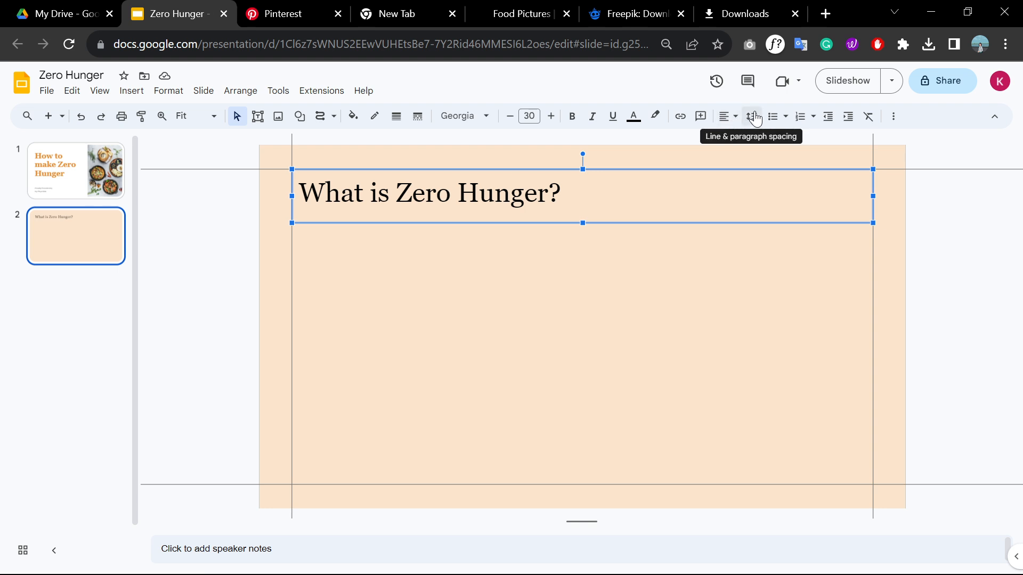
left_click(870, 115)
key("ctrl+z")
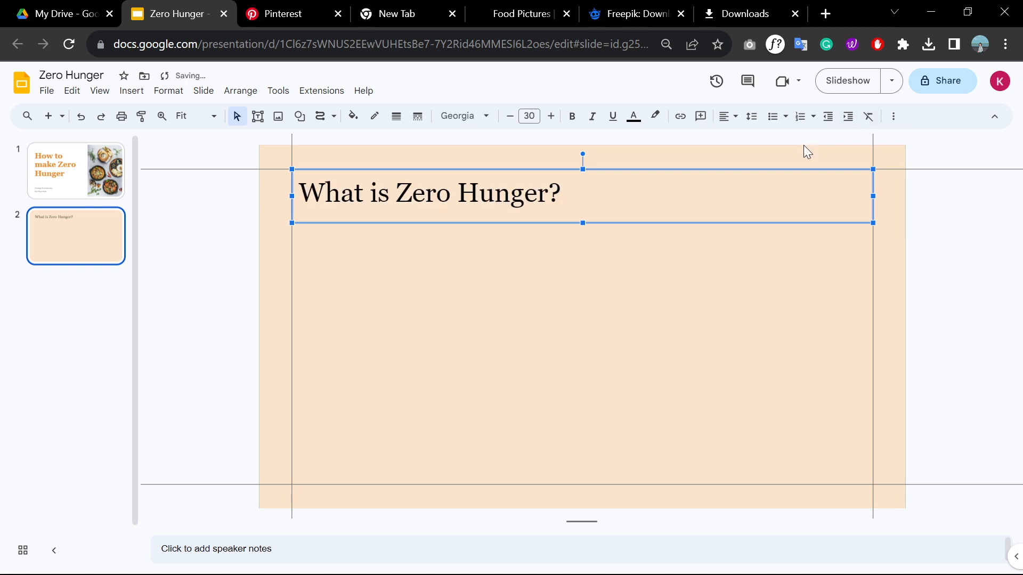
left_click(261, 252)
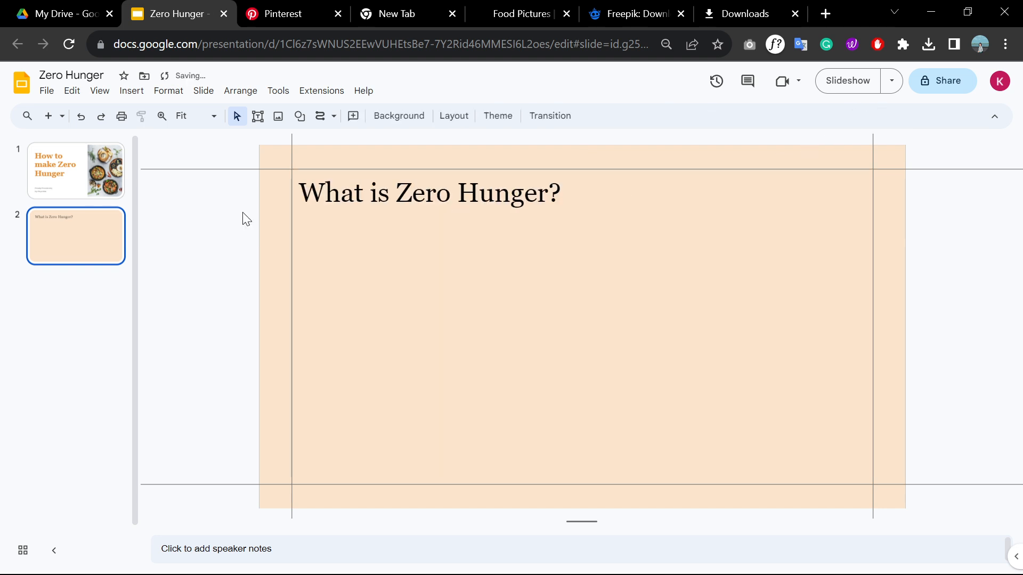
Step: Add a text box between the guides below the heading, with the paragraph beginning "Zero Hunger is one of the United Nations Sustainable Development Goals (SDGs)"
left_click(141, 96)
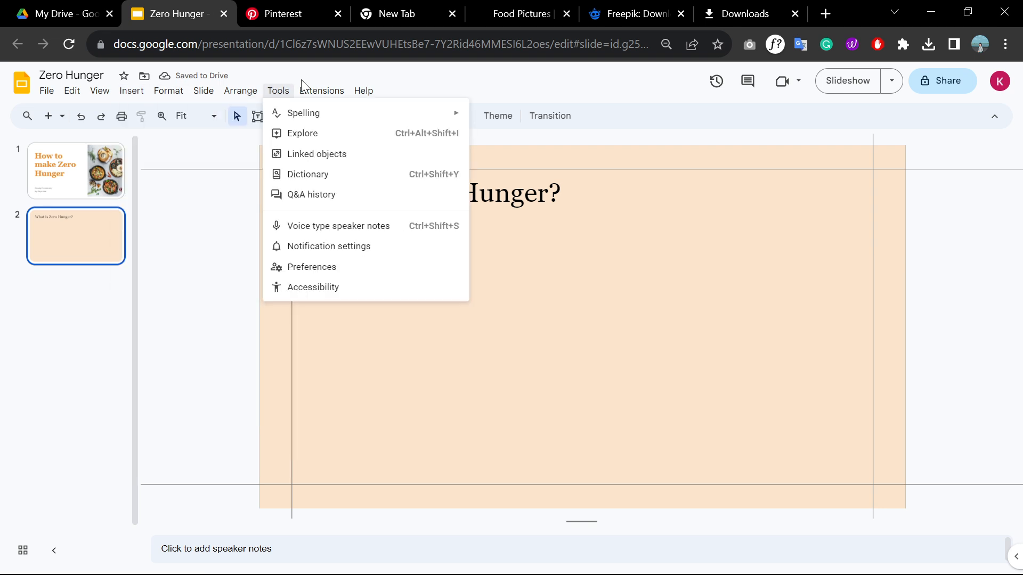
left_click(257, 116)
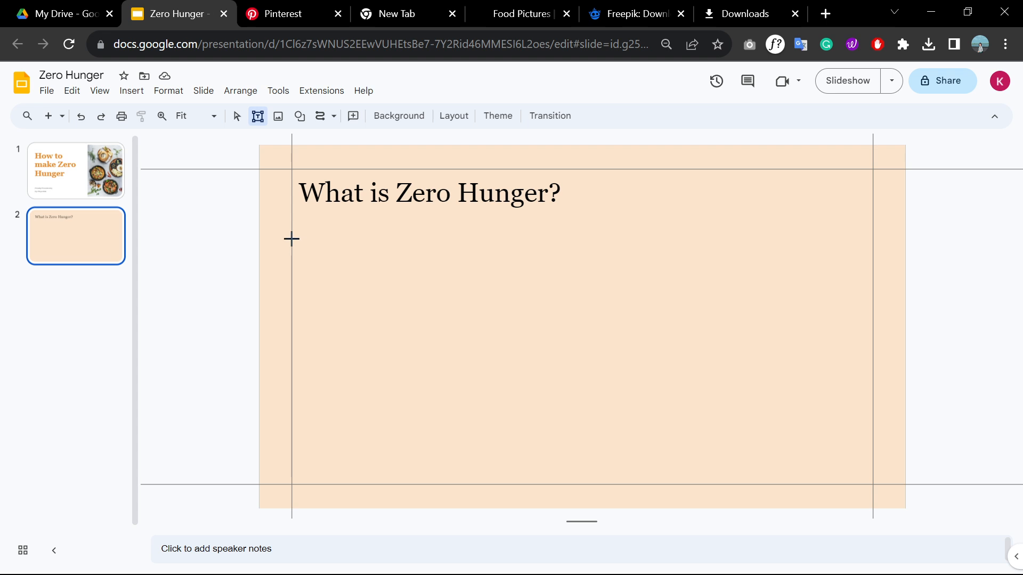
left_click_drag(292, 236, 872, 484)
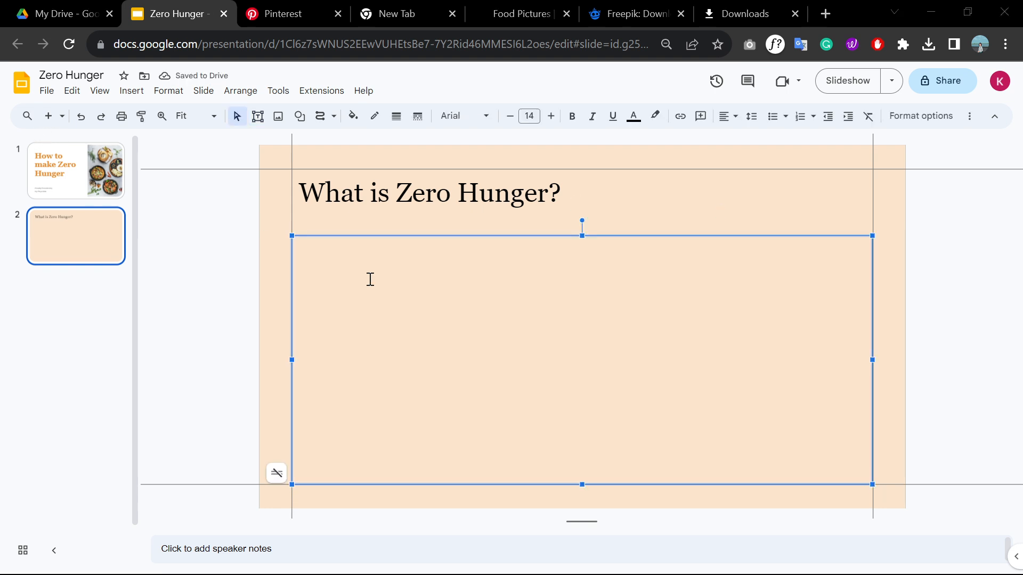
type("Zero Hunger is one of the United Nations Sustainable Development Goals (SDGs) and is defined as the objective to ensure that everyone has access to sufficient, safe, and nutritious food to meet their dietary needs and preferences, and that all people have the ability to acquire the food they need, without compromising their economic, social, and environmental well-being.")
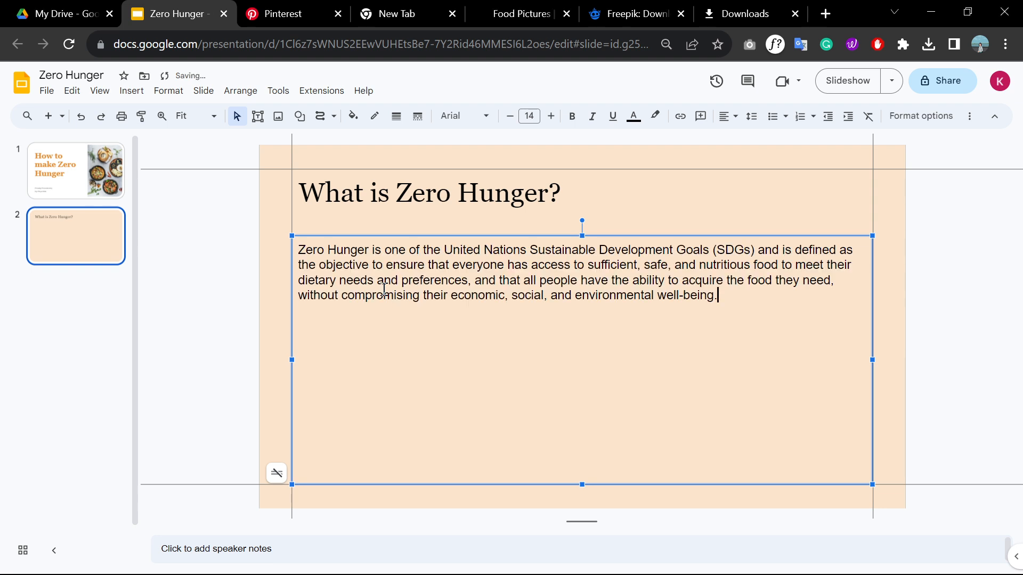
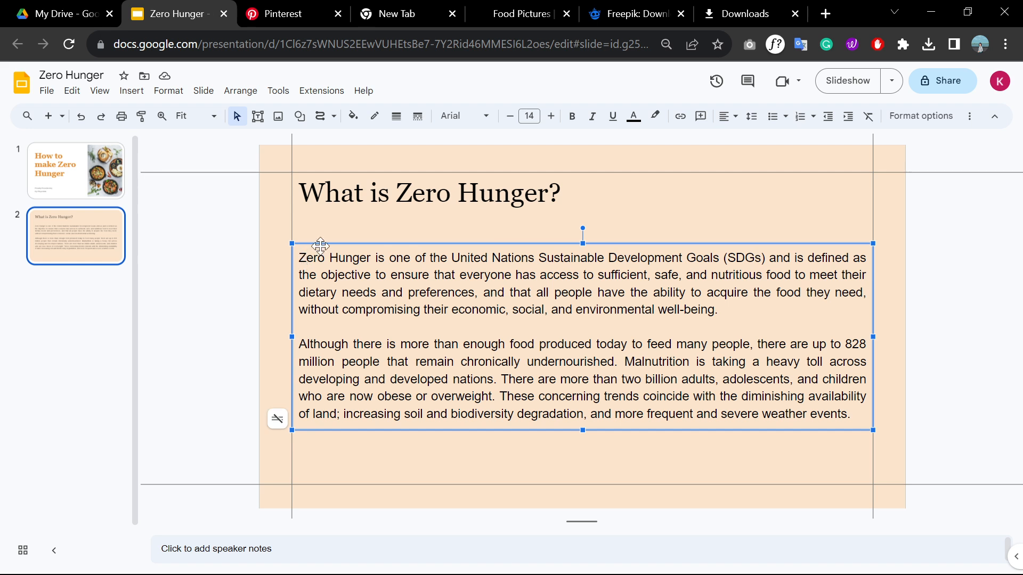
Step: Try double line spacing on the body text box and return it to 1.15
left_click(322, 275)
left_click(258, 239)
left_click(421, 241)
left_click(422, 240)
left_click(424, 254)
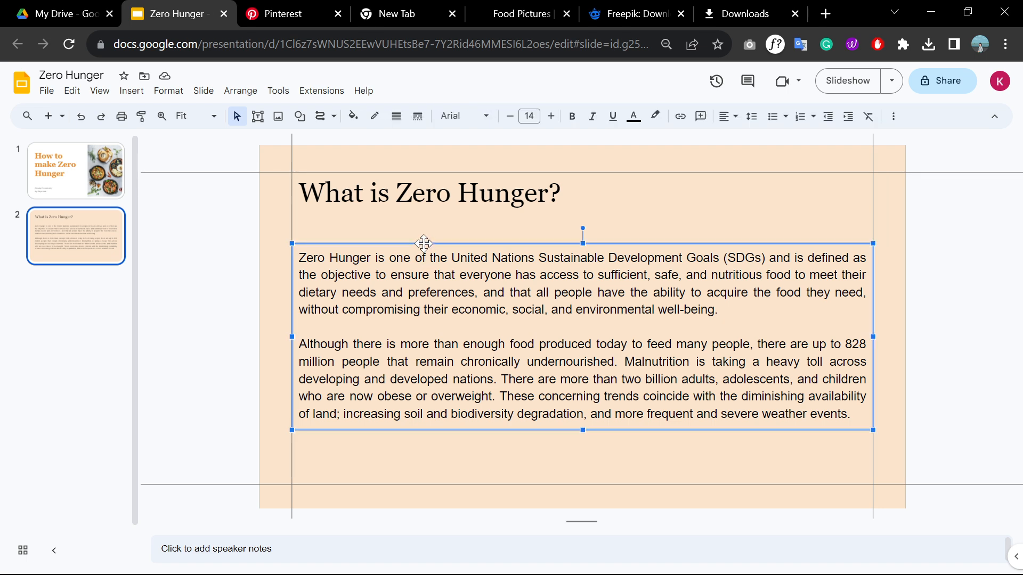
left_click(752, 116)
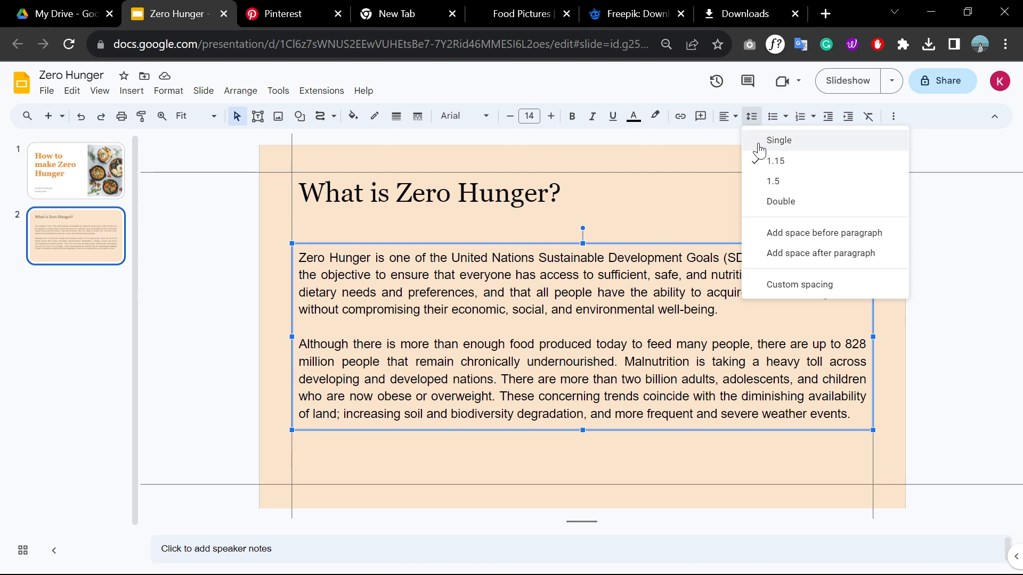
left_click(783, 201)
left_click(752, 118)
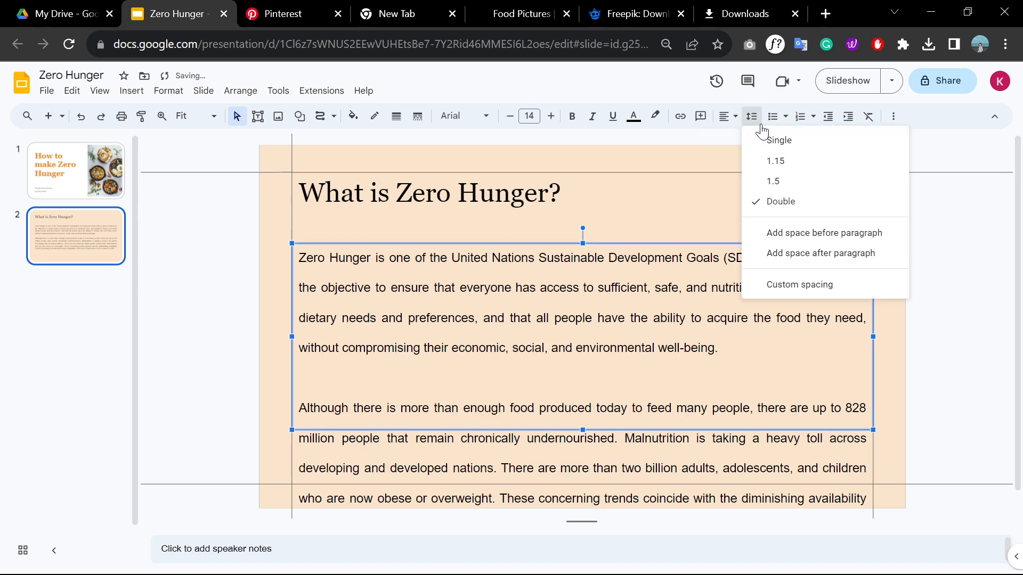
left_click(783, 158)
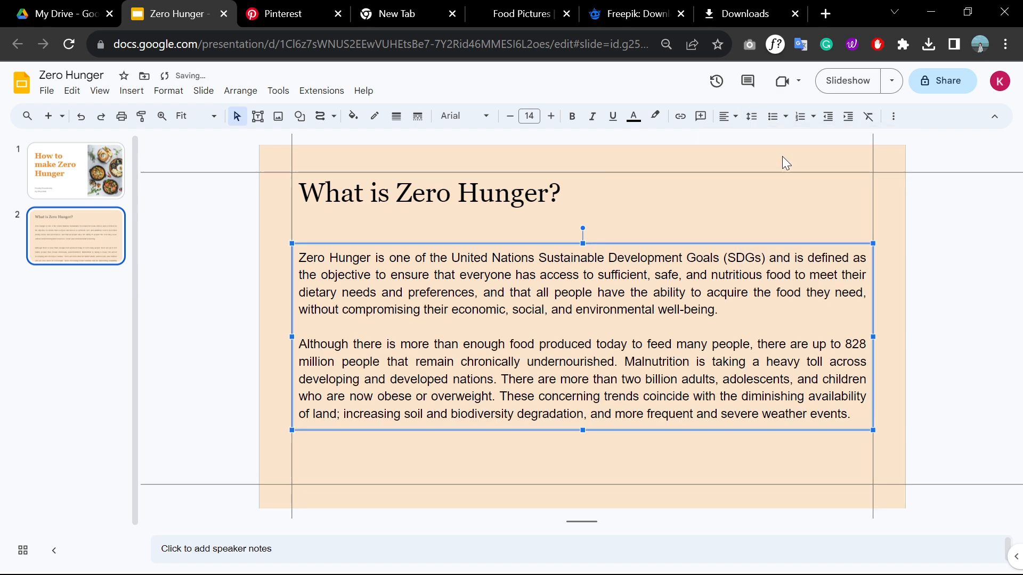
left_click(221, 318)
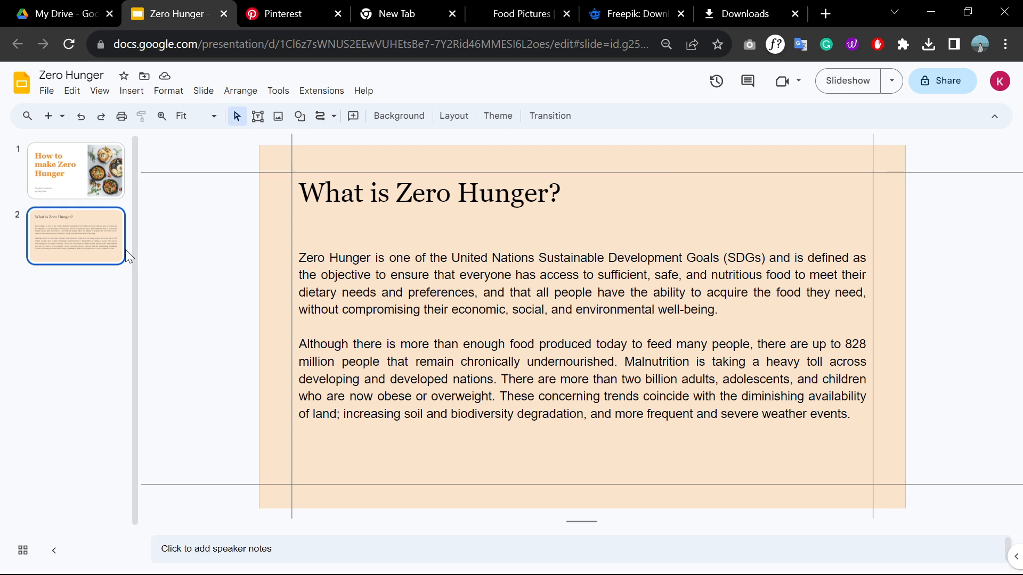
Step: Duplicate the second slide and undo the duplication
left_click(70, 180)
left_click(91, 238)
key("ctrl+d")
key("ctrl+z")
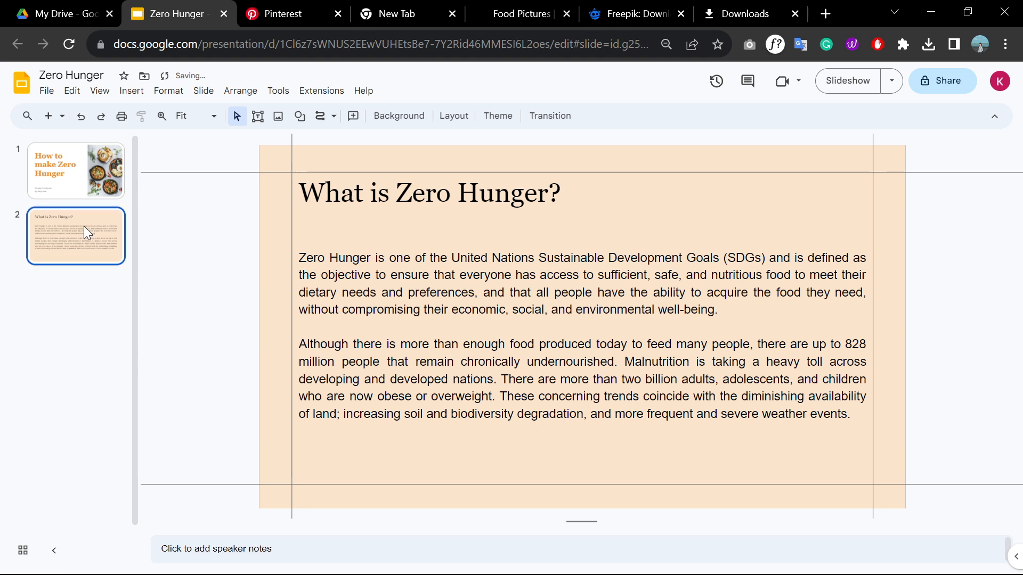
Step: Copy the second slide, try pasting it as a third slide, and delete the pasted copy
right_click(84, 226)
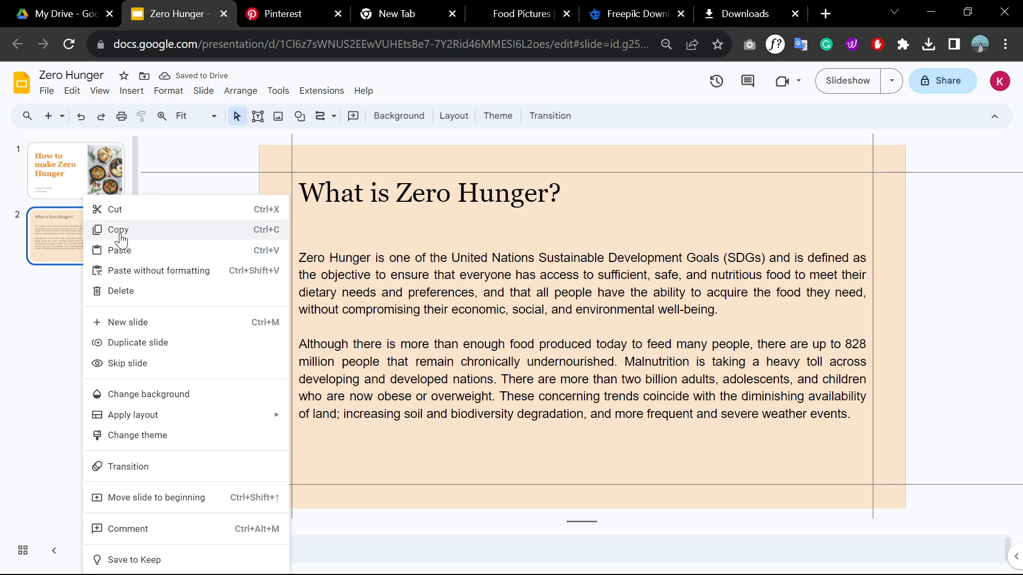
left_click(119, 230)
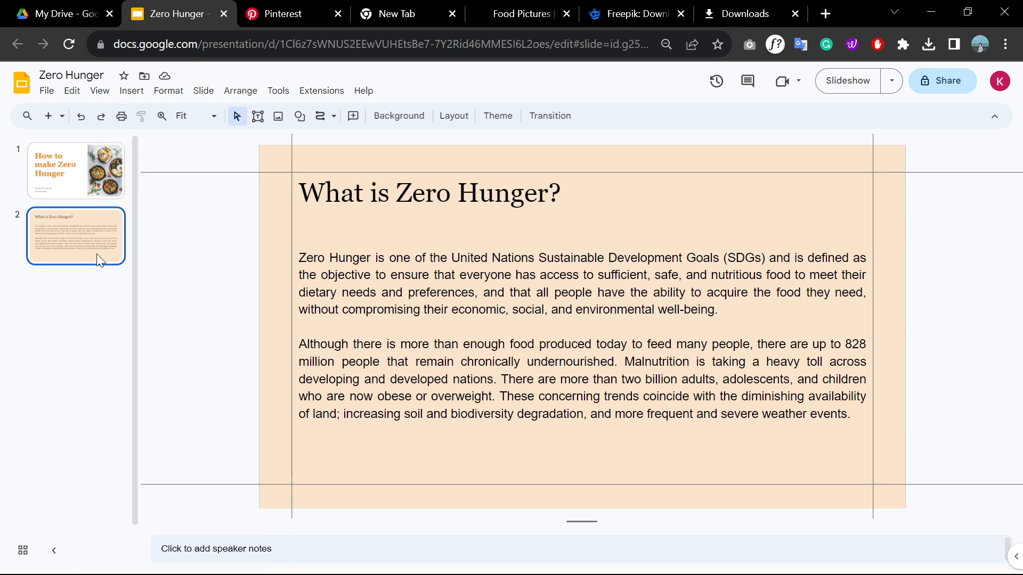
key("ctrl+v")
key("ctrl+z")
key("ctrl+v")
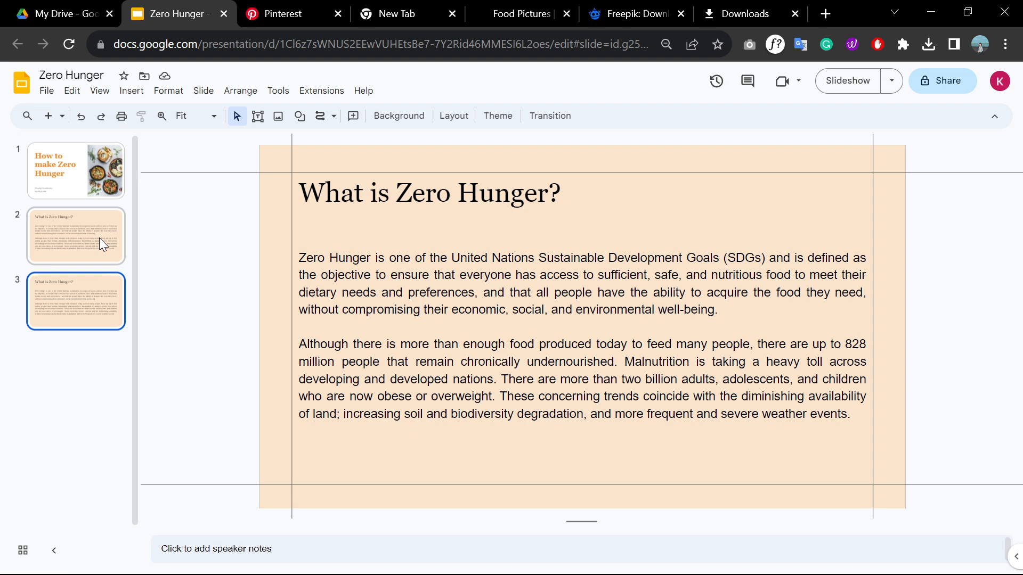
key("Delete")
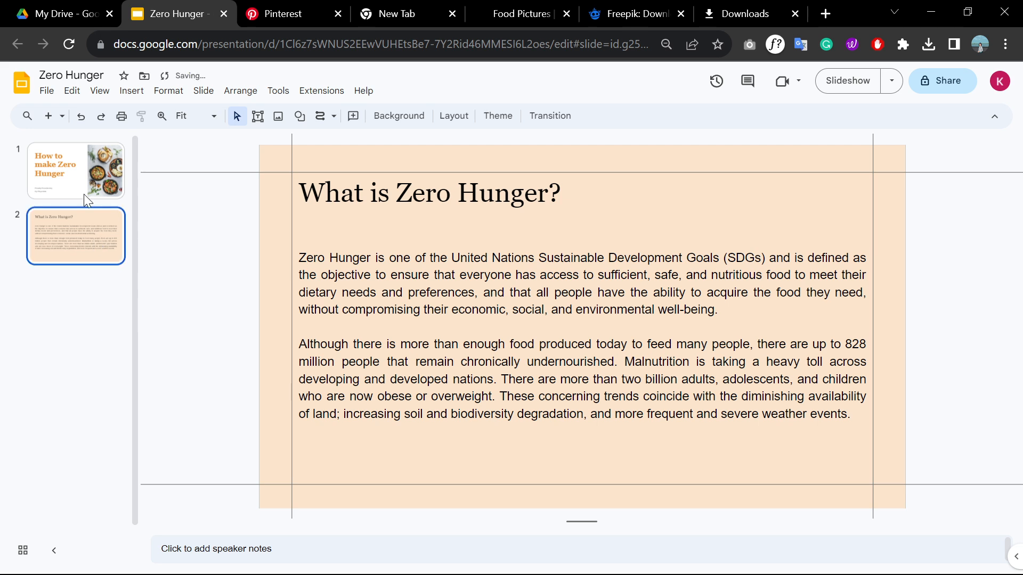
Step: Add a new slide after the second one and delete its title and text placeholders
left_click(49, 117)
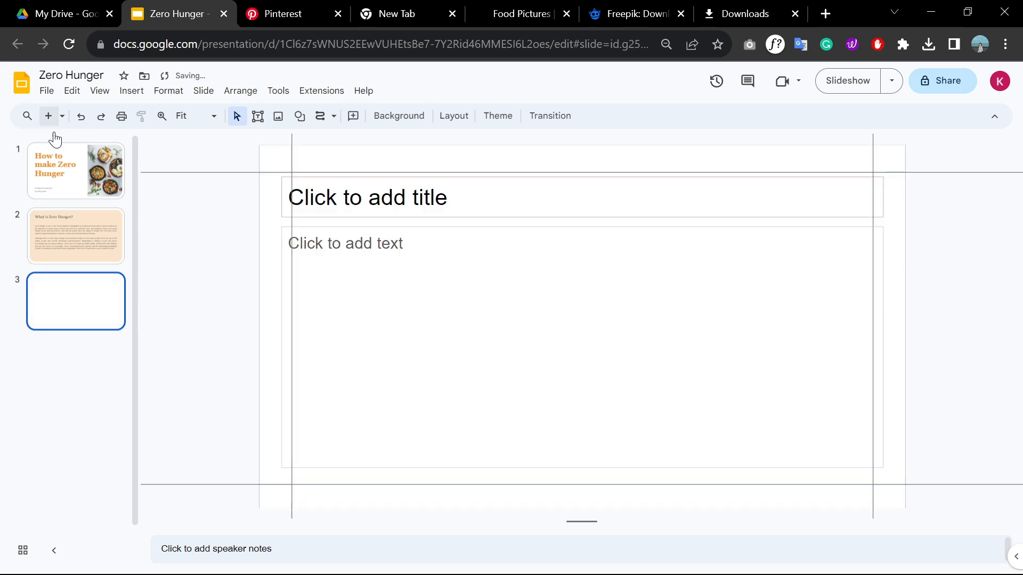
left_click(361, 177)
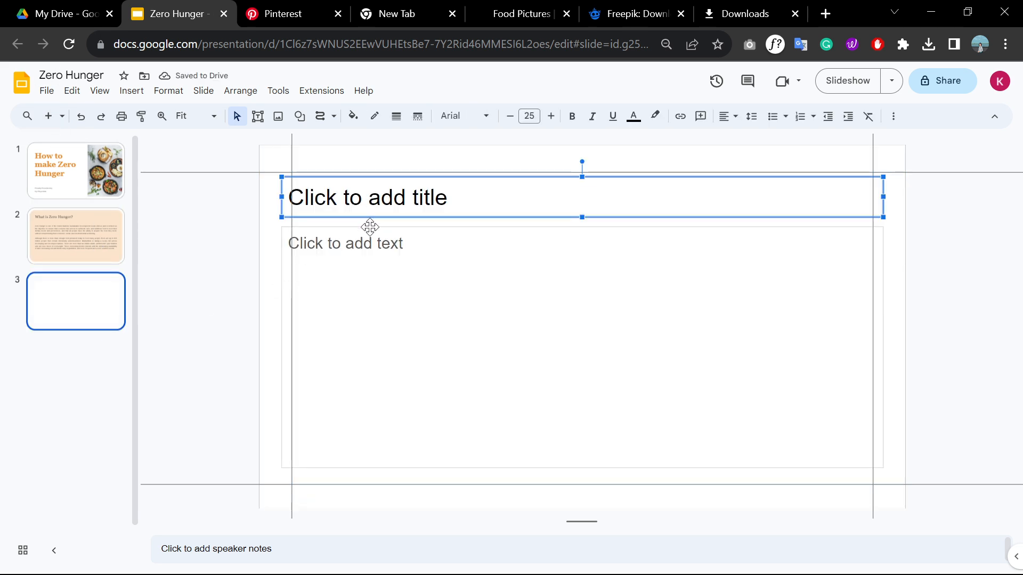
left_click(371, 233, "shift")
key("Delete")
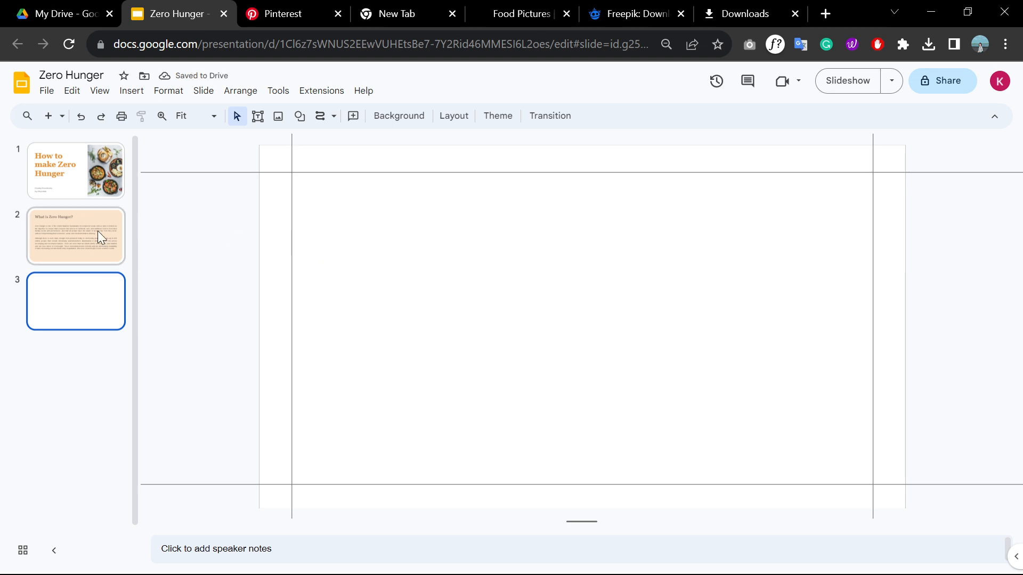
Step: Copy the "What is Zero Hunger?" heading box from the second slide and paste it onto the blank third slide
left_click(97, 231)
left_click(581, 185)
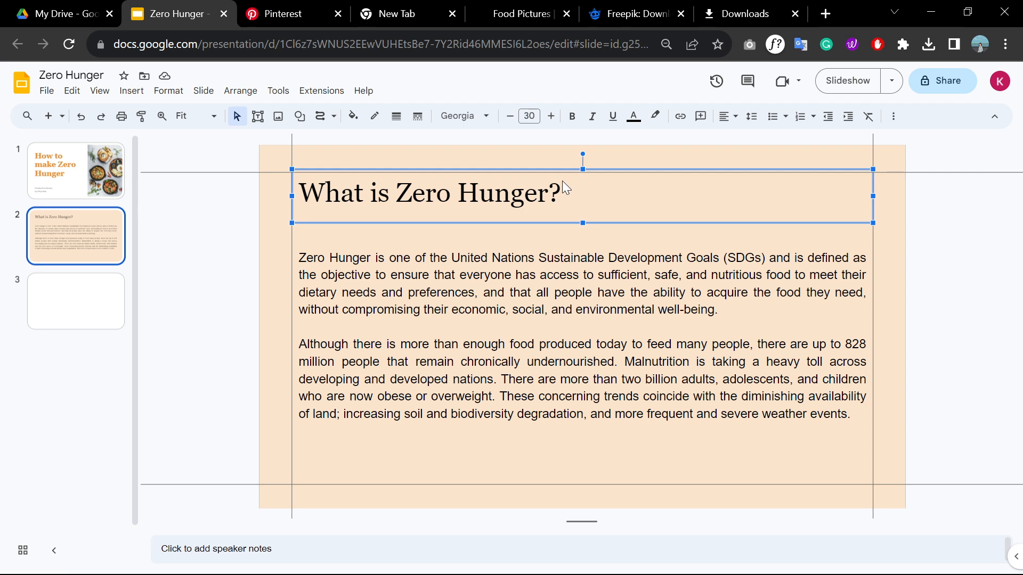
left_click(88, 314)
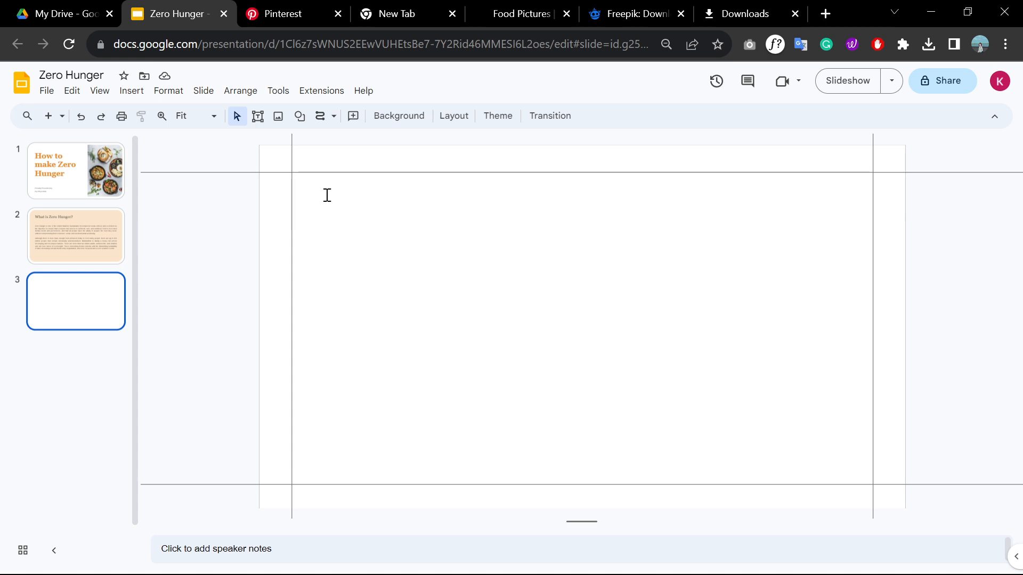
key("ctrl+v")
Step: Replace the third slide's heading text with "How to improve?"
triple_click(361, 204)
type("How")
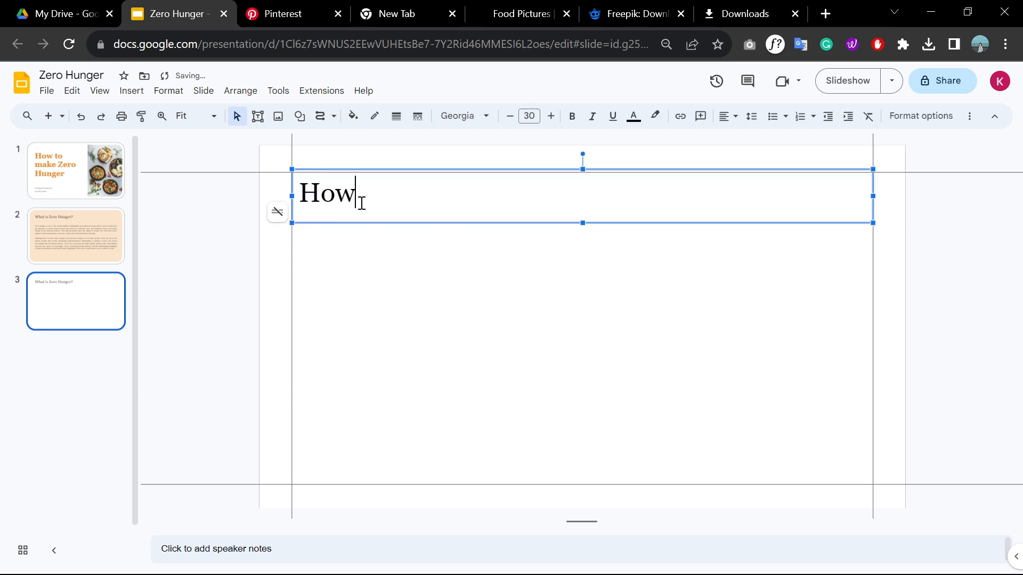
type(" to improve Zero")
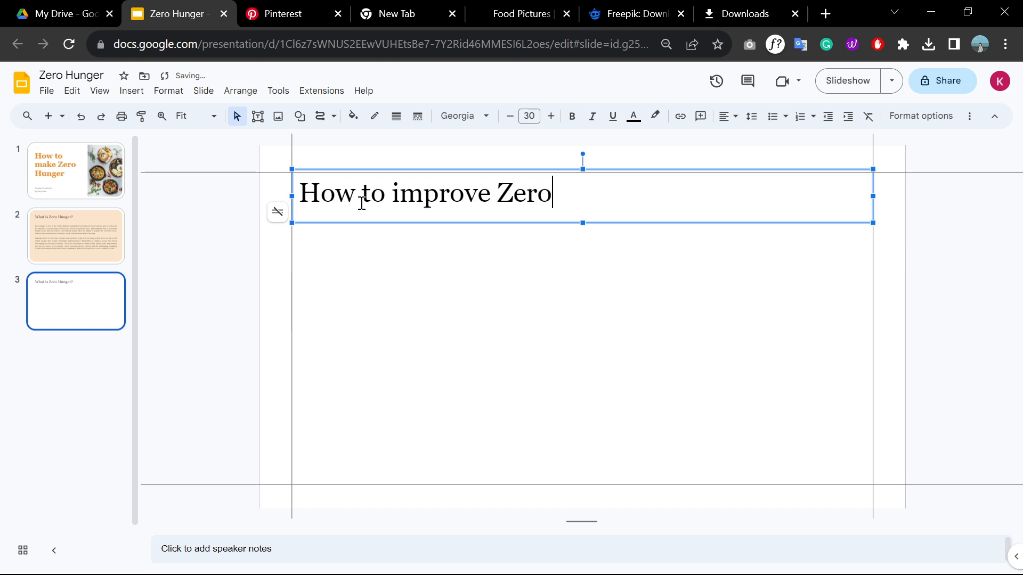
key("BackSpace")
key("BackSpace")
key("BackSpace")
key("BackSpace")
key("BackSpace")
type("?")
left_click(199, 310)
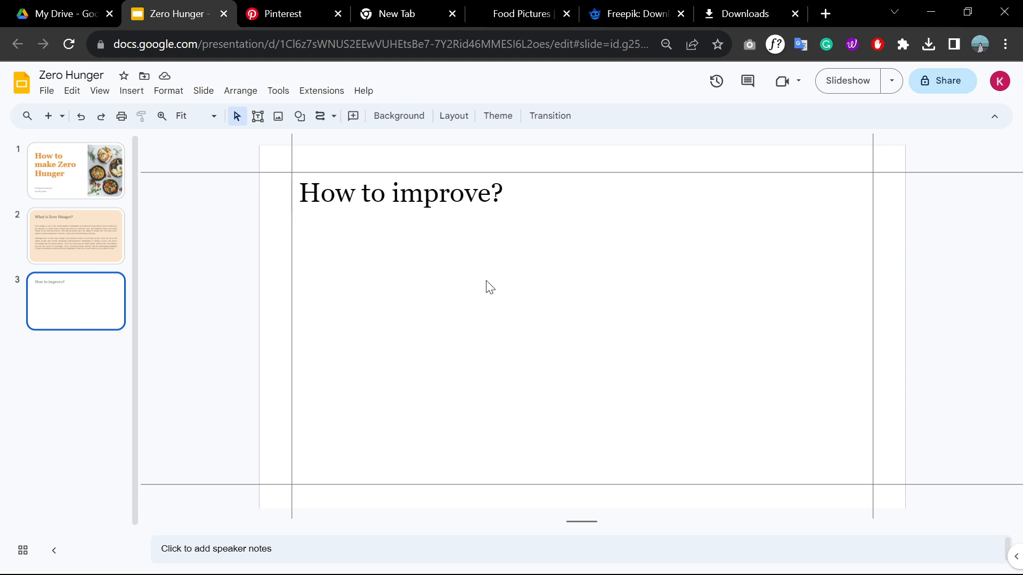
Step: Paste "School Feeding Programs" as a text box below the third slide's heading and format it at font size 18
key("ctrl+v")
left_click_drag(426, 145, 549, 260)
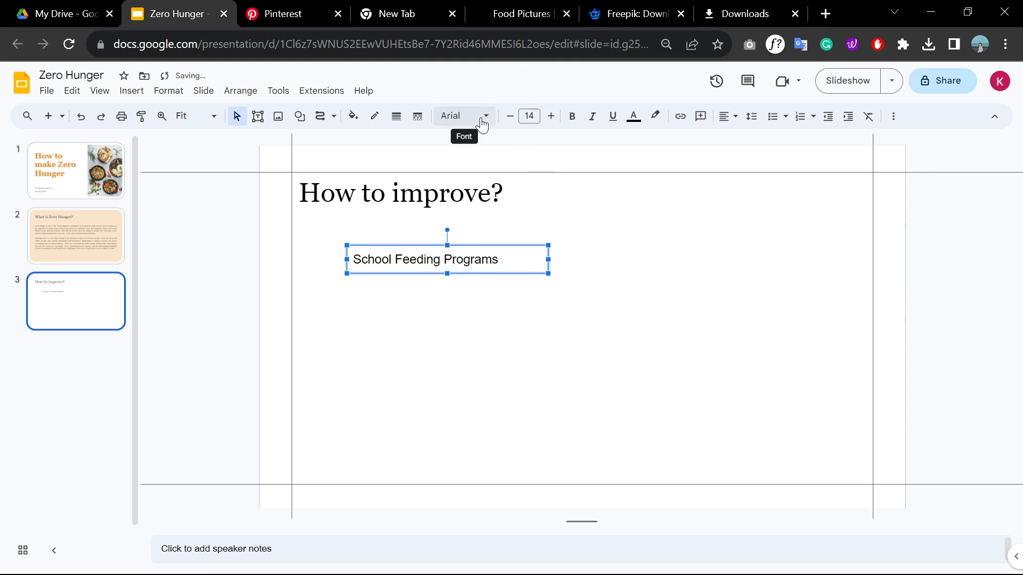
left_click(551, 116)
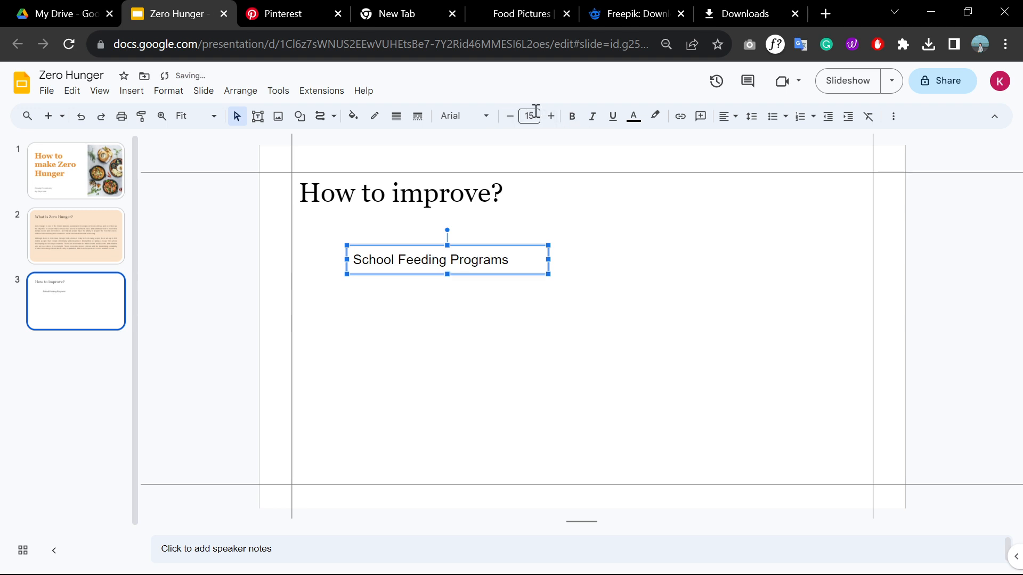
left_click(529, 116)
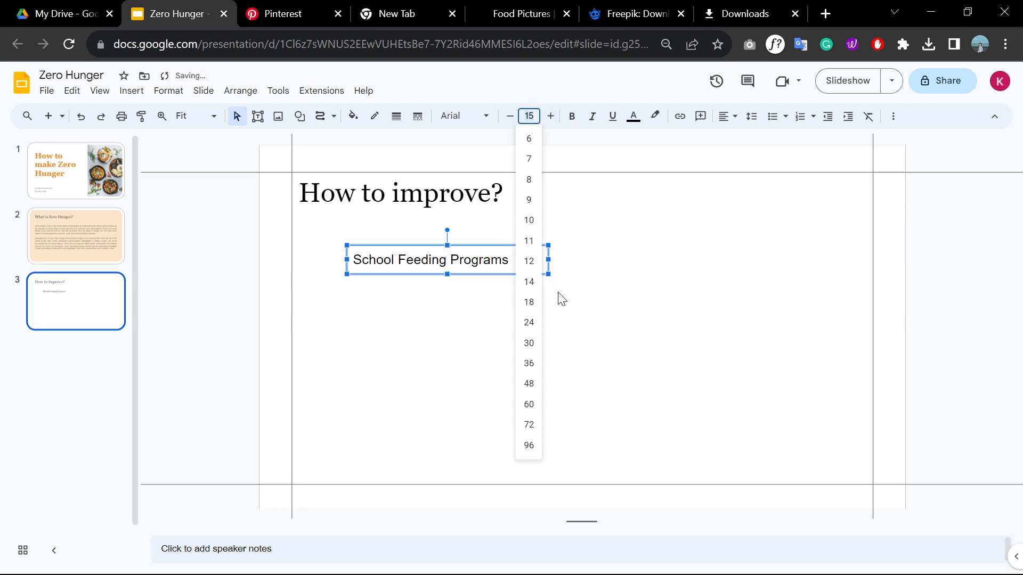
left_click(534, 320)
left_click_drag(548, 278, 629, 277)
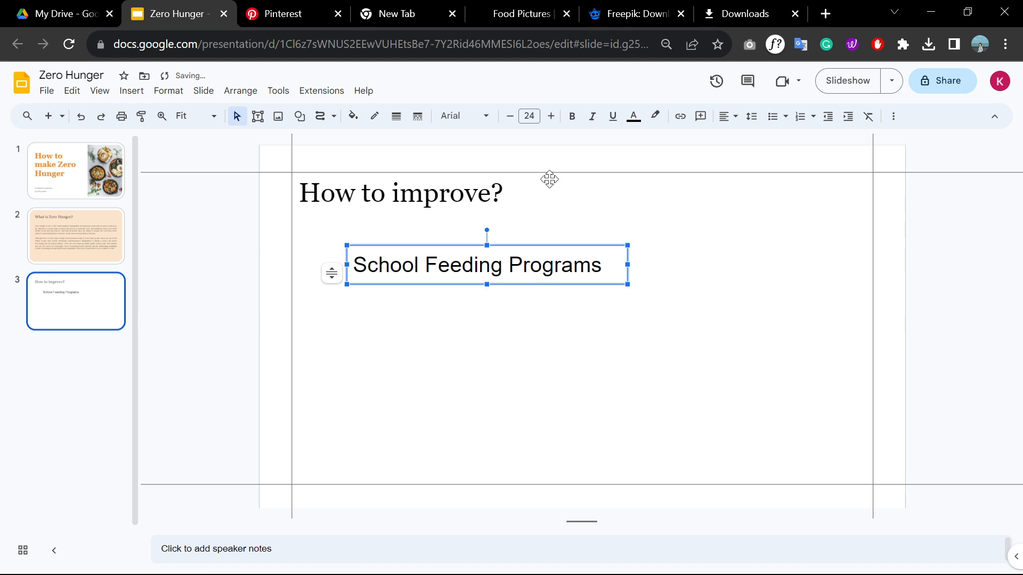
left_click(529, 116)
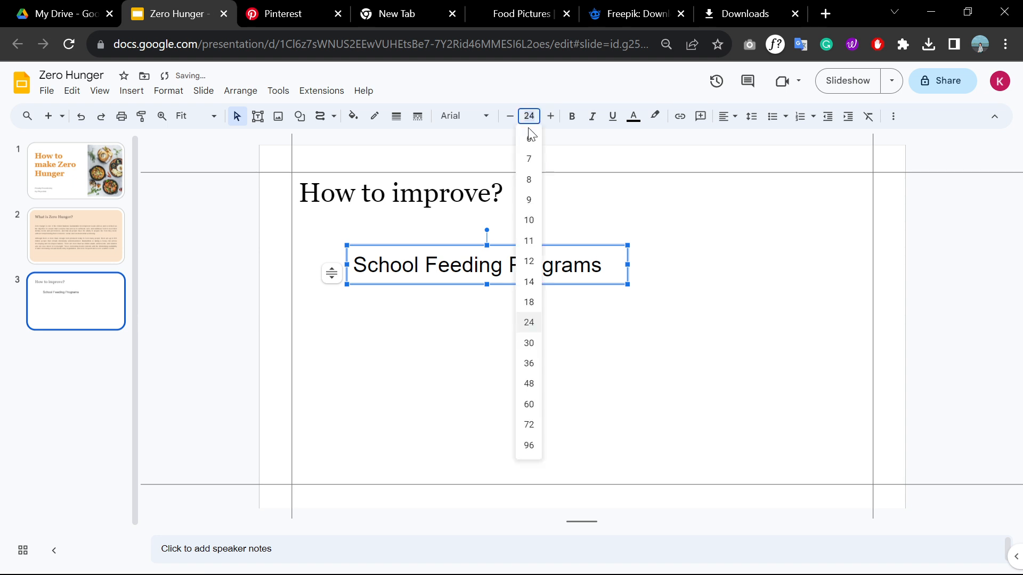
left_click(529, 302)
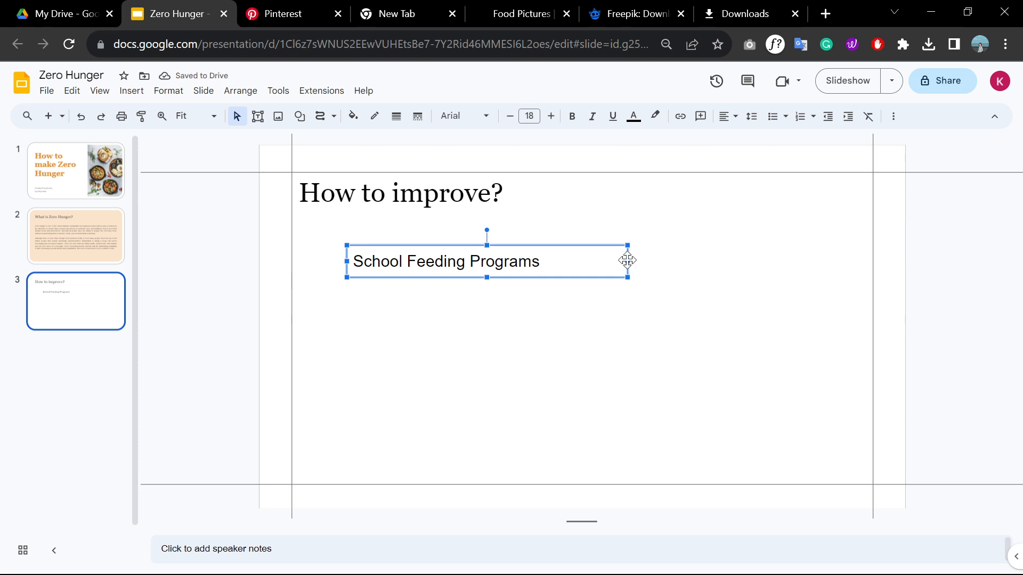
left_click_drag(457, 245, 526, 259)
left_click(228, 322)
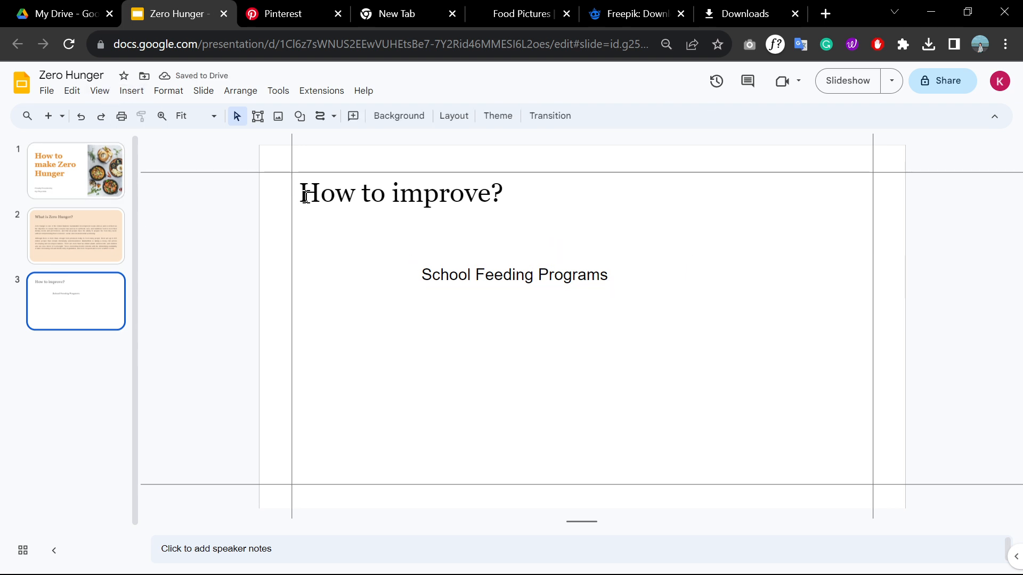
Step: Paste "Food Security Policies" as a text box lower on the slide and place a copy of the School Feeding Programs box above it
left_click(449, 273)
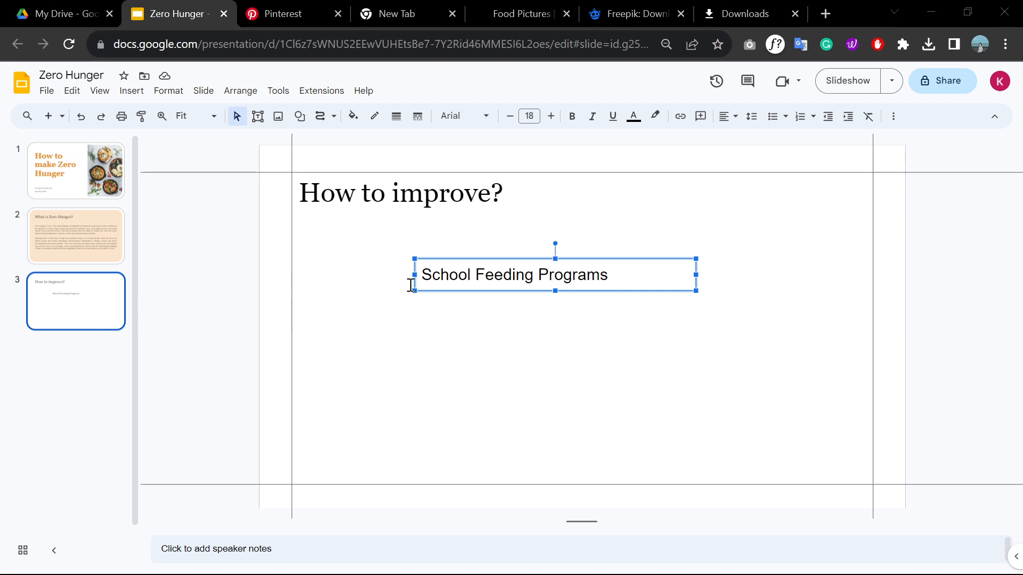
left_click(478, 376)
key("ctrl+v")
left_click_drag(416, 141, 571, 361)
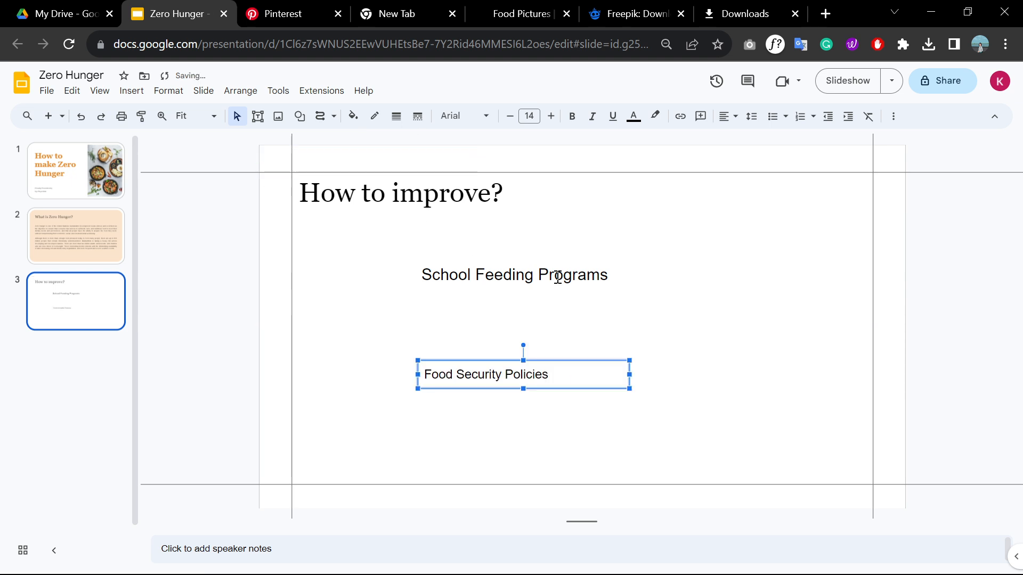
left_click(554, 274)
left_click_drag(573, 259, 570, 314)
Step: Cut the text out of the pasted Food Security Policies box and delete the emptied box
left_click(534, 376)
key("ctrl+a")
key("ctrl+x")
left_click(531, 326, "ctrl")
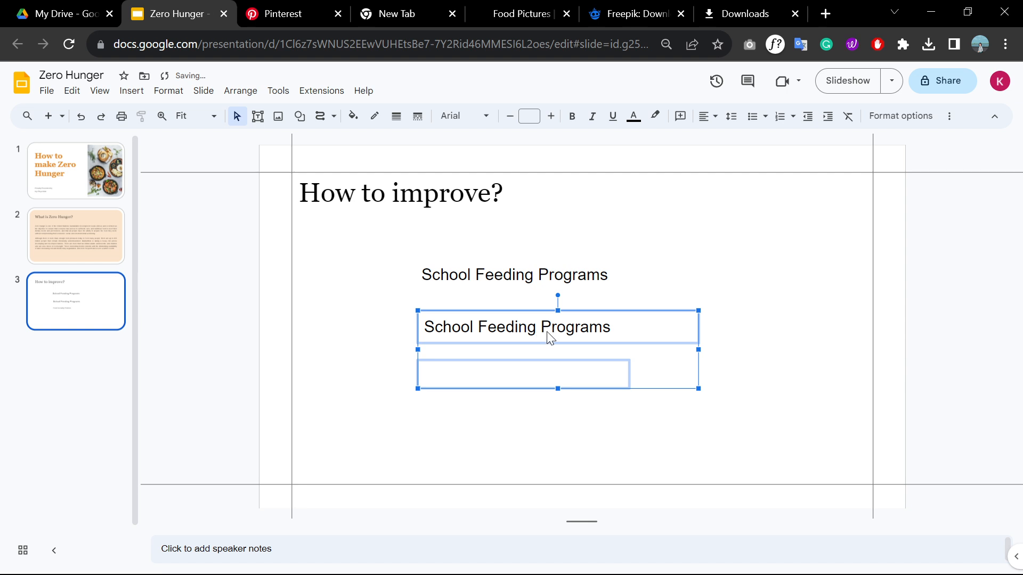
left_click(627, 393)
left_click(566, 374)
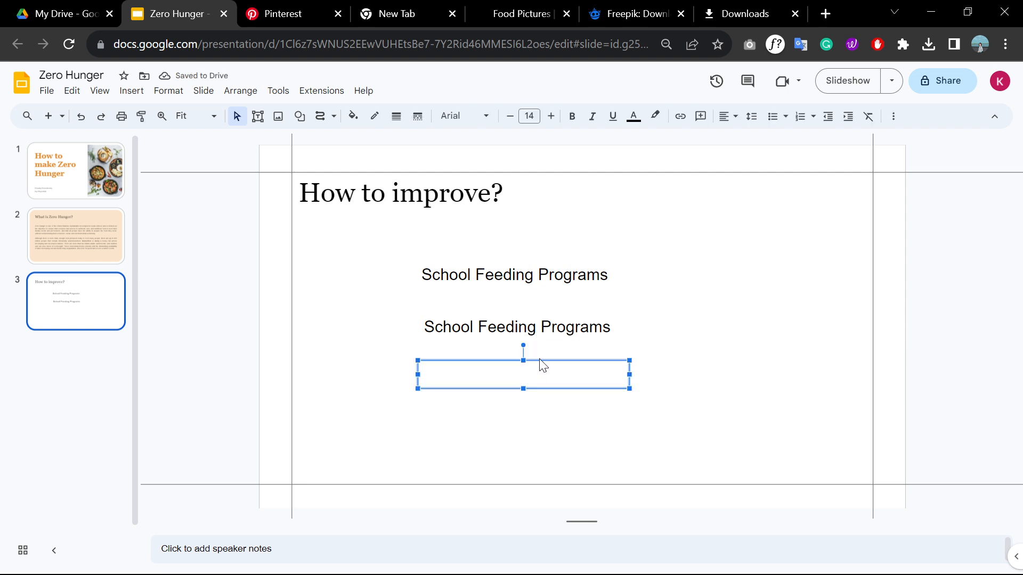
key("Delete")
Step: Replace the text in the copied School Feeding Programs box with the cut text "Food Security Policies"
triple_click(542, 325)
key("ctrl+v")
key("ctrl+z")
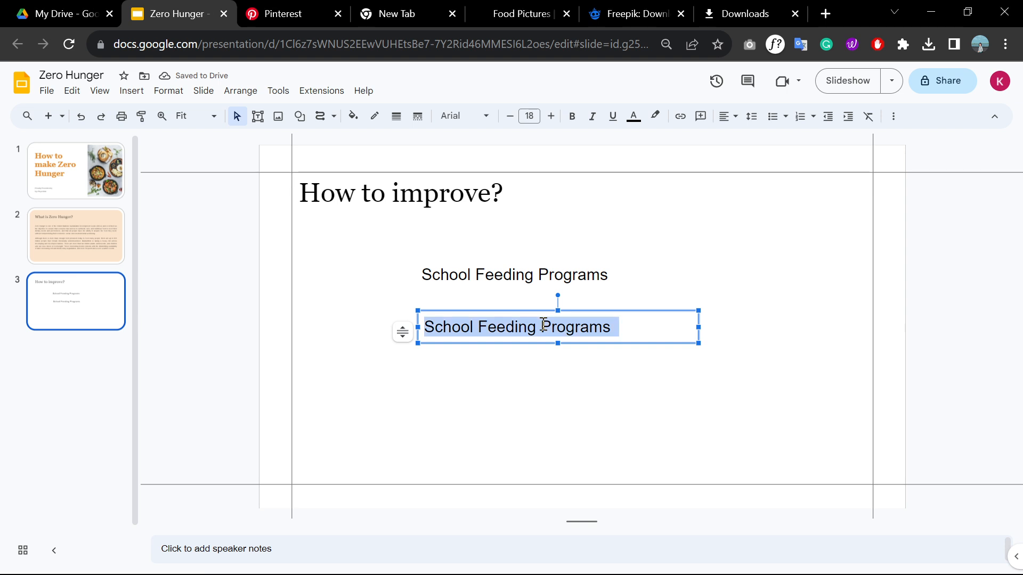
key("ctrl+v")
left_click(556, 410)
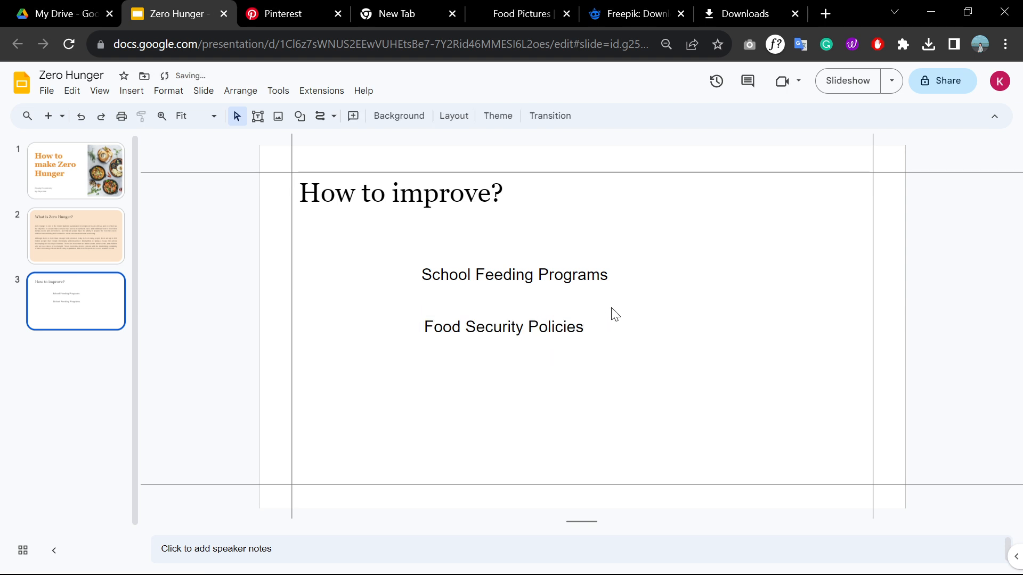
Step: Duplicate the Food Security Policies box below the original and replace its text with "Food Banks & Food Rescue Programs"
left_click(615, 315)
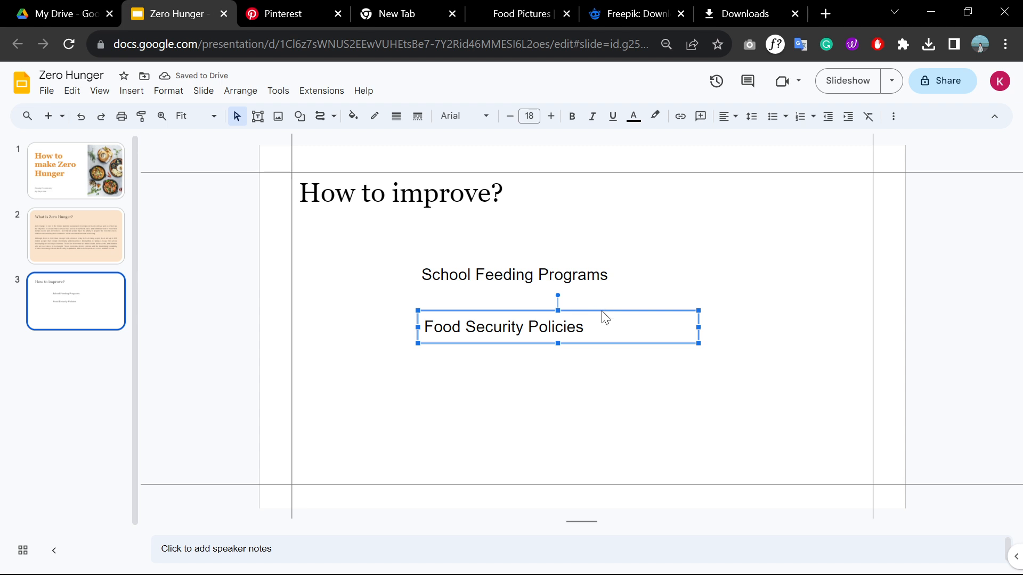
key("ctrl+d")
left_click_drag(606, 323, 607, 381)
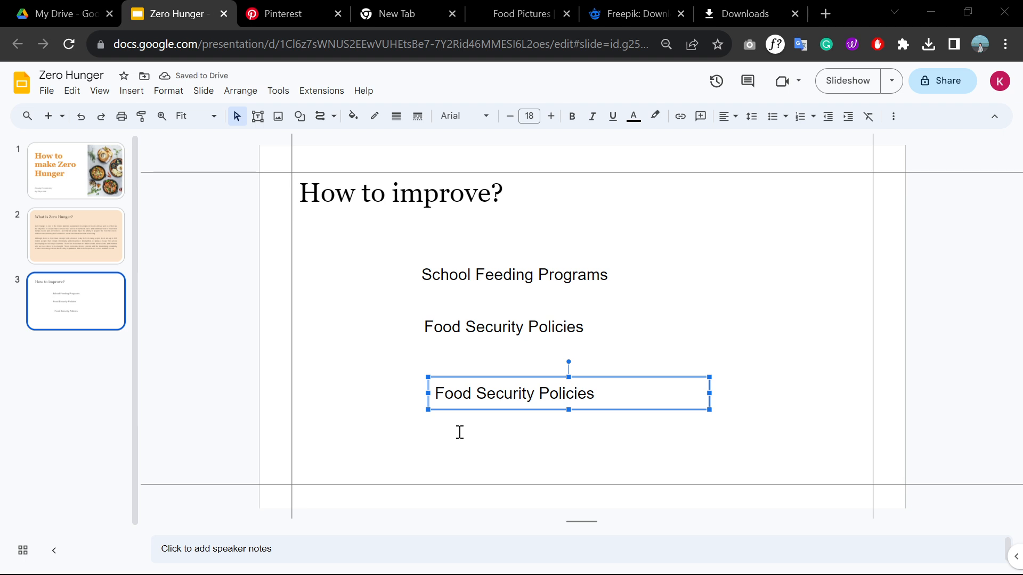
triple_click(495, 399)
key("ctrl+v")
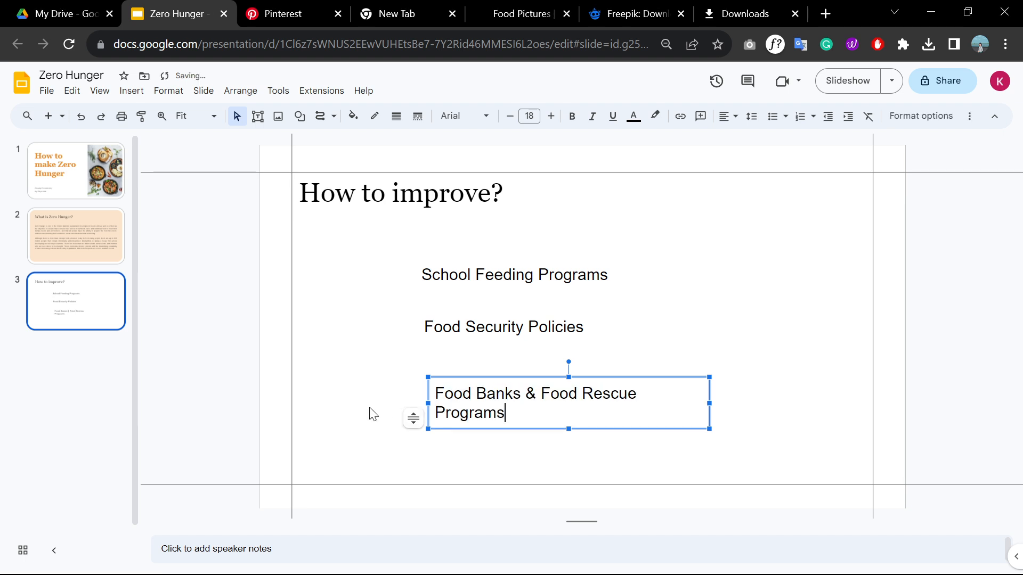
Step: Widen the Food Banks & Food Rescue Programs box to fit its text on one line and reposition it below Food Security Policies
left_click(590, 373)
left_click(594, 384)
left_click_drag(707, 402, 767, 400)
left_click_drag(667, 377, 714, 362)
left_click(253, 325)
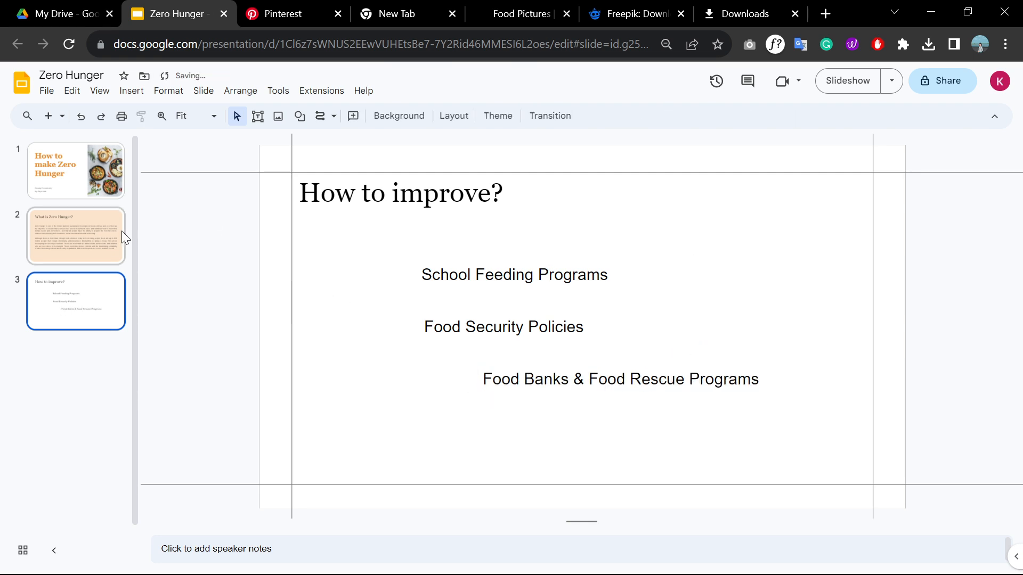
Step: Show the ruler and add a vertical guide at about 2.5 inches, near the start of the three text items
left_click(99, 90)
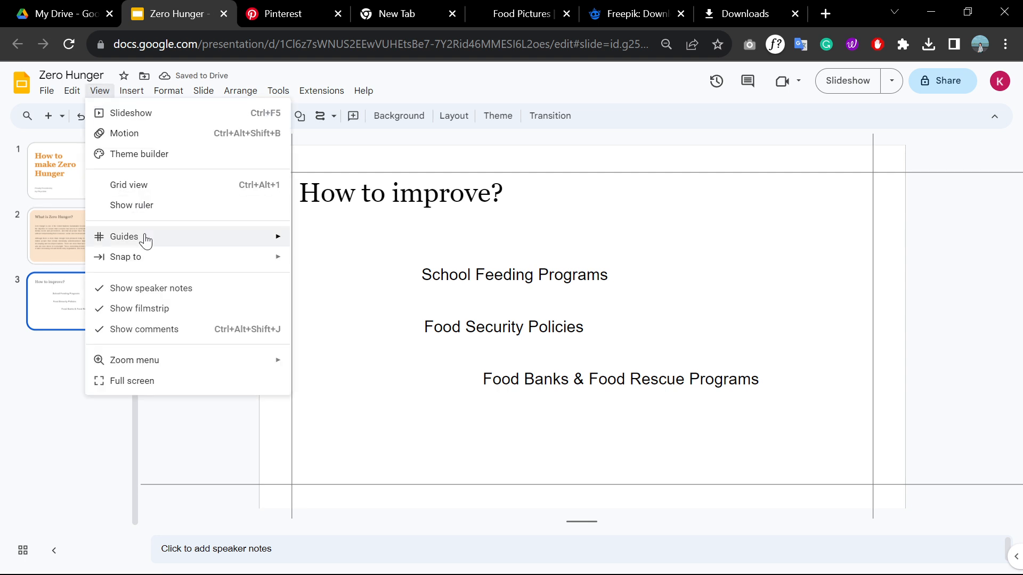
mouse_move(145, 238)
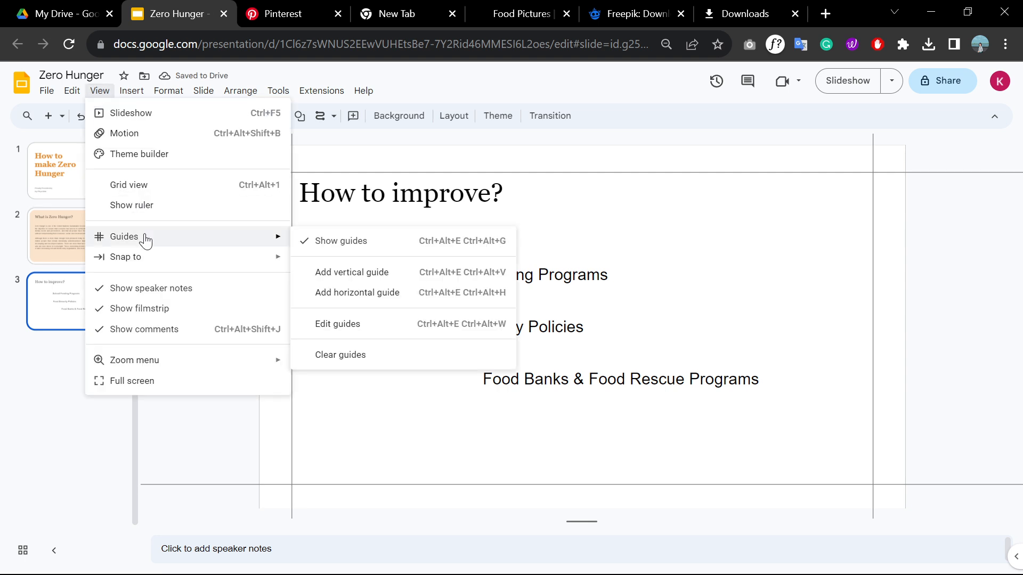
left_click(154, 204)
left_click_drag(147, 324, 422, 322)
Step: Align the Food Security Policies and Food Banks & Food Rescue Programs boxes with School Feeding Programs along the new vertical guide
left_click(594, 295)
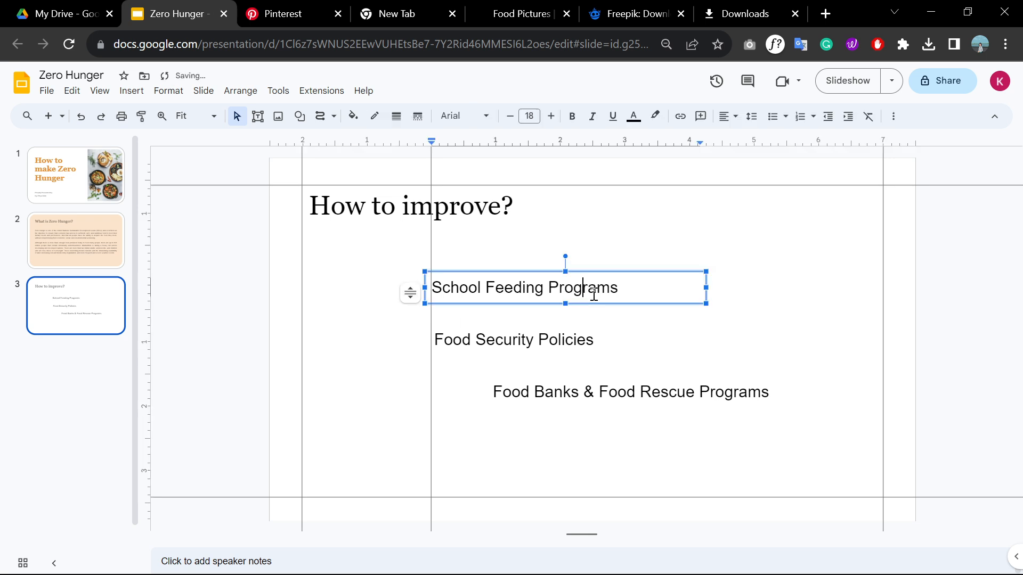
left_click(594, 340)
mouse_move(621, 320)
left_mouse_down()
mouse_move(623, 336)
mouse_move(618, 329)
left_mouse_up()
left_click(695, 392)
left_click_drag(702, 379, 642, 380)
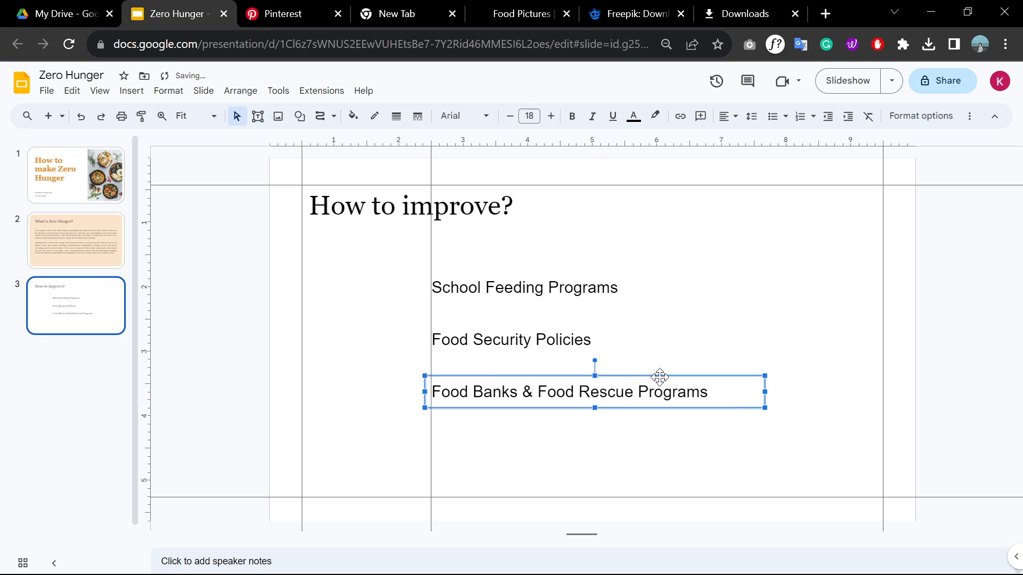
Step: Select the three program text boxes together and shift them slightly down the slide
left_click(559, 332, "shift")
left_click(568, 290, "shift")
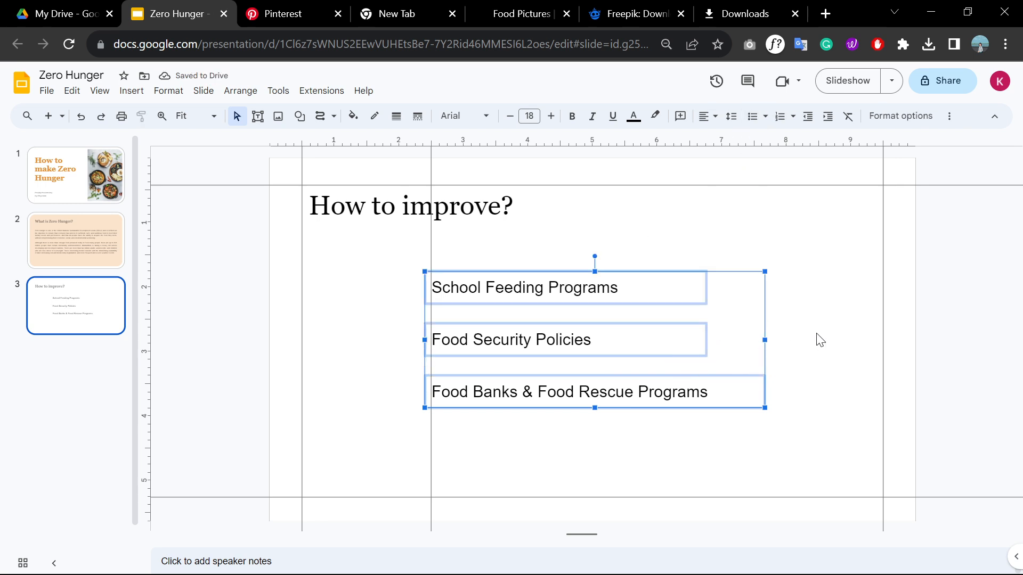
left_click(838, 334)
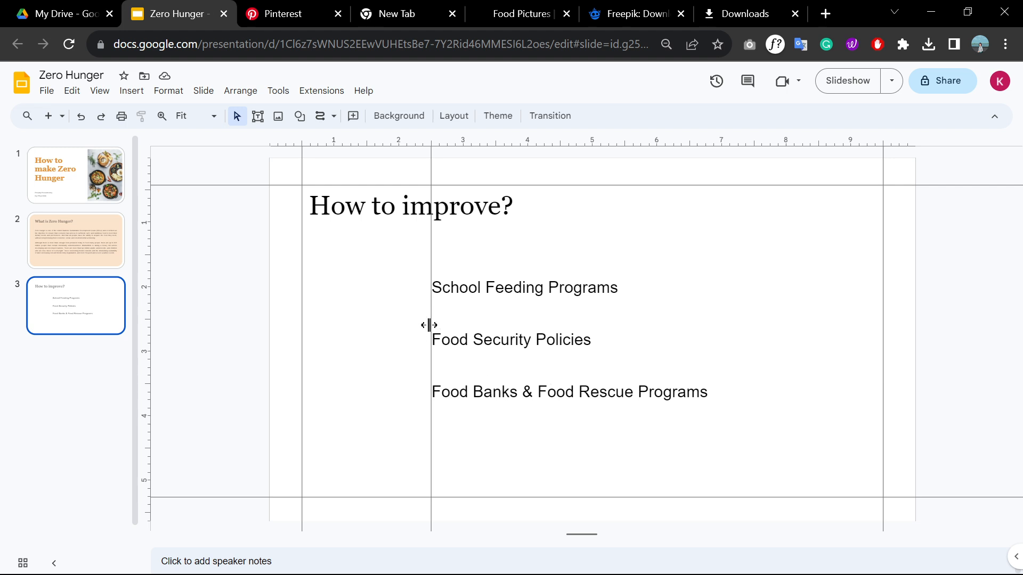
left_click_drag(495, 264, 683, 434)
left_click_drag(578, 343, 548, 338)
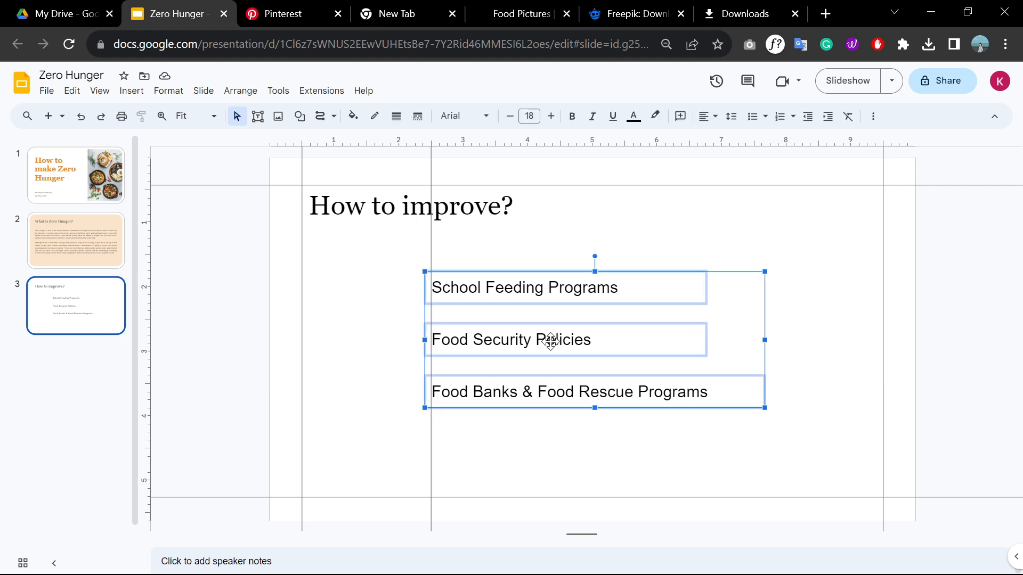
key("Down")
left_click(523, 261)
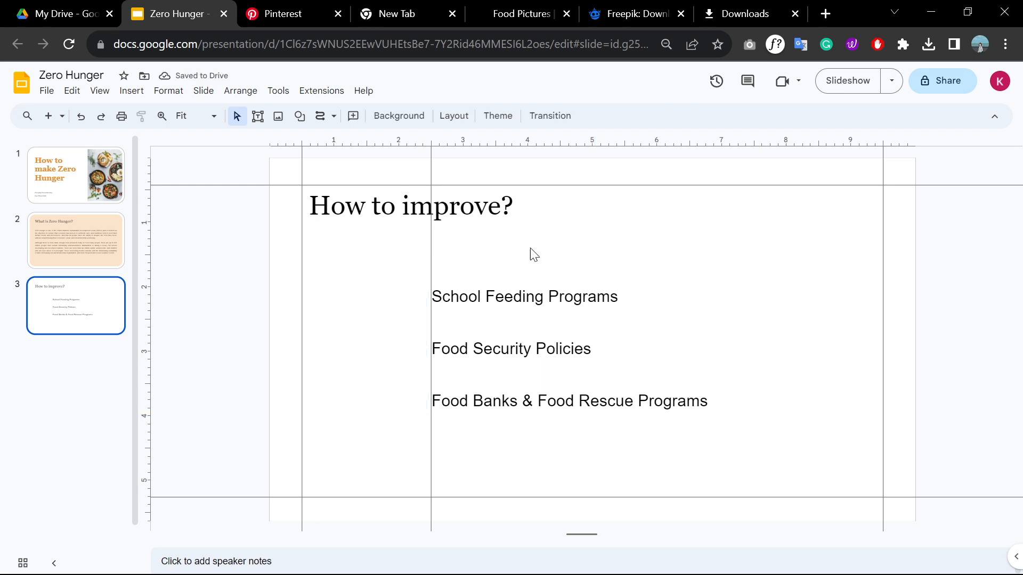
Step: Search Google for "flat icon" in a new browser tab and open the Flaticon website
left_click(826, 14)
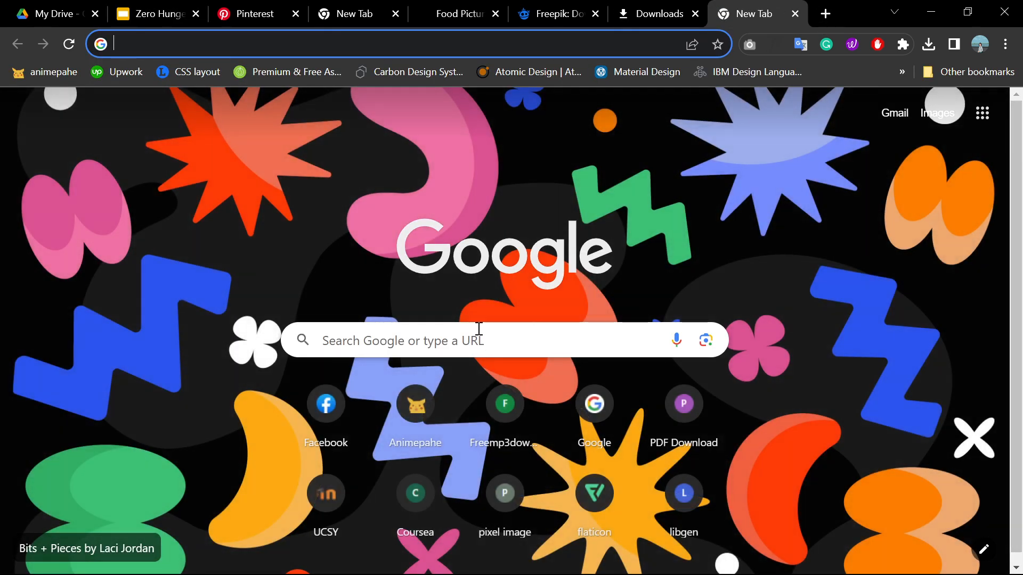
left_click(479, 329)
type("fkat")
key("BackSpace")
key("BackSpace")
key("BackSpace")
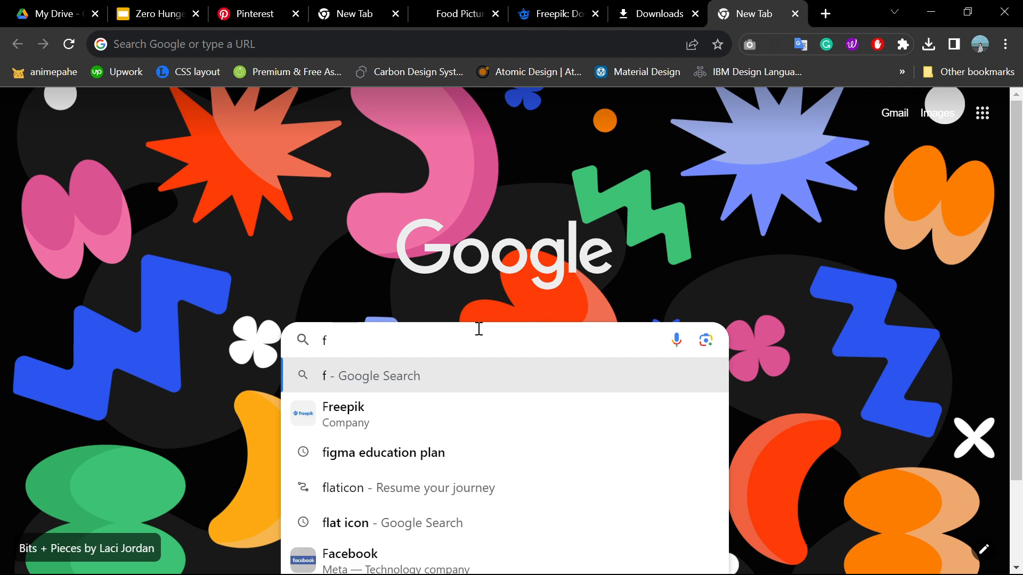
type("lat")
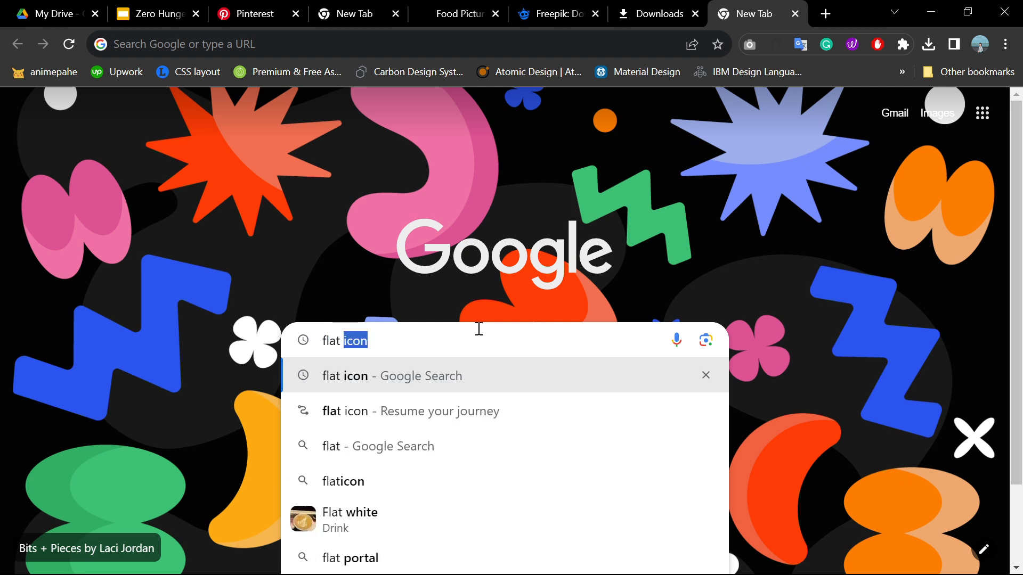
key("Return")
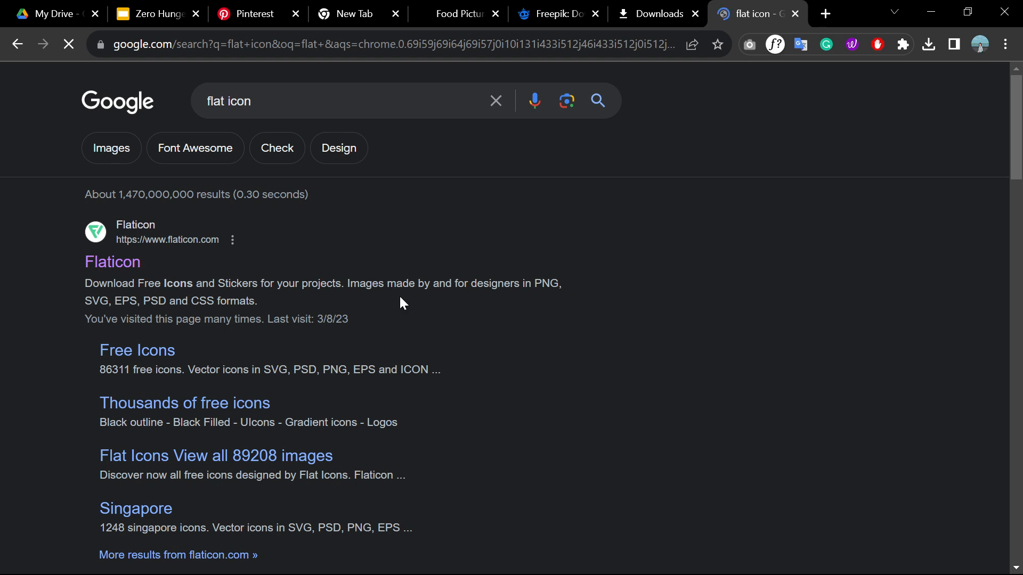
left_click(125, 264)
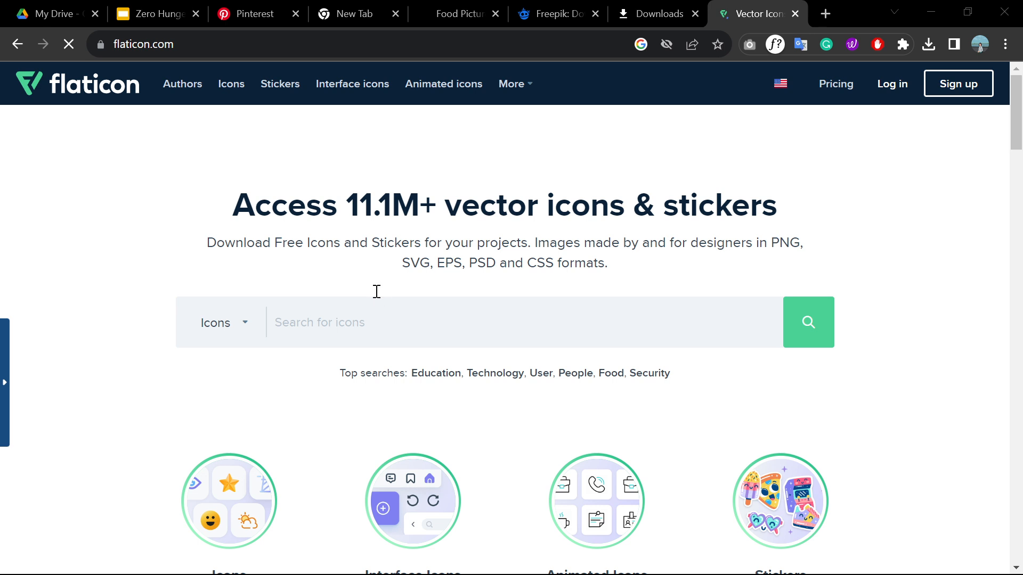
Step: Search Flaticon for "school" icons
type("scho")
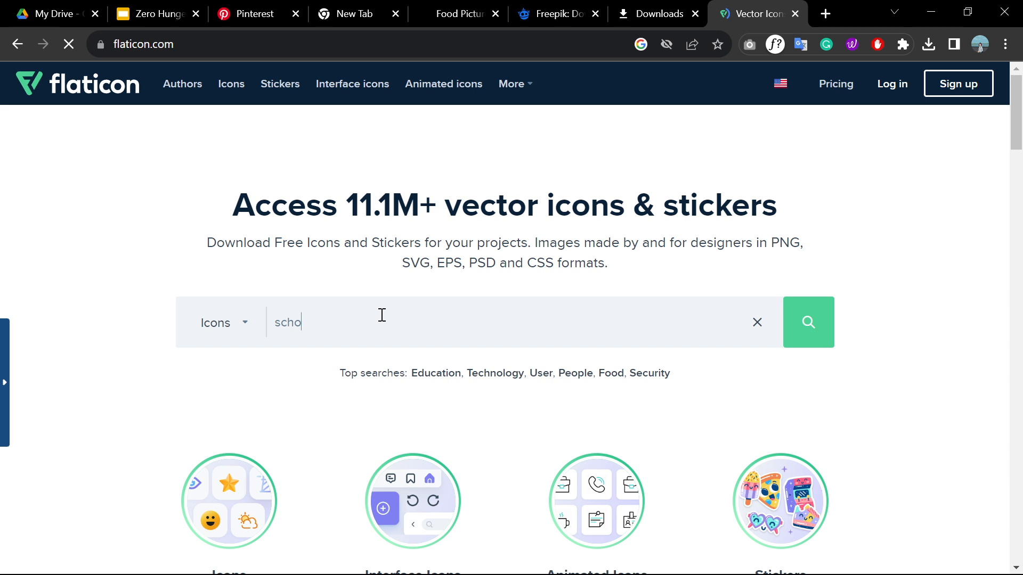
type("ol")
key("Return")
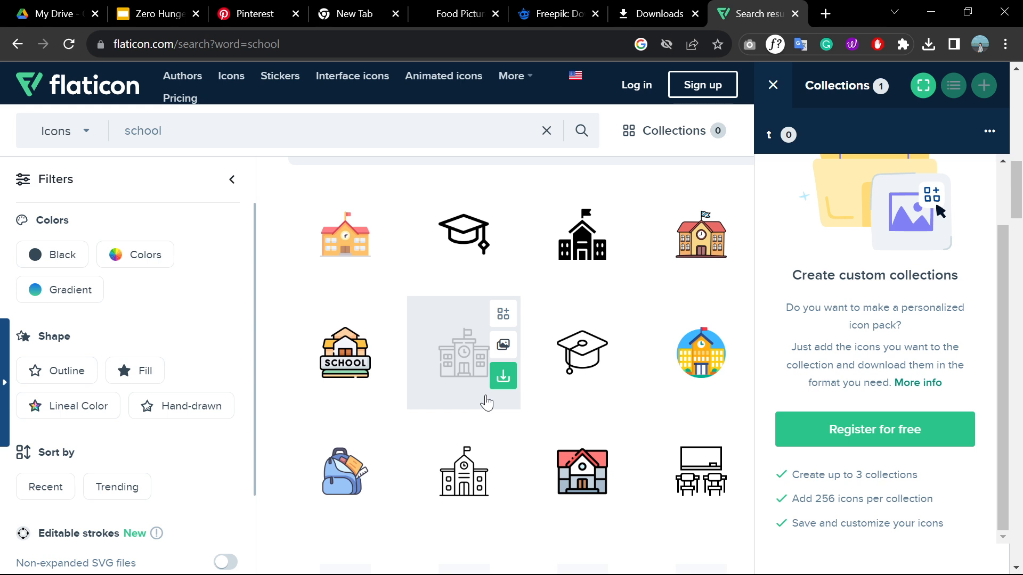
Step: Look through the school icon results for a coloured school building that suits the School Feeding Programs item
scroll(616, 454, "down", 5)
scroll(616, 454, "down", 2)
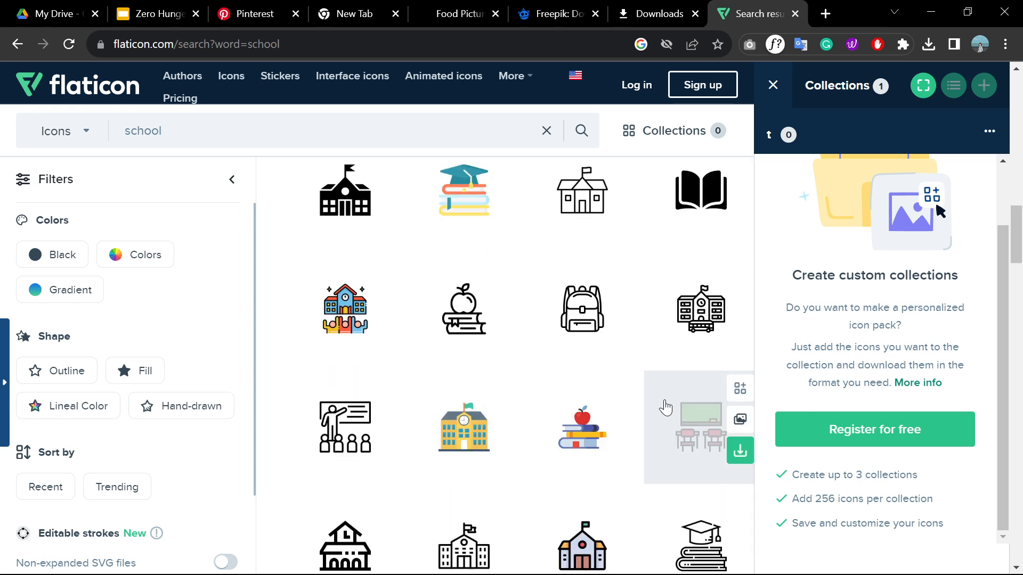
scroll(665, 408, "down", 2)
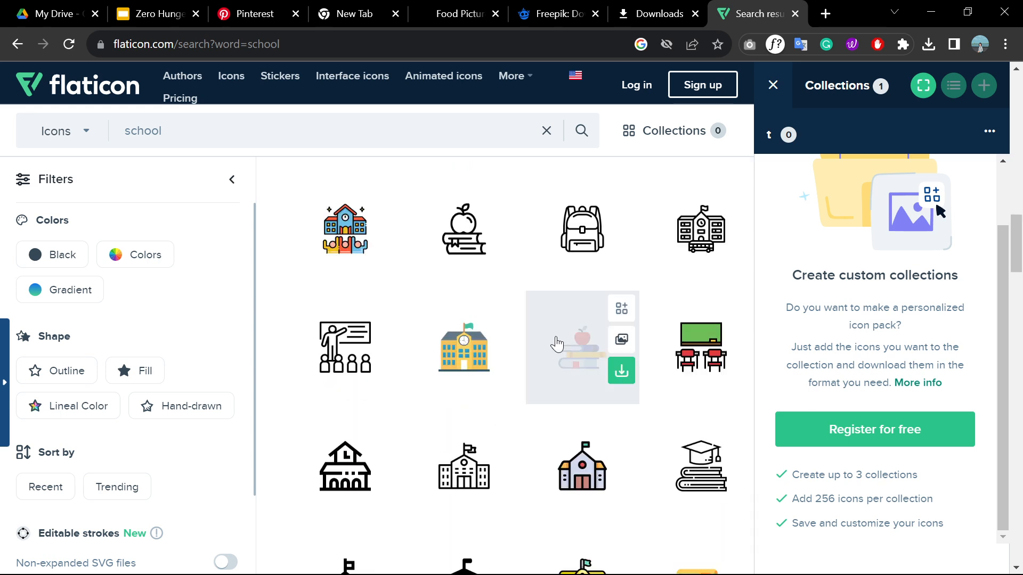
scroll(436, 388, "down", 3)
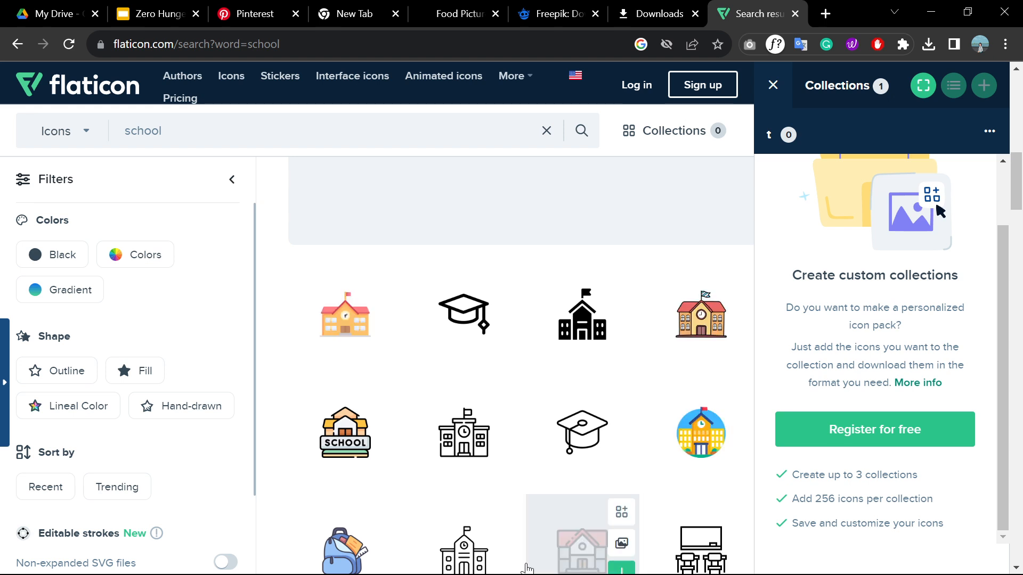
scroll(694, 354, "up", 12)
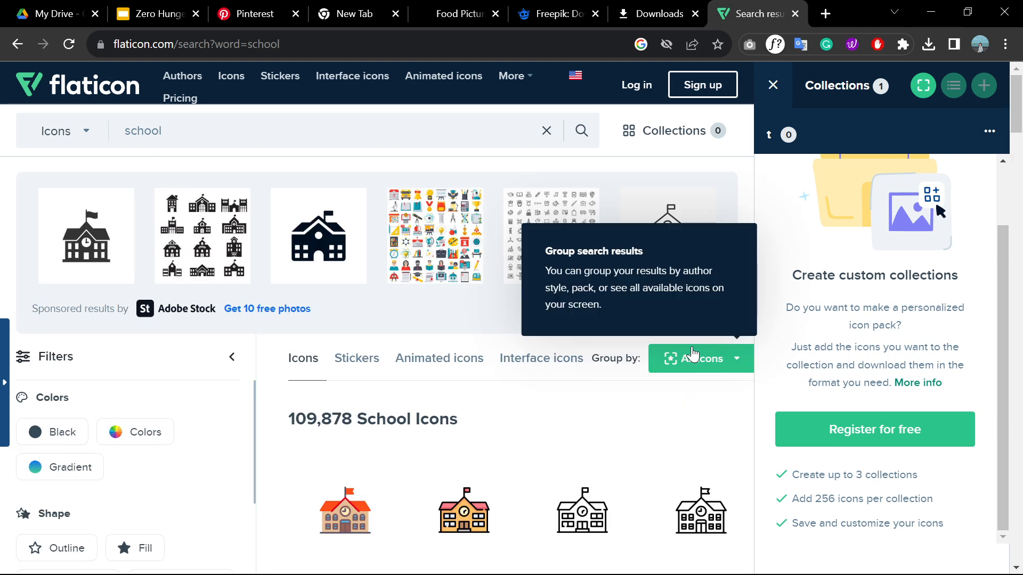
scroll(693, 353, "down", 5)
scroll(694, 354, "down", 3)
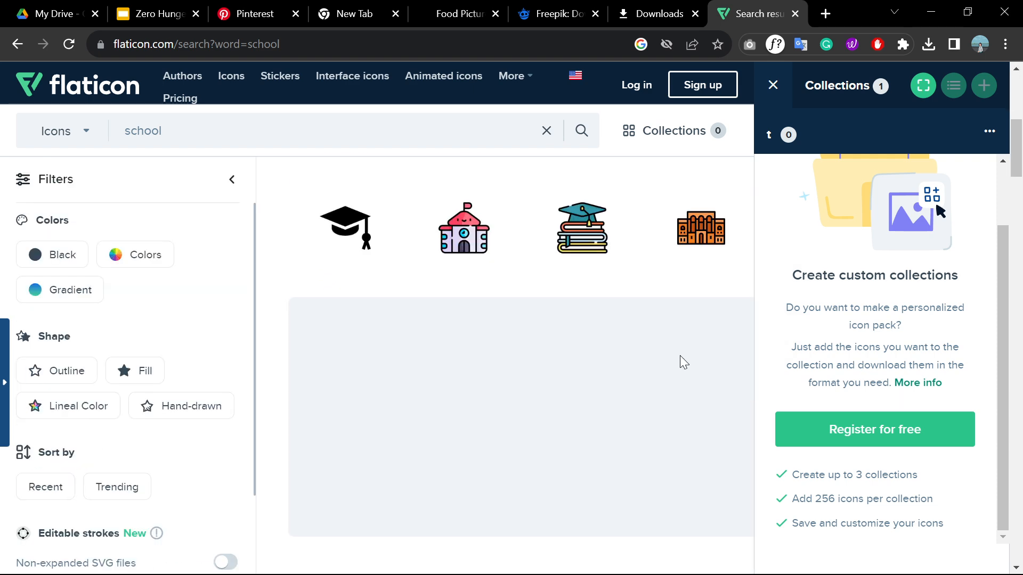
scroll(680, 357, "down", 6)
scroll(680, 364, "down", 10)
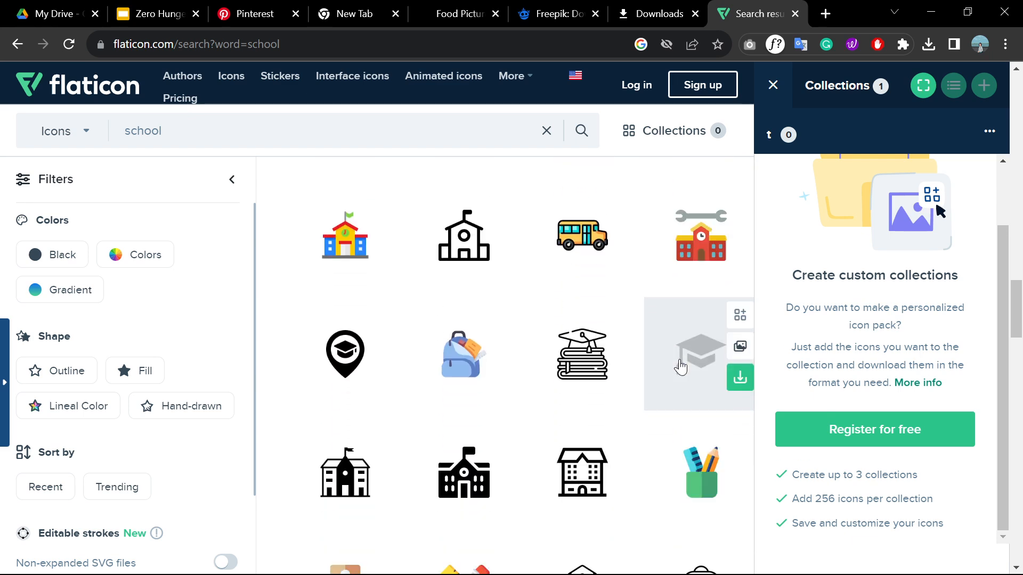
scroll(680, 367, "down", 6)
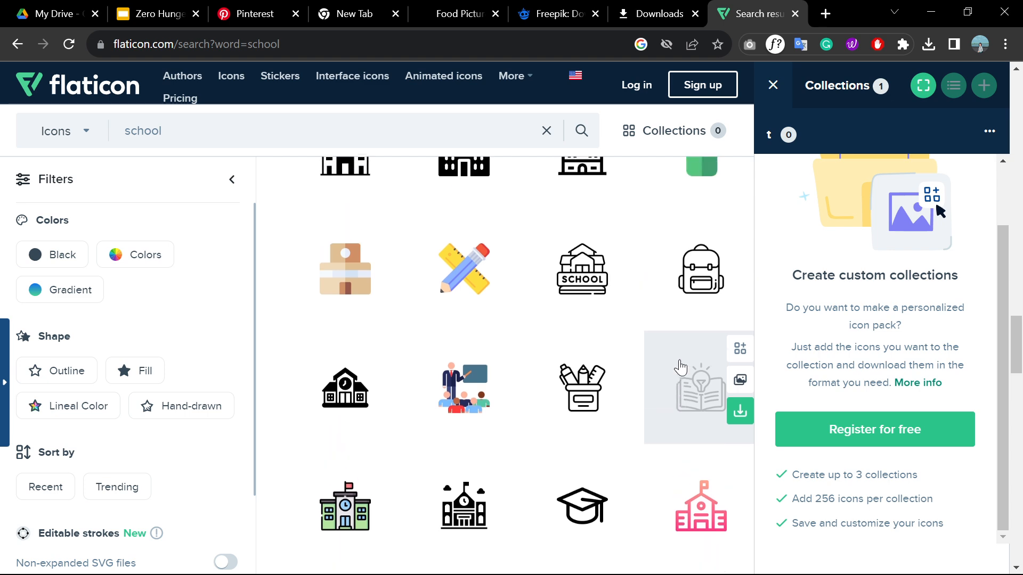
scroll(680, 368, "down", 12)
scroll(680, 367, "up", 1)
scroll(680, 367, "down", 4)
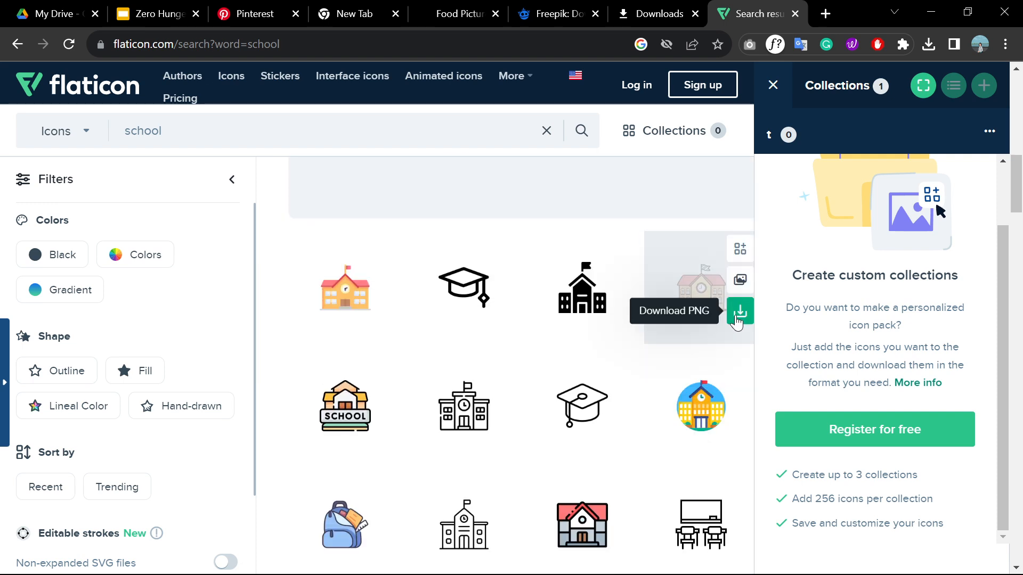
Step: Download the flat orange school building icon as a free PNG, and briefly view the outlined school icon's details
left_click(384, 311)
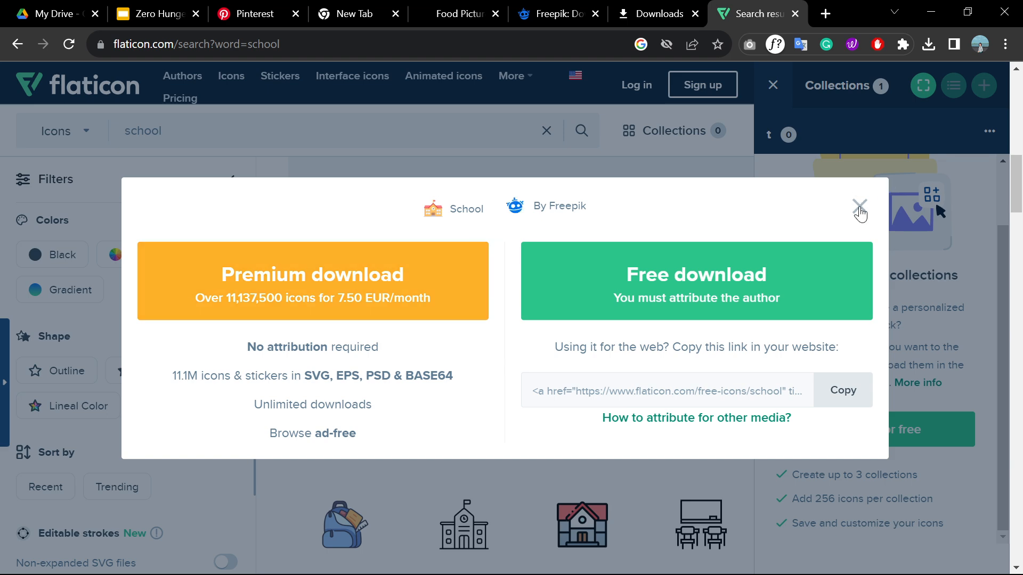
left_click(733, 275)
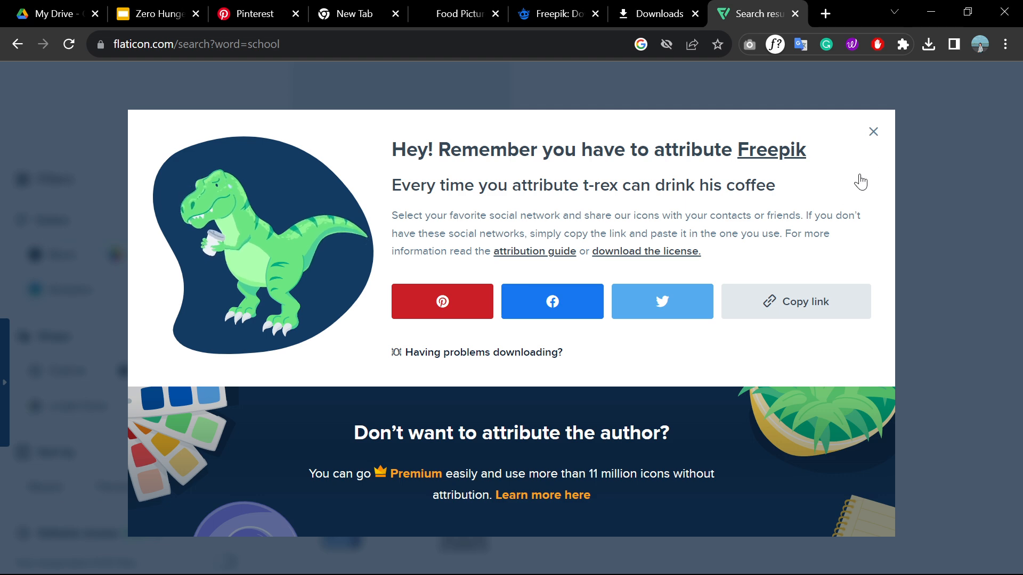
left_click(873, 133)
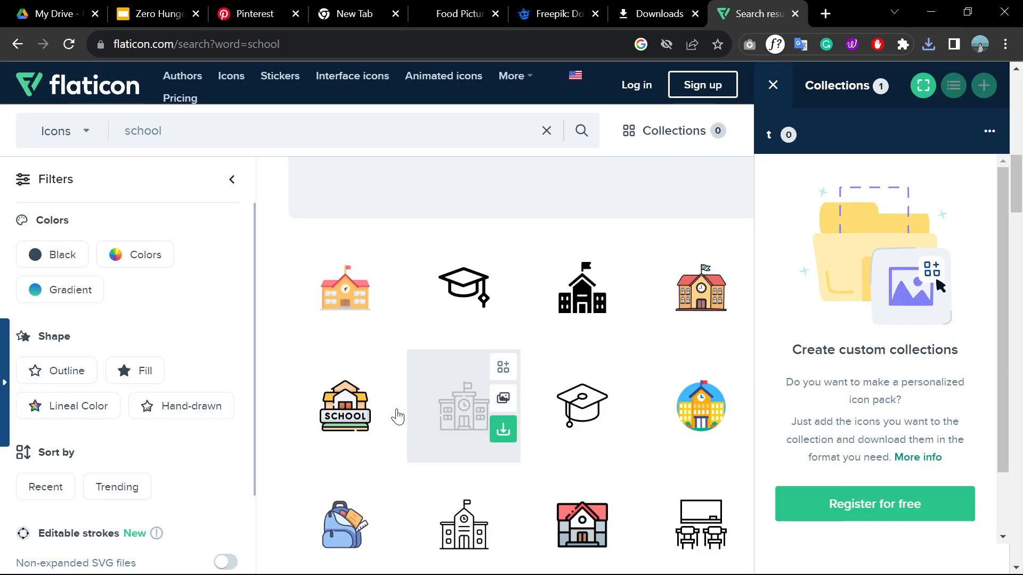
left_click(463, 423)
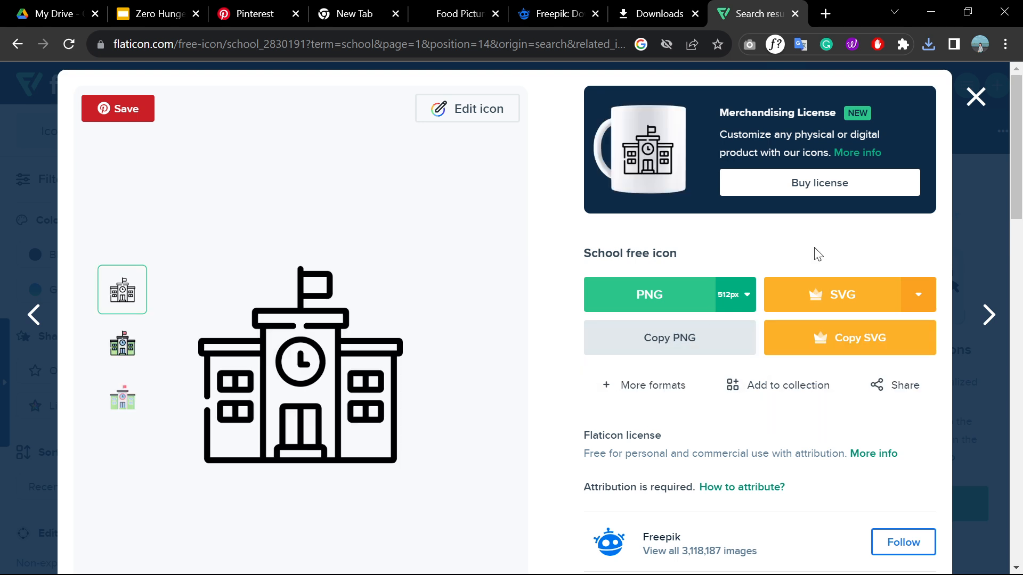
left_click(977, 97)
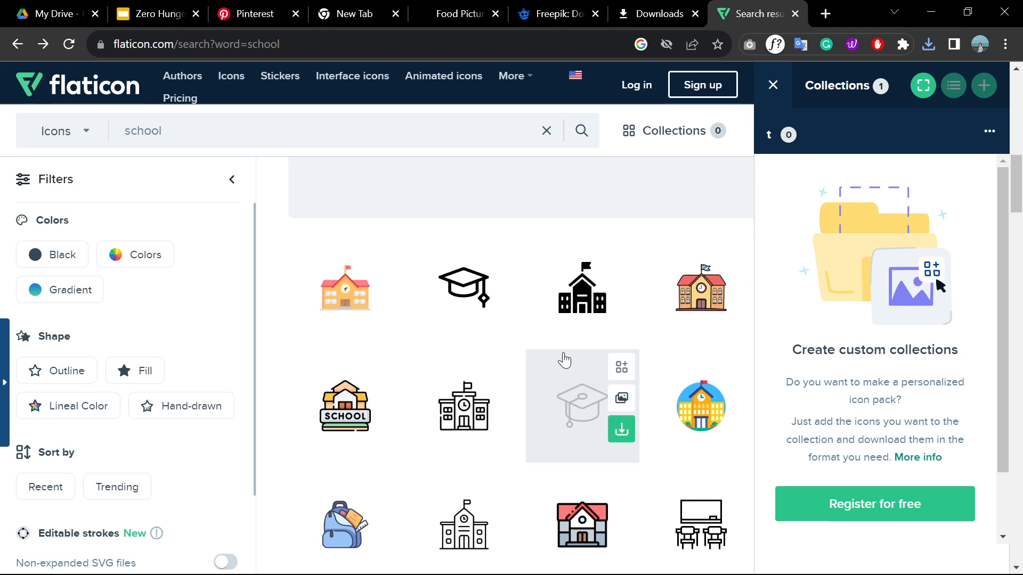
Step: Return to the Zero Hunger presentation and insert the downloaded school icon from the computer on the "How to improve?" slide
left_click(140, 13)
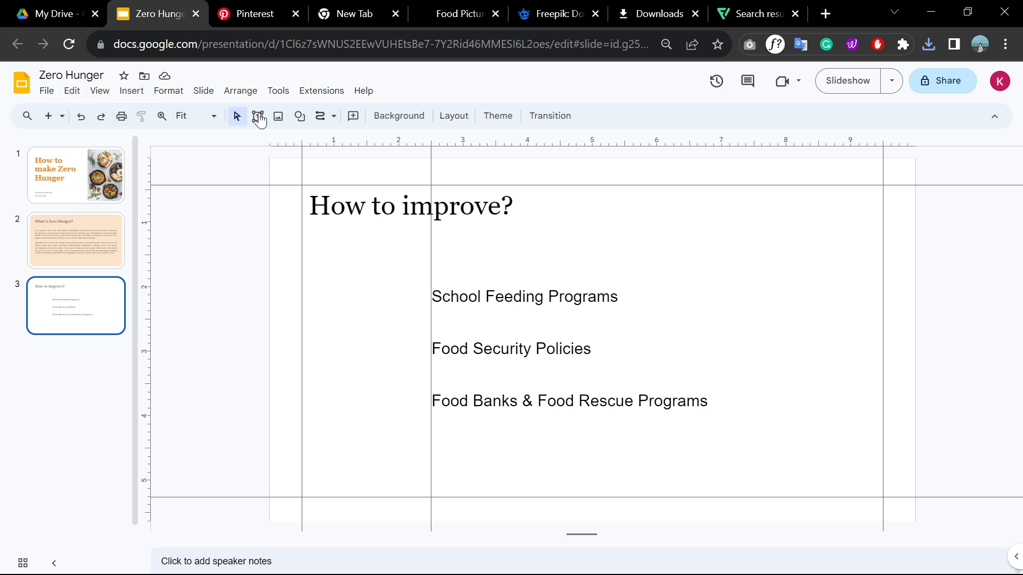
left_click(277, 117)
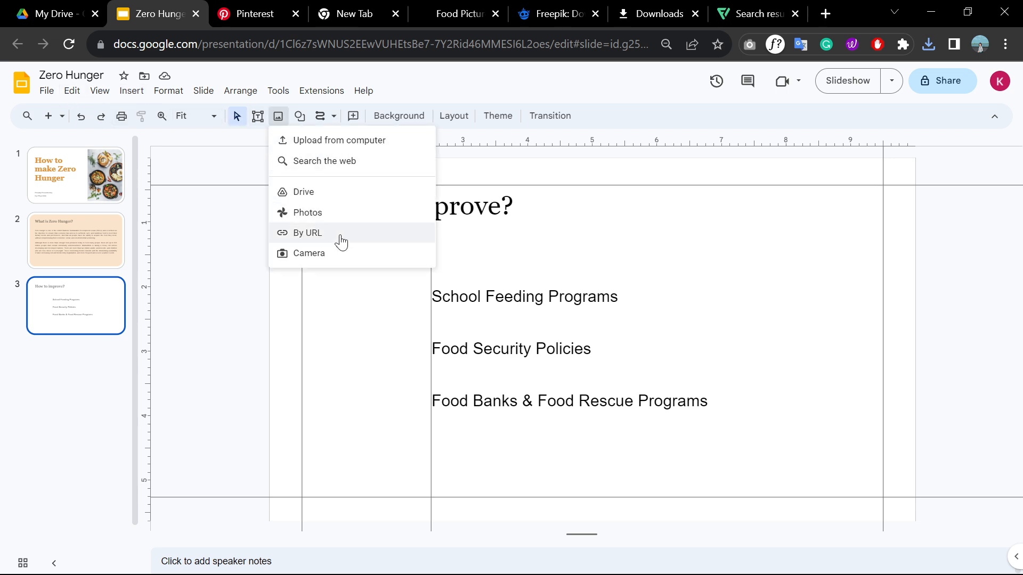
left_click(331, 140)
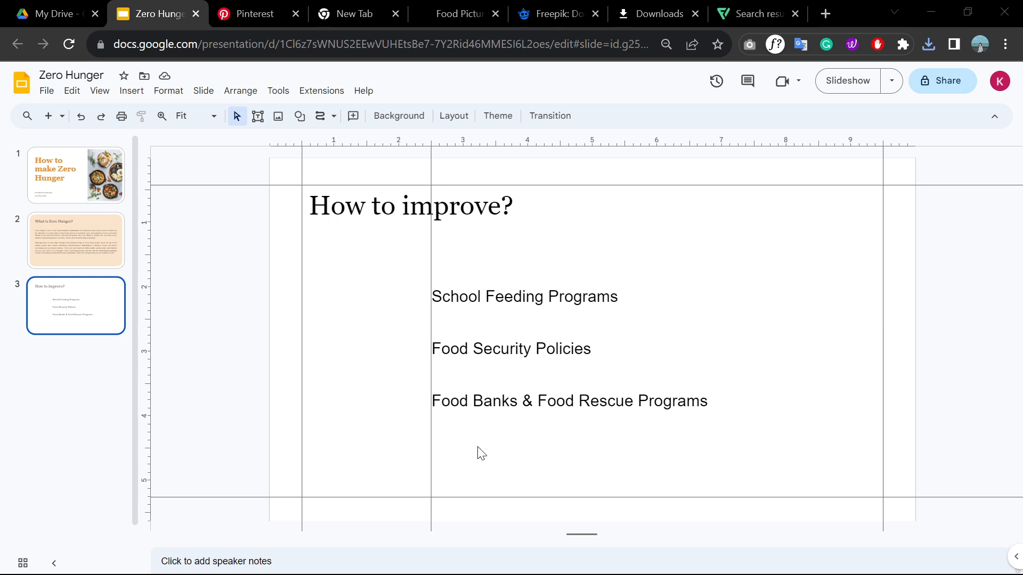
left_click(433, 451)
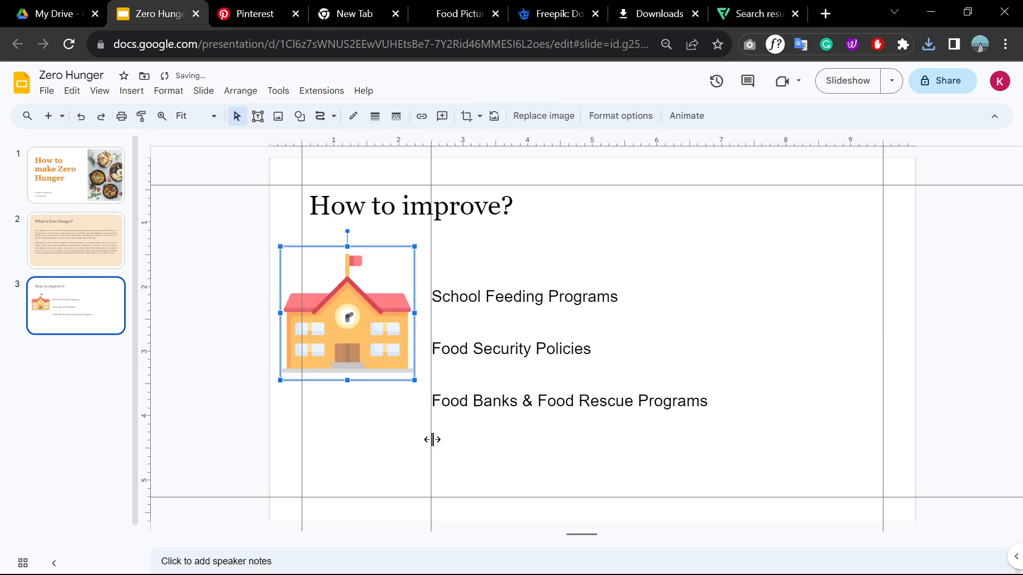
Step: Shrink the school icon and place it beside School Feeding Programs, aligned with the left margin guide
left_click(278, 250)
left_click(357, 312)
left_click_drag(279, 247, 378, 319)
left_click_drag(396, 353, 332, 294)
left_click(357, 229)
left_click(339, 309)
left_click(421, 263)
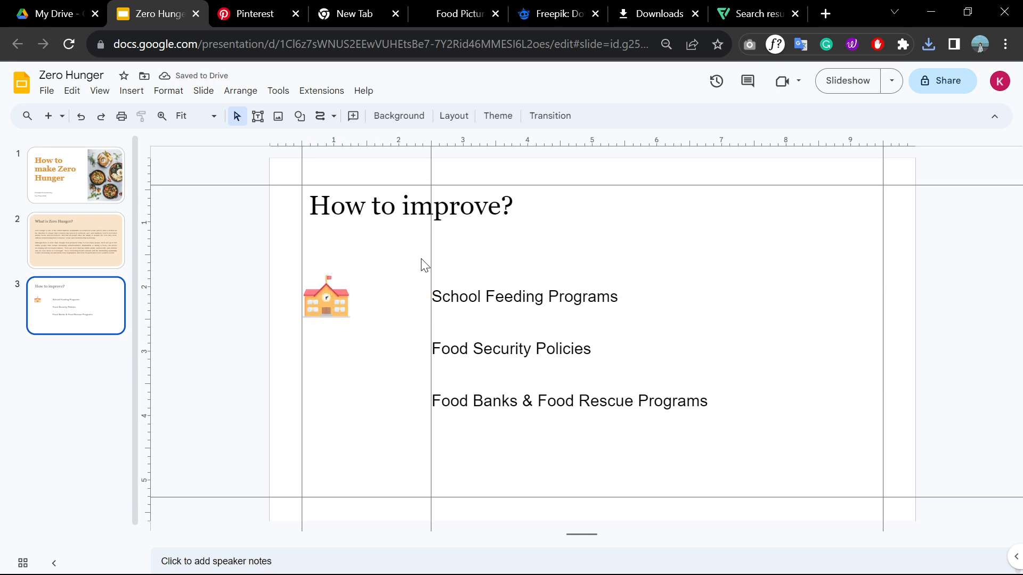
Step: Go back to Flaticon, search for "security" icons and look through the results
left_click(750, 6)
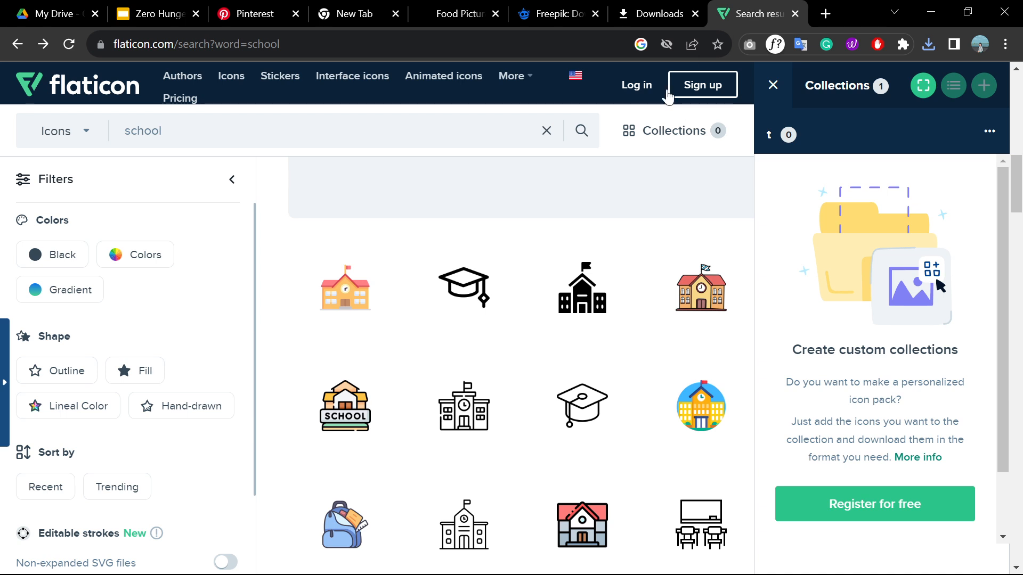
left_click(378, 127)
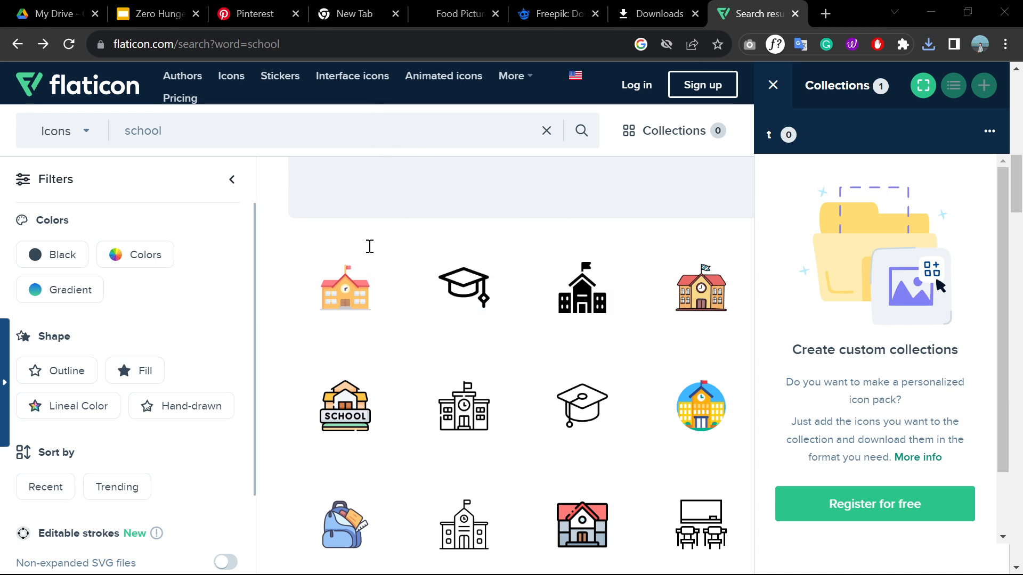
key("ctrl+a")
type("s")
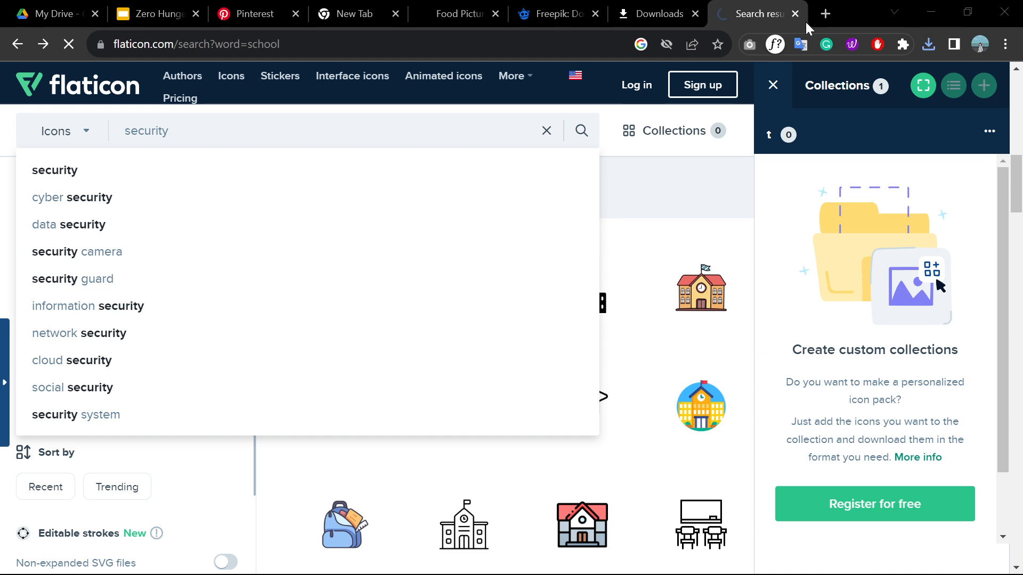
key("Return")
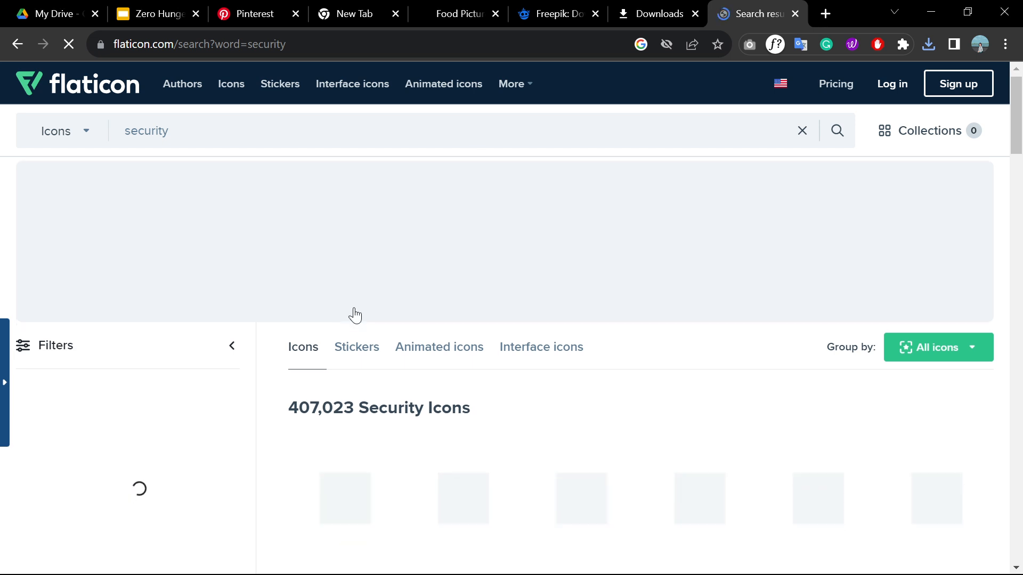
scroll(403, 350, "down", 4)
scroll(404, 351, "up", 2)
scroll(406, 356, "up", 1)
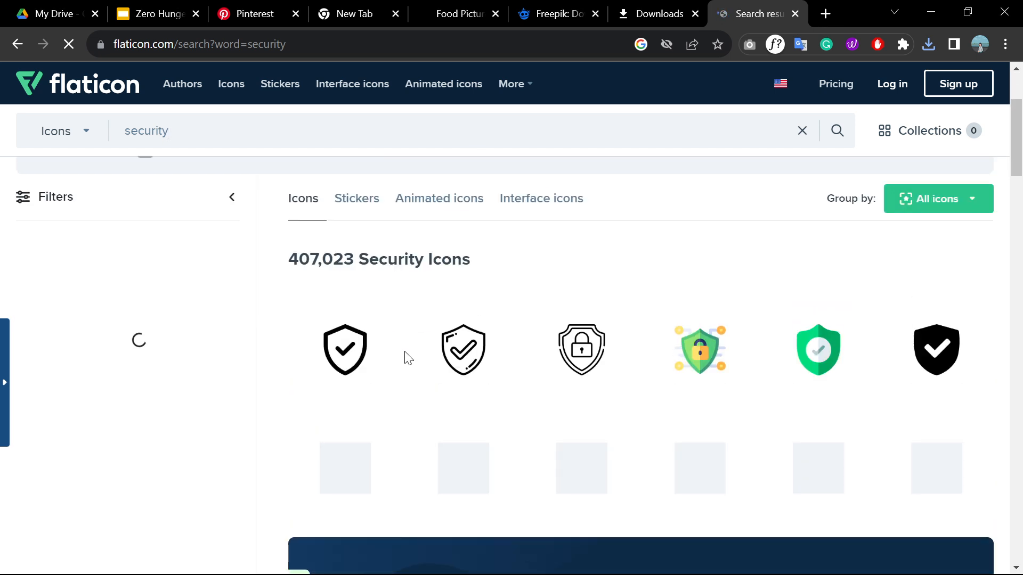
scroll(431, 354, "down", 3)
scroll(805, 331, "down", 8)
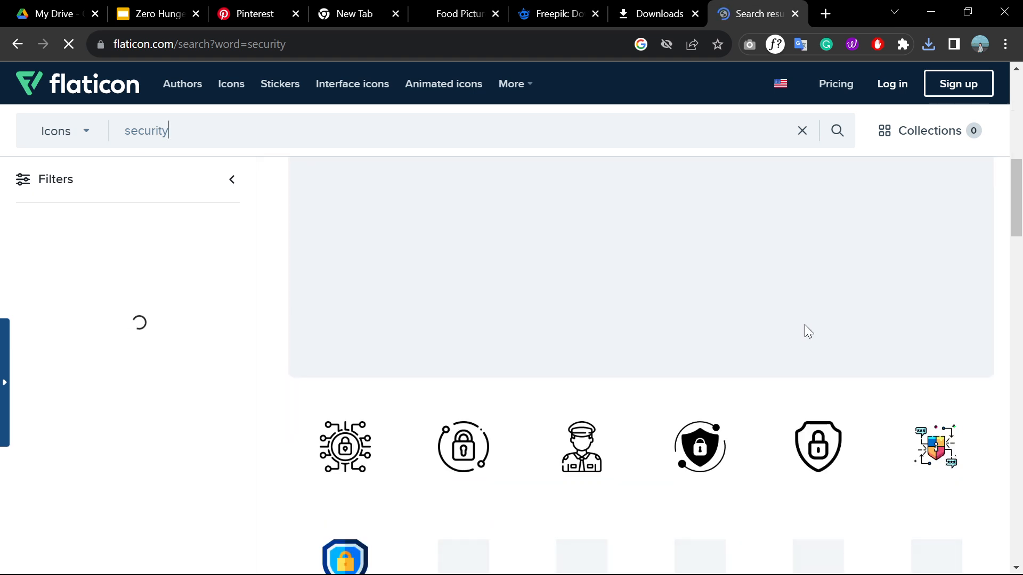
scroll(977, 358, "down", 6)
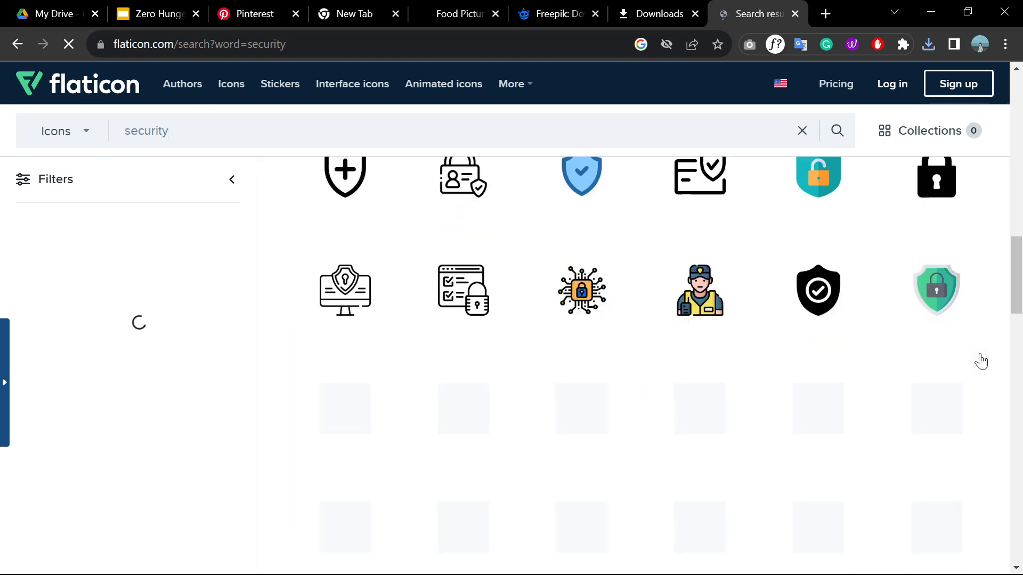
Step: Search Flaticon for "food" and copy the coloured Diet icon with the bottle, salad bowl and carrot as a PNG
scroll(215, 127, "up", 6)
key("ctrl+a")
type("f")
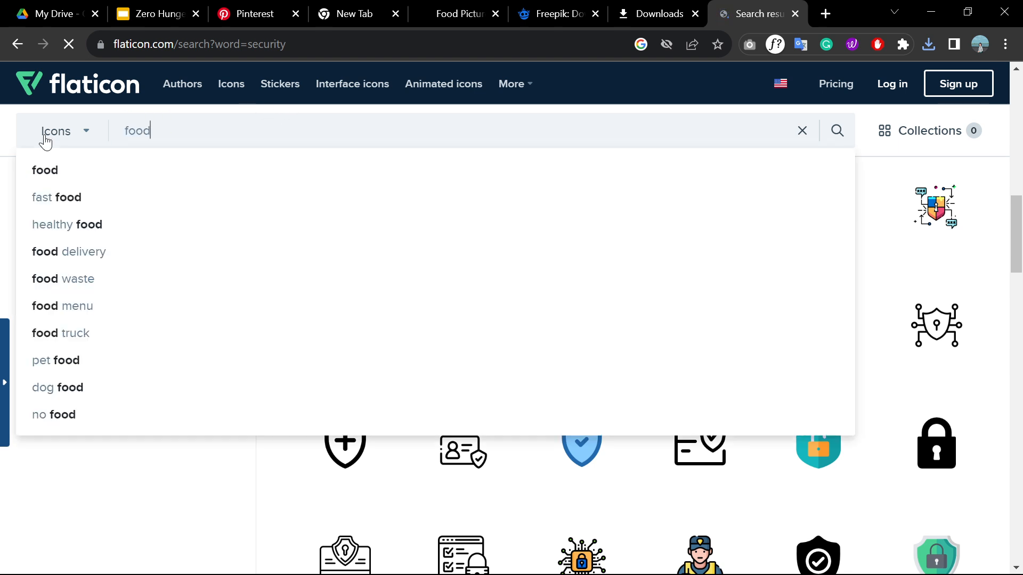
key("Return")
scroll(417, 321, "down", 3)
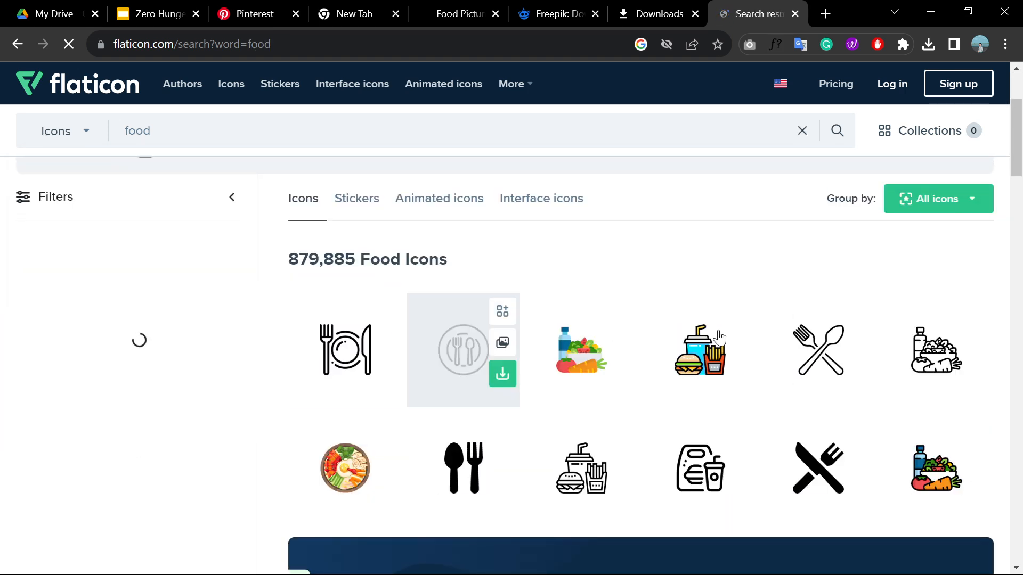
scroll(631, 393, "down", 1)
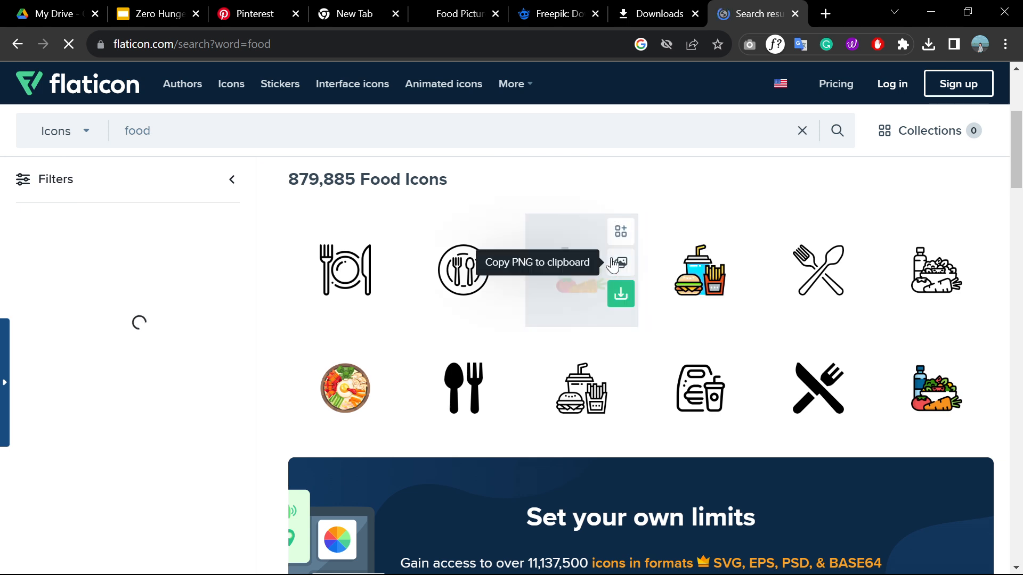
left_click(580, 281)
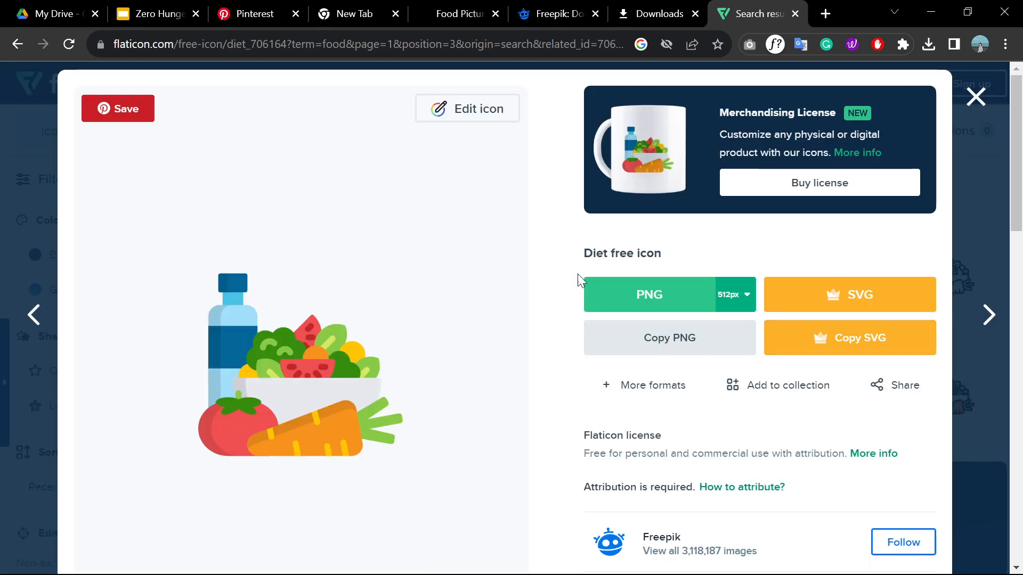
left_click(686, 350)
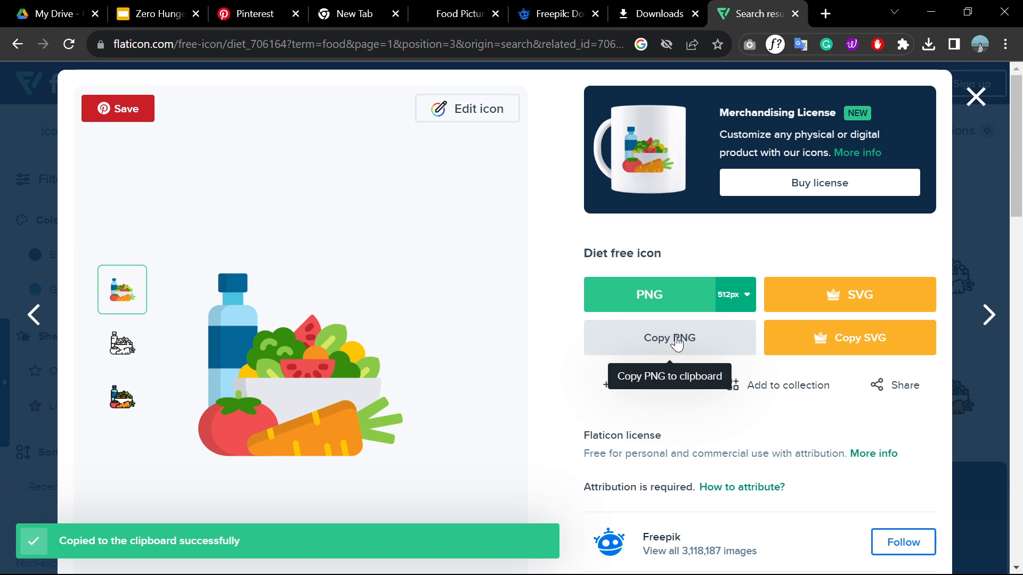
Step: Paste the Diet icon onto the "How to improve?" slide and align it with the left margin guide below the school icon
left_click(136, 16)
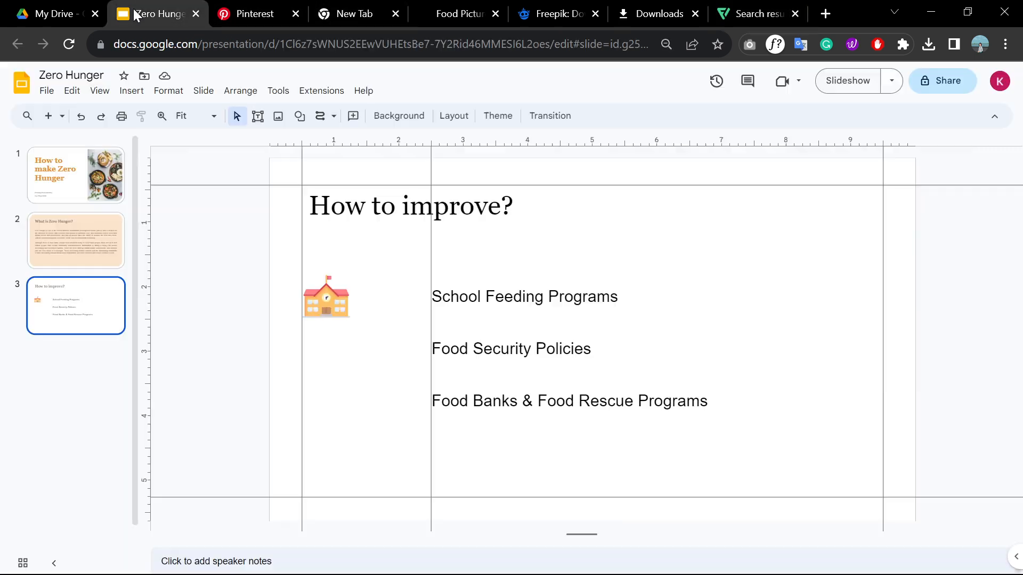
key("ctrl+v")
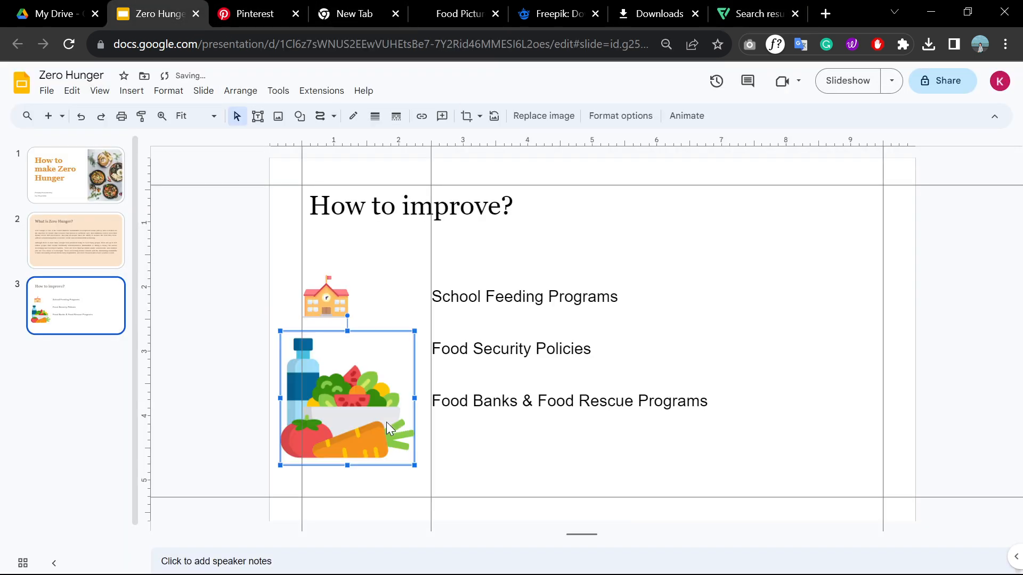
left_click_drag(365, 379, 386, 383)
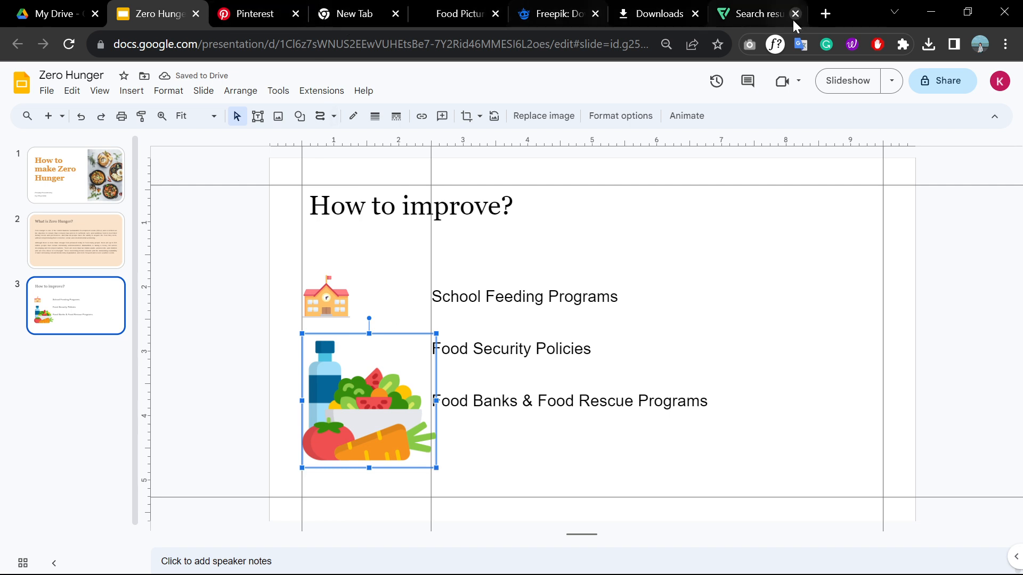
Step: Shrink the Diet icon to the size of the school icon, beside Food Security Policies at the left margin guide
left_click(760, 15)
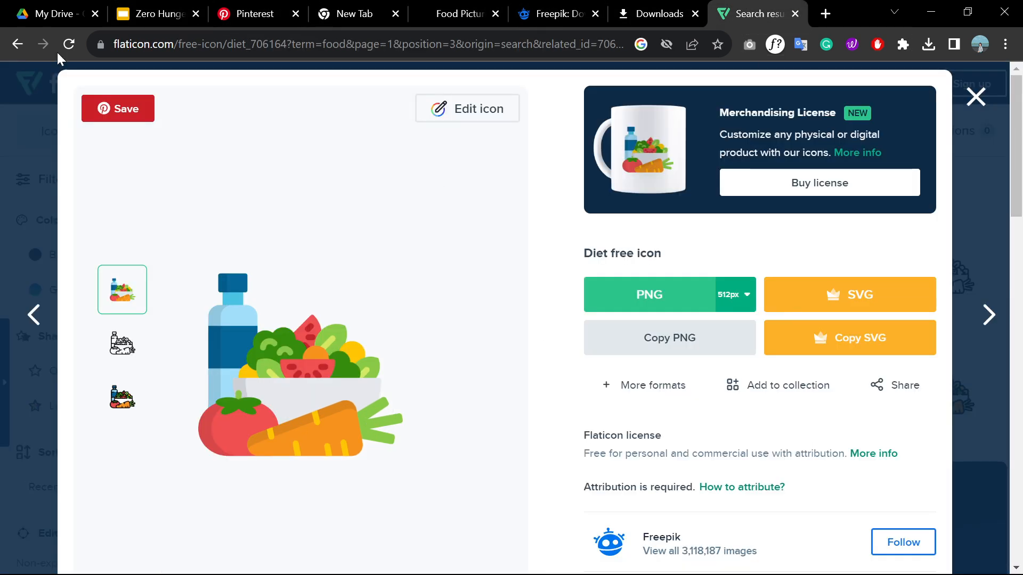
left_click(152, 15)
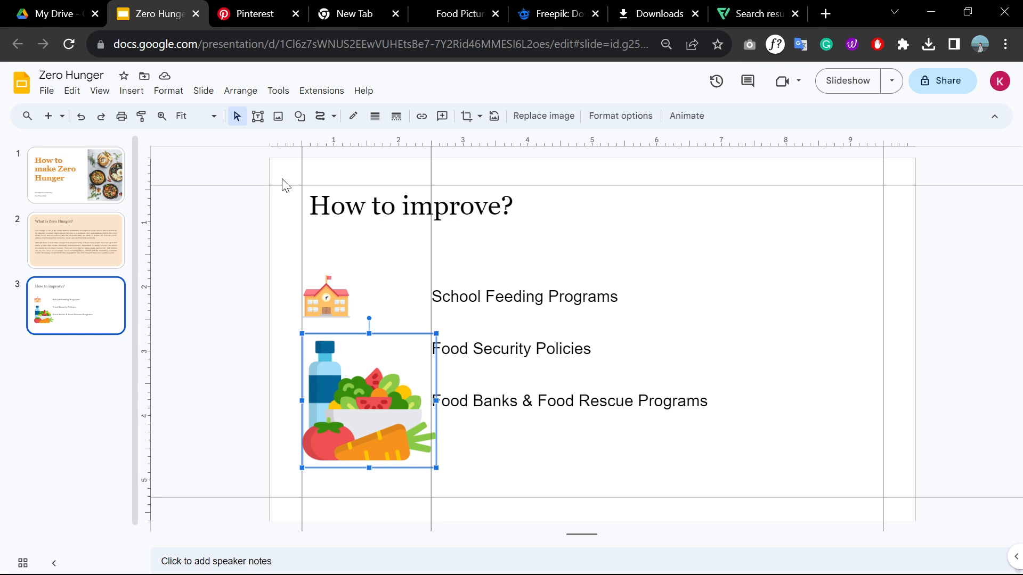
left_click(748, 19)
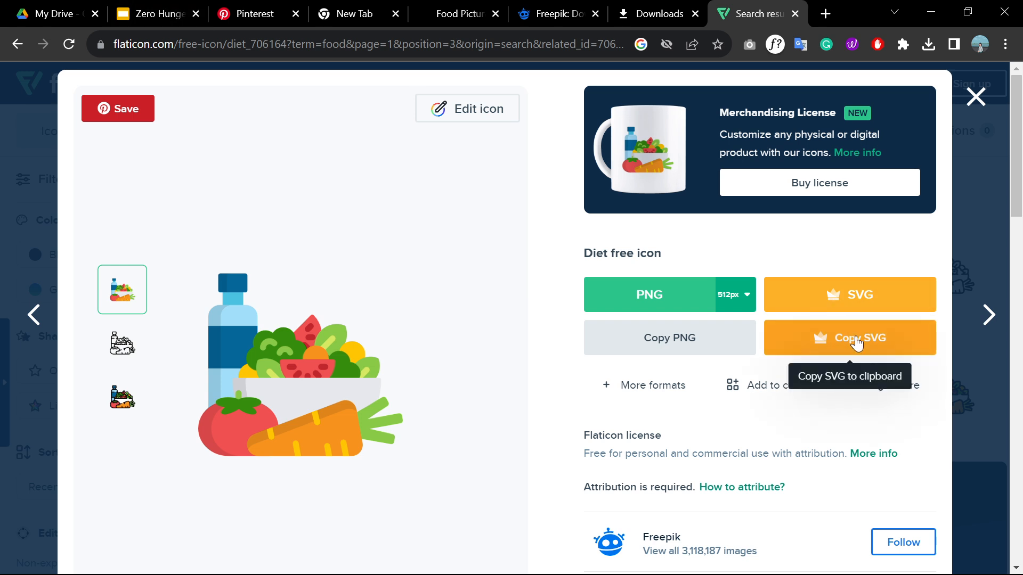
left_click(171, 14)
left_click_drag(436, 468, 327, 367)
left_click(394, 380)
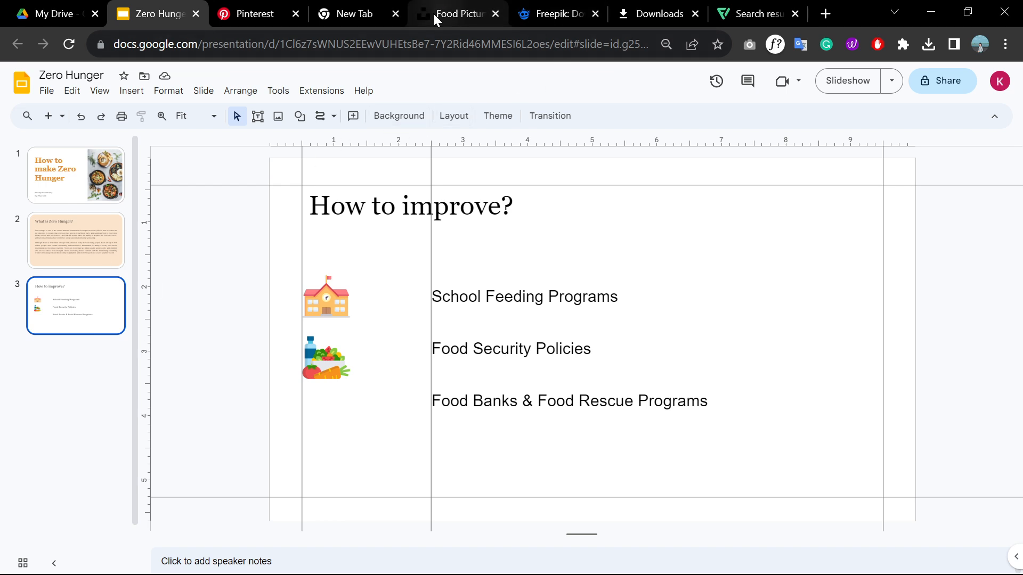
Step: Search Freepik for "bank" and look through the image results
left_click(231, 12)
left_click(173, 15)
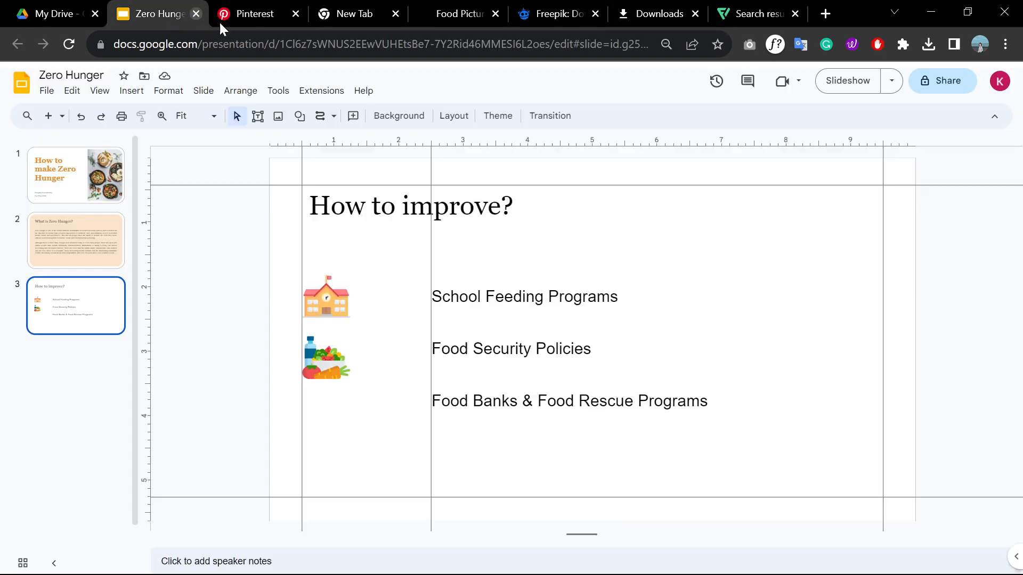
left_click(539, 14)
left_click(338, 286)
type("bank")
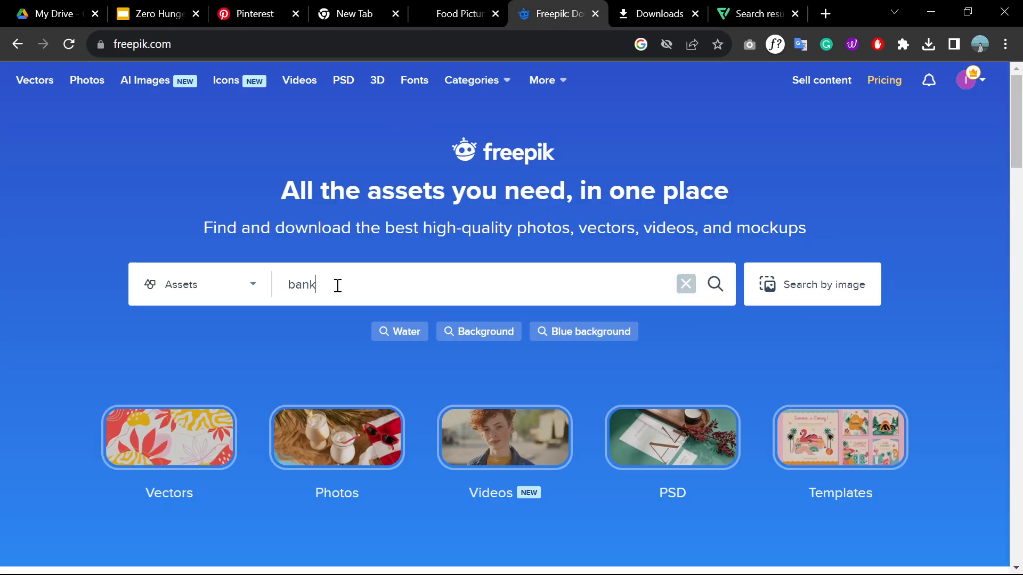
key("Return")
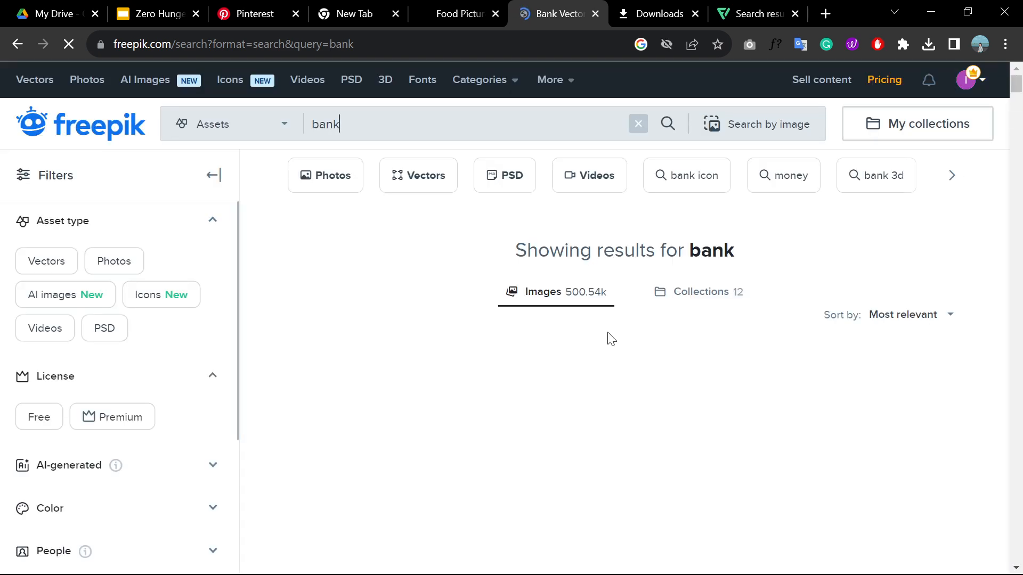
scroll(607, 337, "down", 5)
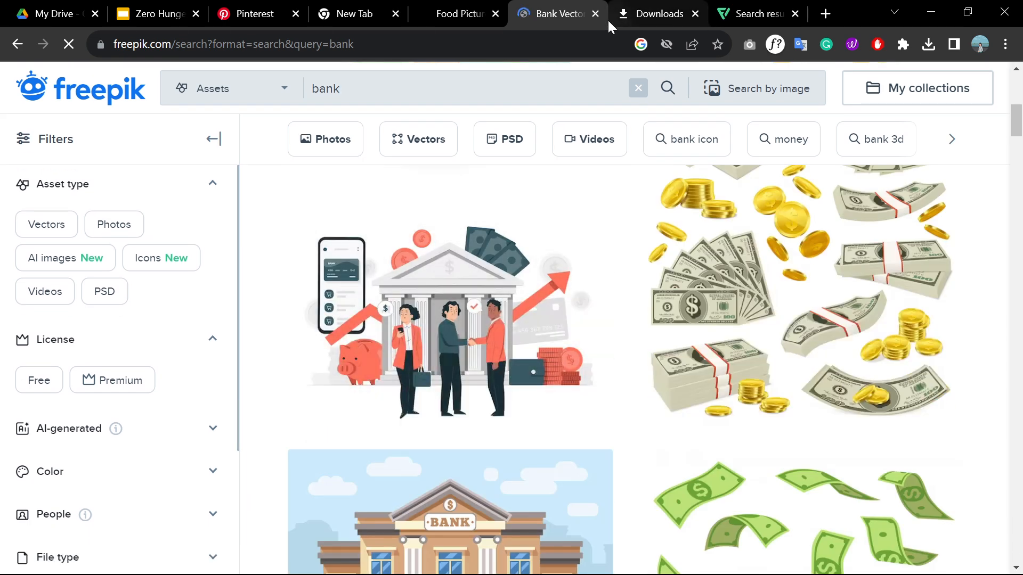
Step: Switch to Flaticon, close the Diet icon's page and search for "bank" icons
left_click(733, 14)
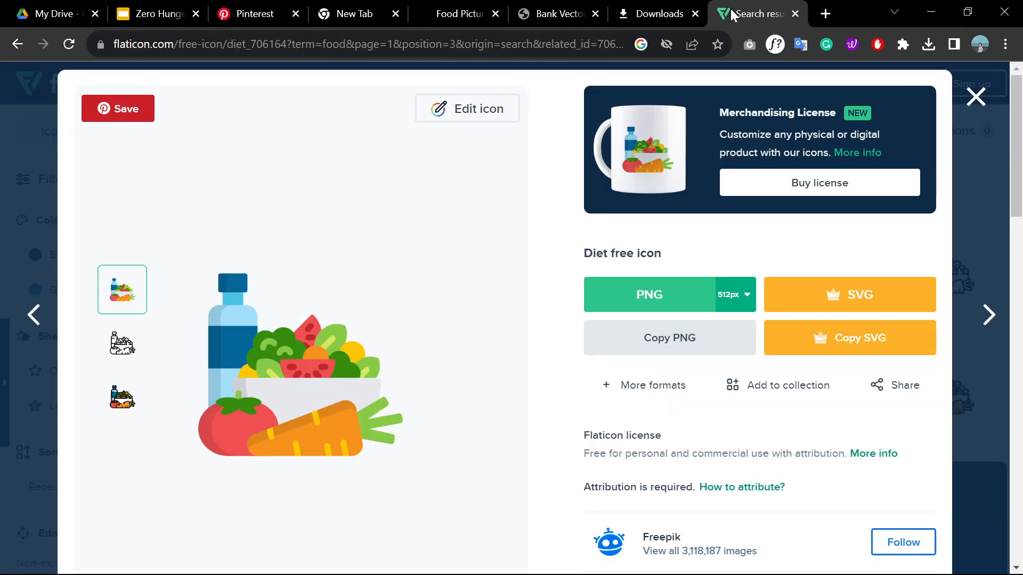
left_click(976, 97)
key("ctrl+a")
type("ba")
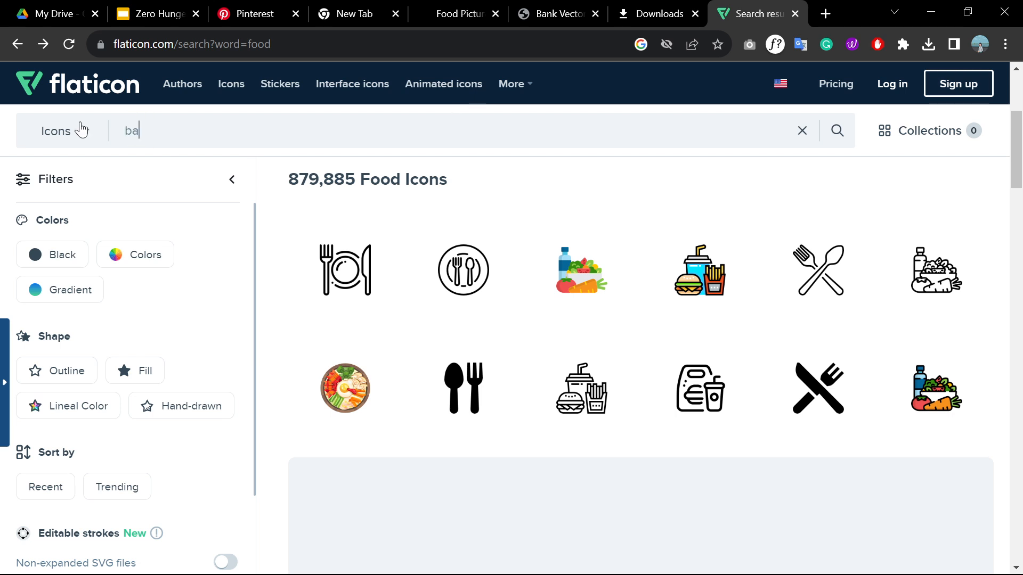
type("nk")
key("Return")
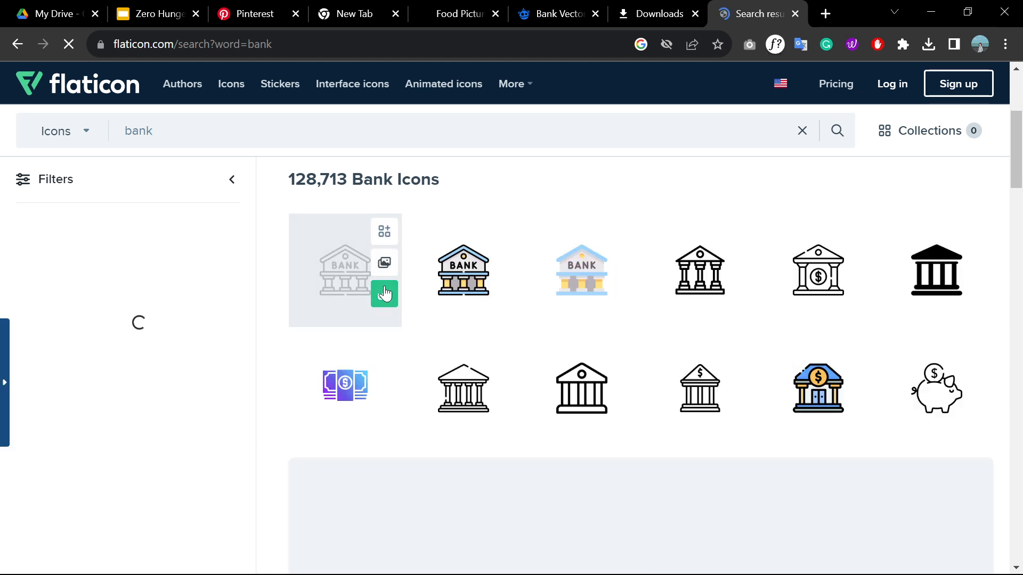
Step: Look through the bank icon results for one that suits Food Banks & Food Rescue Programs
scroll(547, 309, "down", 8)
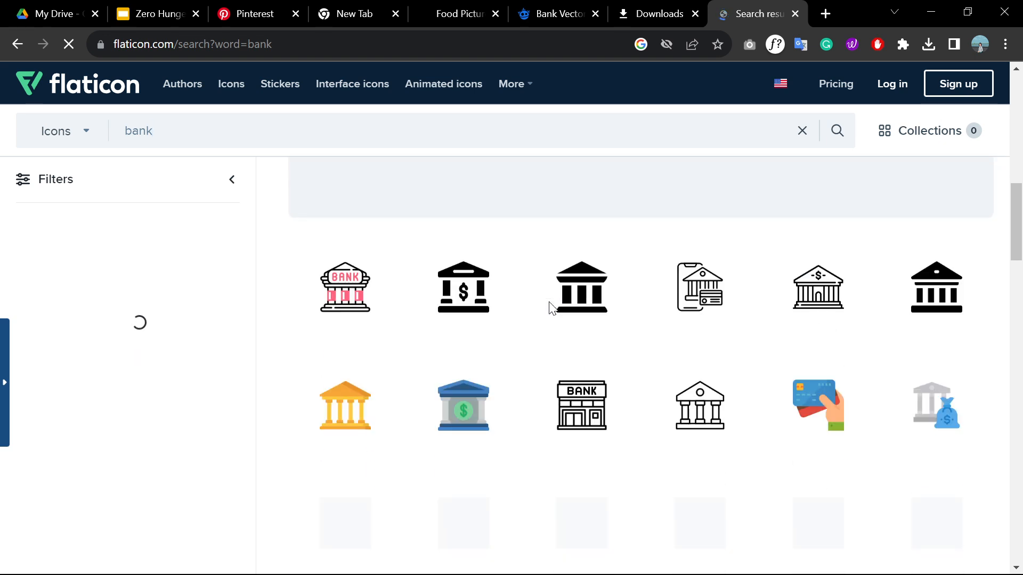
scroll(576, 382, "down", 7)
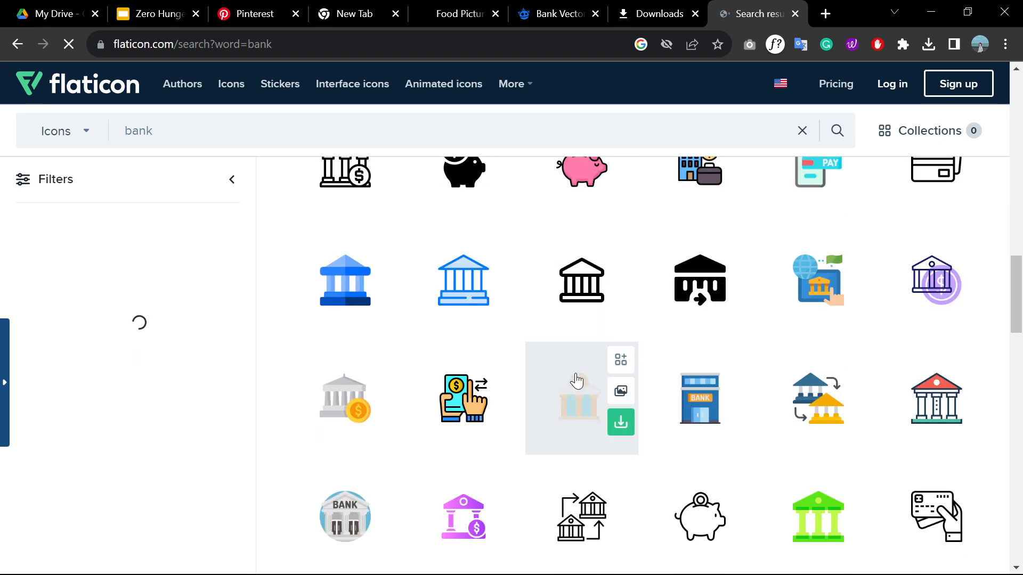
scroll(577, 381, "down", 5)
scroll(576, 381, "down", 4)
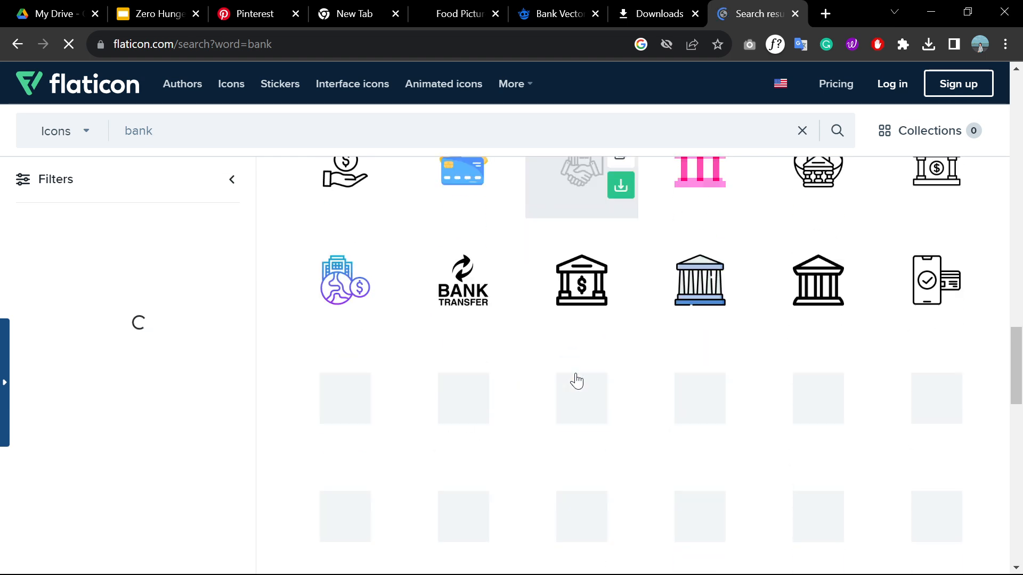
scroll(577, 381, "up", 12)
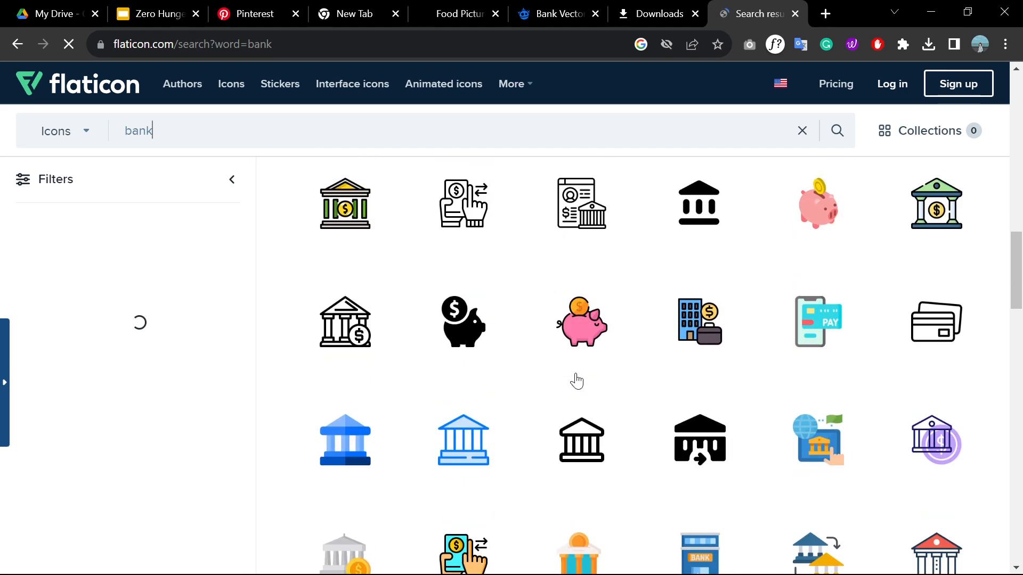
scroll(577, 382, "down", 3)
scroll(576, 381, "up", 3)
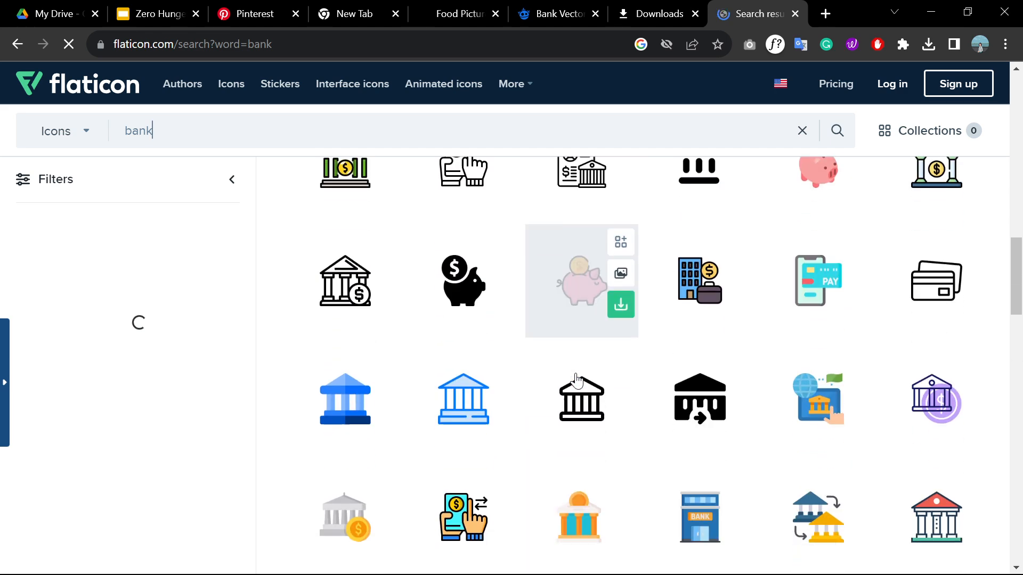
scroll(577, 382, "down", 9)
scroll(578, 379, "down", 5)
scroll(781, 350, "down", 8)
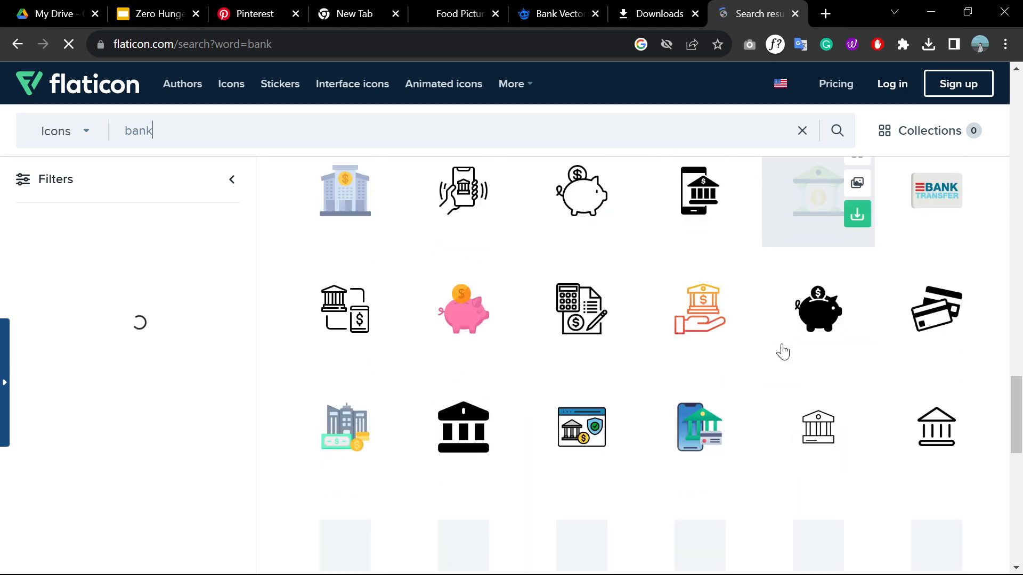
scroll(772, 352, "up", 20)
scroll(772, 352, "up", 5)
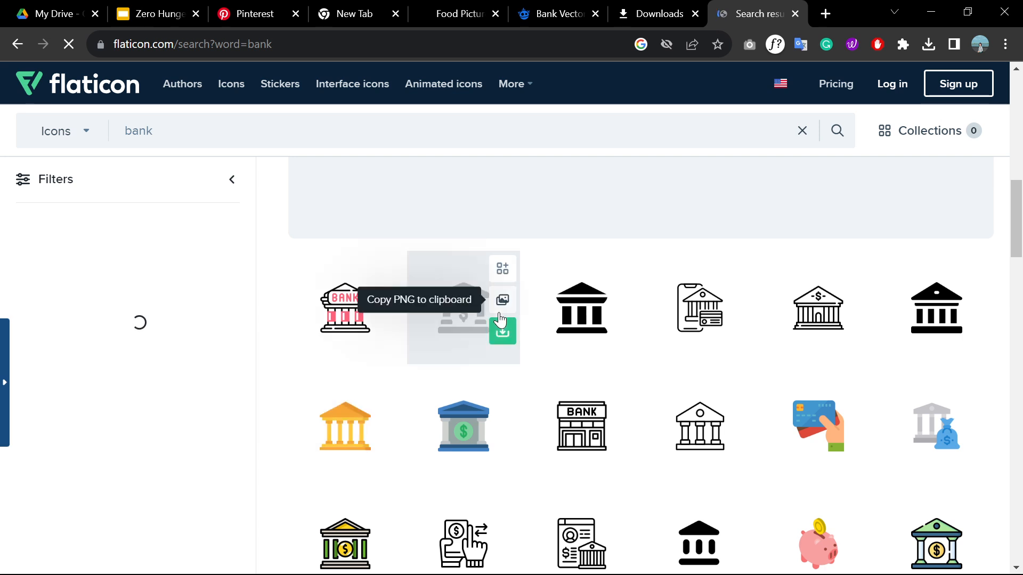
scroll(499, 312, "up", 8)
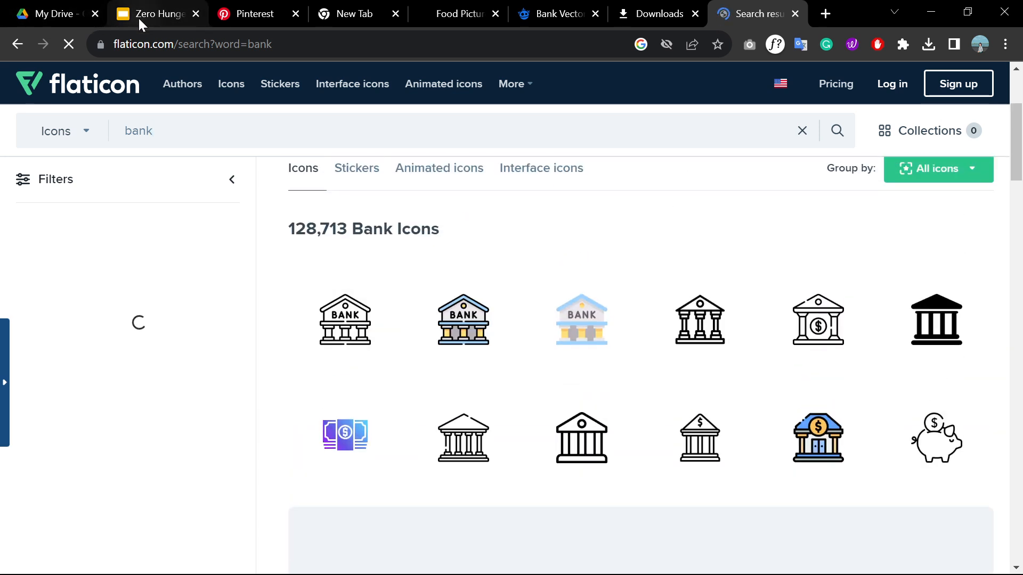
Step: Check the icons on the slide, return to Flaticon and copy the orange-and-yellow Bank icon with four columns as a PNG
left_click(139, 17)
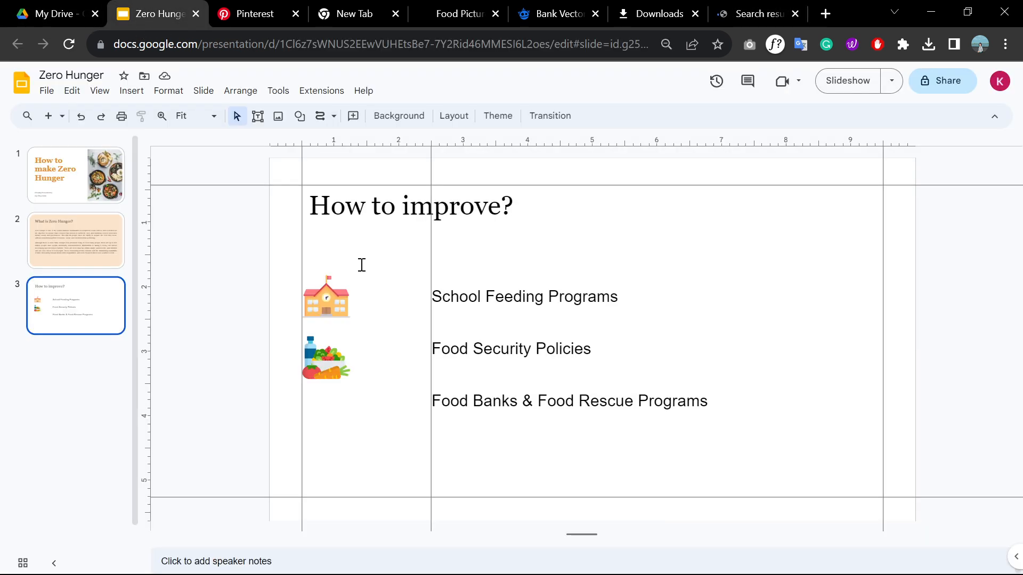
left_click(737, 12)
scroll(422, 338, "down", 4)
scroll(423, 337, "up", 4)
scroll(422, 338, "down", 1)
scroll(676, 244, "down", 3)
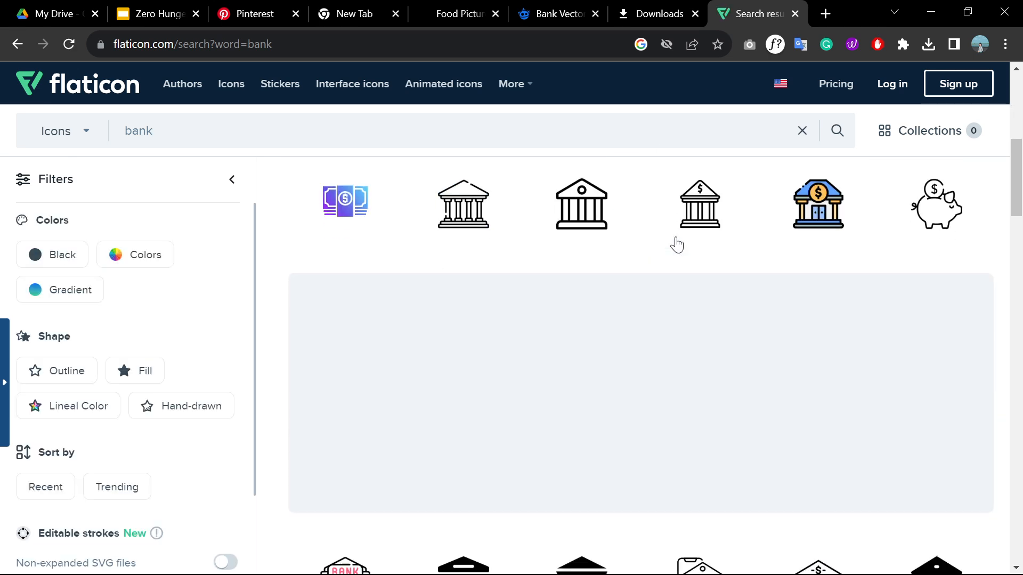
scroll(677, 244, "down", 6)
scroll(494, 329, "down", 1)
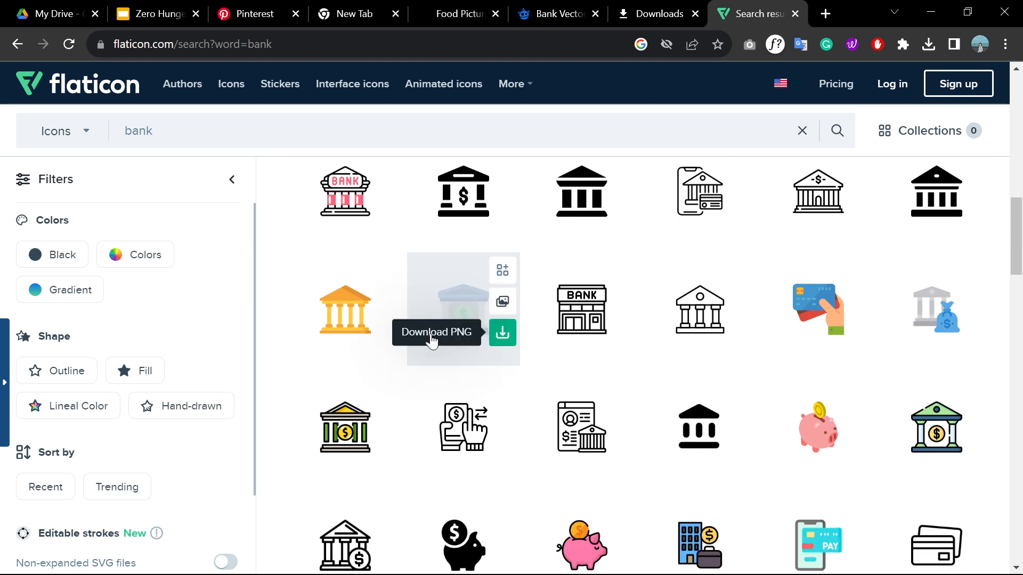
scroll(384, 341, "down", 2)
scroll(644, 302, "down", 4)
scroll(644, 303, "up", 3)
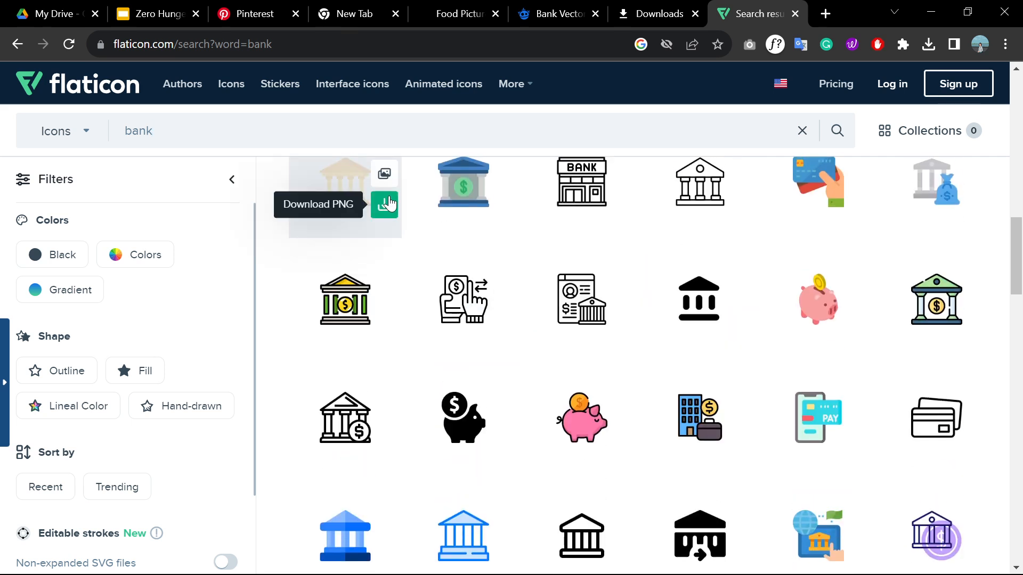
left_click(332, 198)
left_click(664, 334)
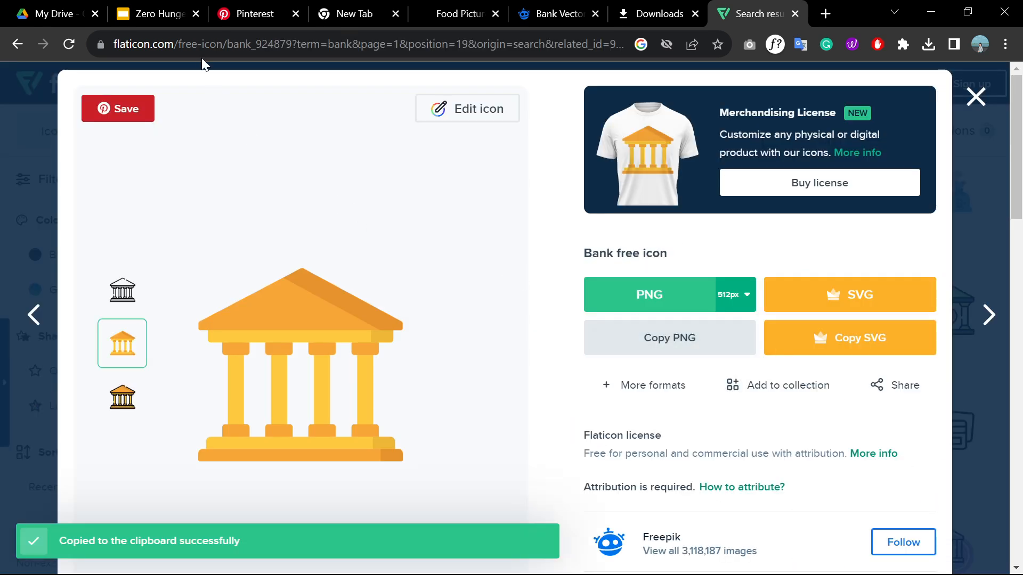
Step: Paste the Bank icon onto the "How to improve?" slide, align it with the left margin guide below the Diet icon and resize it
left_click(158, 19)
key("ctrl+v")
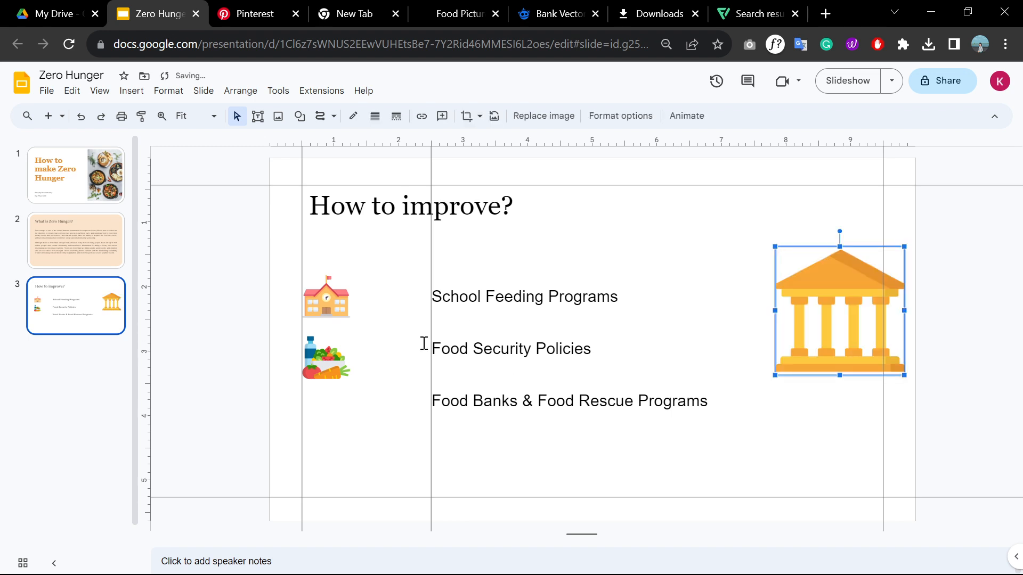
left_click_drag(581, 425, 378, 463)
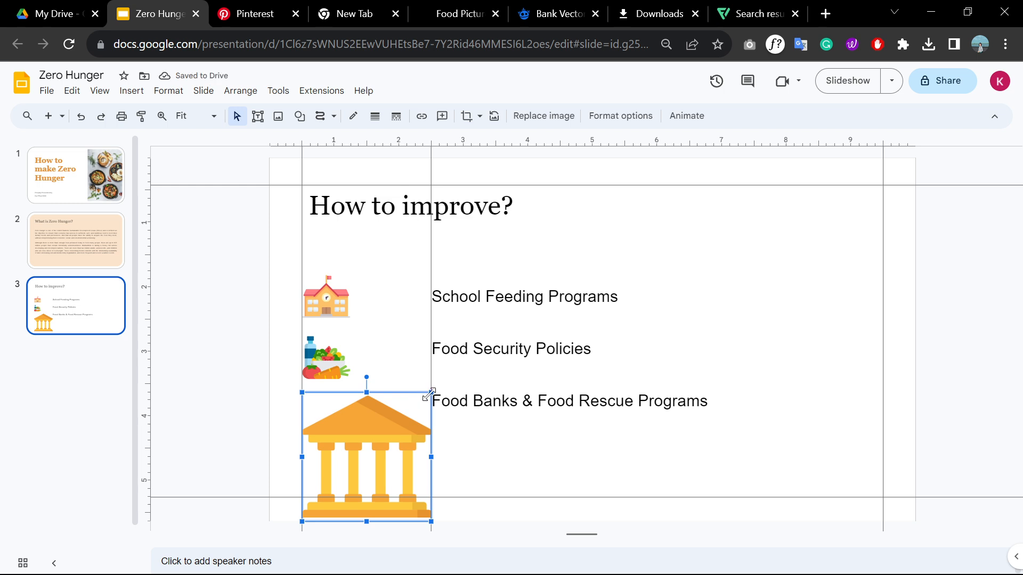
left_click_drag(758, 205, 628, 196)
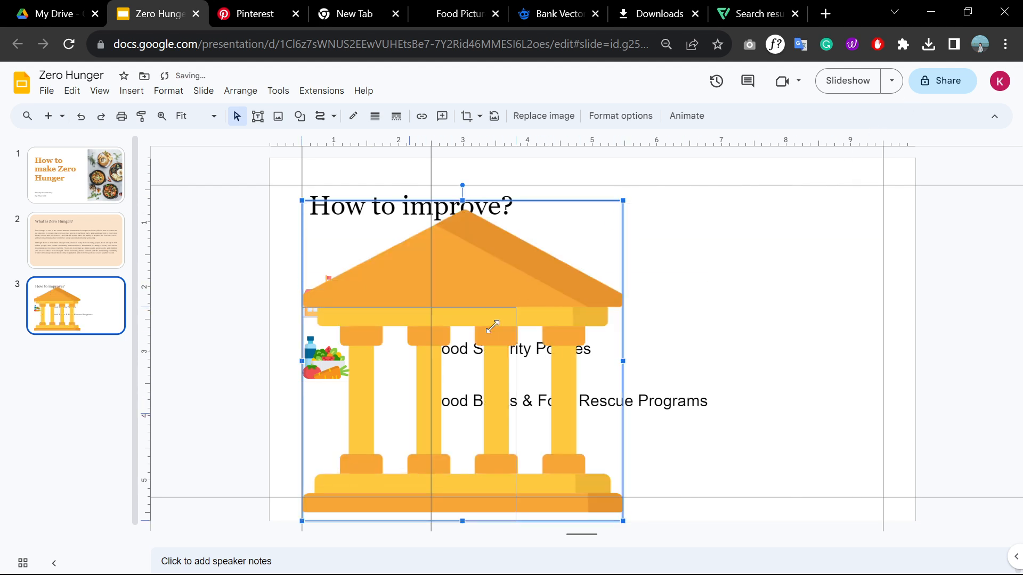
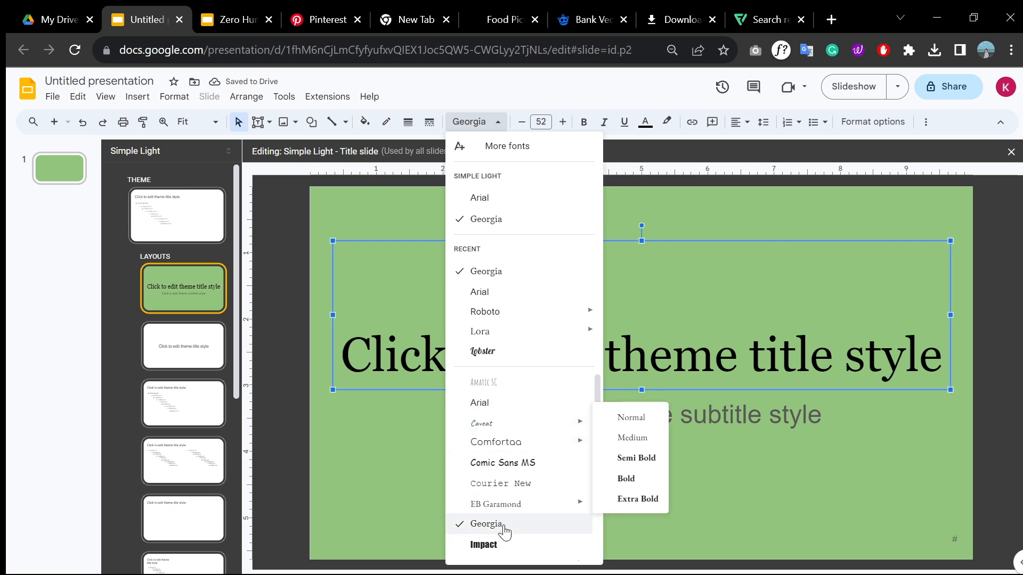
Step: In the untitled presentation's theme editor, look through the fonts offered for the Title slide layout's subtitle placeholder
left_click(725, 403)
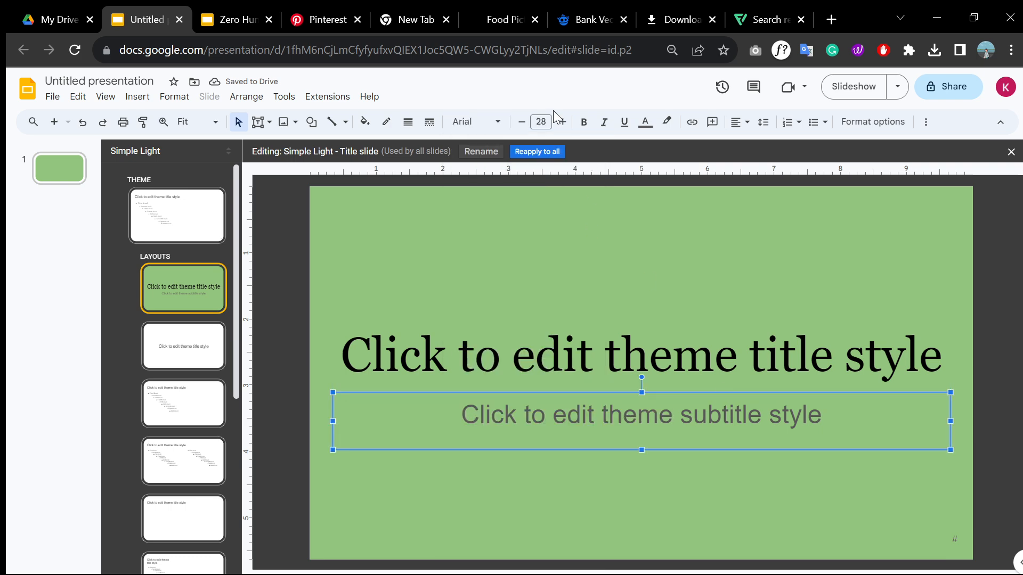
left_click(466, 122)
mouse_move(493, 443)
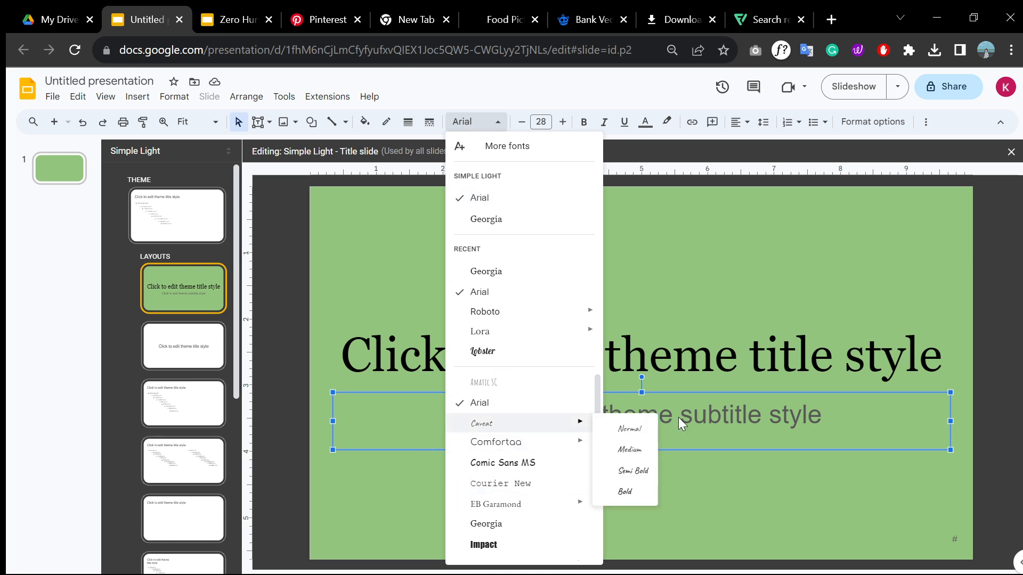
left_click(757, 330)
left_click(724, 240)
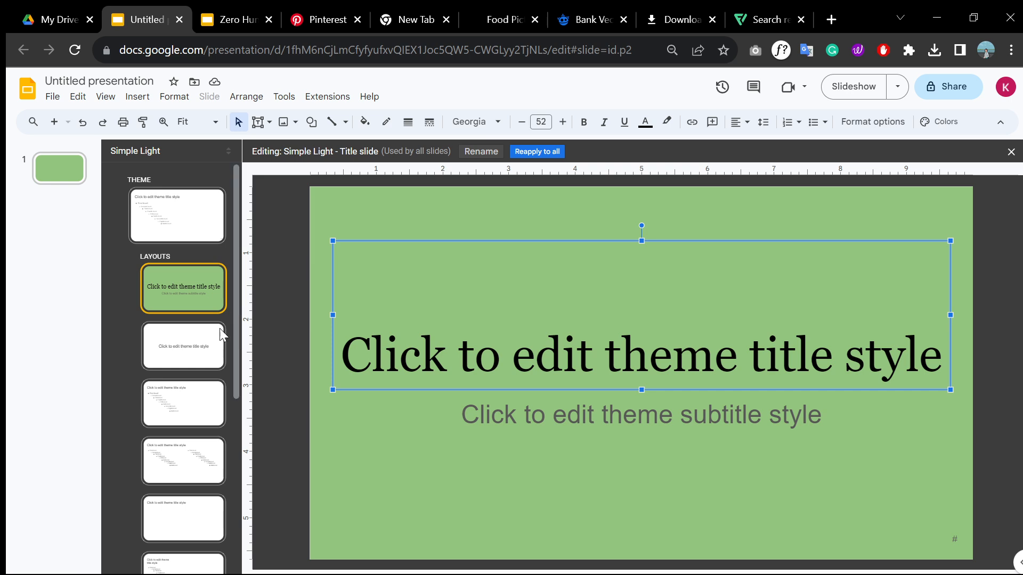
Step: Draw a rectangle on the Section header layout from the slide's upper-left corner, about 4.5 inches wide and the full slide height
left_click(180, 359)
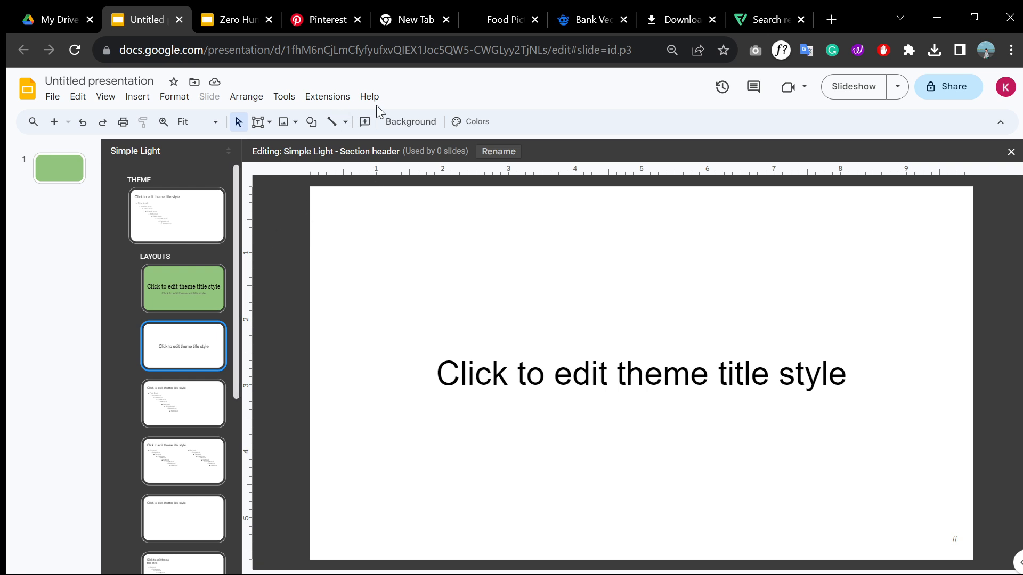
left_click(283, 123)
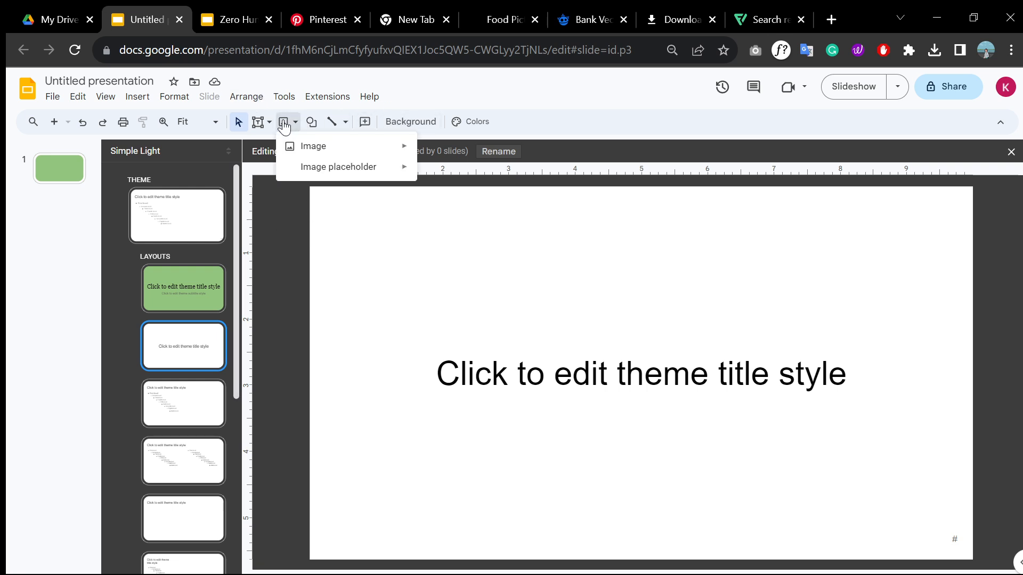
left_click(311, 124)
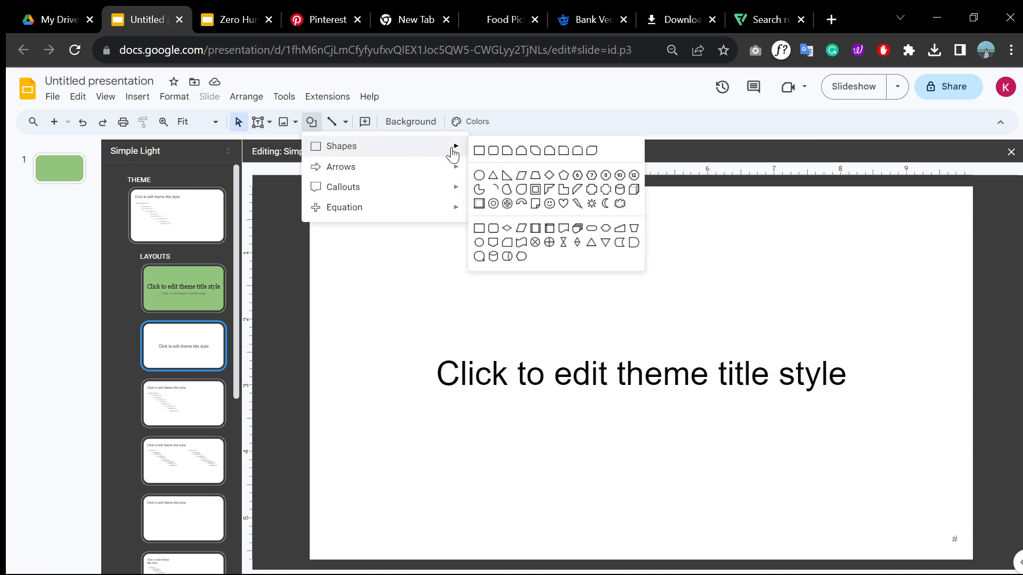
left_click(479, 151)
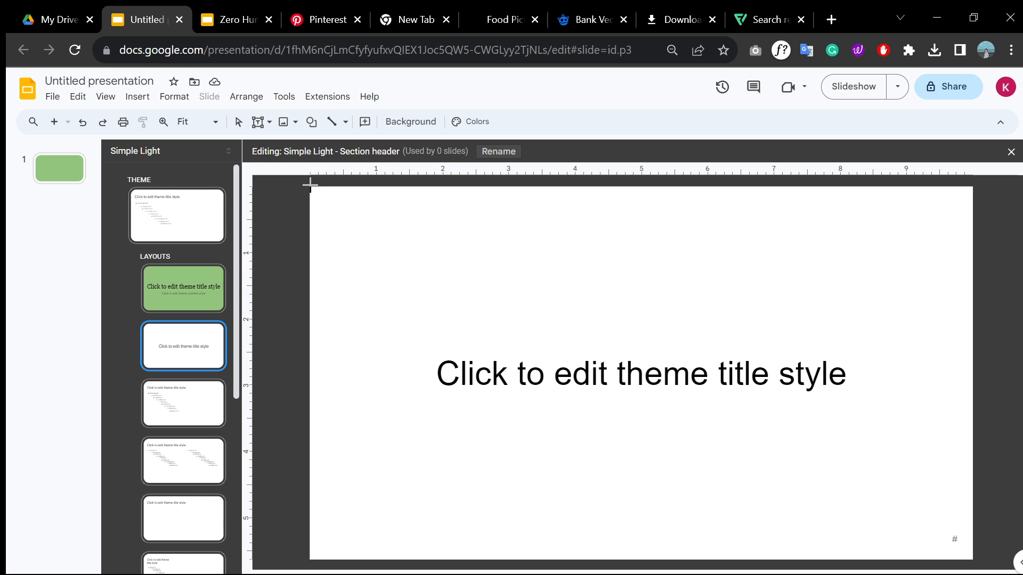
left_click_drag(310, 185, 610, 557)
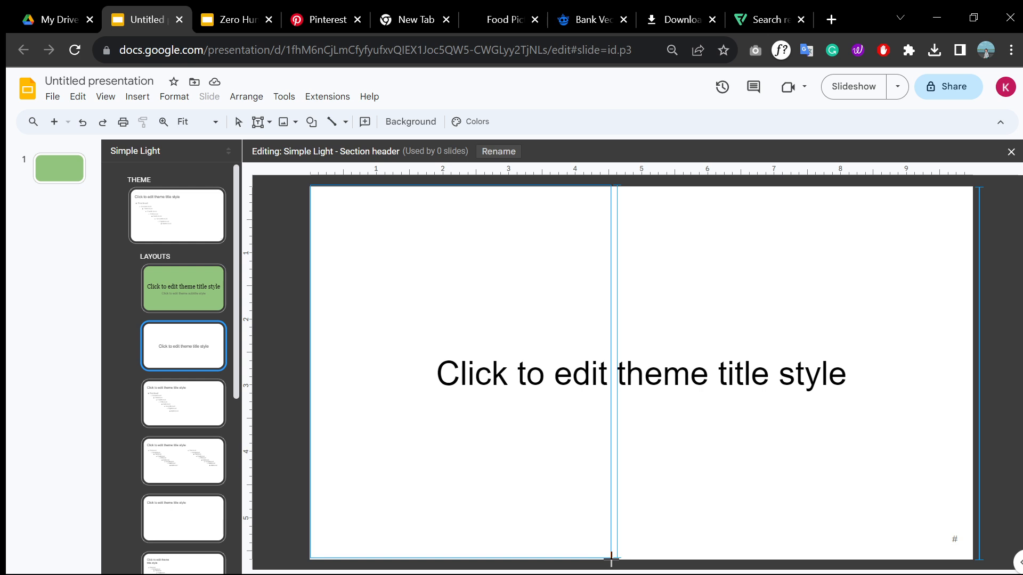
left_click_drag(611, 560, 611, 558)
Step: Delete the title placeholder from the Section header layout
triple_click(772, 366)
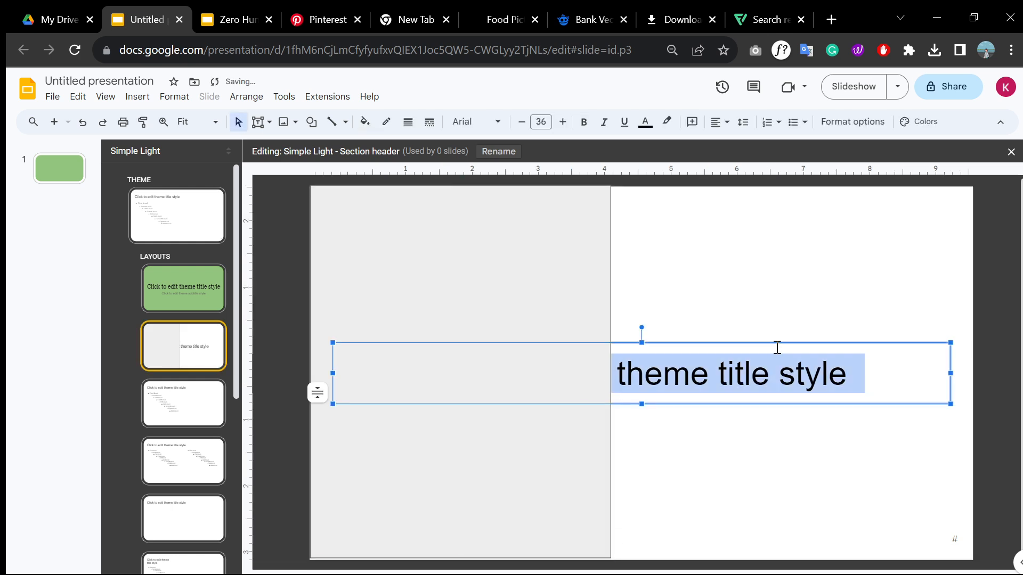
key("Escape")
key("Delete")
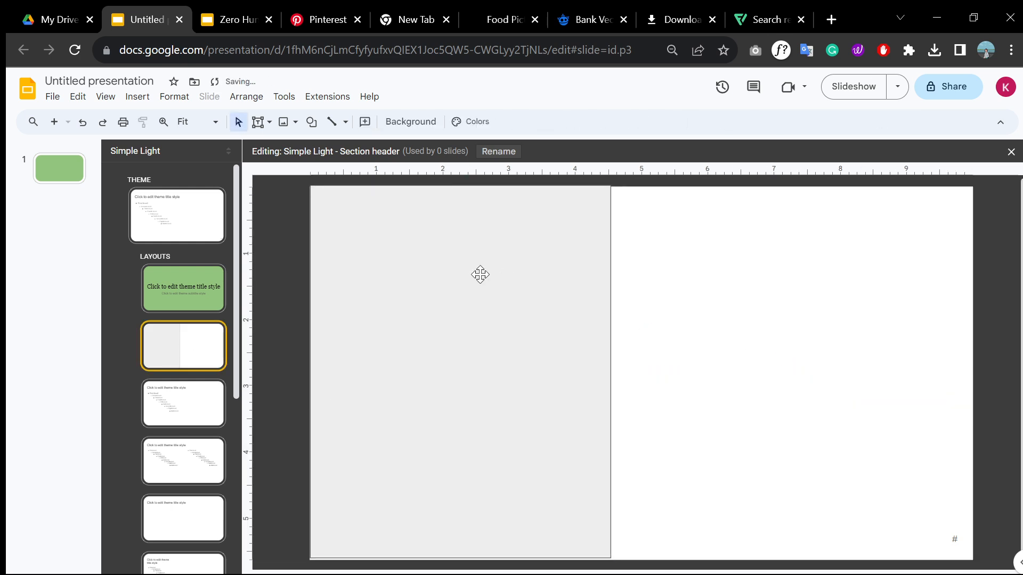
Step: Make the outline of the grey rectangle on the Section header layout transparent
left_click(479, 274)
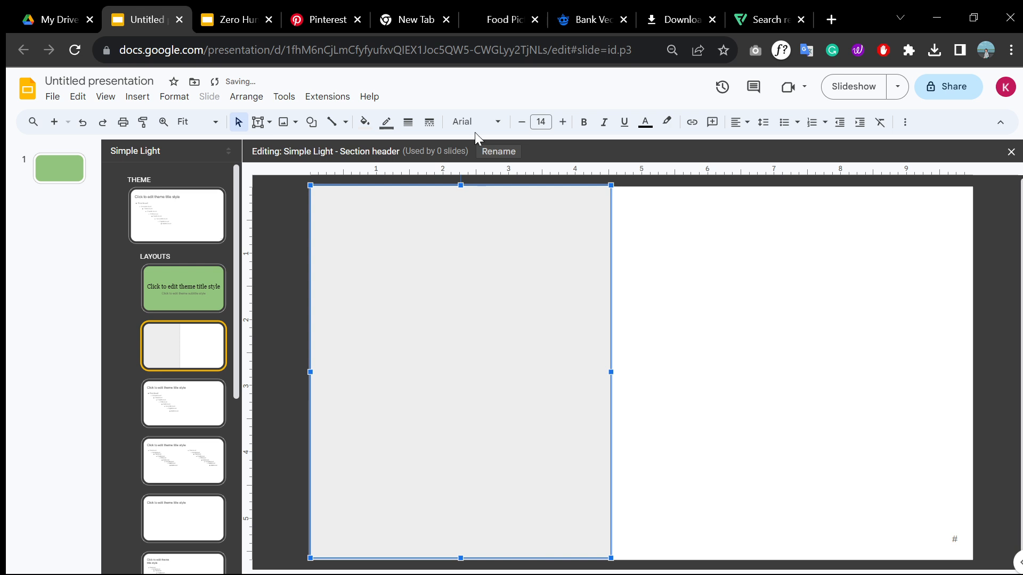
left_click(387, 123)
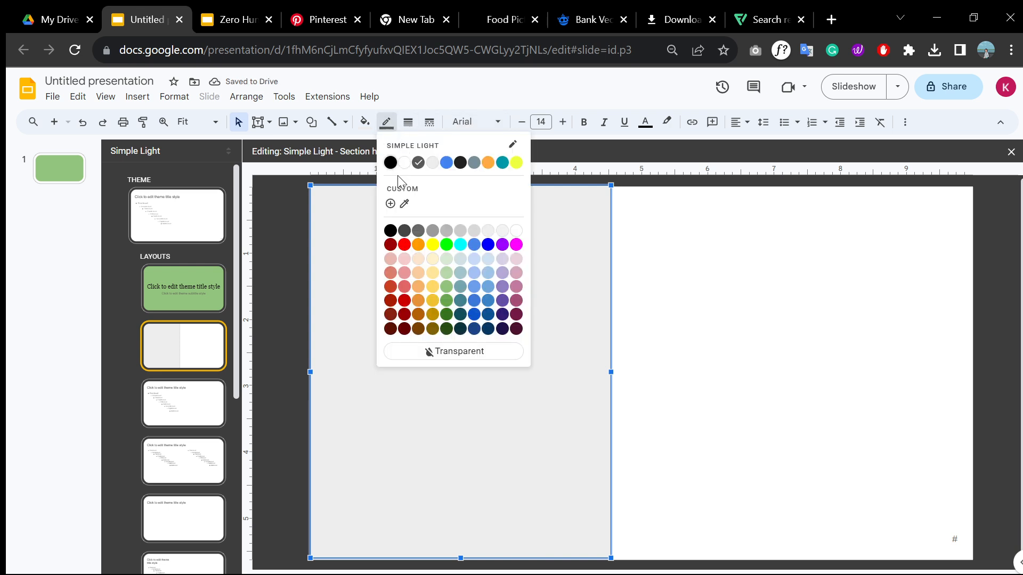
left_click(487, 349)
left_click(686, 339)
Step: Fill the Section header rectangle with the medium green one shade darker than the title layout's green
left_click(484, 266)
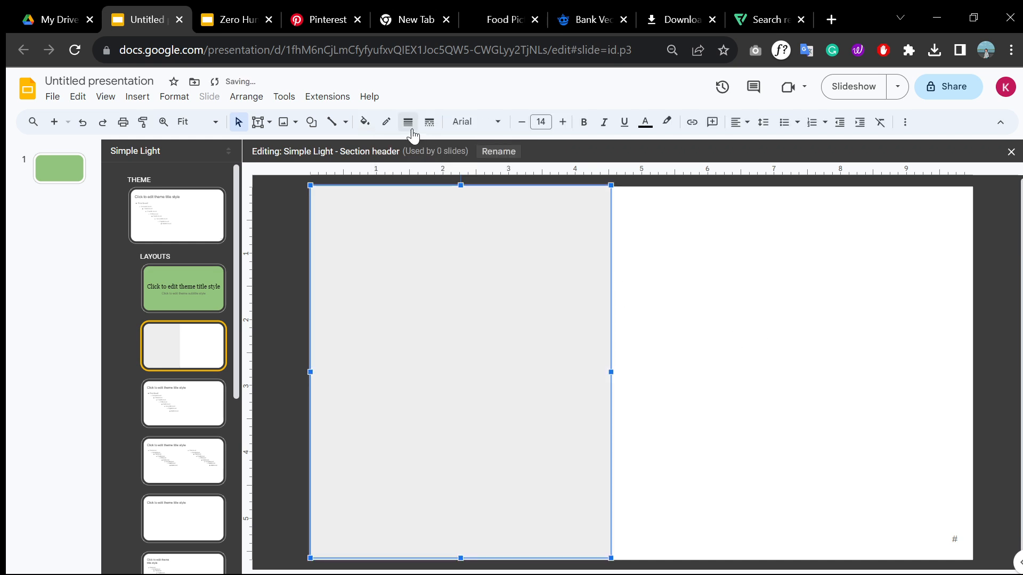
left_click(365, 121)
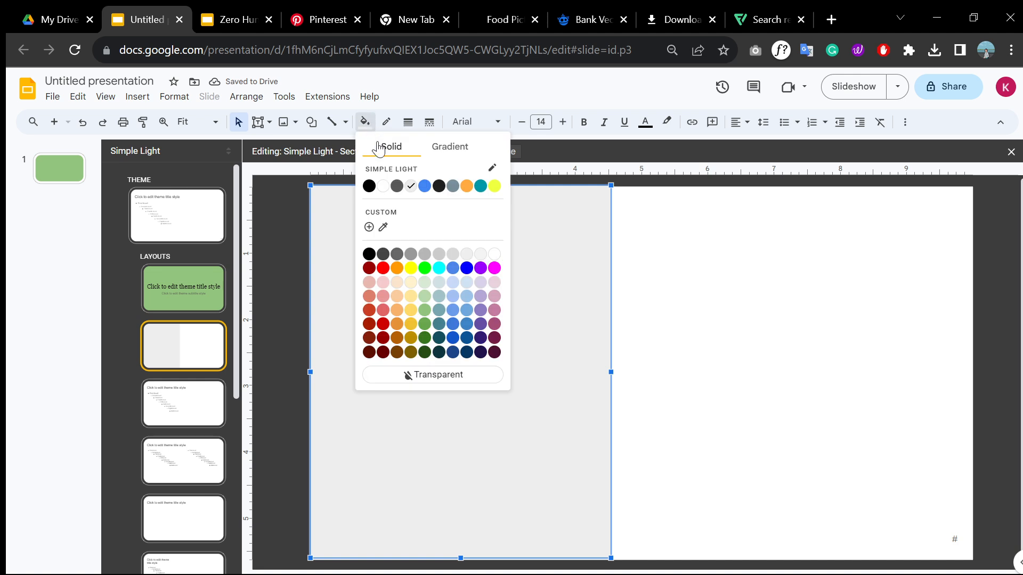
left_click(424, 310)
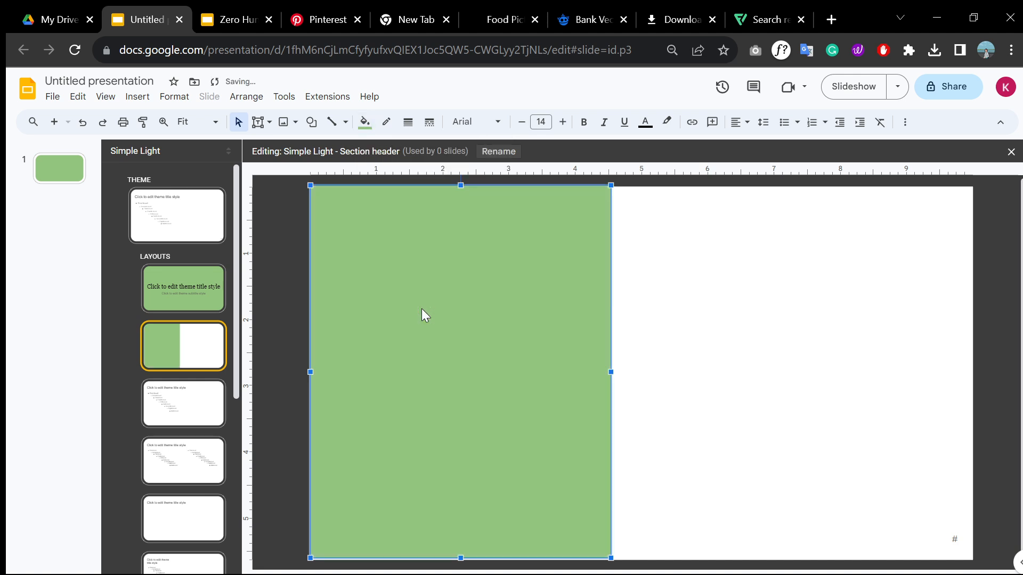
left_click(365, 121)
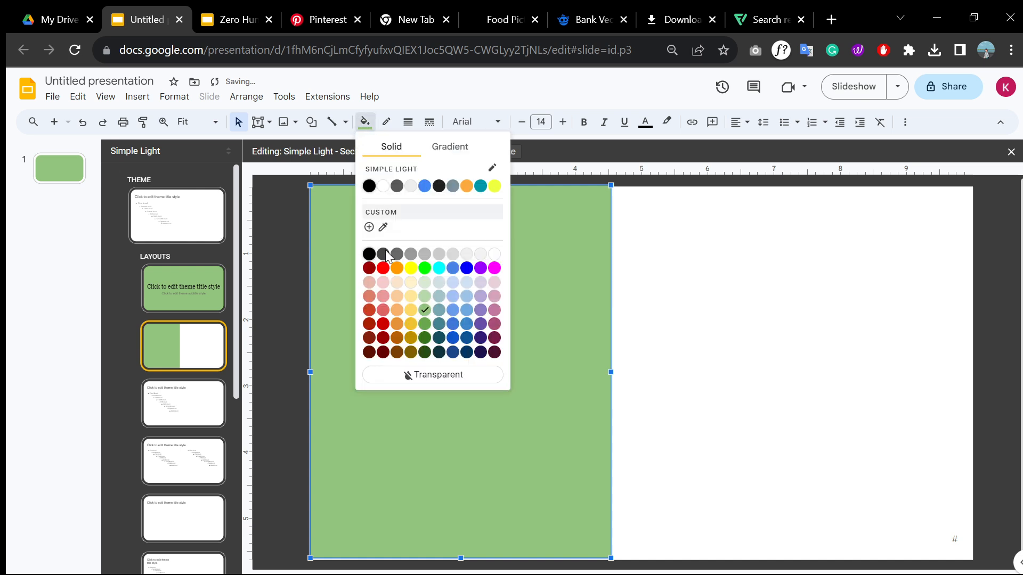
left_click(425, 324)
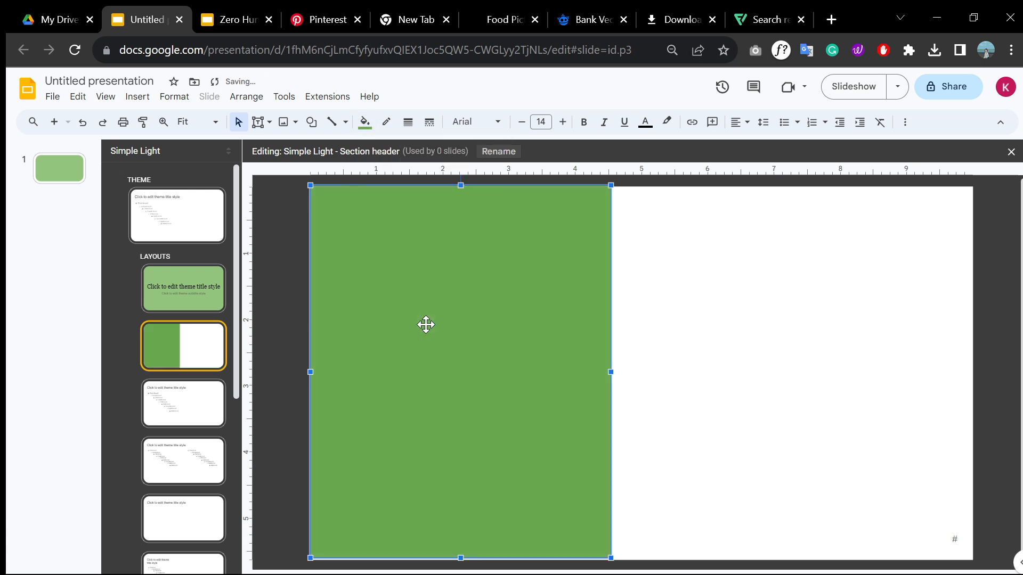
left_click(677, 309)
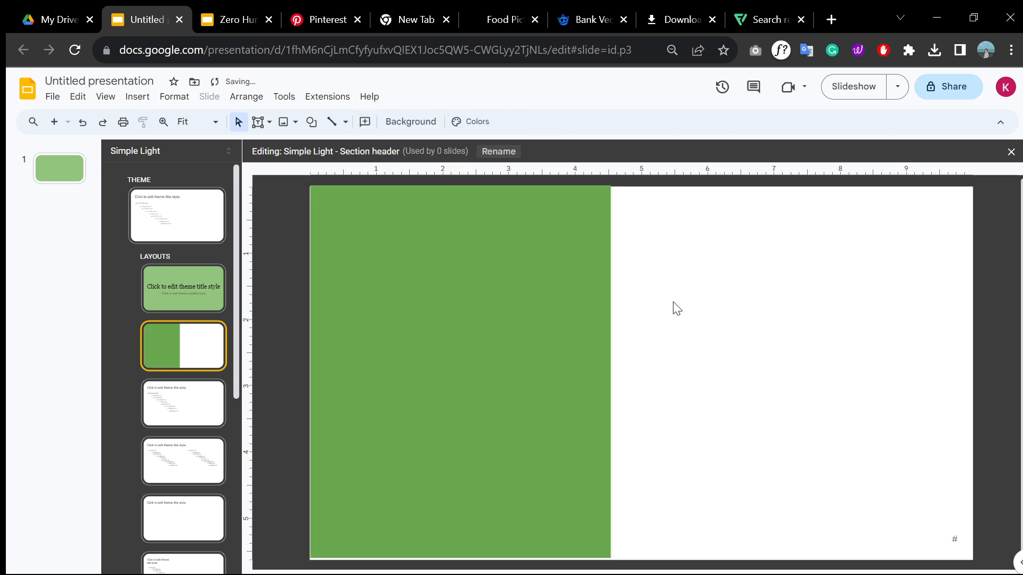
Step: Add a text box reading "Heading Here" in the upper part of the layout's white half
left_click(259, 122)
left_click(283, 147)
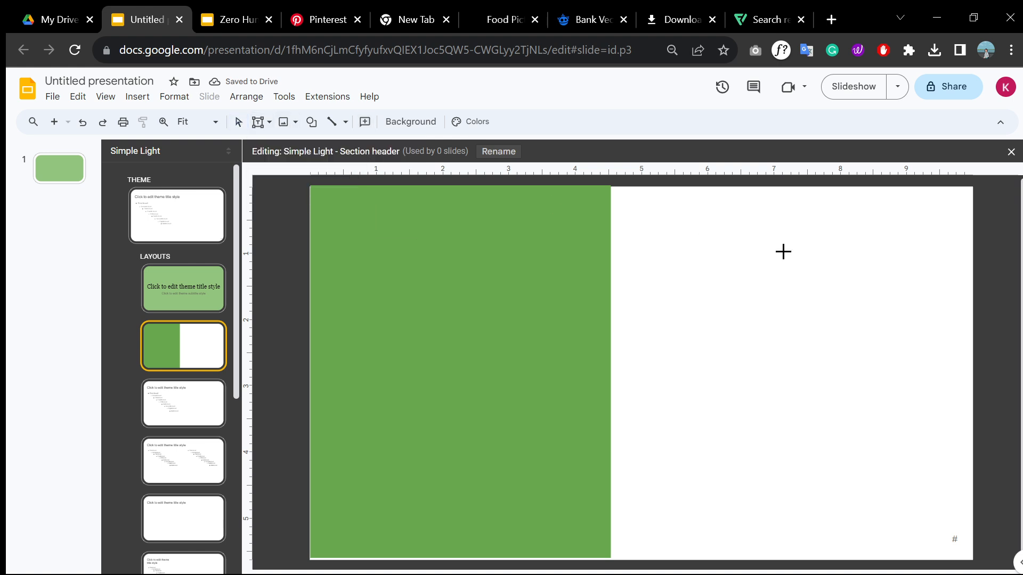
left_click_drag(652, 249, 924, 302)
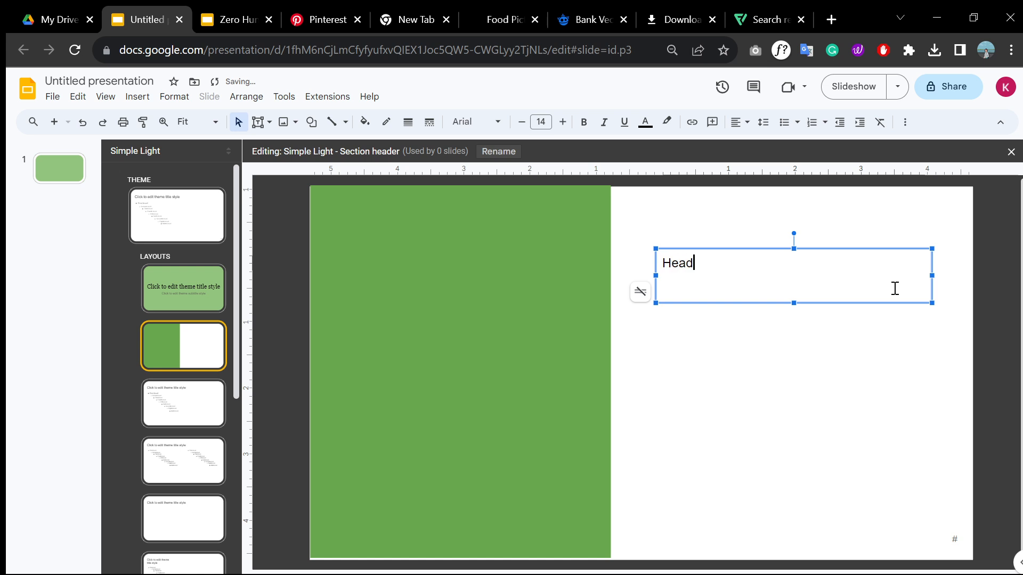
type("Heading Here")
Step: Format the "Heading Here" text in Georgia at size 24
key("ctrl+a")
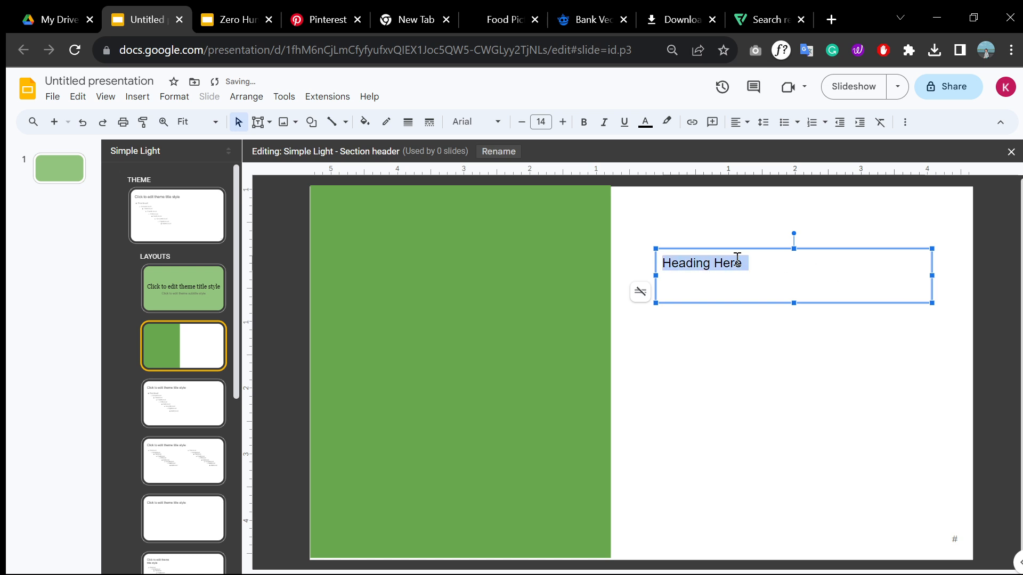
left_click(542, 121)
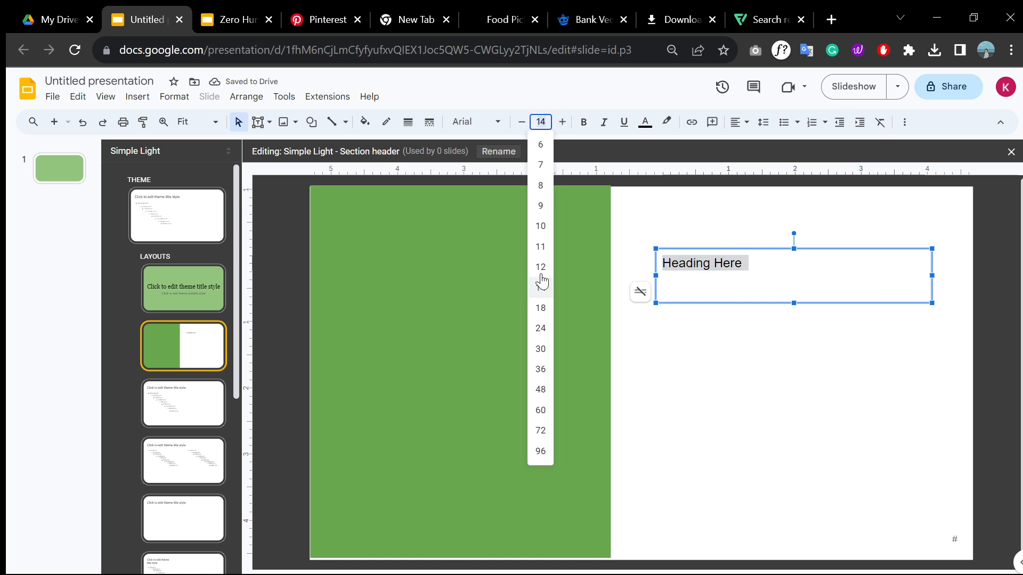
left_click(541, 324)
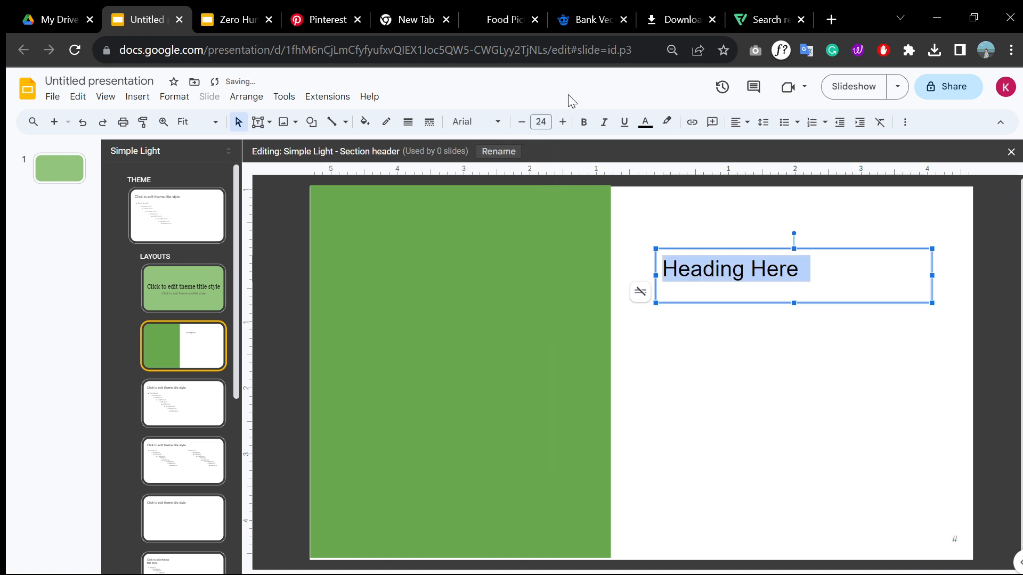
left_click(496, 122)
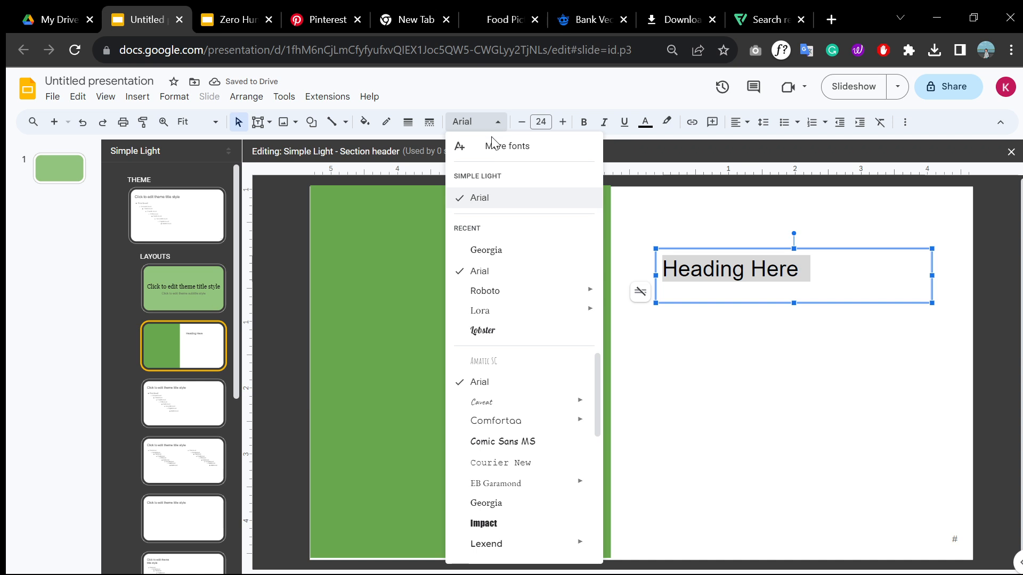
left_click(501, 260)
Step: Reduce the height of the "Heading Here" text box to fit its single line
left_click(791, 269)
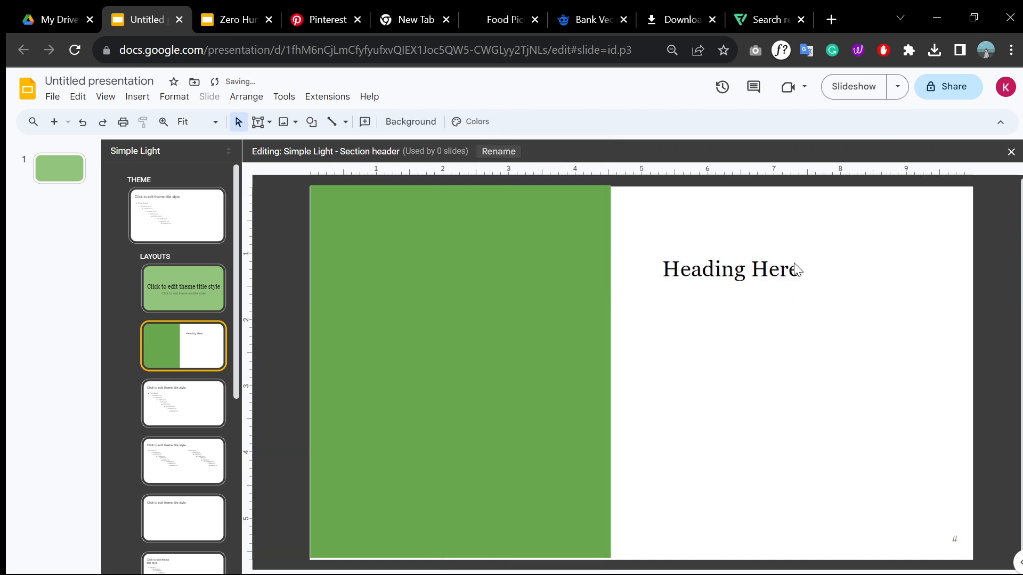
left_click_drag(795, 304, 792, 289)
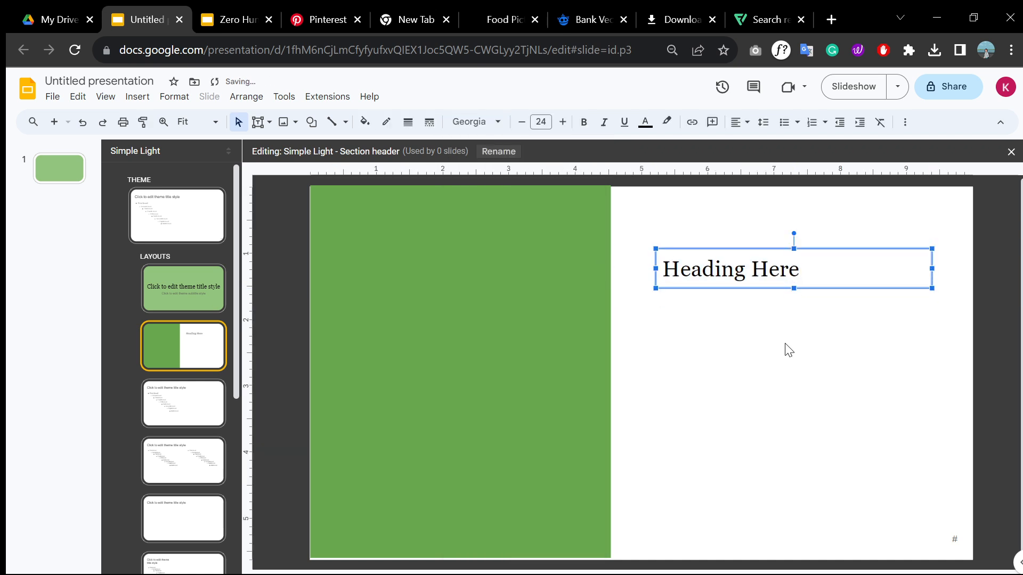
left_click(787, 350)
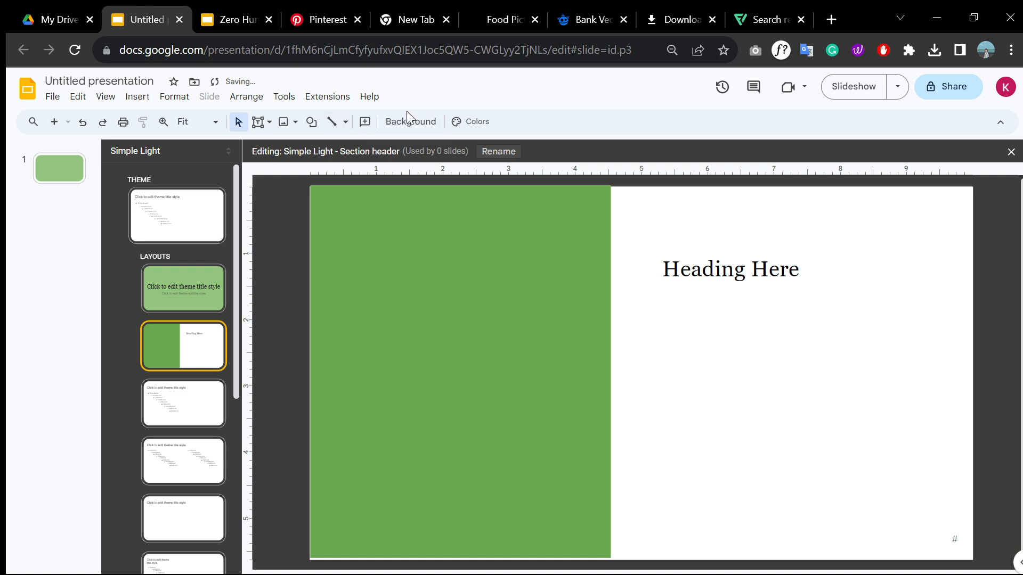
Step: Add a large text box below the heading containing "Enter Paragraph Text"
left_click(267, 122)
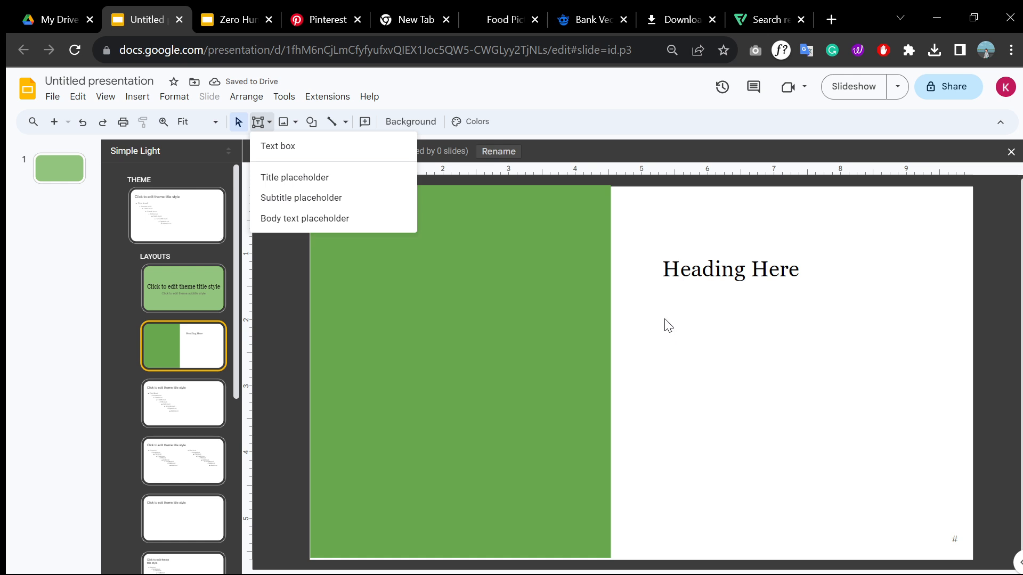
left_click(294, 146)
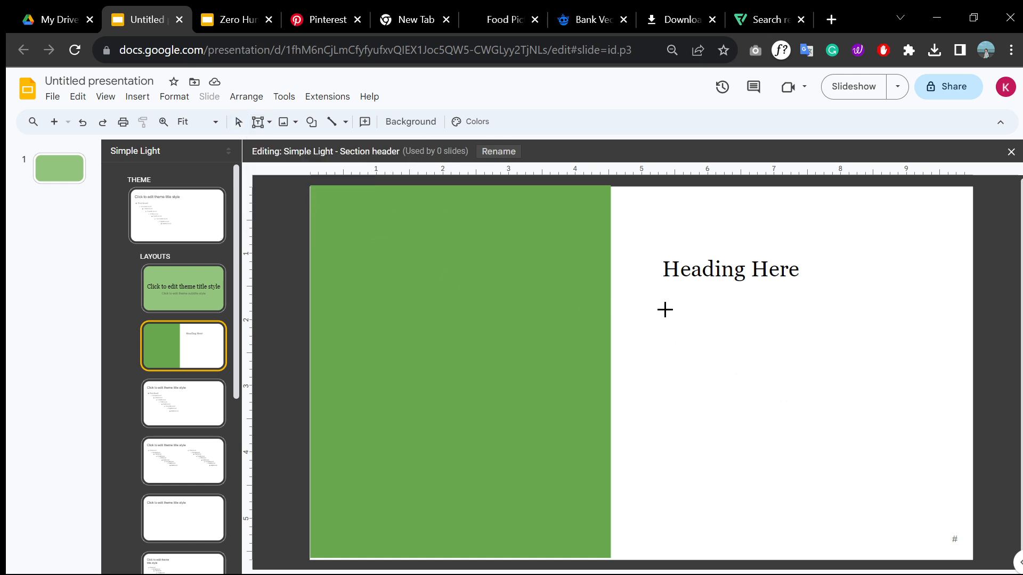
left_click_drag(659, 316, 931, 526)
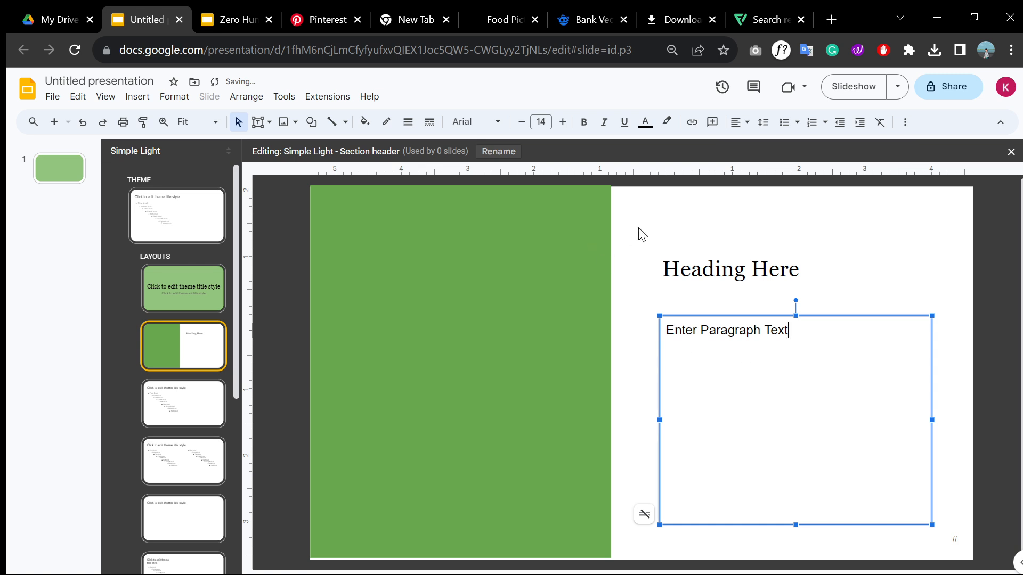
Step: Delete the title and body placeholders from the Title and body layout
left_click(168, 411)
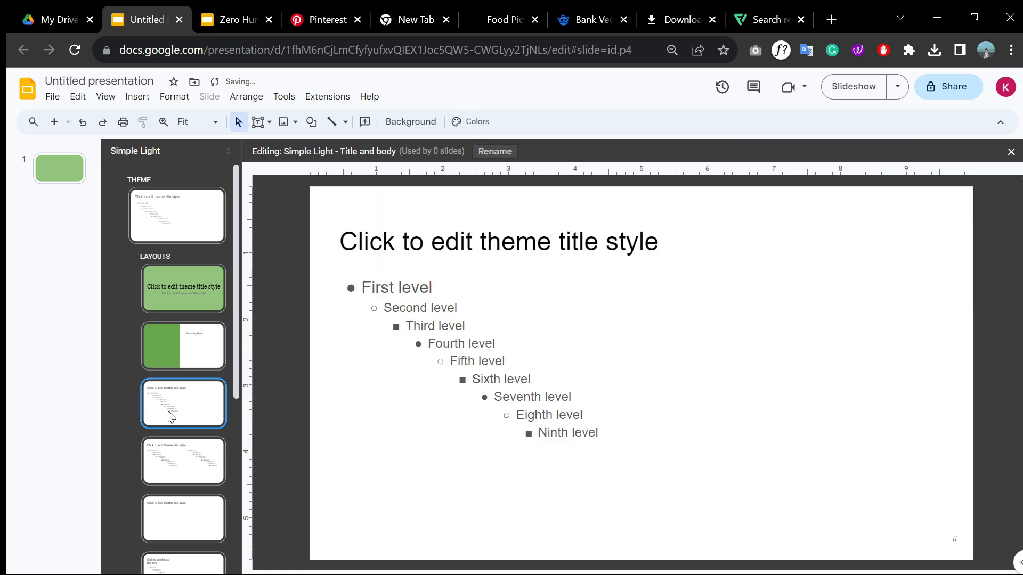
triple_click(439, 231)
left_click(431, 308)
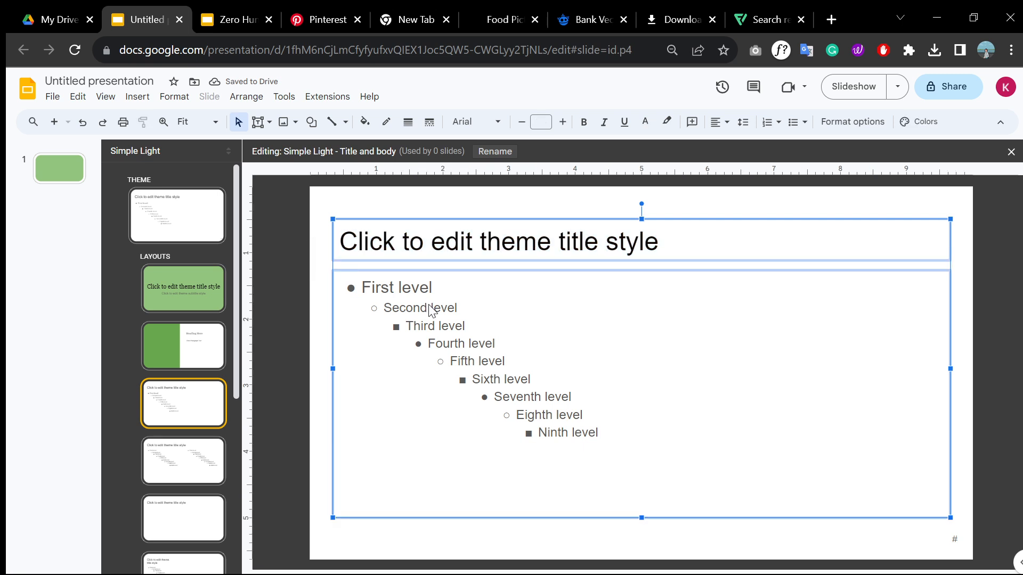
key("Delete")
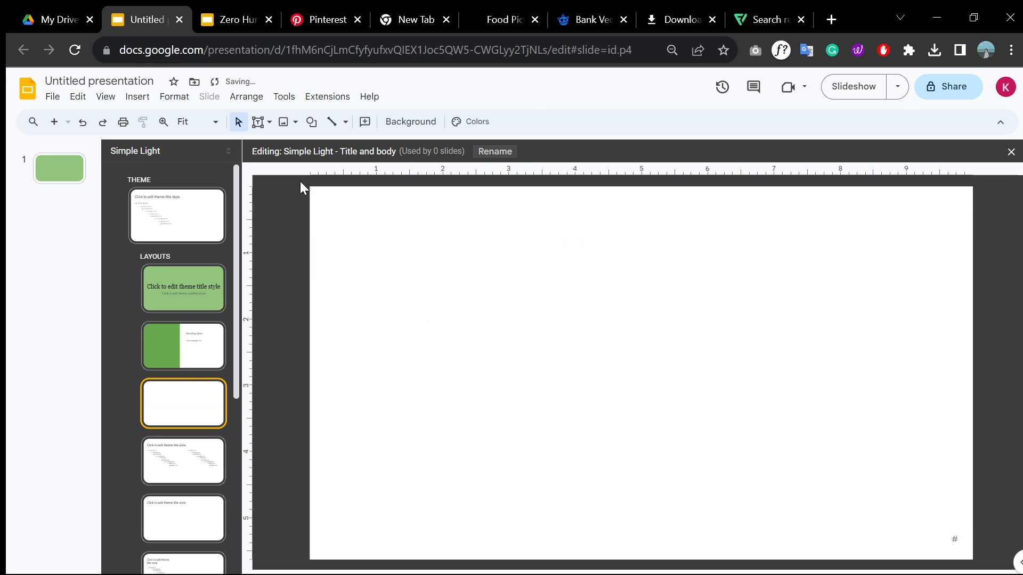
Step: Draw a full-width rectangle about 0.7 in high along the upper edge of the Title and body layout
left_click(314, 123)
mouse_move(336, 145)
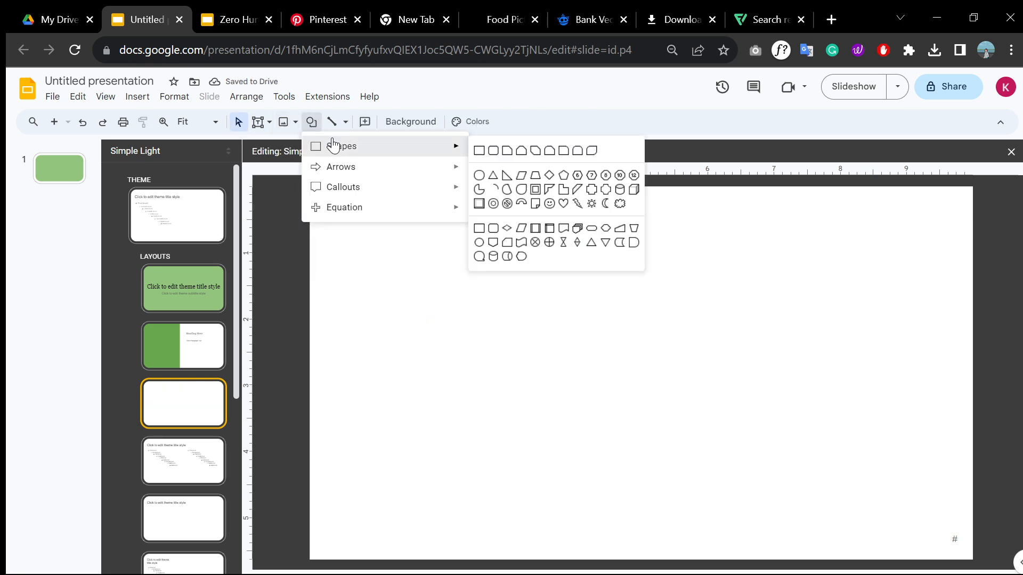
left_click(478, 151)
left_click_drag(310, 185, 971, 233)
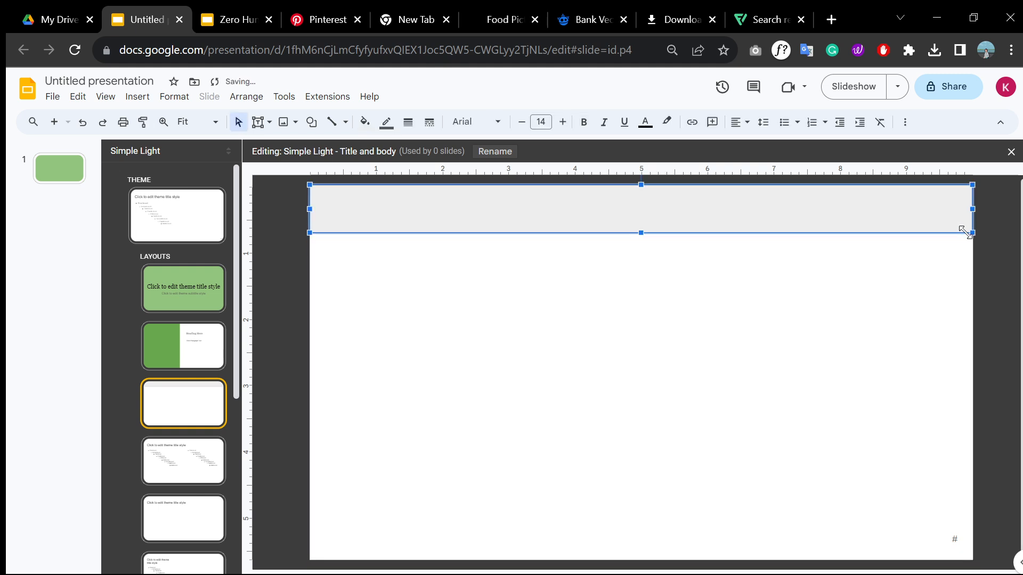
Step: Style the banner rectangle with a transparent outline and light green fill, and extend its height downward to about 1.1 in
left_click(386, 122)
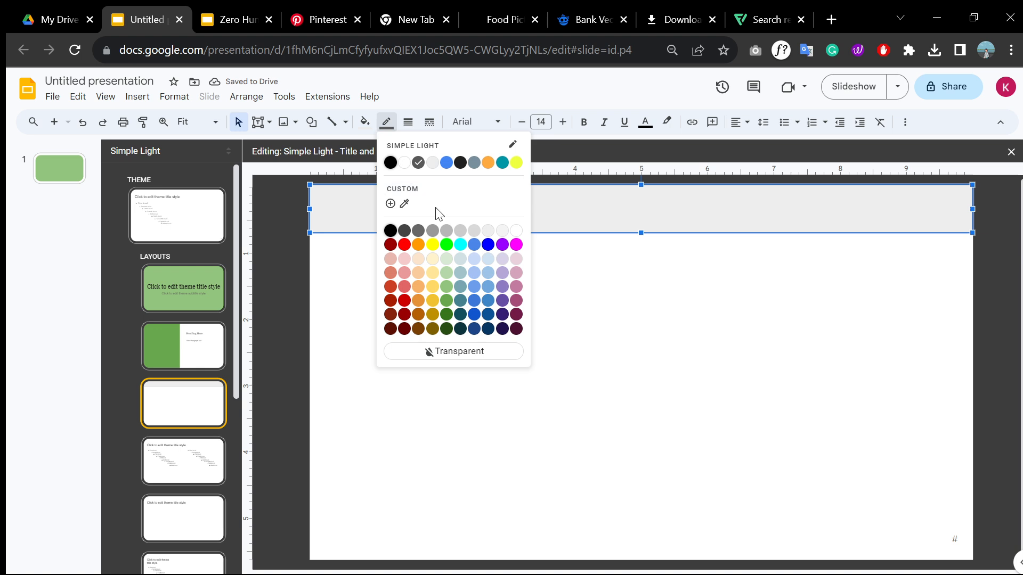
left_click(390, 162)
left_click(365, 122)
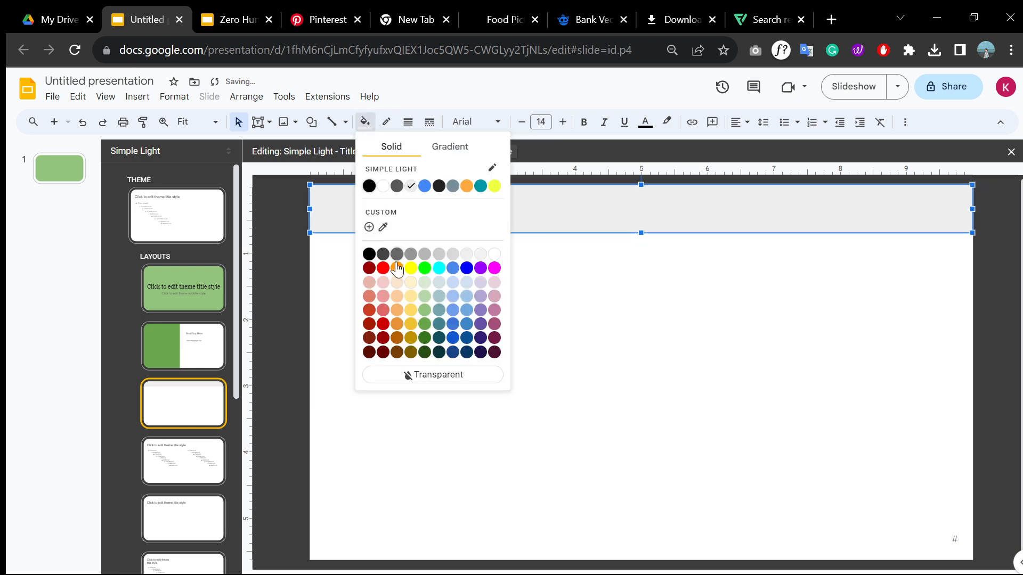
left_click(424, 312)
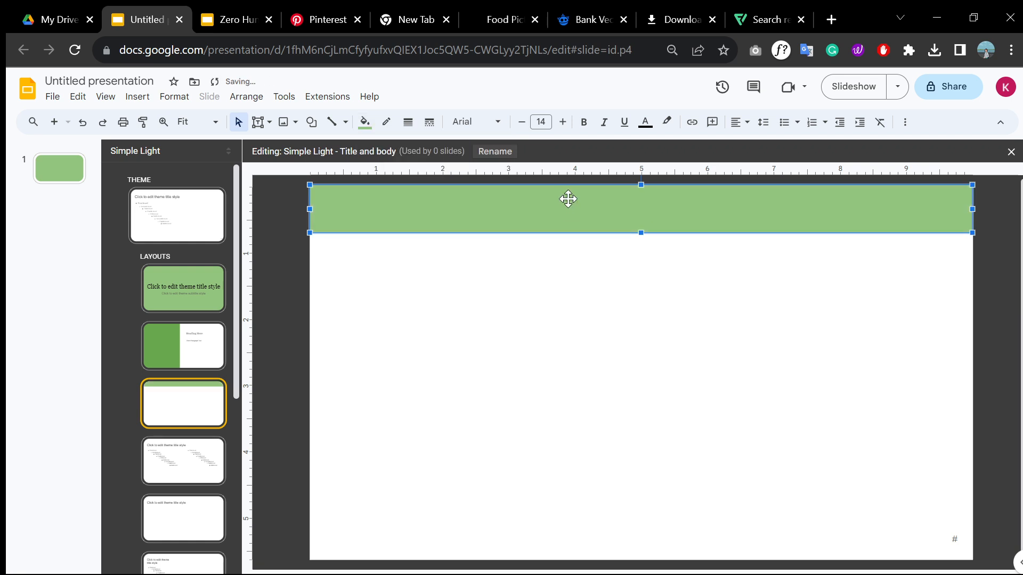
left_click_drag(642, 232, 648, 257)
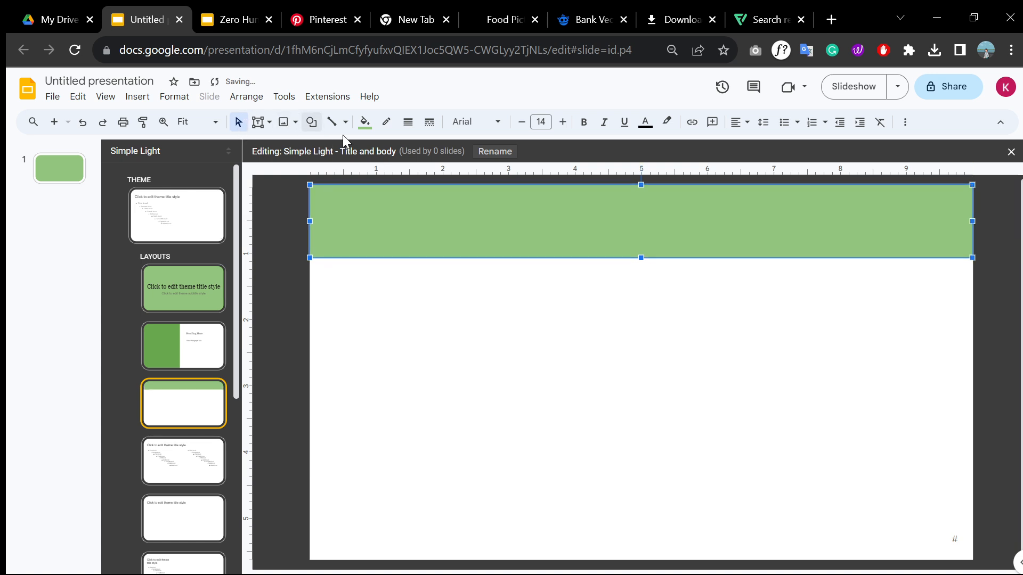
Step: Add a wide text box reading "Enter Title Here" inside the green banner
left_click(258, 122)
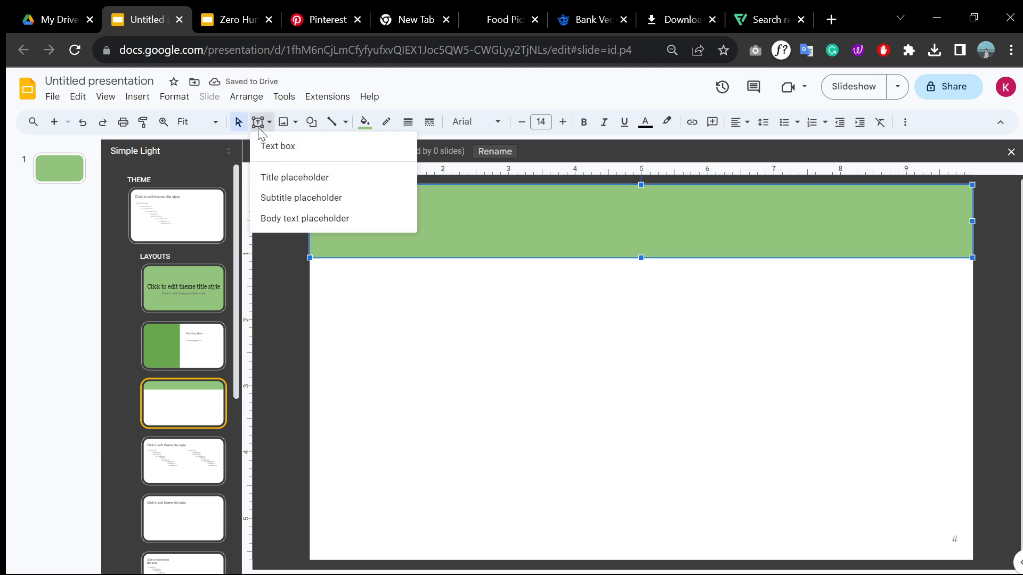
left_click(287, 150)
left_click_drag(398, 202, 823, 240)
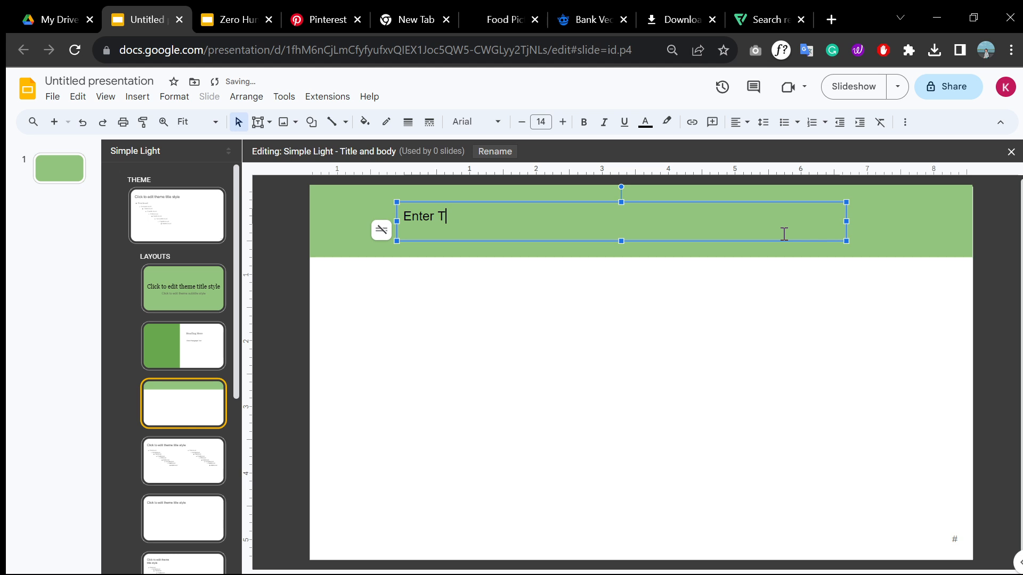
Step: Set the "Enter Title Here" text to font size 24
key("ctrl+a")
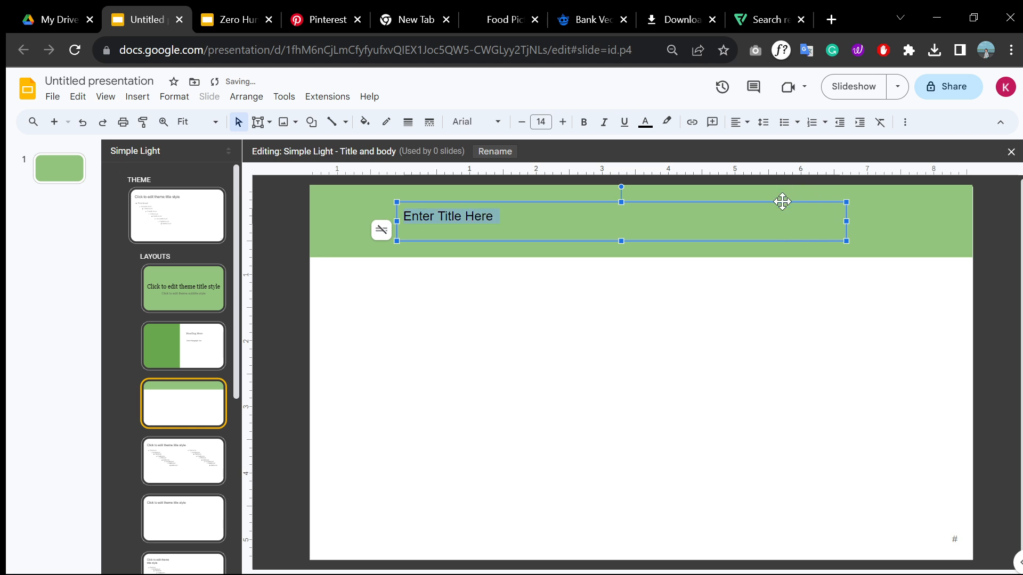
left_click(544, 120)
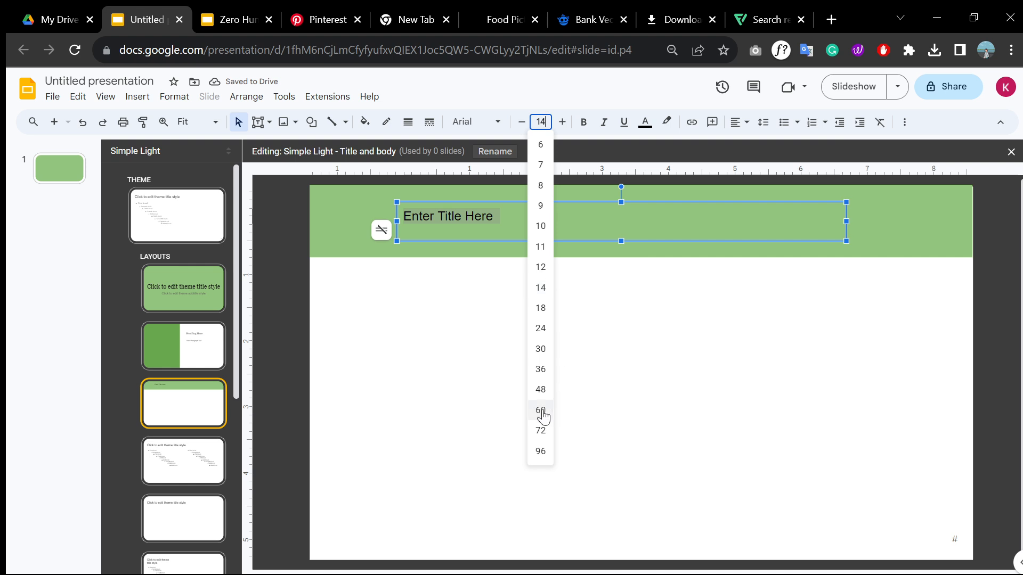
left_click(542, 367)
left_click(544, 122)
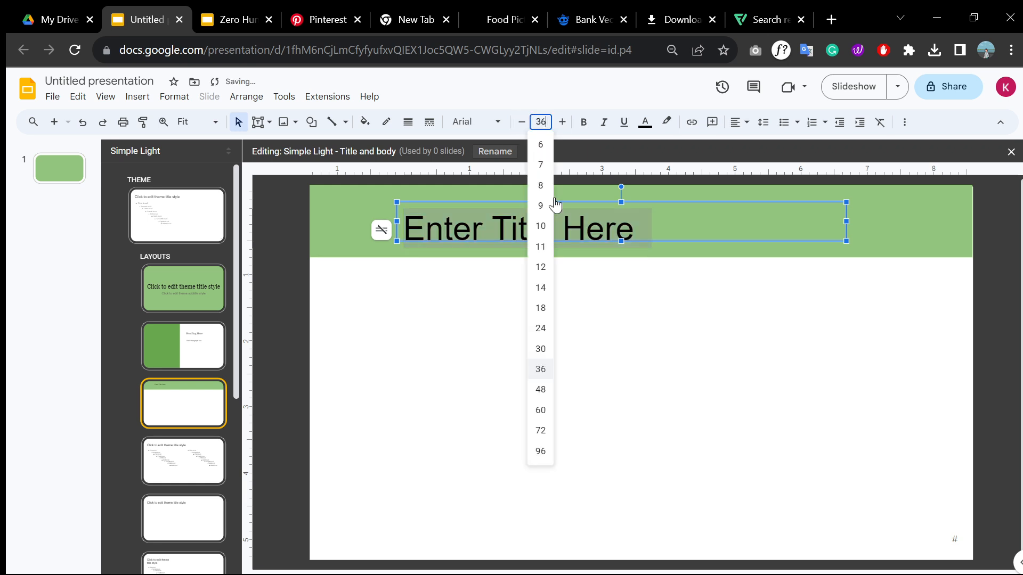
left_click(546, 330)
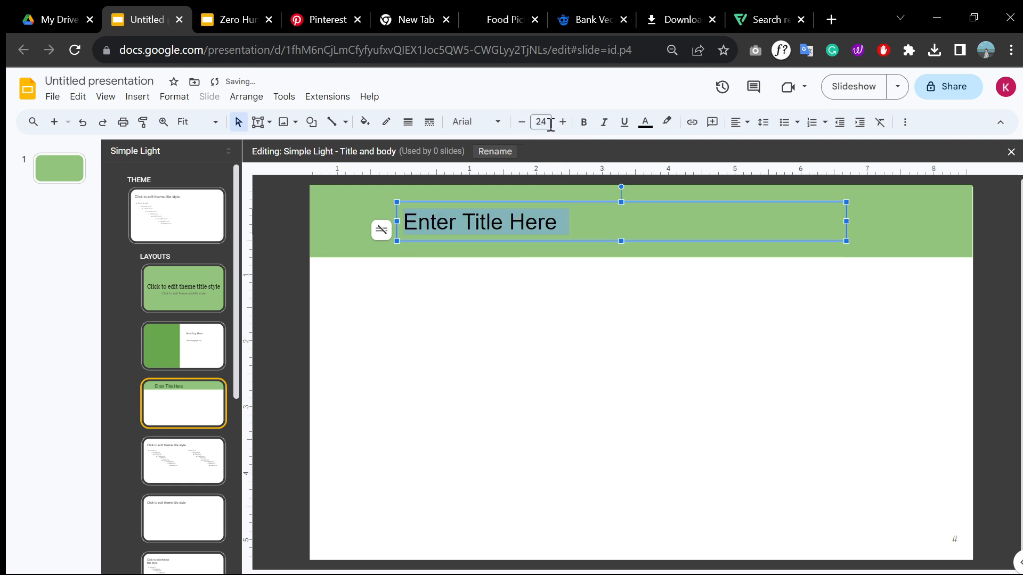
Step: Set the "Enter Title Here" text to the Georgia font and centre-align it
left_click(475, 127)
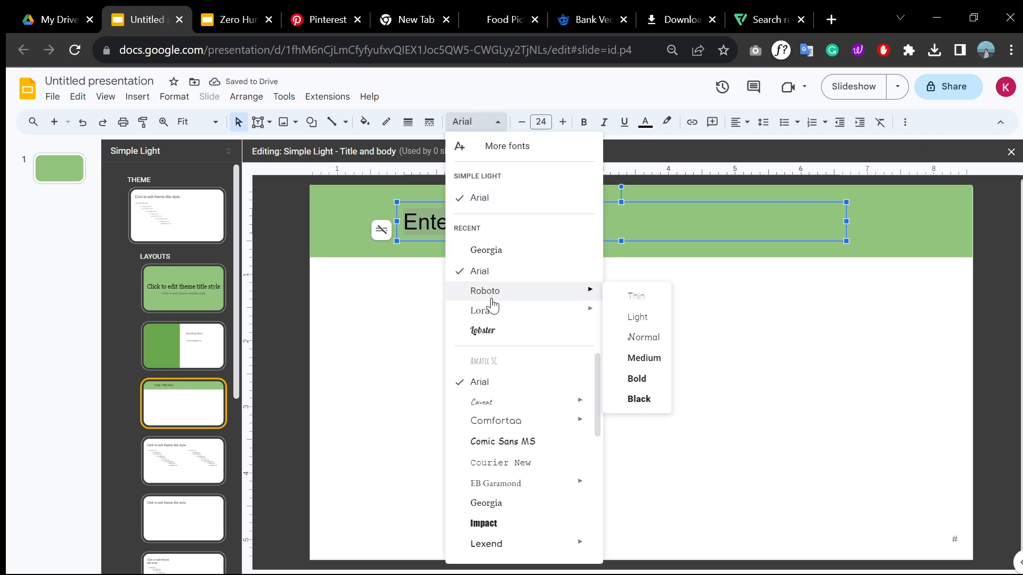
left_click(510, 248)
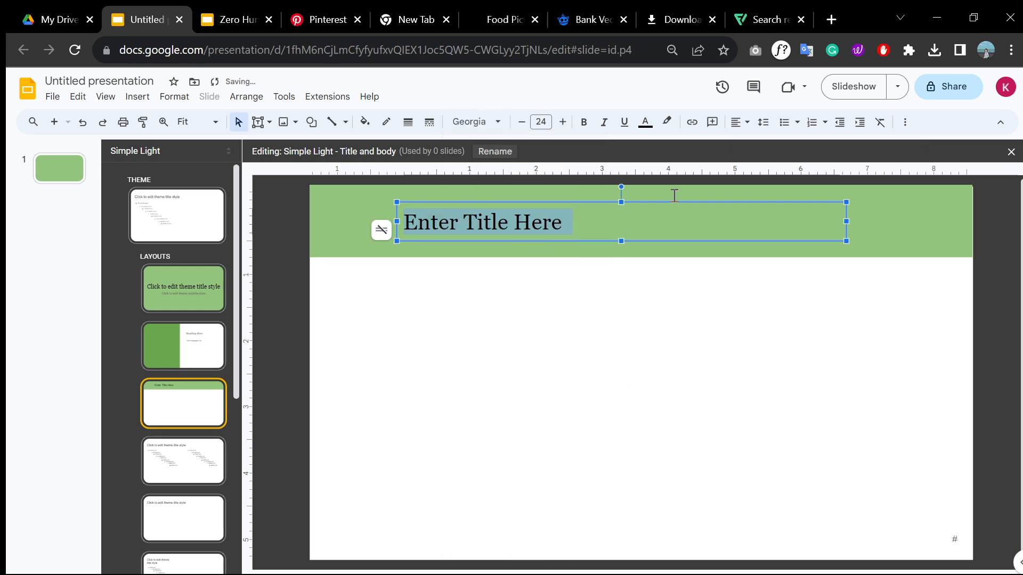
left_click(740, 126)
left_click(756, 145)
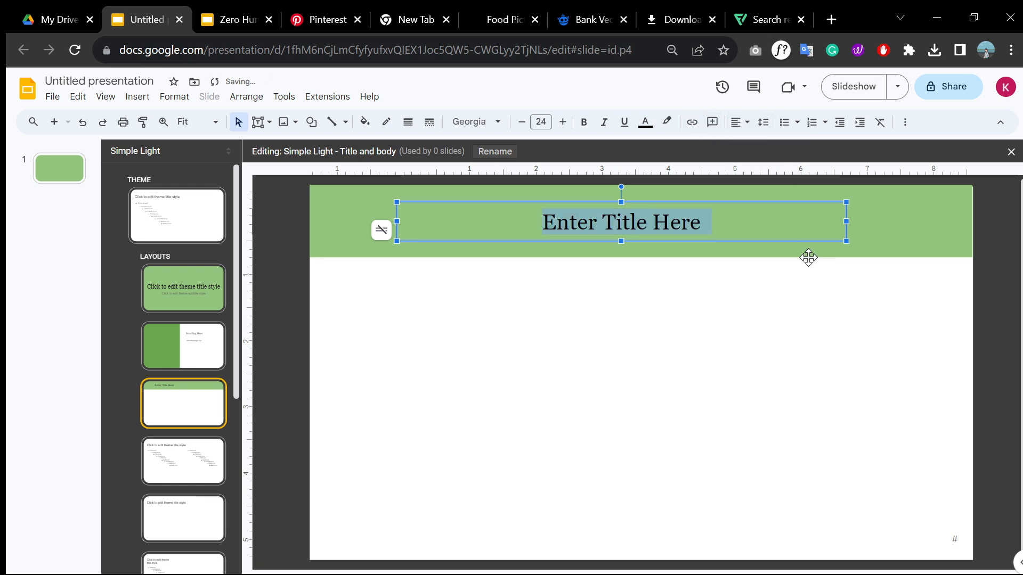
left_click(832, 294)
Step: Reposition the "Enter Title Here" text box so it is centred horizontally within the green banner
left_click(692, 208)
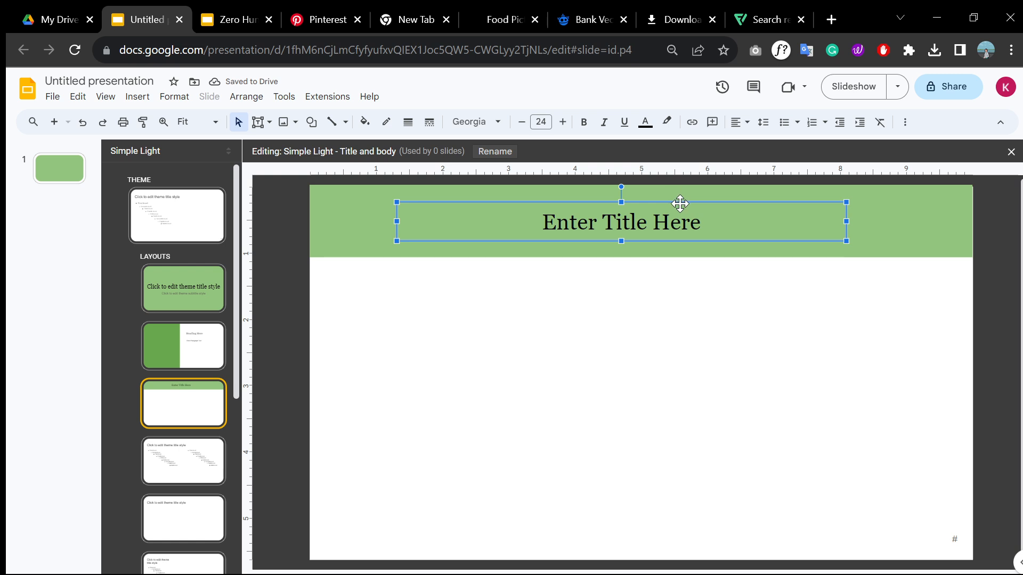
left_click_drag(687, 201, 695, 200)
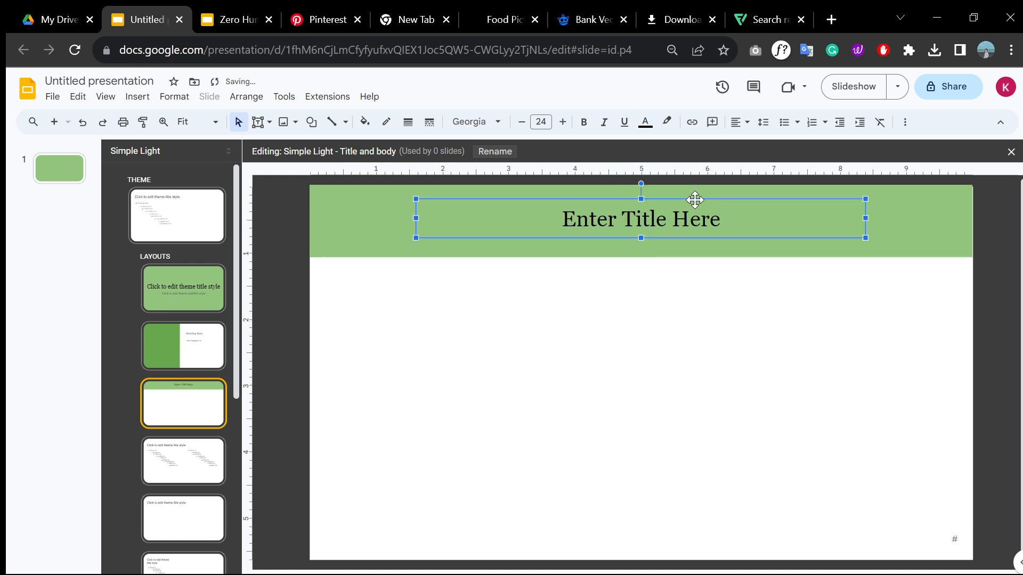
left_click(725, 248)
left_click(727, 234)
Step: Delete the title placeholder and both bulleted text placeholders from the Title and two columns layout
left_click(153, 389)
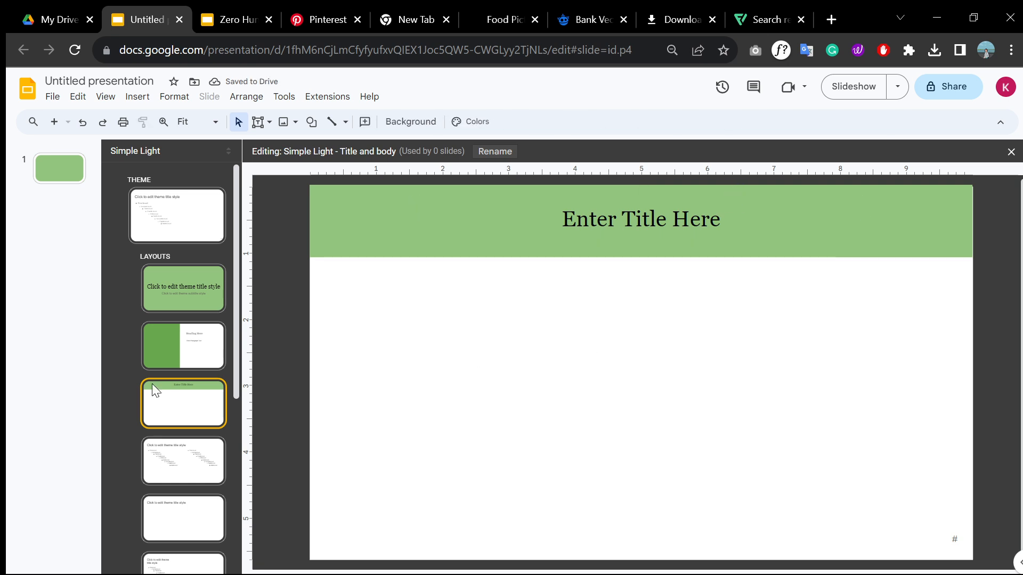
scroll(201, 262, "down", 2)
left_click(197, 218)
left_click(197, 271)
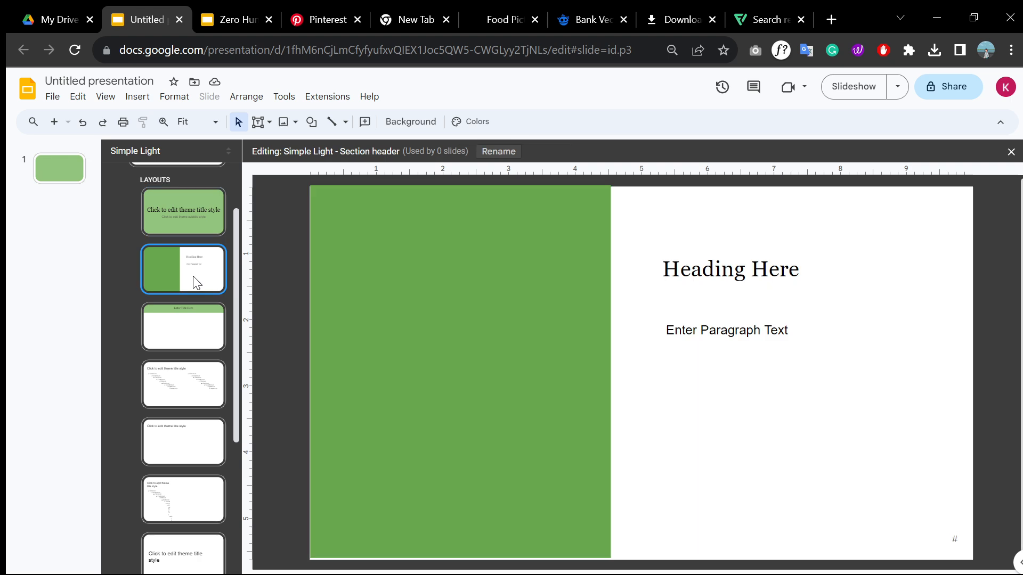
left_click(203, 334)
left_click(199, 384)
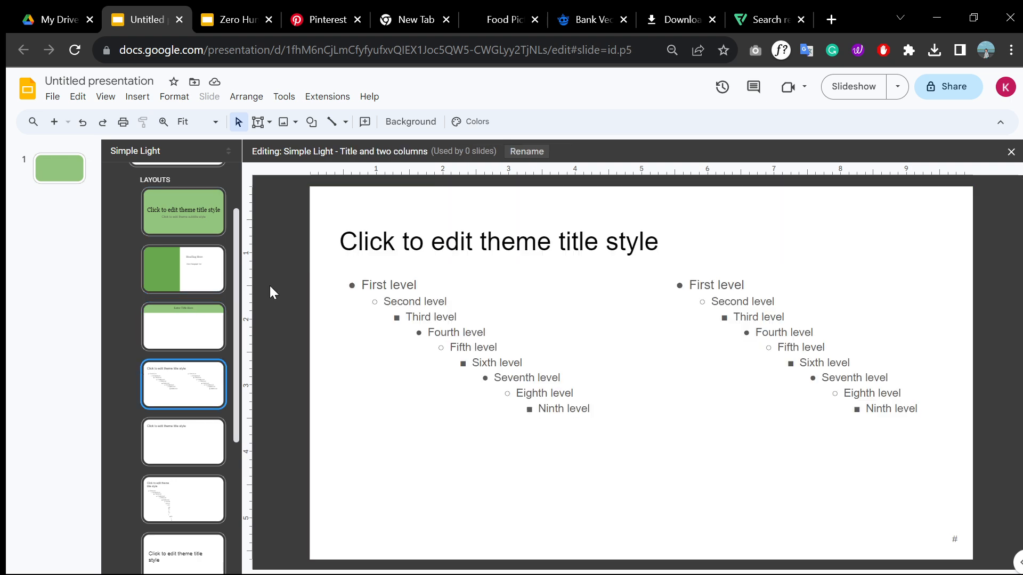
left_click(396, 227)
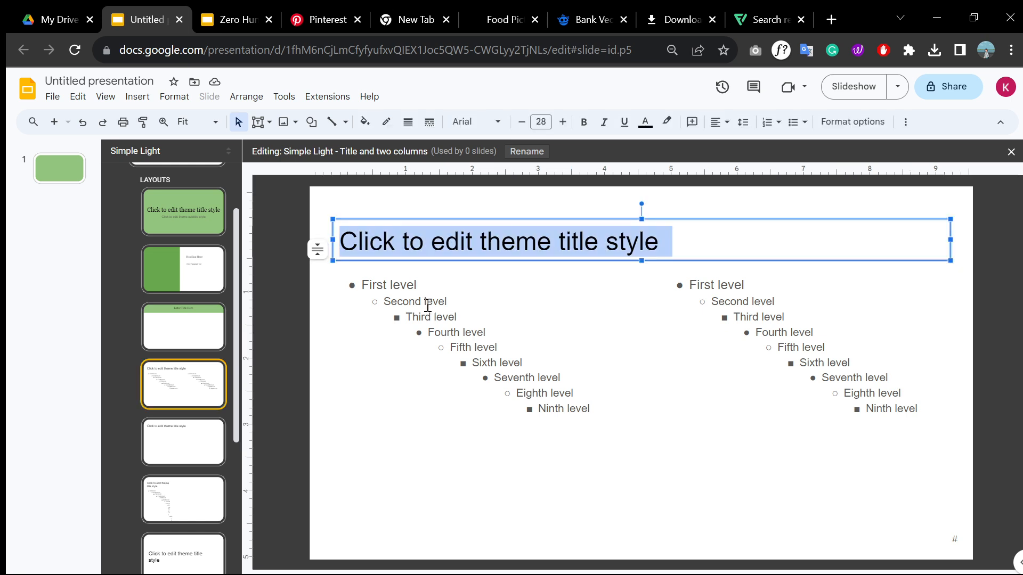
left_click(427, 303, "shift")
left_click(760, 324, "shift")
key("Delete")
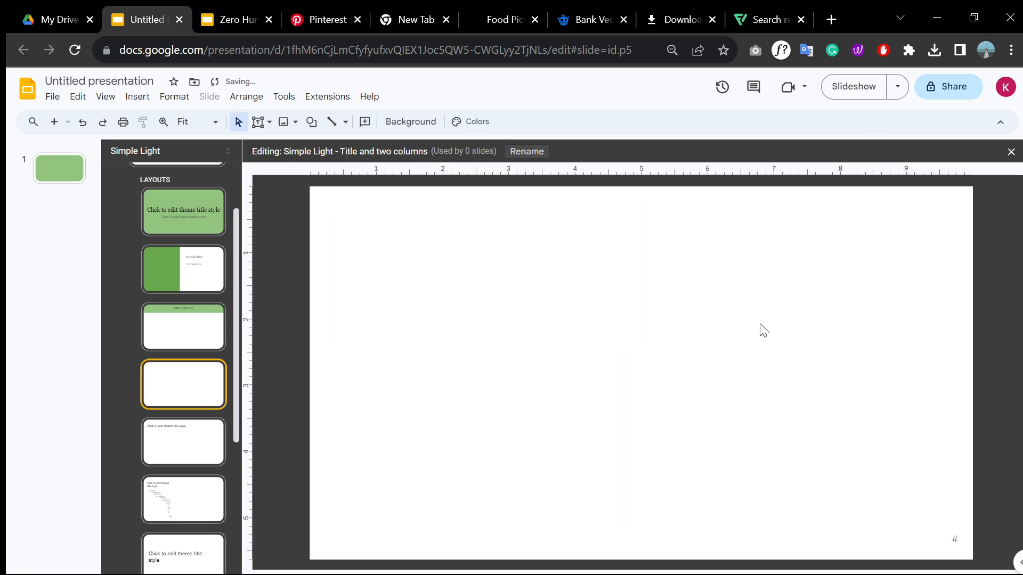
scroll(446, 339, "up", 1)
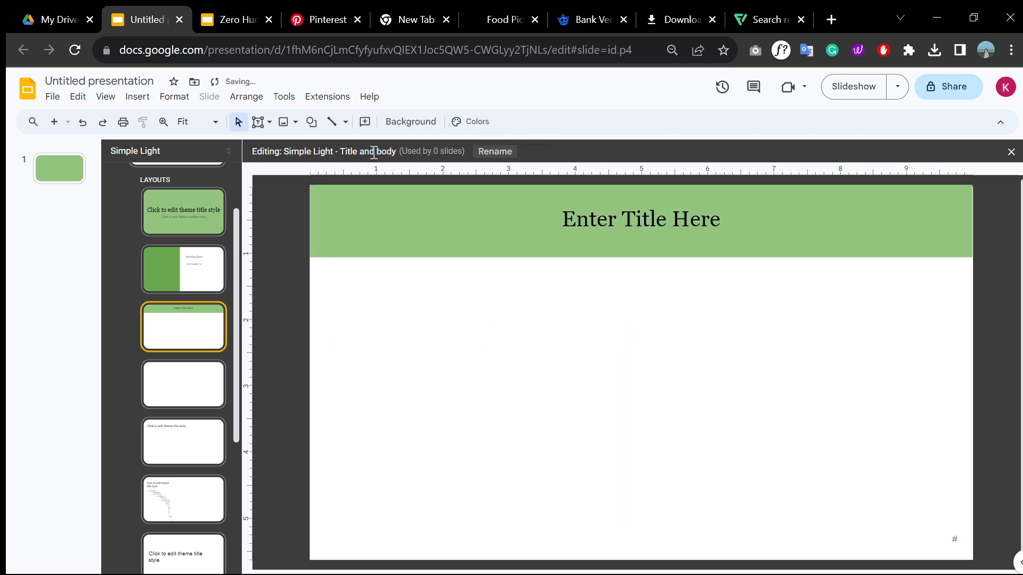
left_click(444, 241)
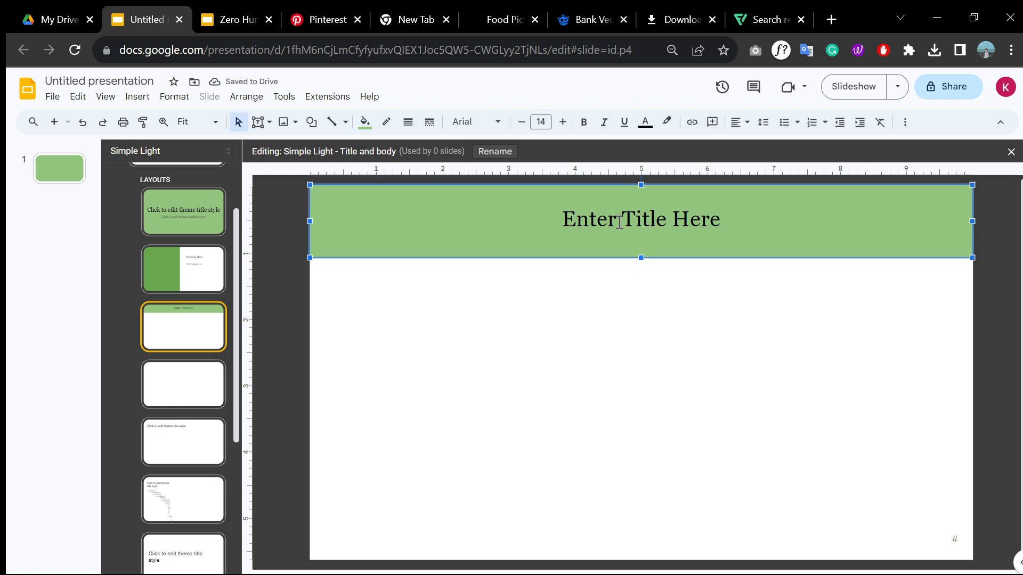
left_click(665, 353)
left_click(846, 225)
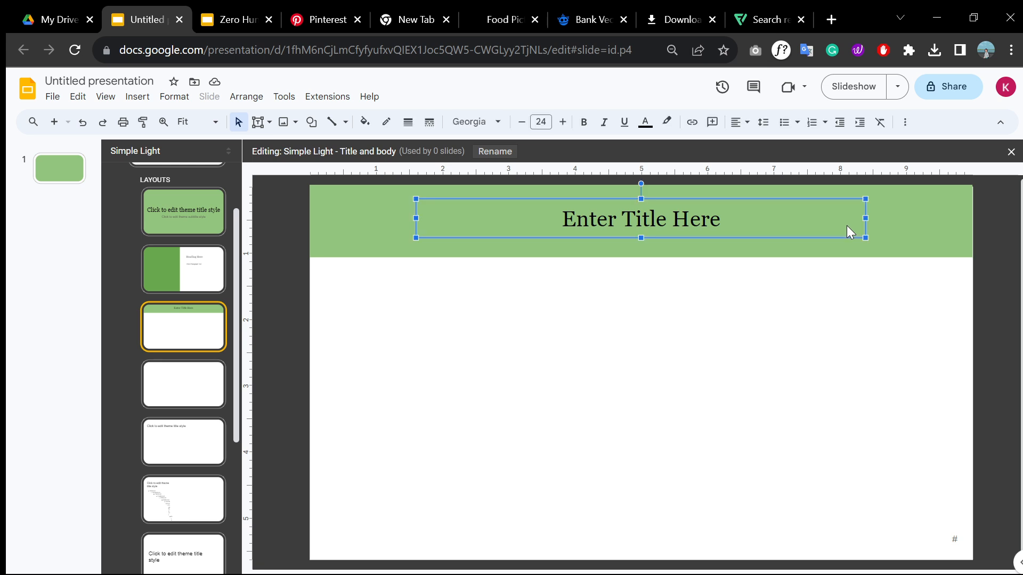
left_click_drag(788, 235, 852, 208)
left_click(924, 237)
left_click_drag(925, 237, 895, 418)
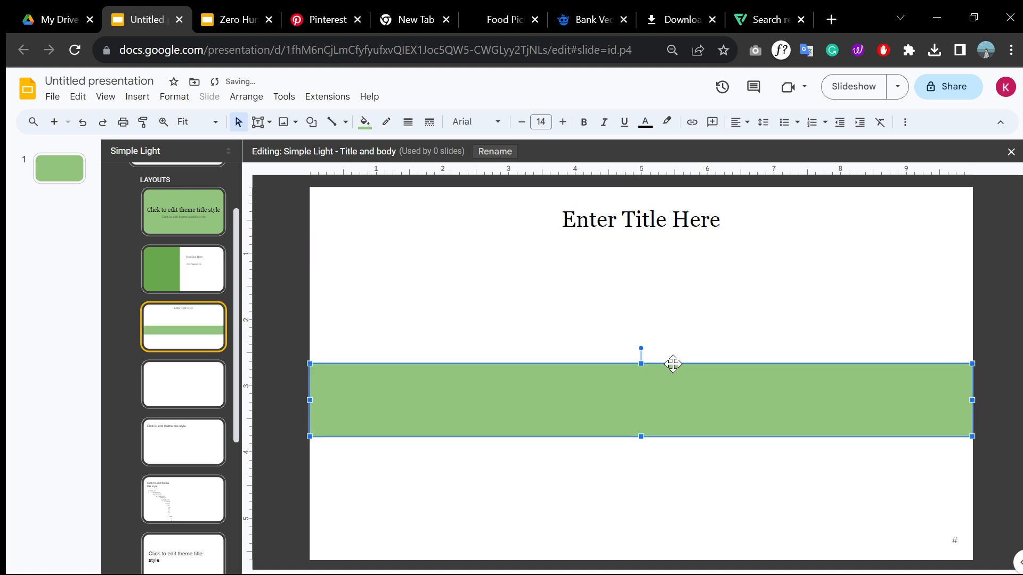
left_click_drag(641, 364, 641, 294)
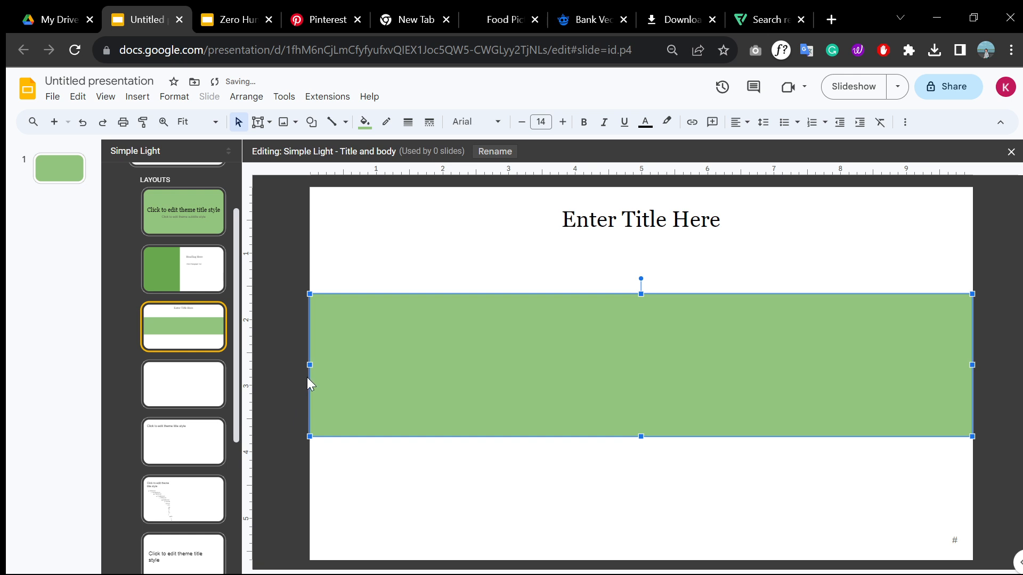
key("ctrl+z")
key("ctrl+z")
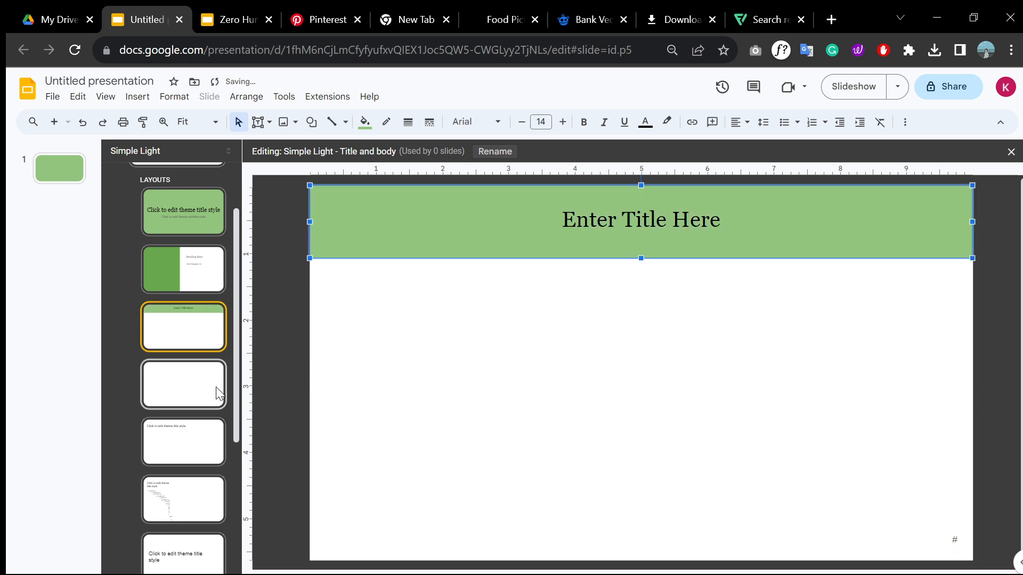
Step: Draw a rectangle about 6.3 by 2.9 in on the Title and two columns layout and centre it on the slide
left_click(216, 393)
left_click(312, 121)
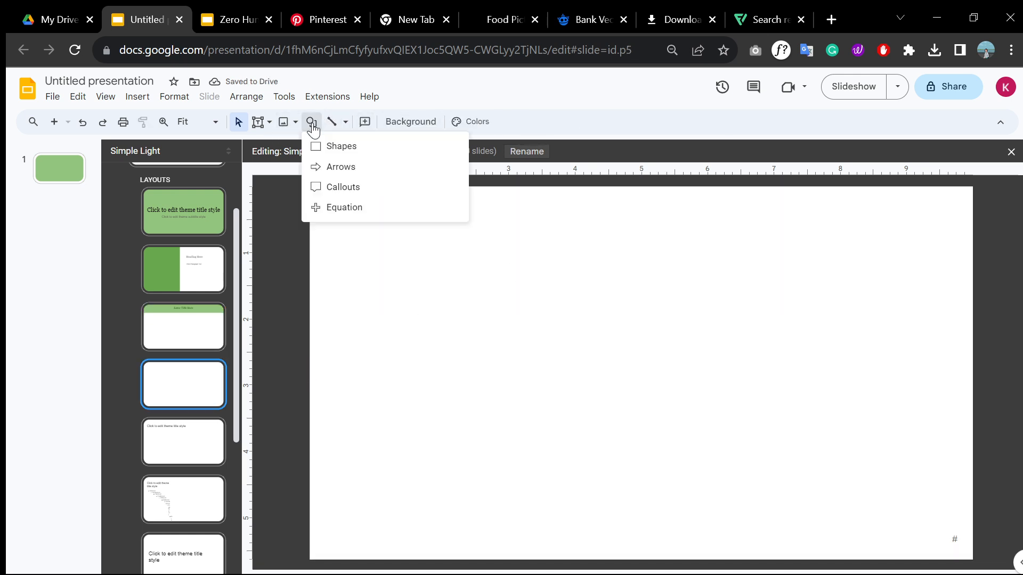
mouse_move(357, 154)
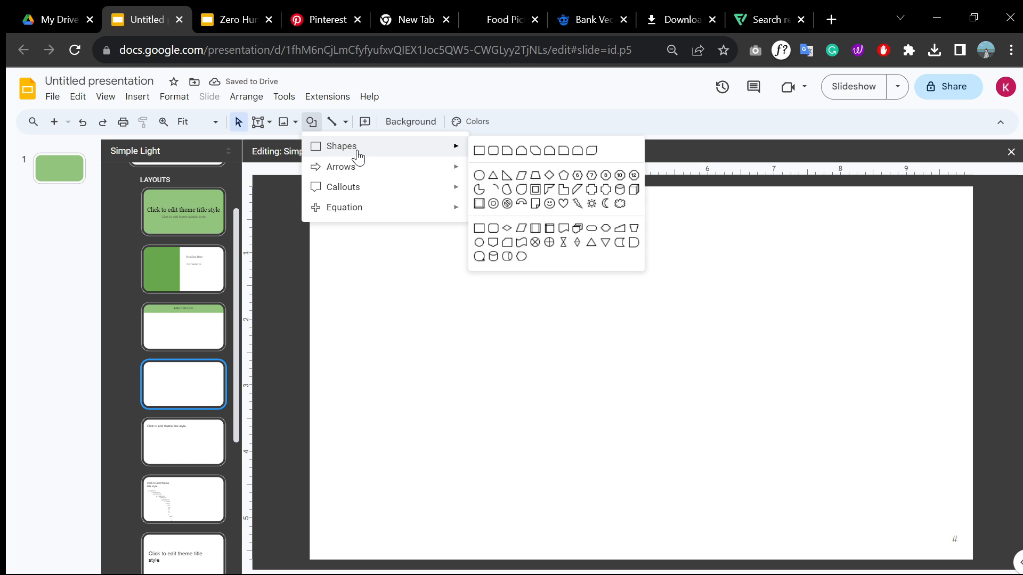
left_click(478, 150)
left_click_drag(445, 291, 864, 481)
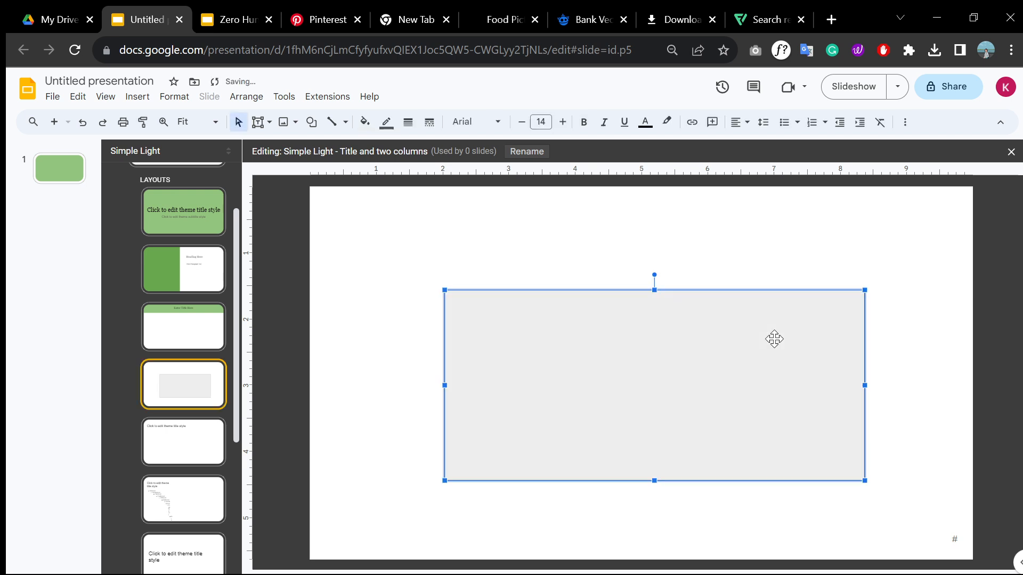
mouse_move(758, 337)
left_mouse_down()
mouse_move(744, 337)
mouse_move(749, 325)
left_mouse_up()
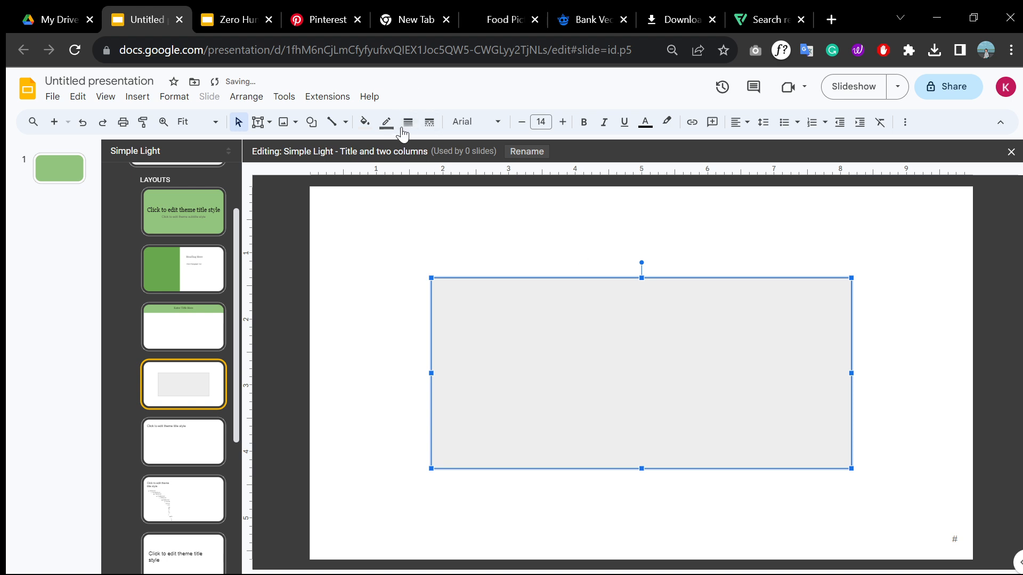
Step: Give the centred rectangle a transparent outline and a medium green fill
left_click(387, 123)
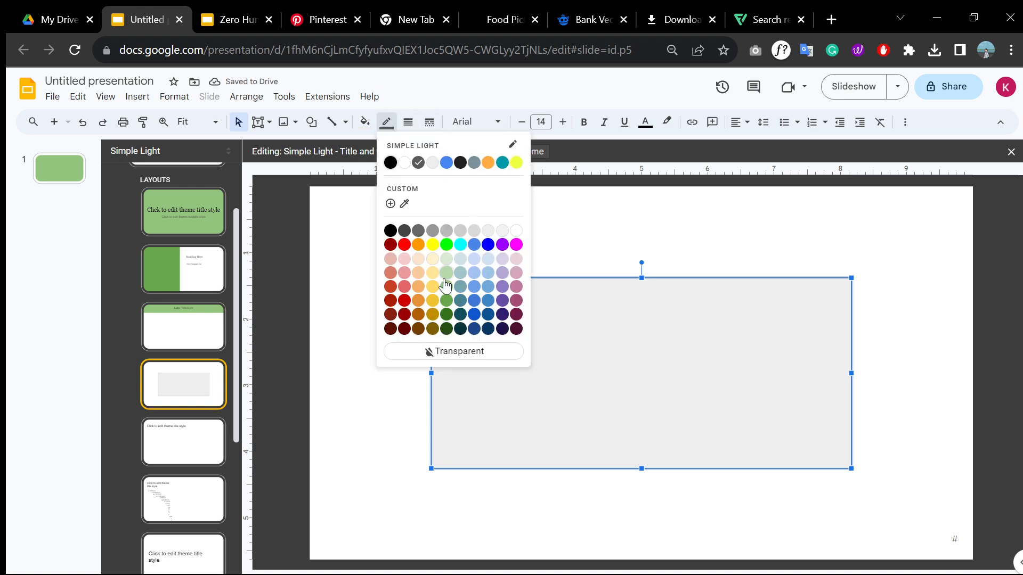
left_click(449, 301)
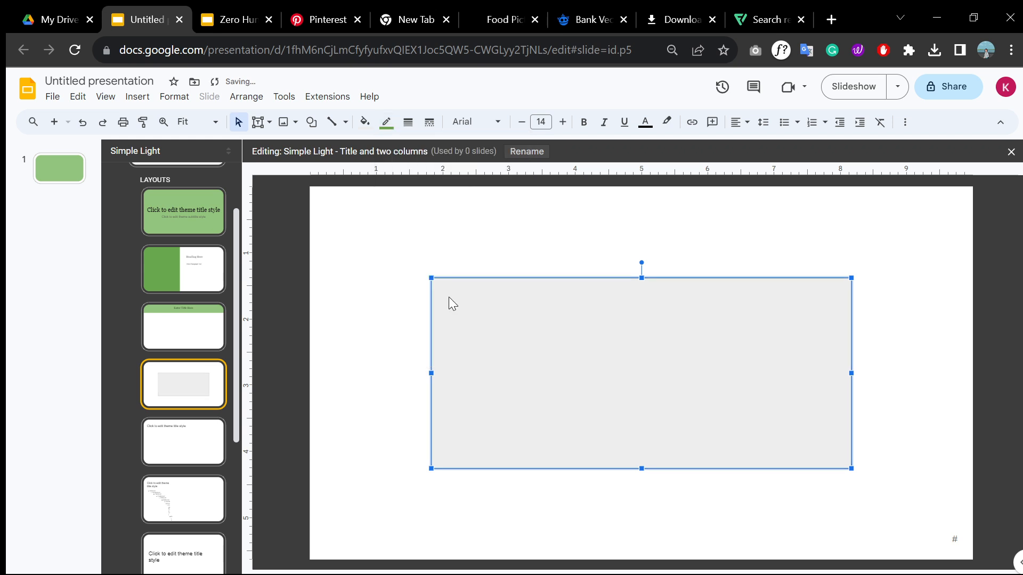
left_click(387, 123)
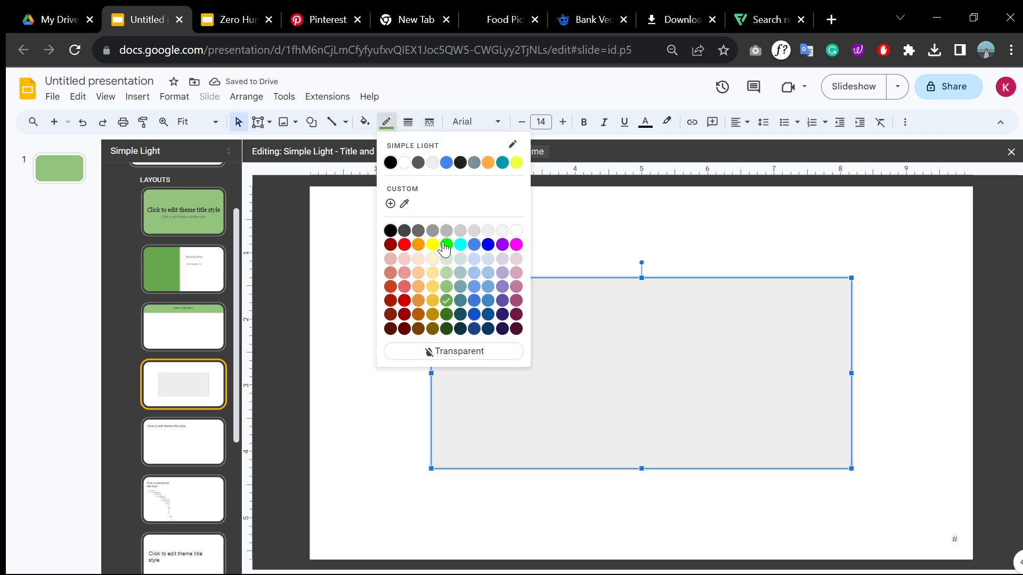
left_click(365, 122)
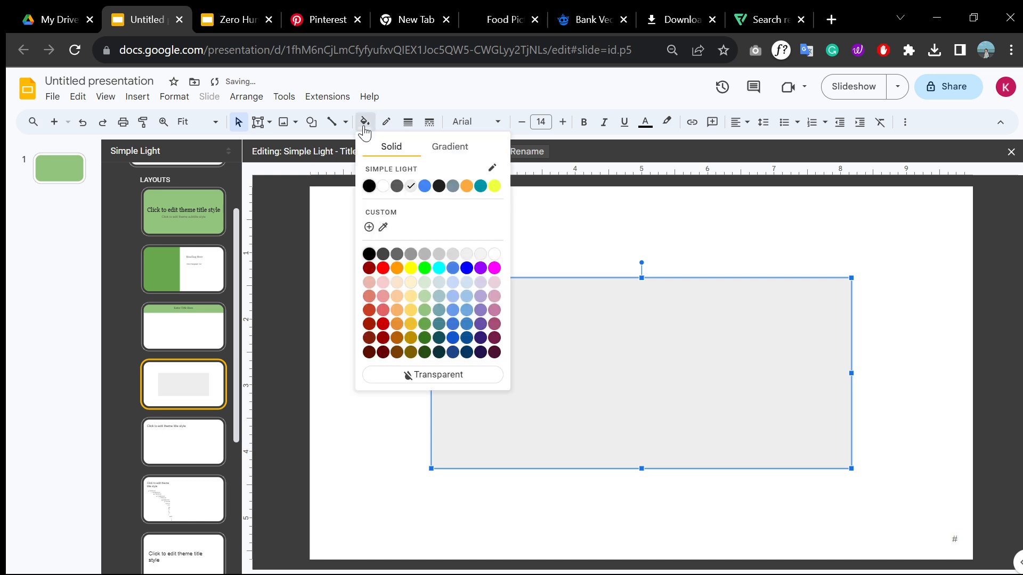
left_click(425, 323)
left_click(314, 344)
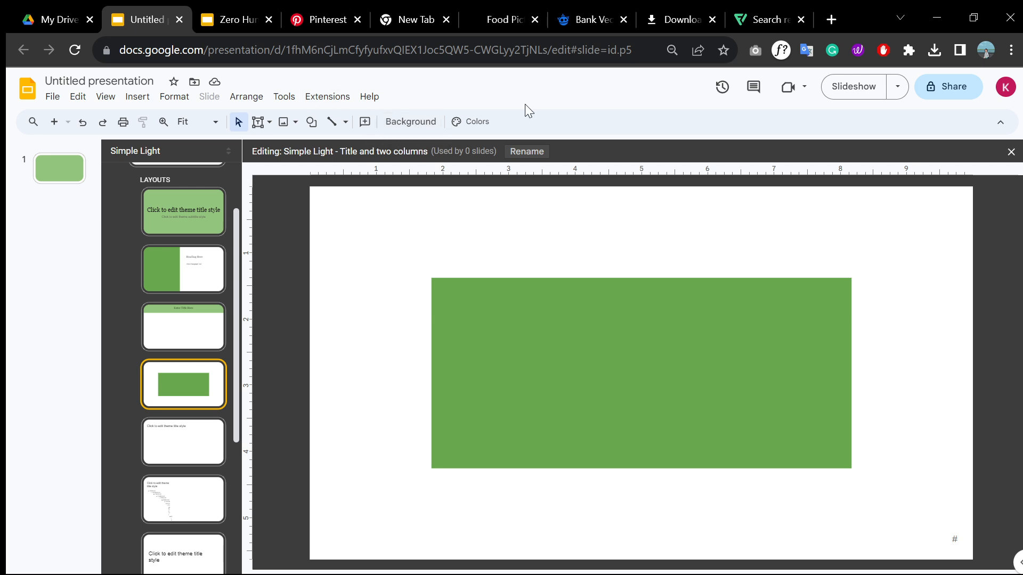
Step: Leave the theme builder and show the available themes for slide 1
left_click(48, 305)
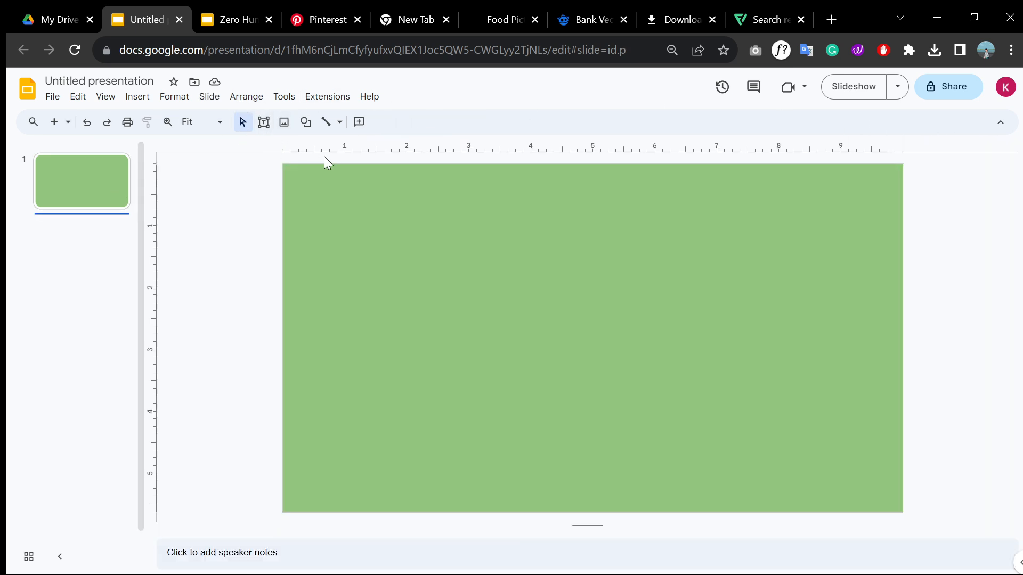
left_click(205, 237)
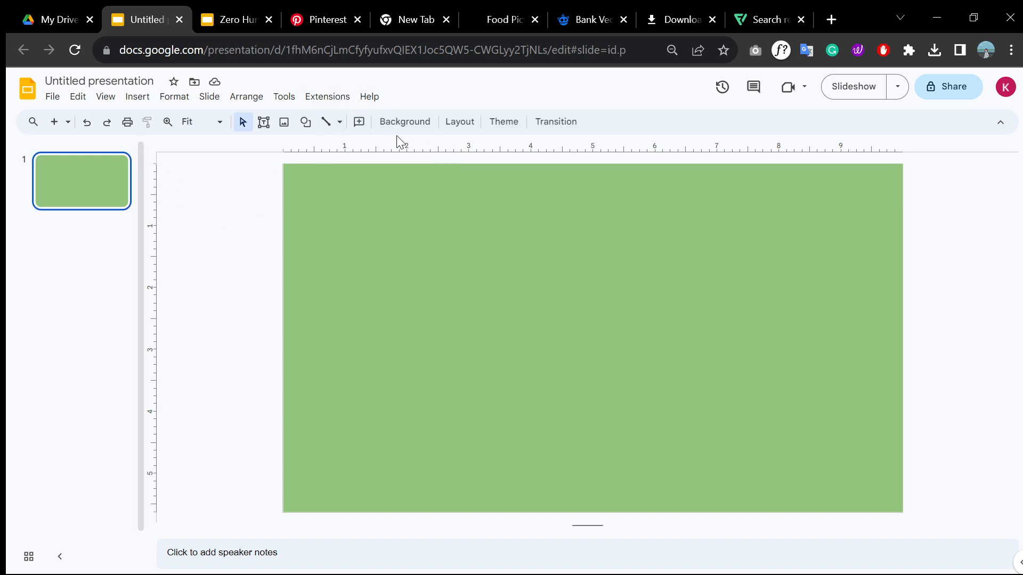
left_click(503, 121)
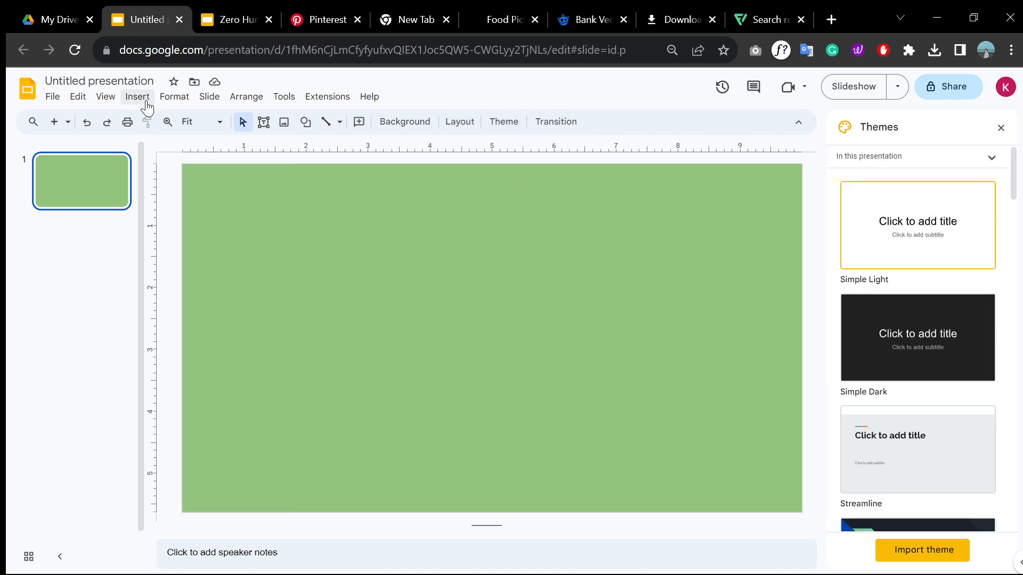
Step: Reopen the theme builder and look over the themes and the redesigned Section header layout
left_click(105, 97)
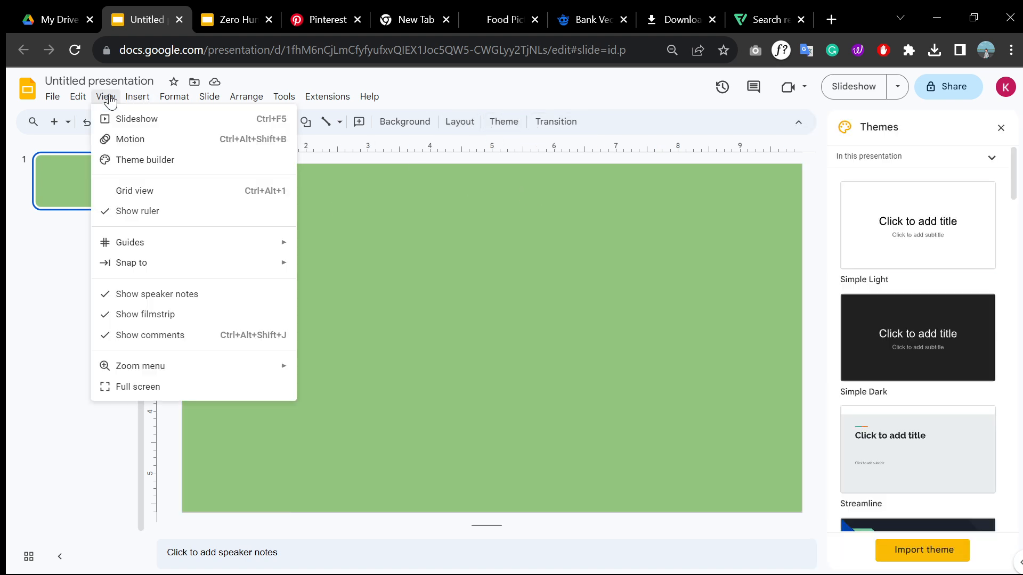
left_click(128, 160)
scroll(895, 373, "down", 6)
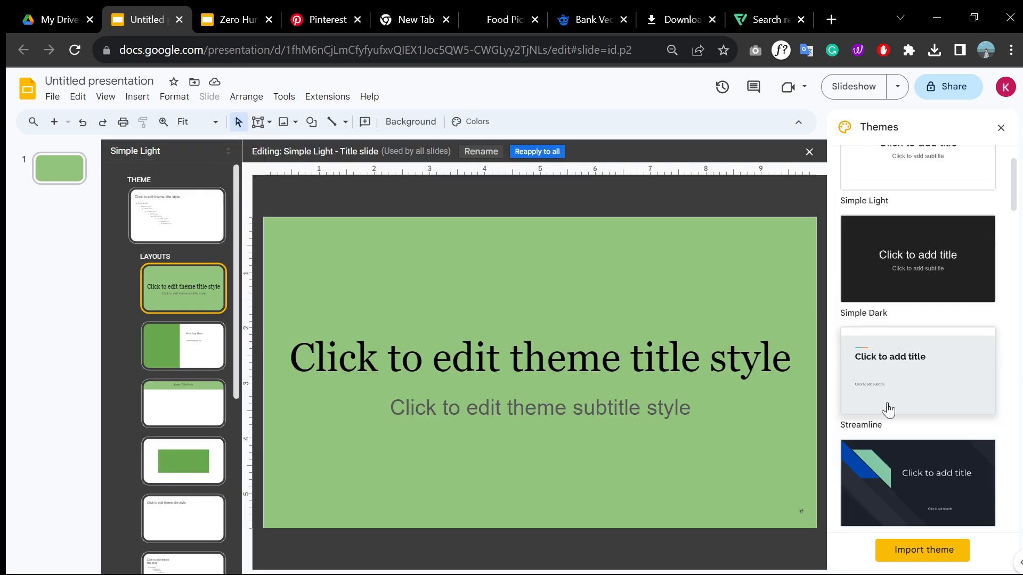
left_click(193, 339)
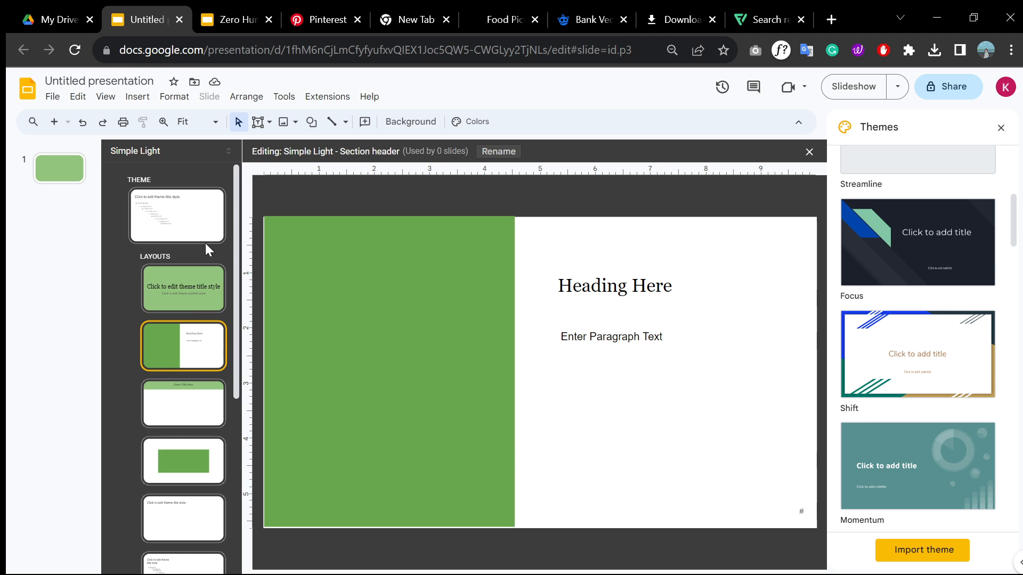
Step: Return to slide 1 and review the themes and the layout choices offered for it
left_click(49, 289)
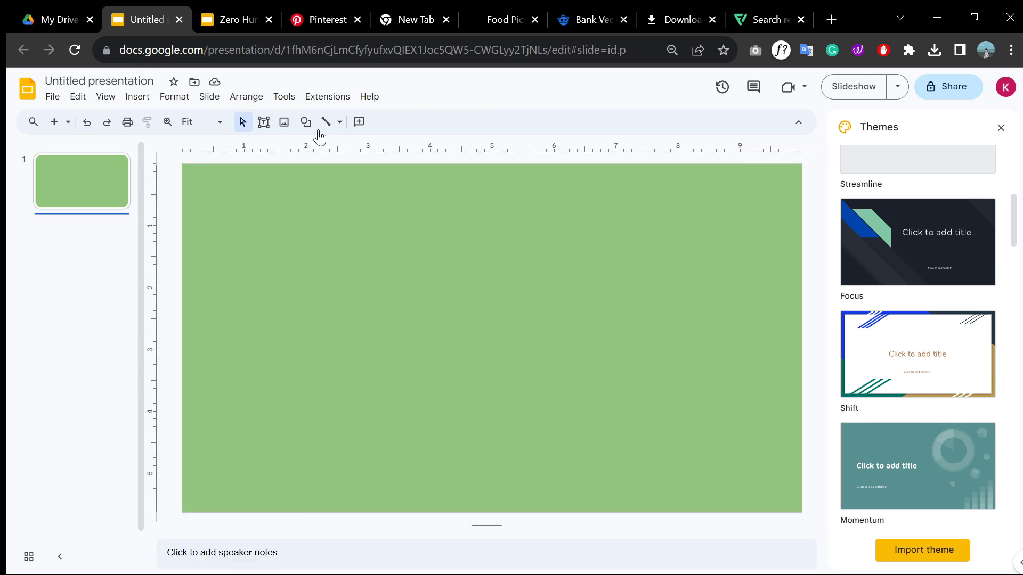
left_click(275, 248)
left_click(502, 126)
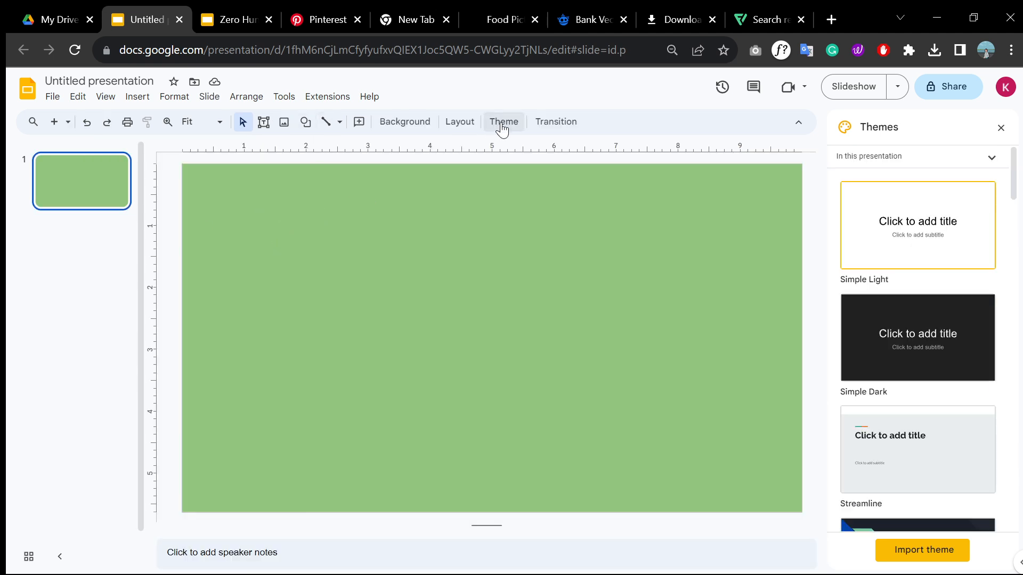
left_click(462, 125)
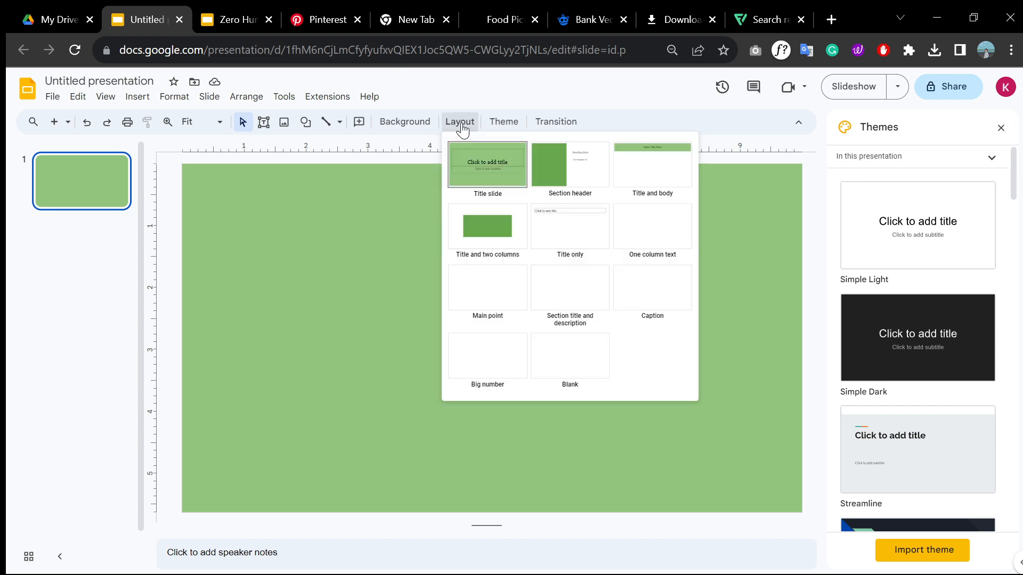
left_click(377, 202)
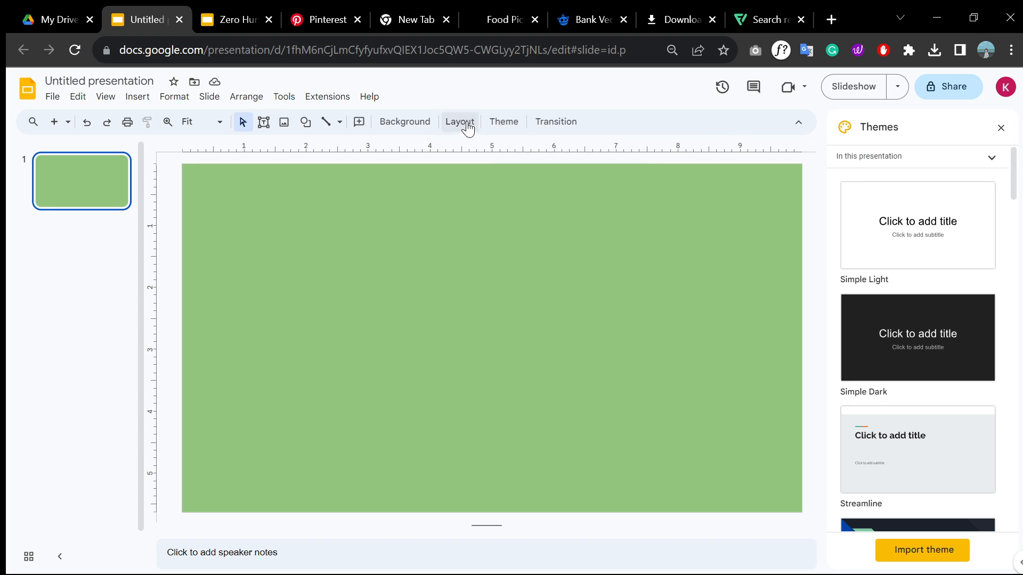
Step: Review the layout choices for slide 1 and look through the remaining layouts in the theme builder, including Title only, before returning to the slide
left_click(467, 125)
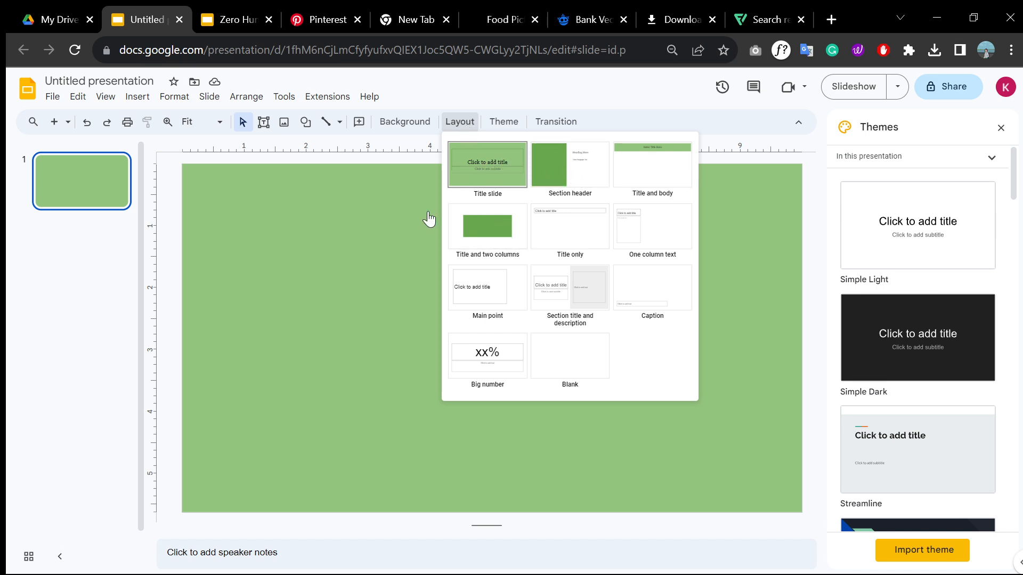
left_click(246, 246)
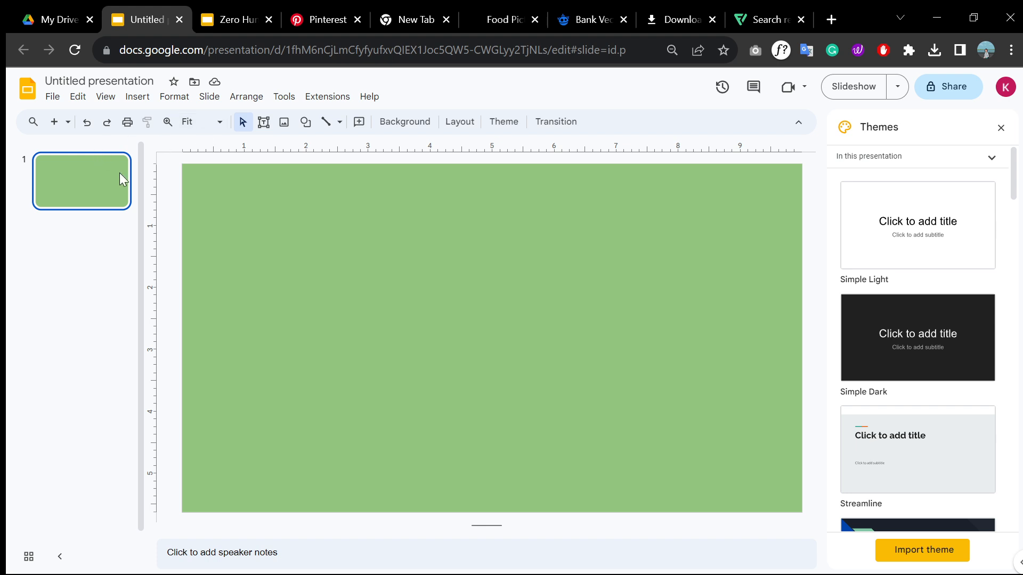
left_click(106, 98)
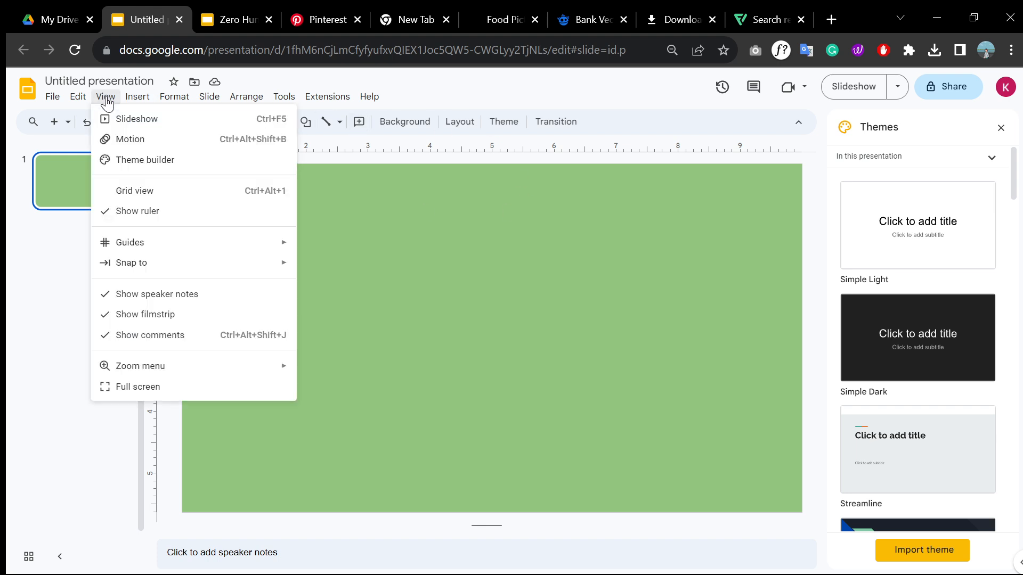
left_click(121, 162)
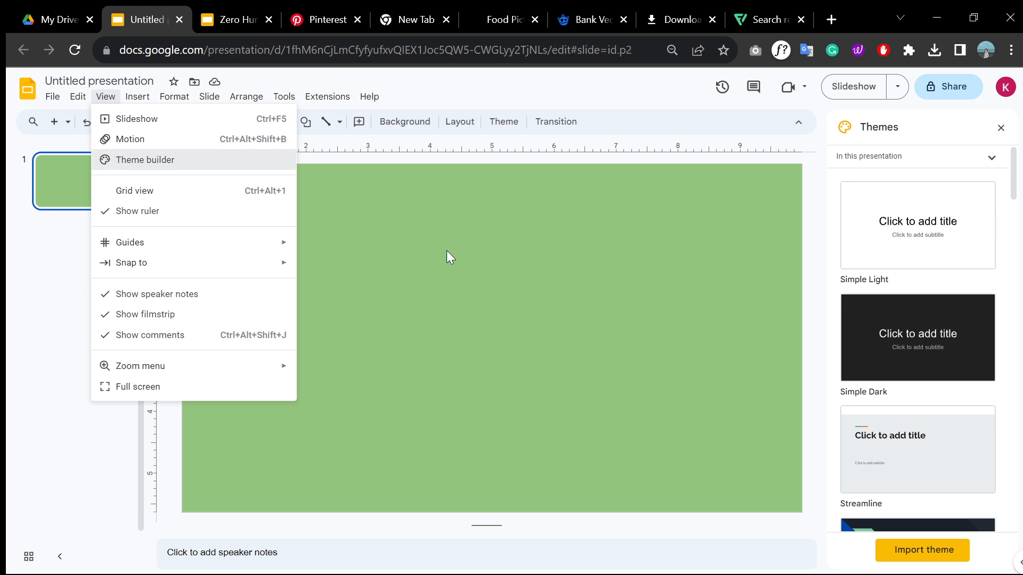
scroll(200, 293, "down", 5)
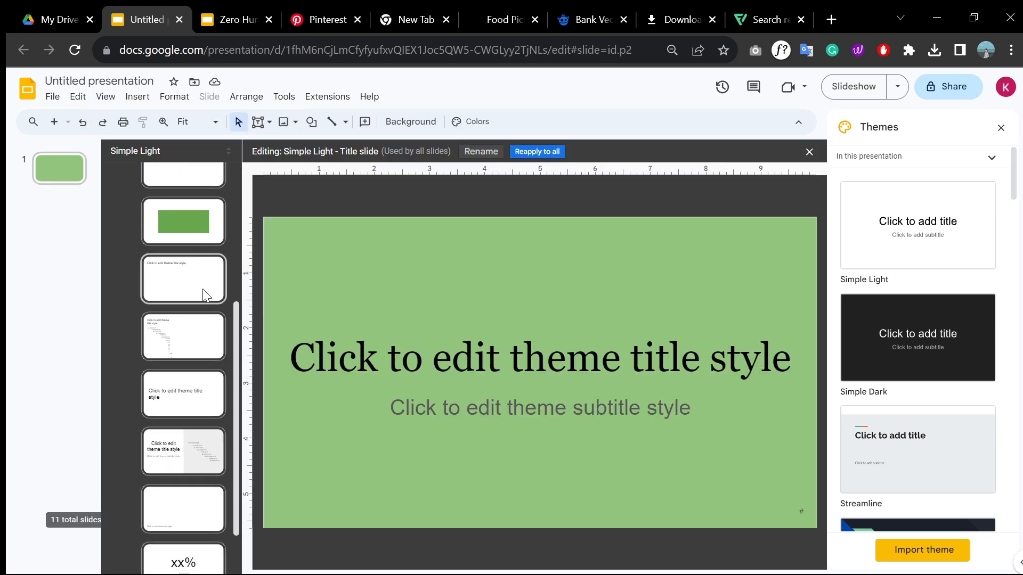
left_click(202, 291)
left_click(197, 341)
left_click(68, 310)
left_click(501, 232)
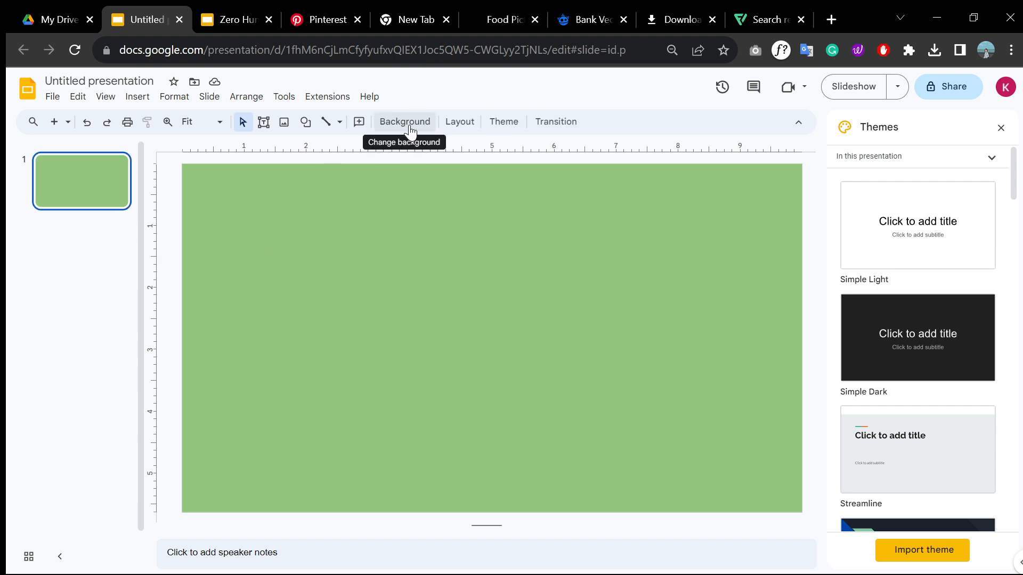
Step: Apply the Title slide layout to slide 1 and enter "Agricultural Practices" as its title
left_click(457, 123)
left_click(500, 158)
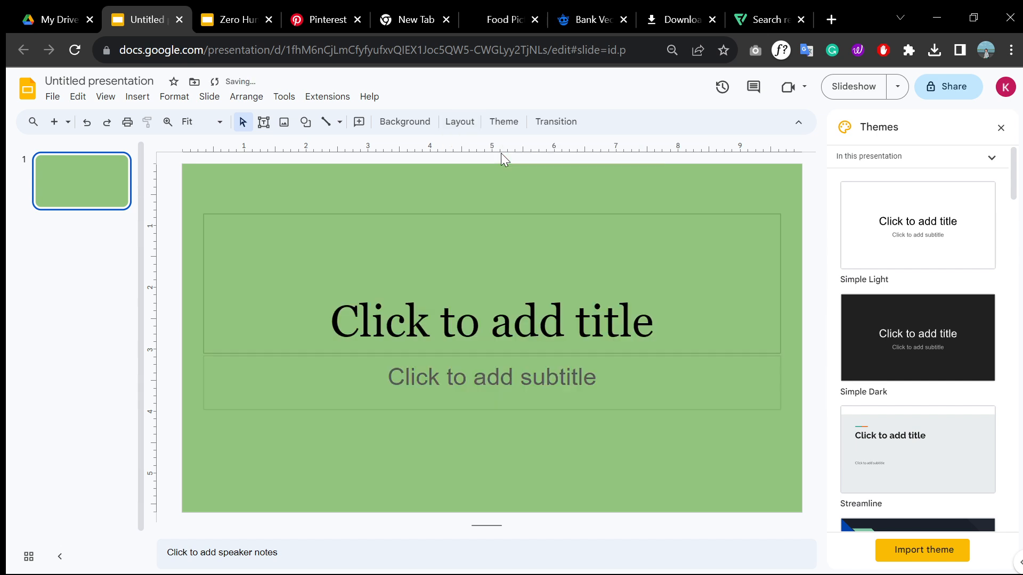
left_click(441, 294)
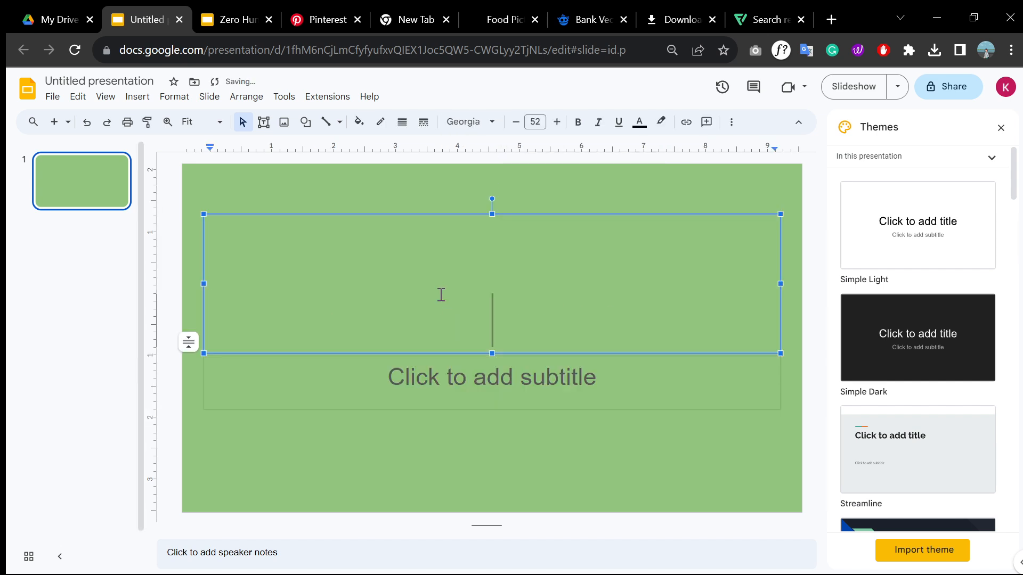
type("My a")
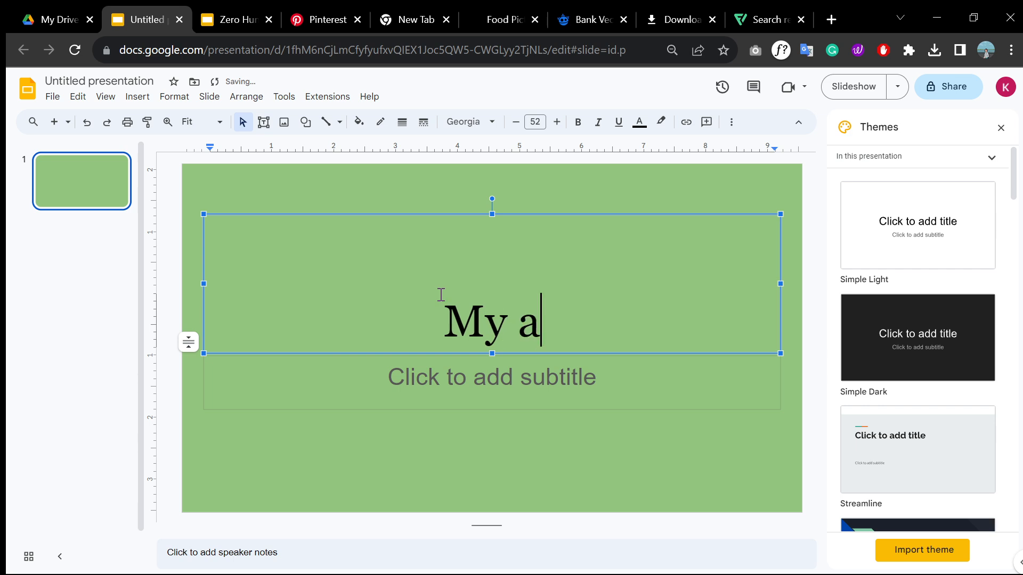
key("BackSpace")
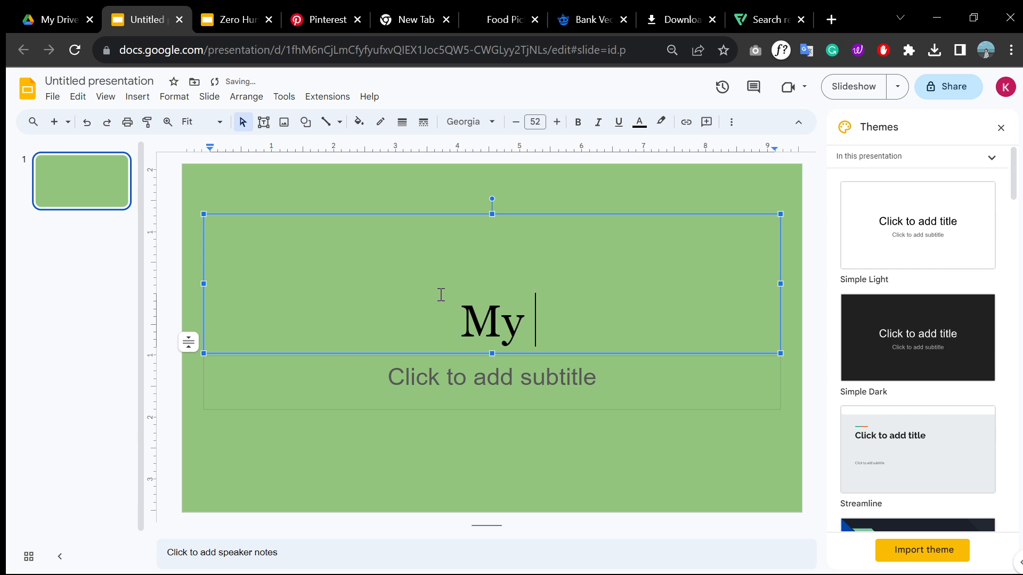
type("A")
key("ctrl+a")
type("Ag")
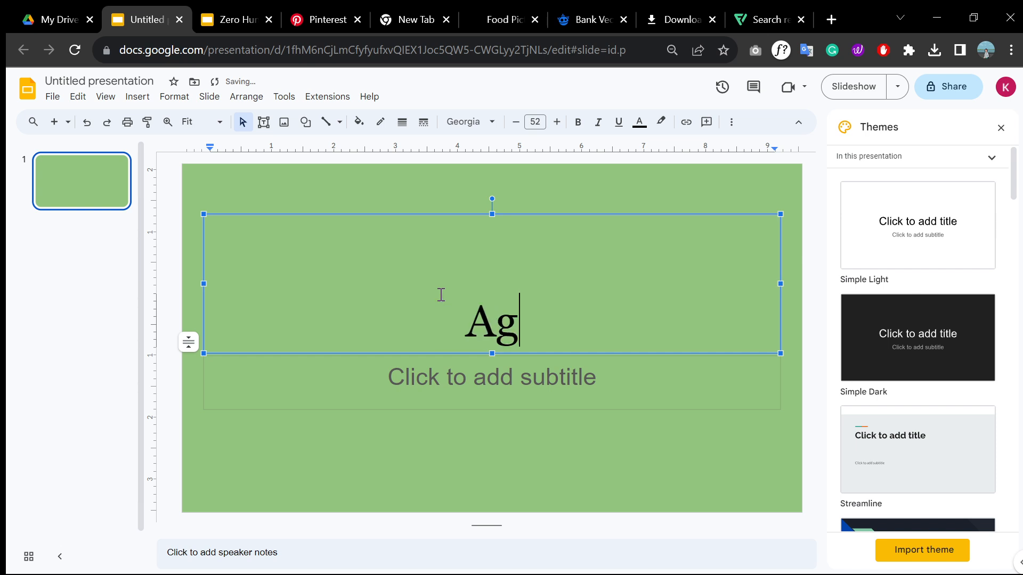
type("ricultu")
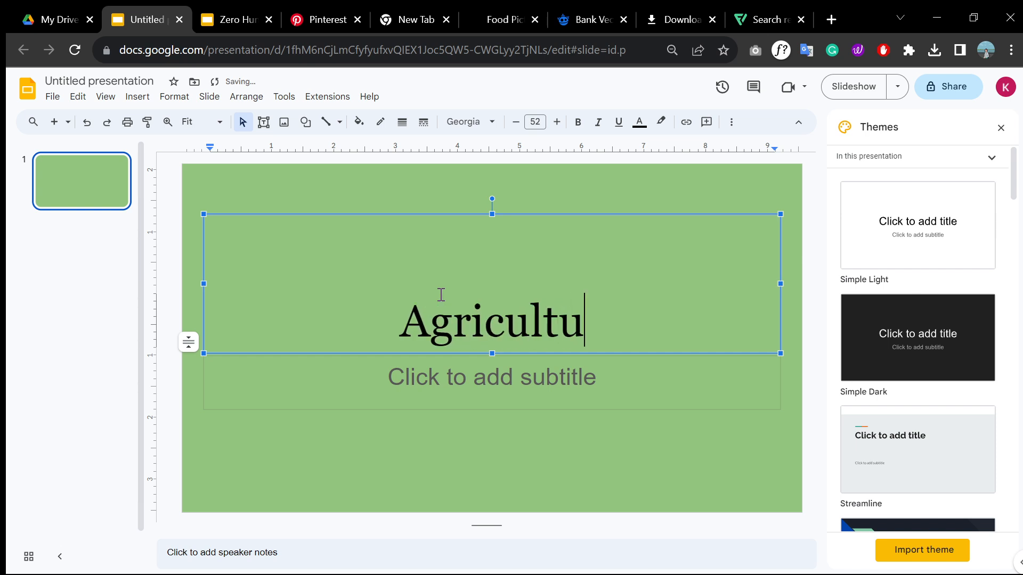
type("ral Practices")
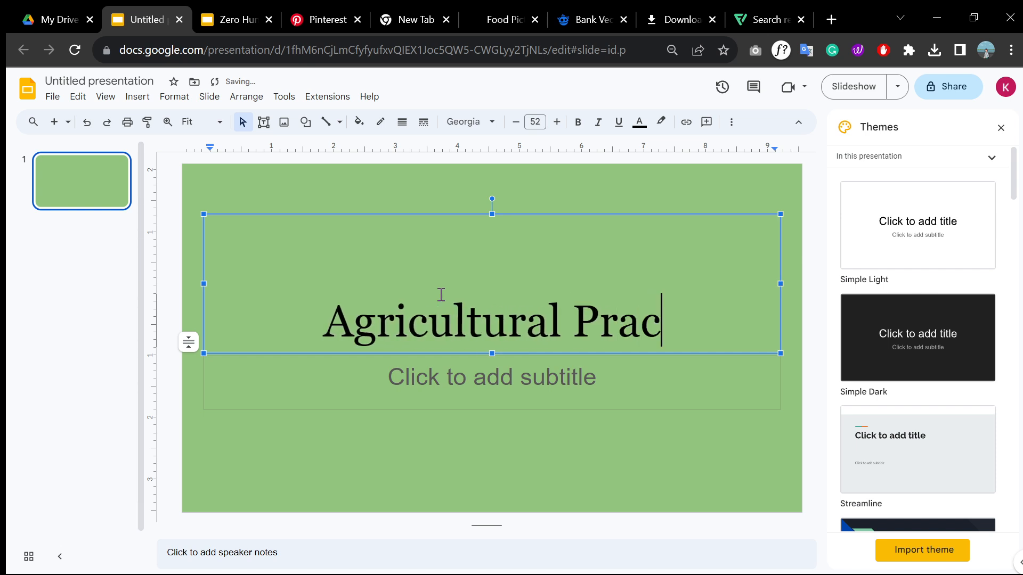
Step: Enter "Presented by Hello Org" as the subtitle of slide 1 and close the list of themes
left_click(495, 379)
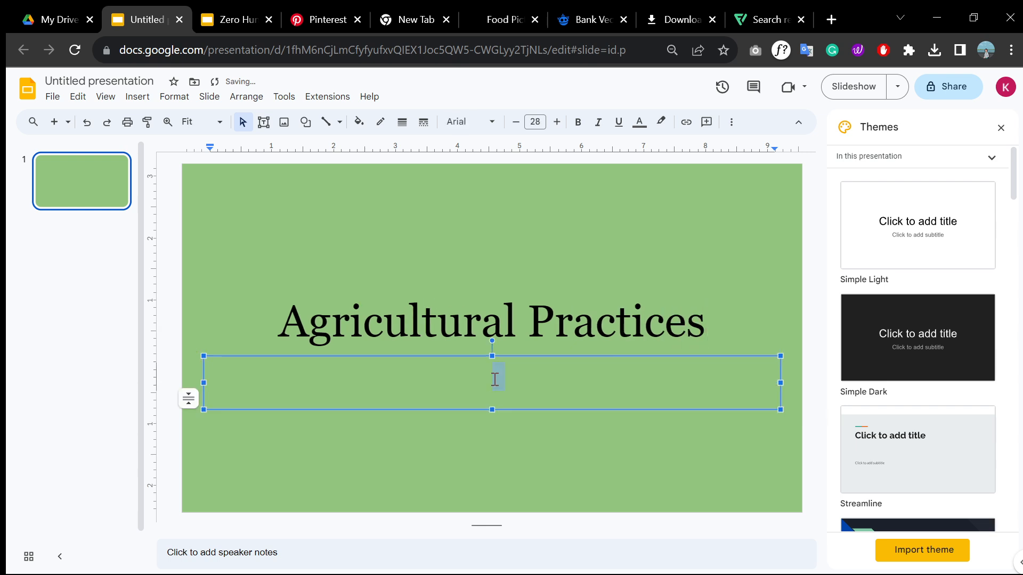
type("Presente")
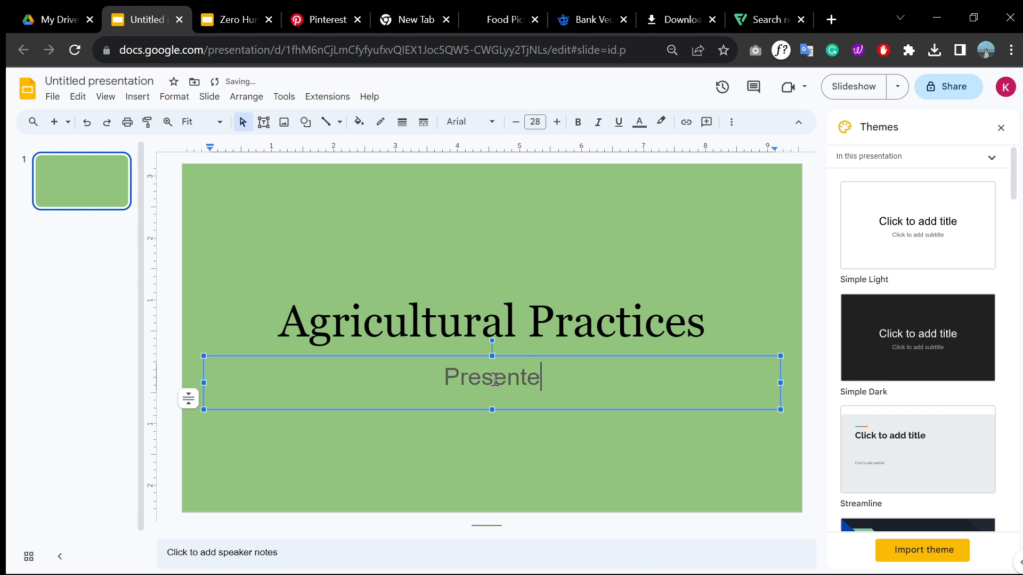
type("d by ")
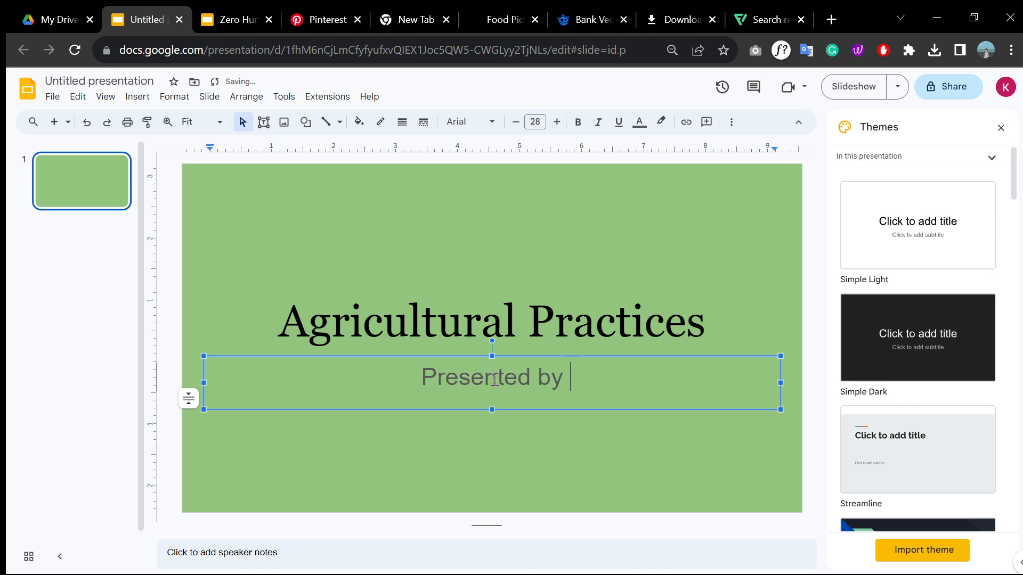
type("M")
key("BackSpace")
type("Hi")
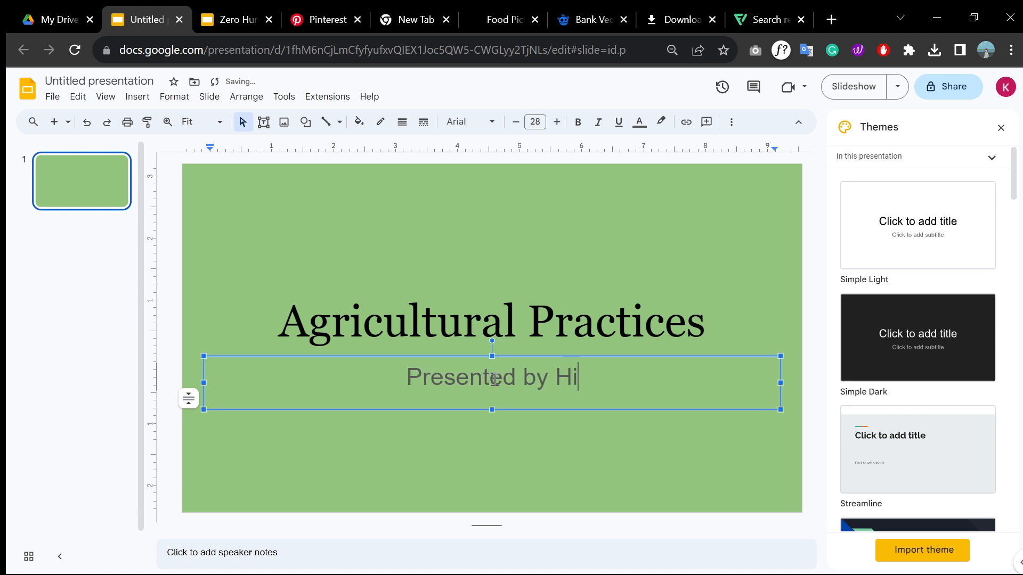
key("BackSpace")
type("ello Org")
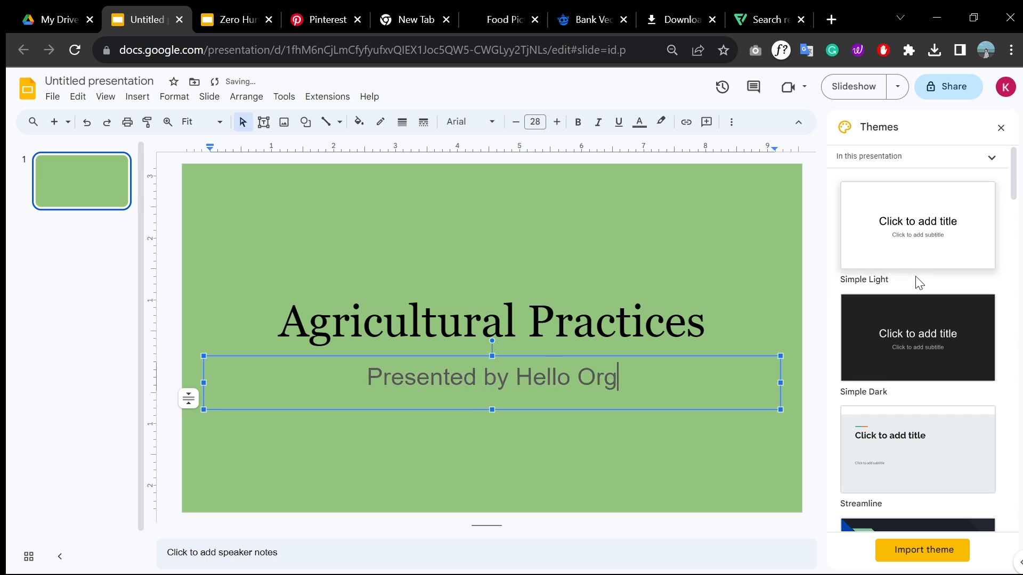
left_click(1001, 128)
Step: Add new slides after the title slide and delete the surplus ones, keeping two Title and body slides
left_click(93, 184)
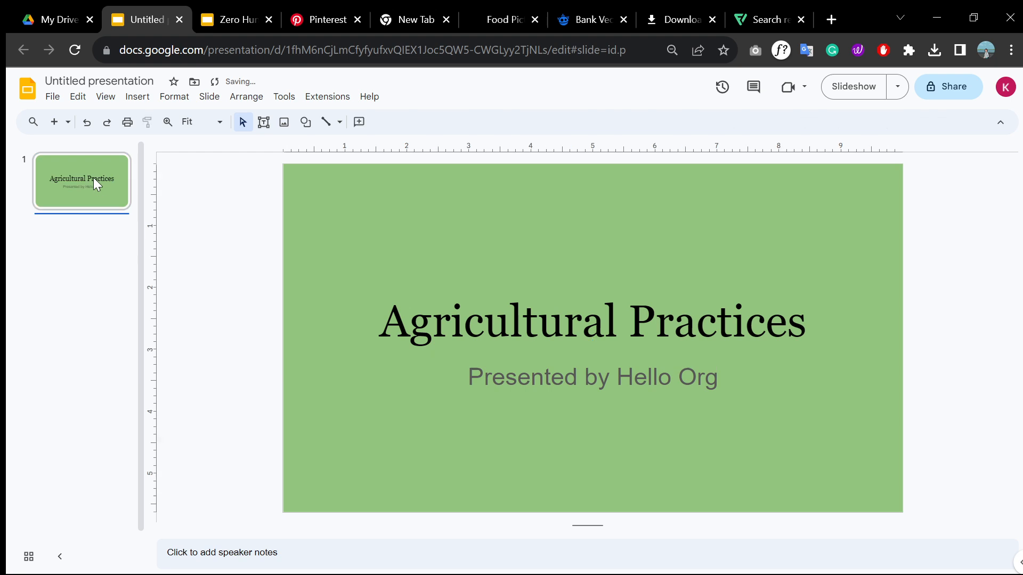
left_click(53, 121)
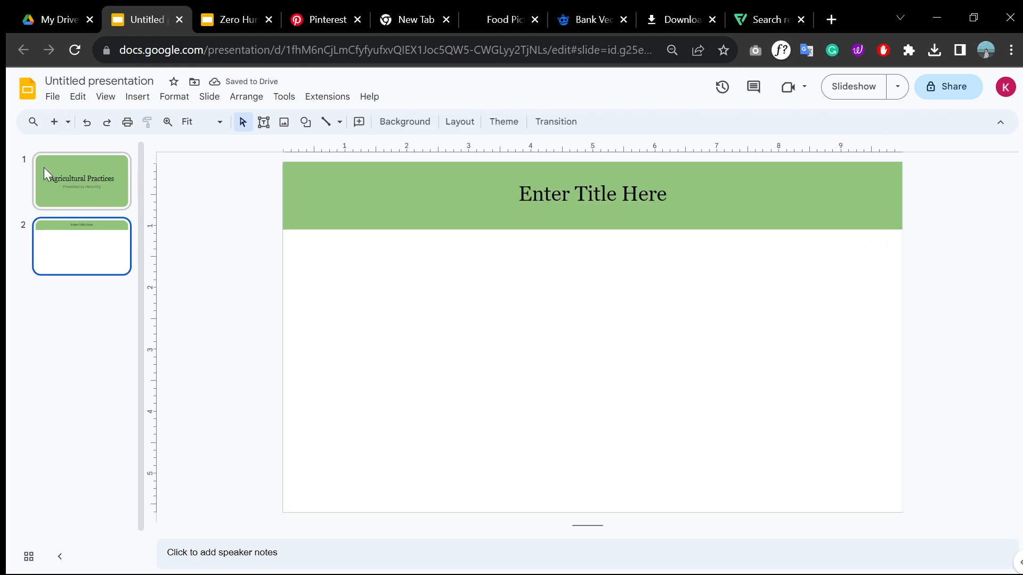
left_click(55, 122)
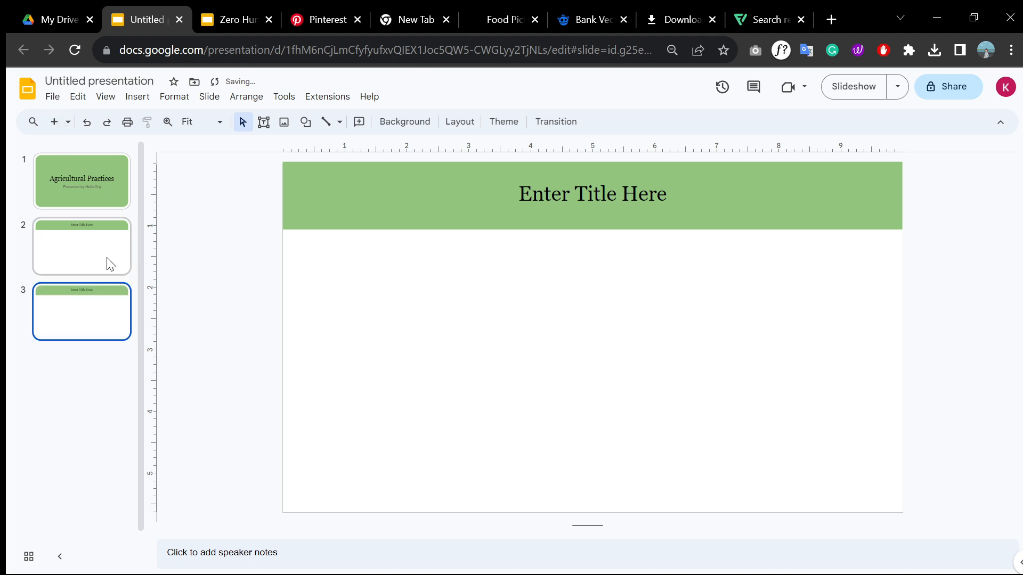
key("Delete")
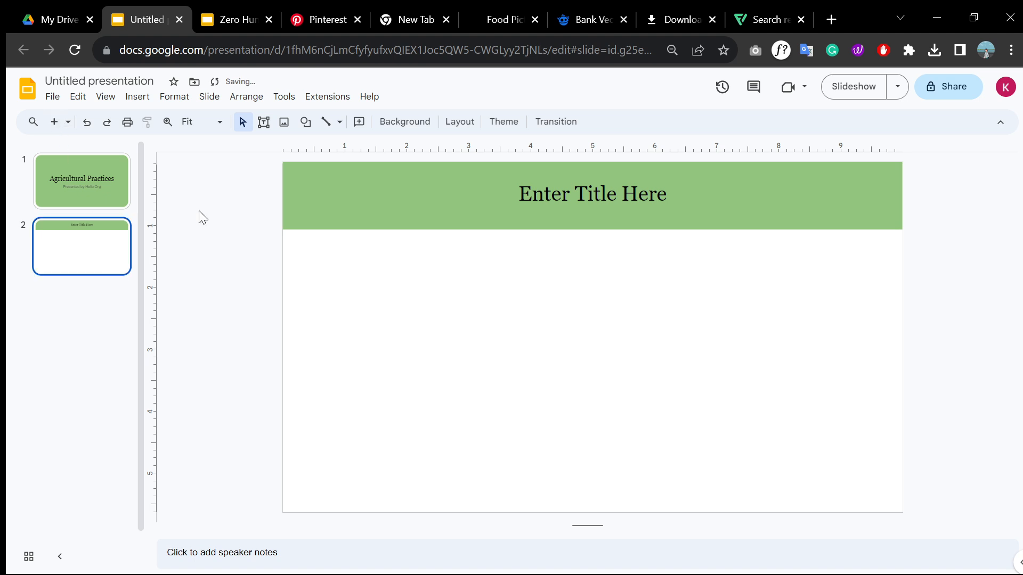
left_click(68, 122)
left_click(54, 124)
left_click(54, 124)
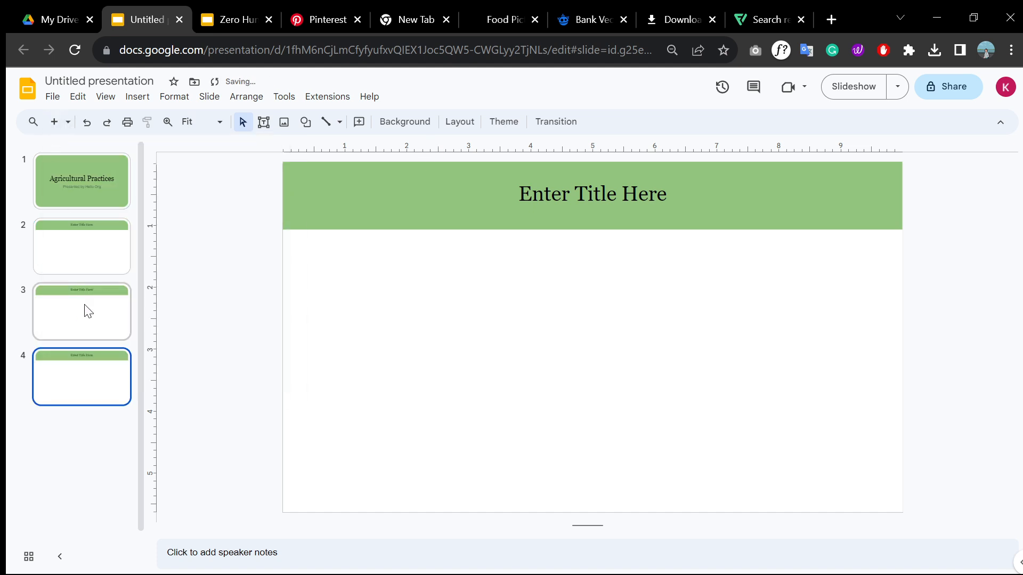
key("Delete")
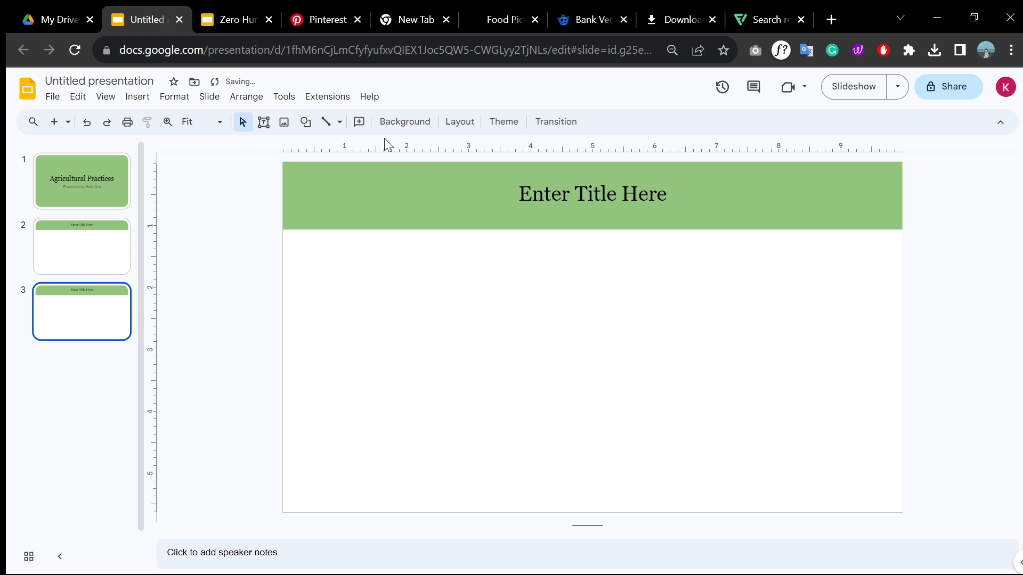
Step: Apply the Section header layout to slide 3, compare it with slide 2 and show the layout choices again
left_click(458, 122)
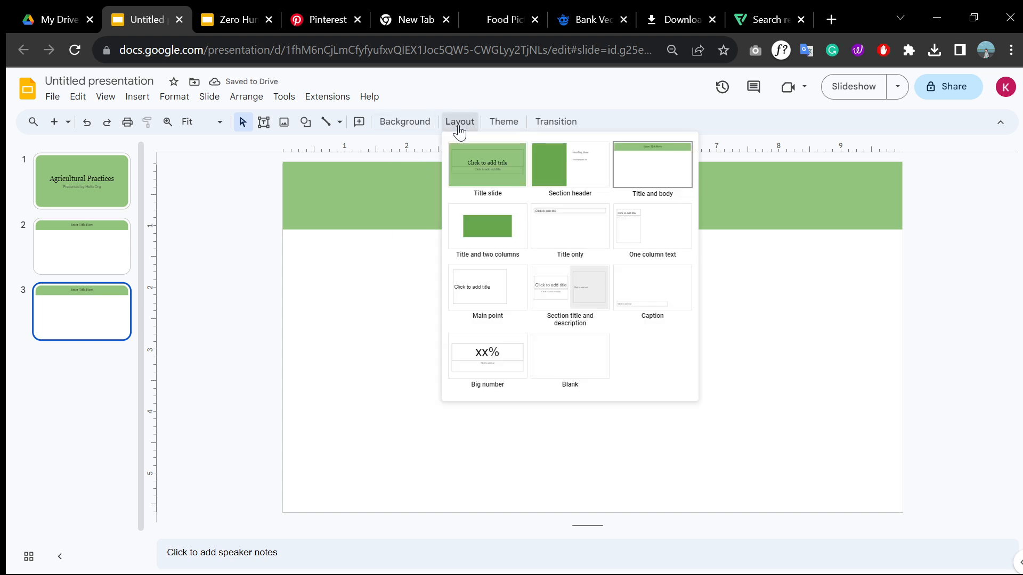
left_click(569, 177)
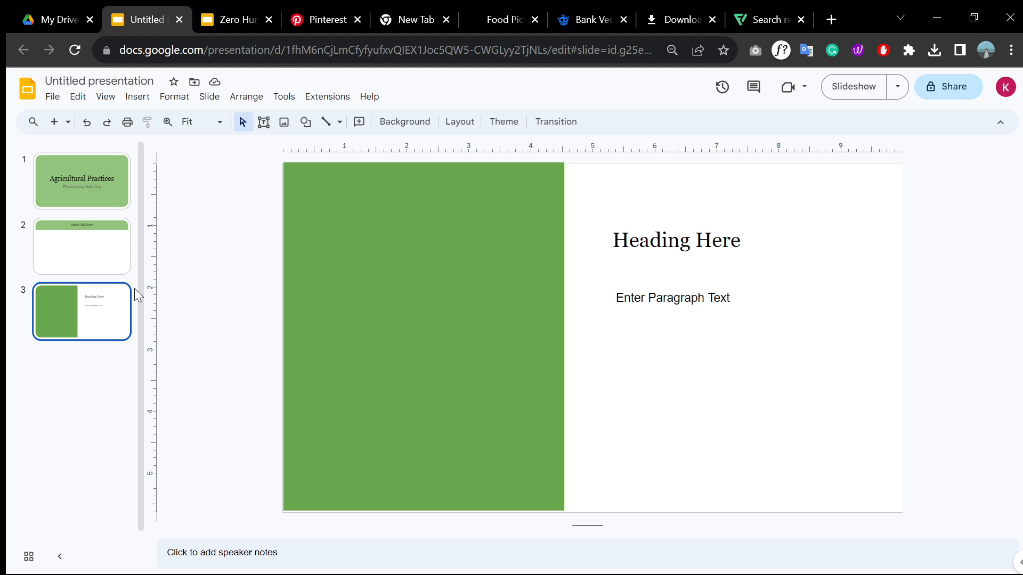
key("Up")
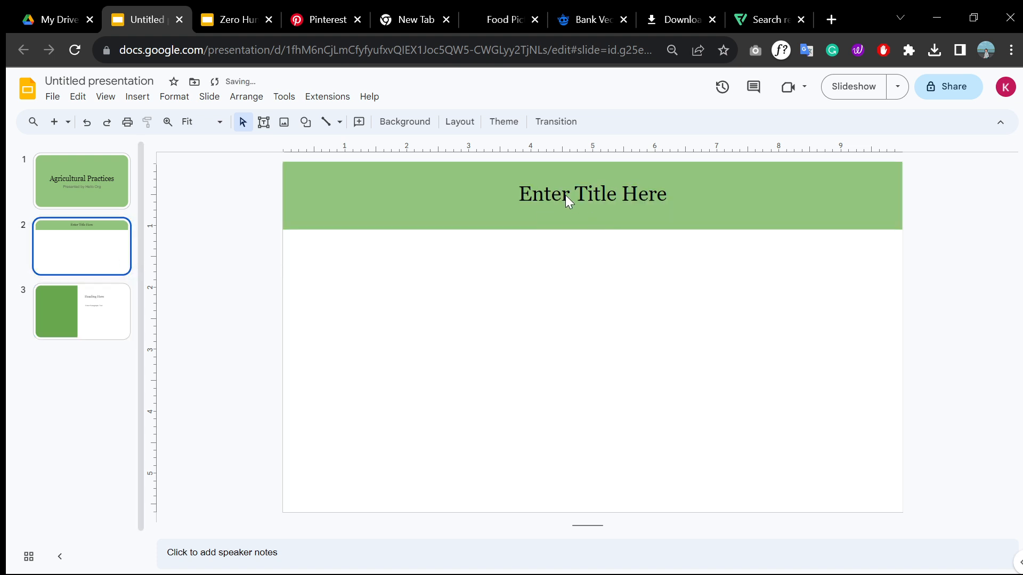
left_click(68, 302)
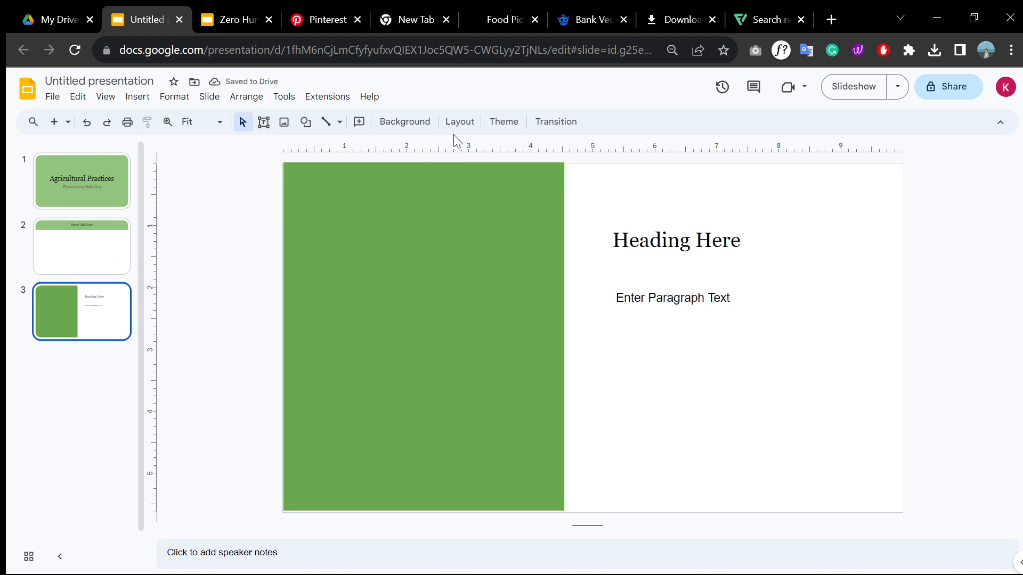
left_click(468, 122)
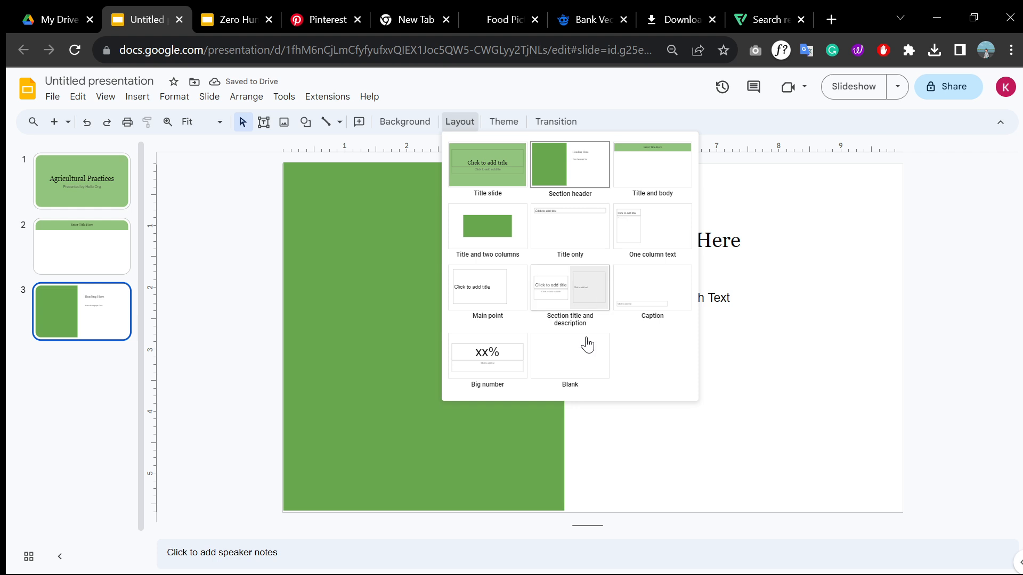
Step: In the theme builder, delete the heading and paragraph sample text from the Section header layout
left_click(105, 96)
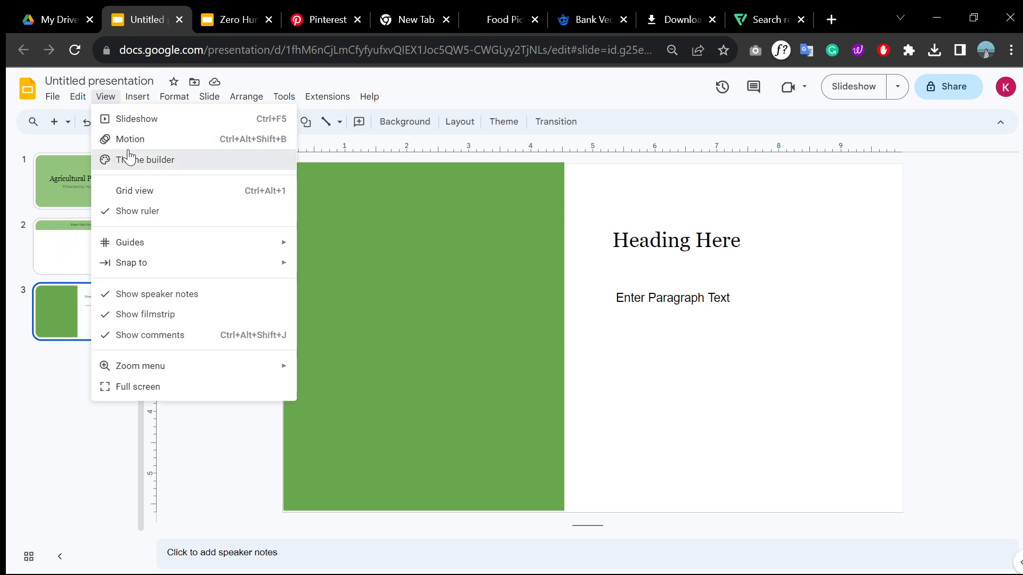
left_click(142, 160)
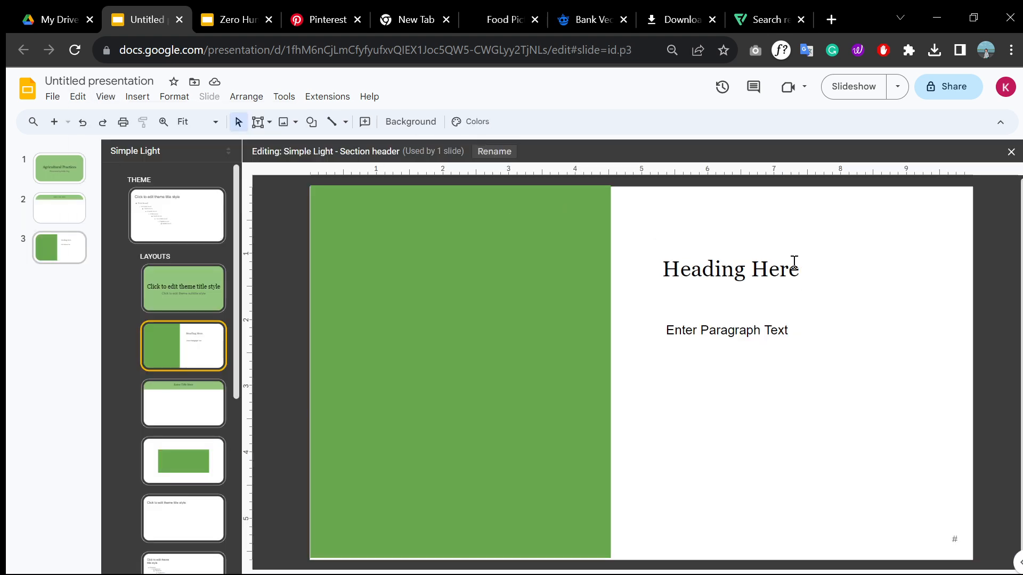
left_click(794, 263)
key("ctrl+a")
key("BackSpace")
left_click(772, 331)
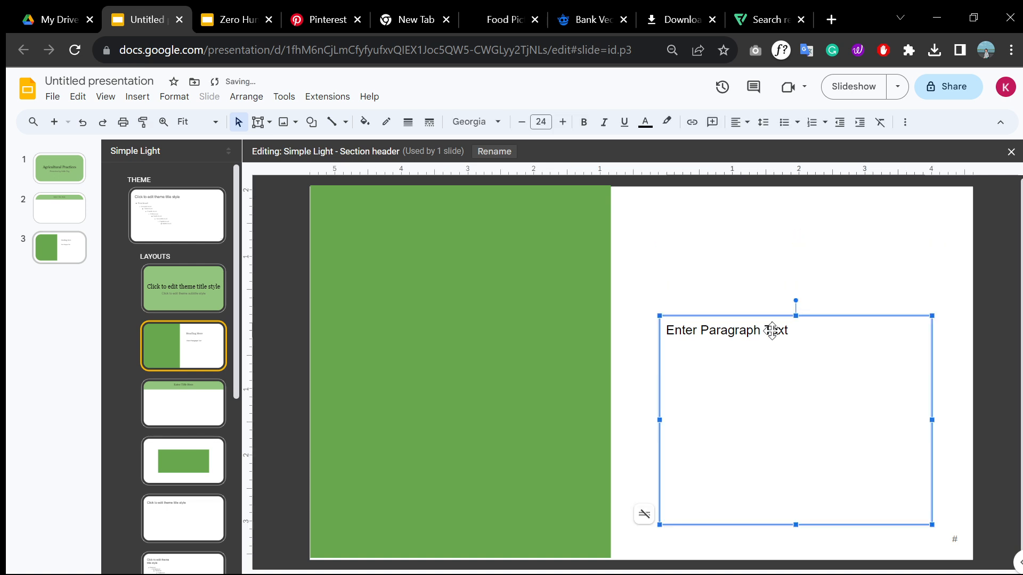
key("ctrl+a")
key("BackSpace")
Step: Check the Title slide, Section header and Title and body layouts in the theme builder, and compare slides 2 and 3
left_click(184, 288)
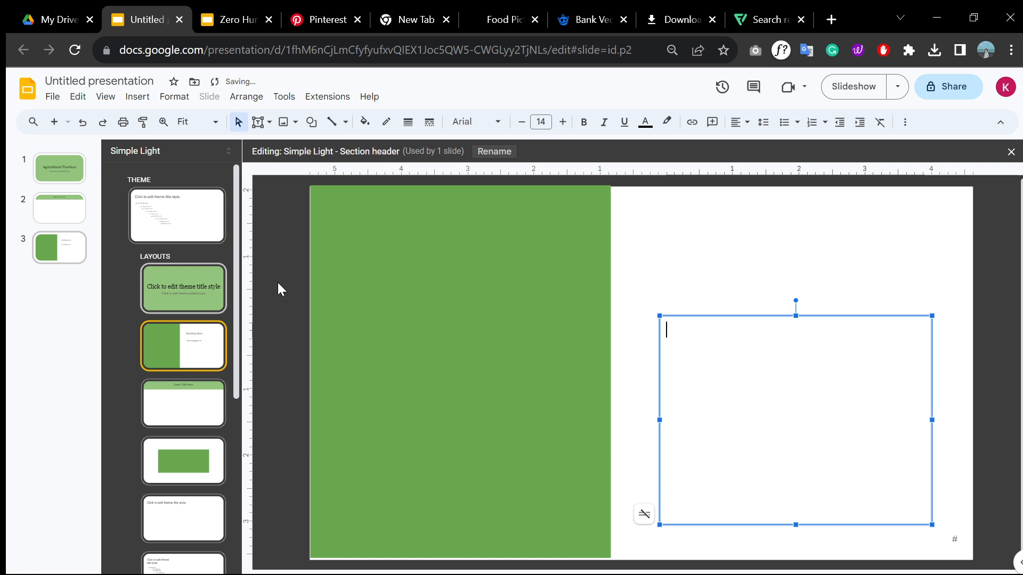
left_click(548, 387)
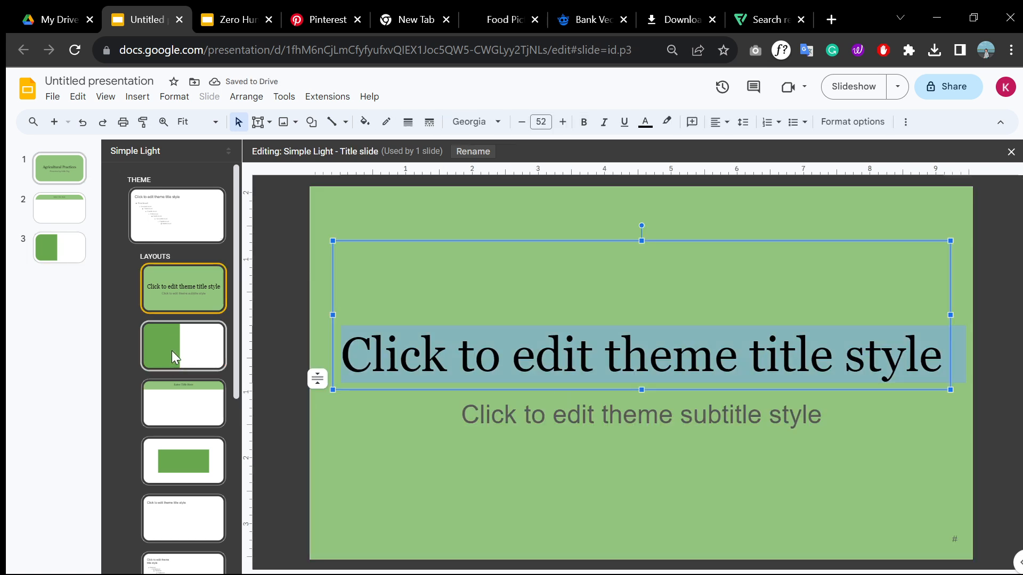
left_click(171, 351)
left_click(191, 401)
left_click(699, 207)
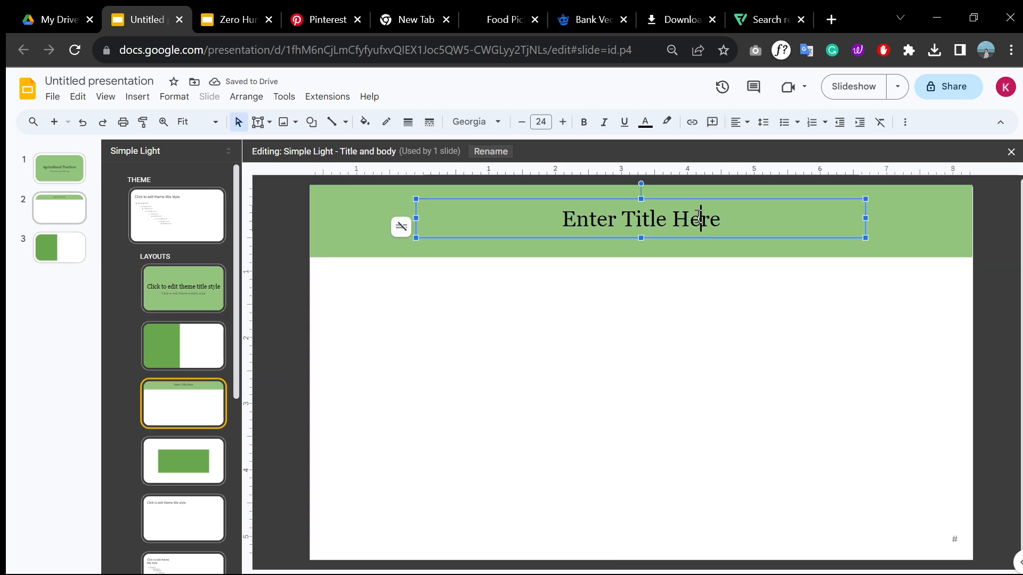
key("ctrl+a")
left_click(175, 396)
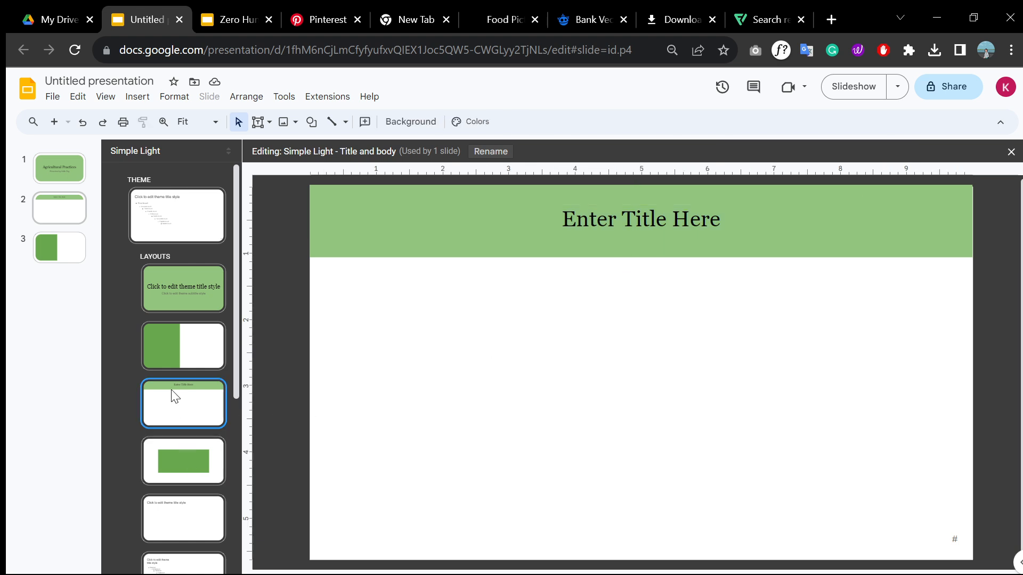
left_click(58, 218)
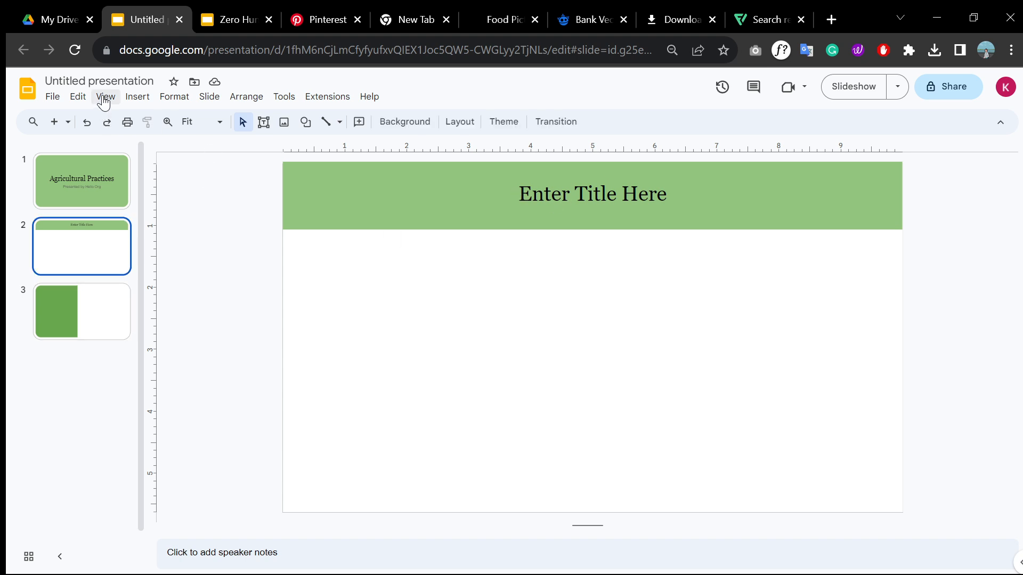
left_click(70, 322)
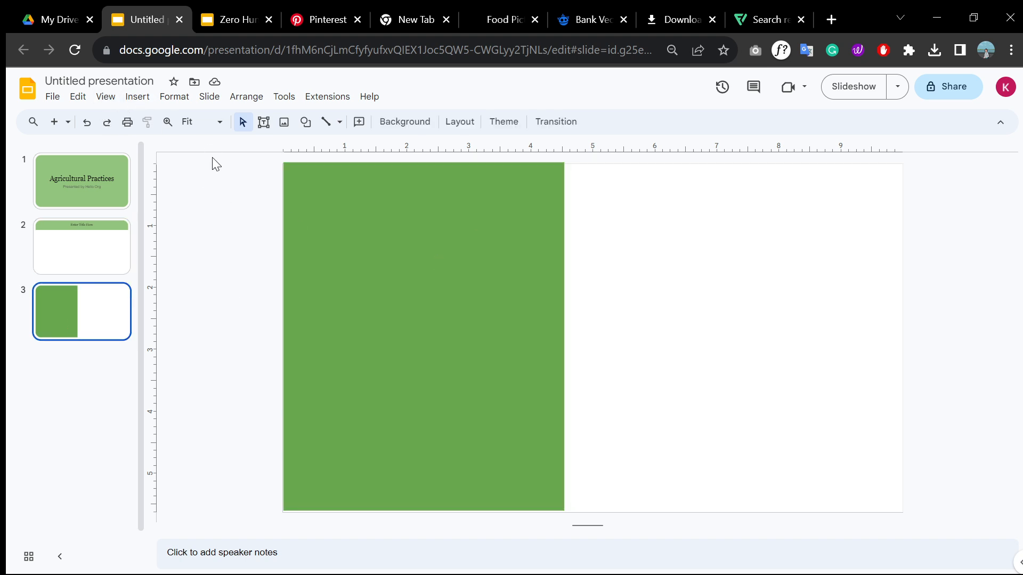
left_click(83, 254)
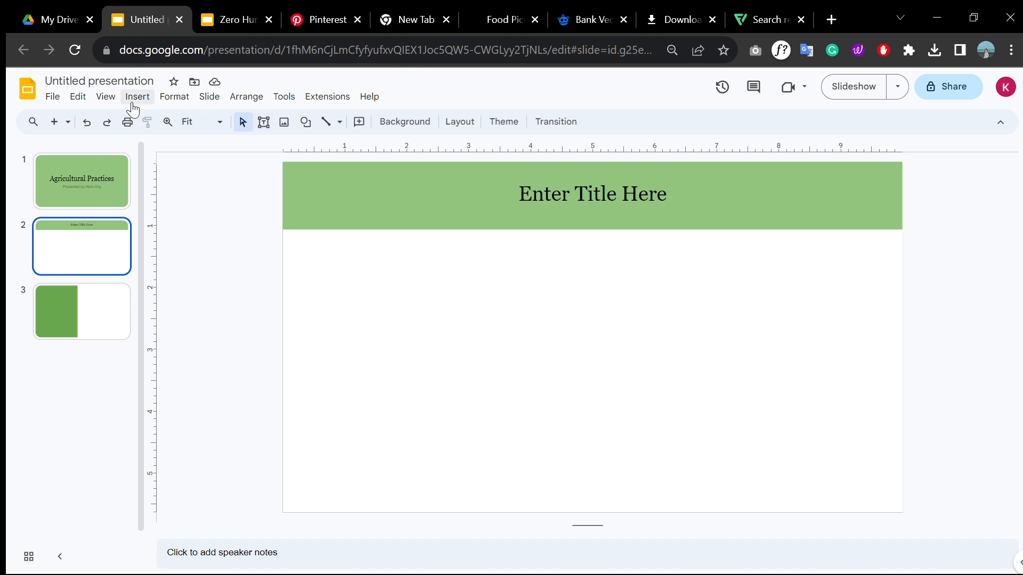
Step: In the theme builder, delete the "Enter Title Here" sample text from the Title and body layout and return to slide 3
left_click(105, 96)
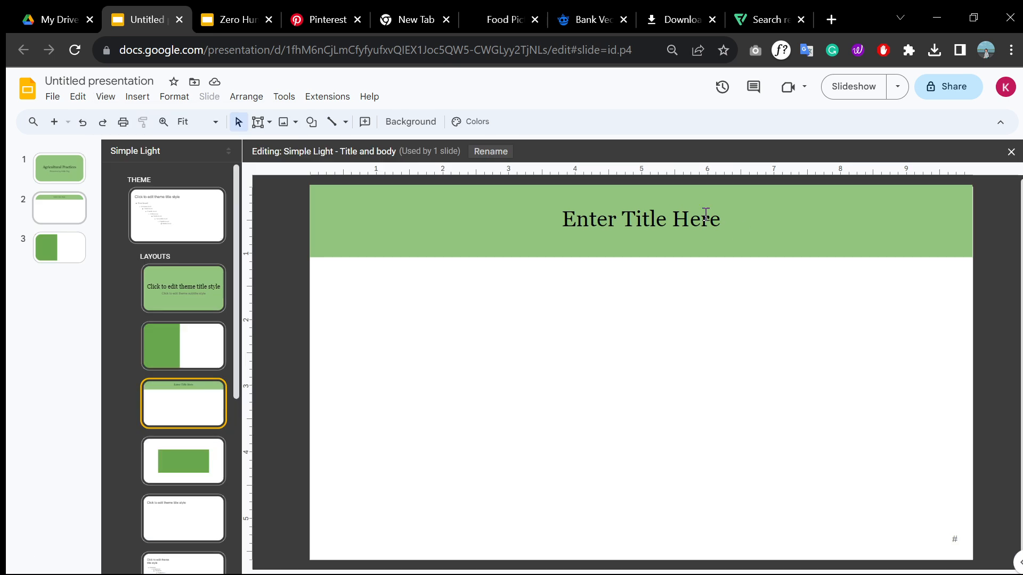
triple_click(705, 213)
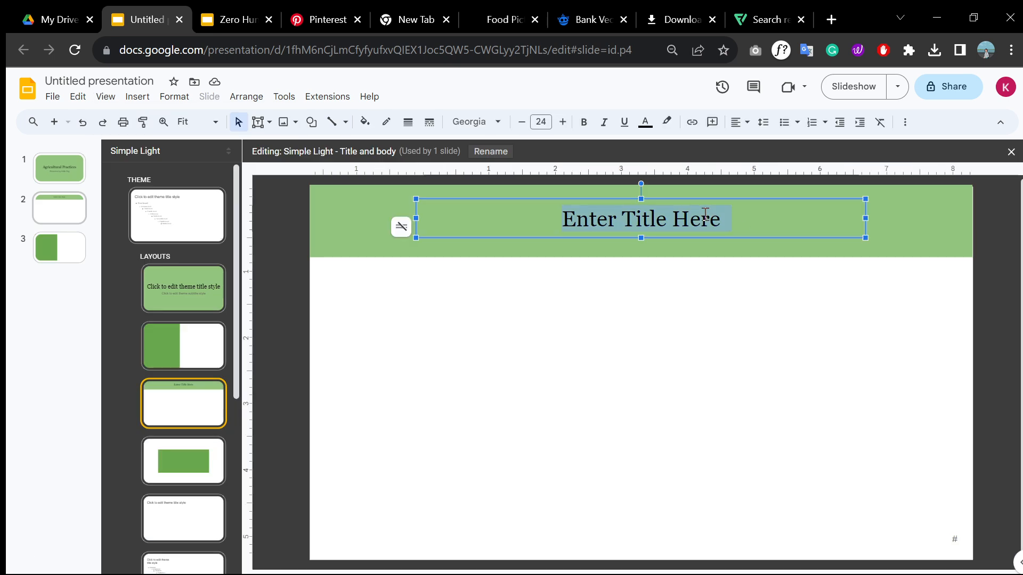
key("BackSpace")
left_click(53, 211)
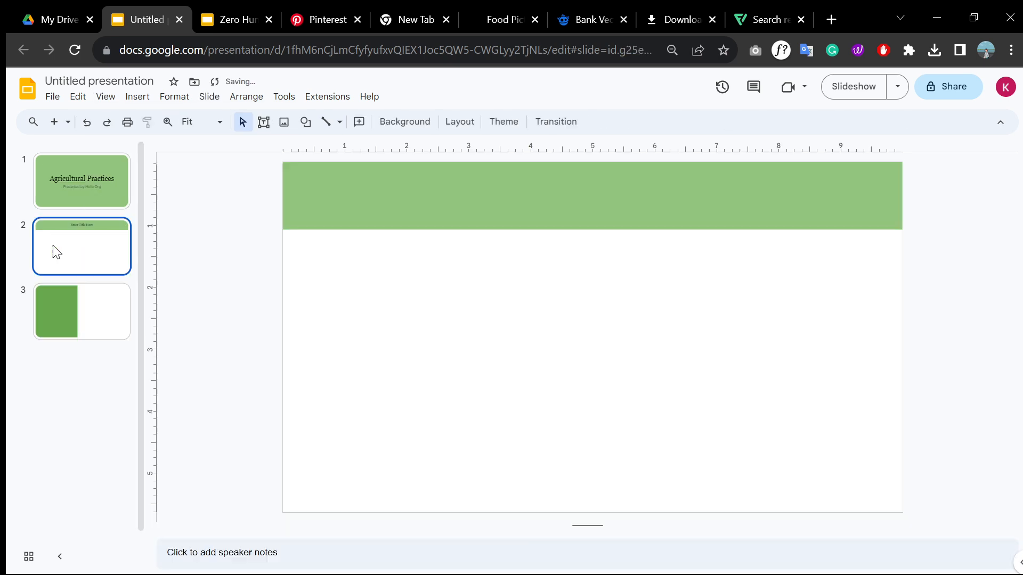
left_click(91, 322)
left_click(128, 265)
left_click(112, 299)
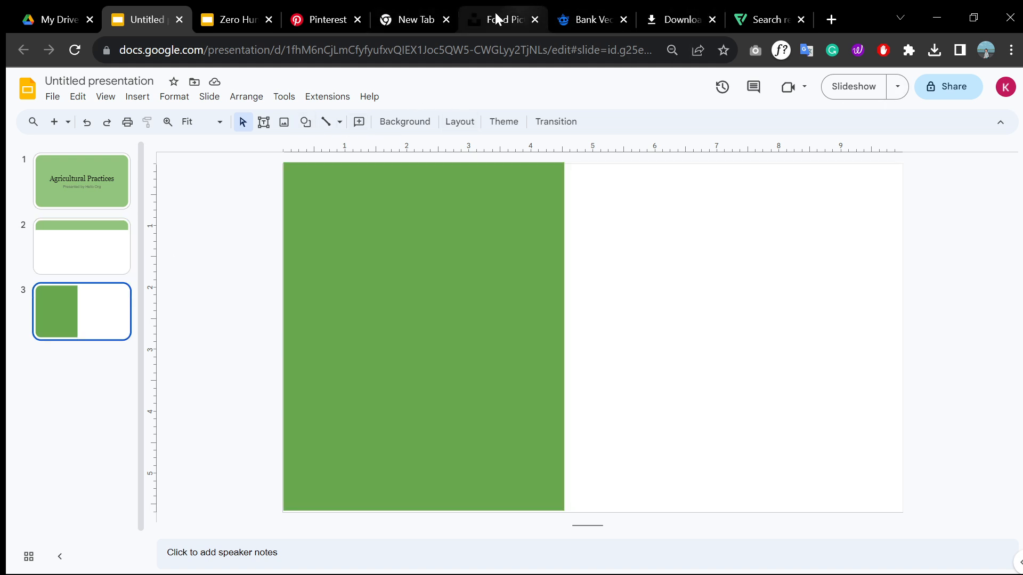
Step: Switch to Freepik, search for "agriculture" and limit the results to photos
left_click(578, 21)
left_click(306, 94)
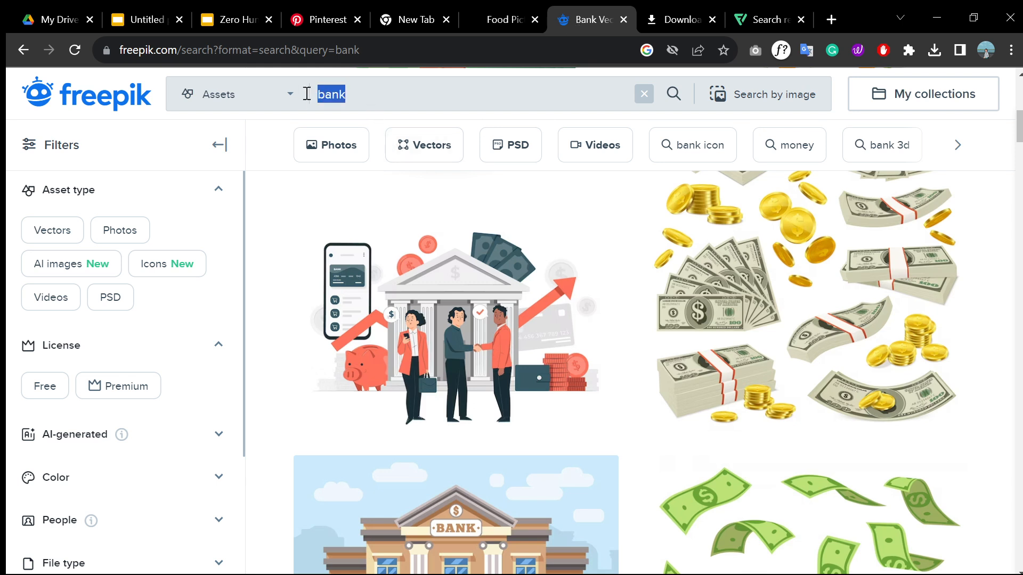
type("agriculture")
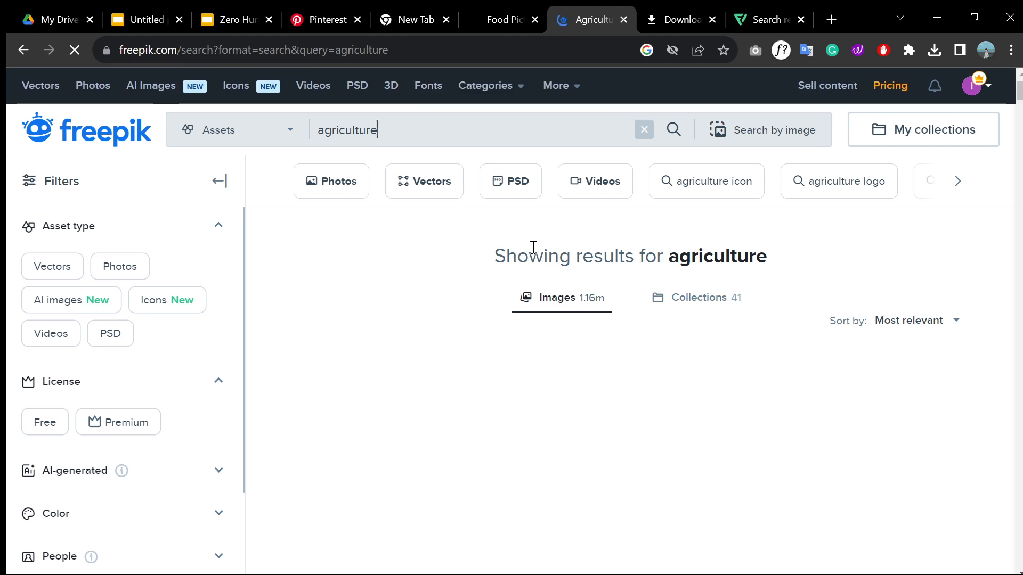
left_click(342, 197)
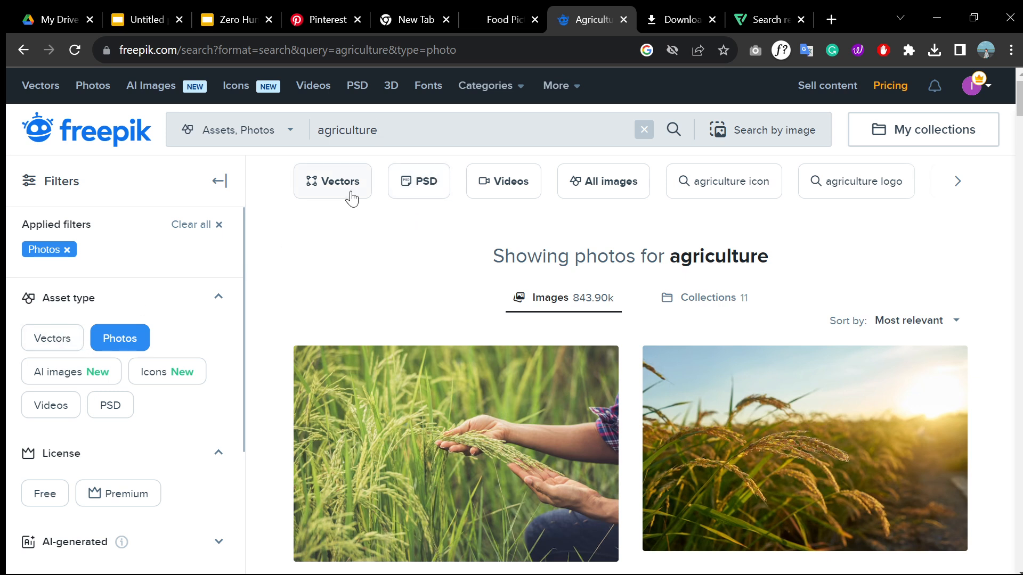
Step: Limit the agriculture results to vectors and preview the vector of a farmer plowing a field with a bull
left_click(63, 339)
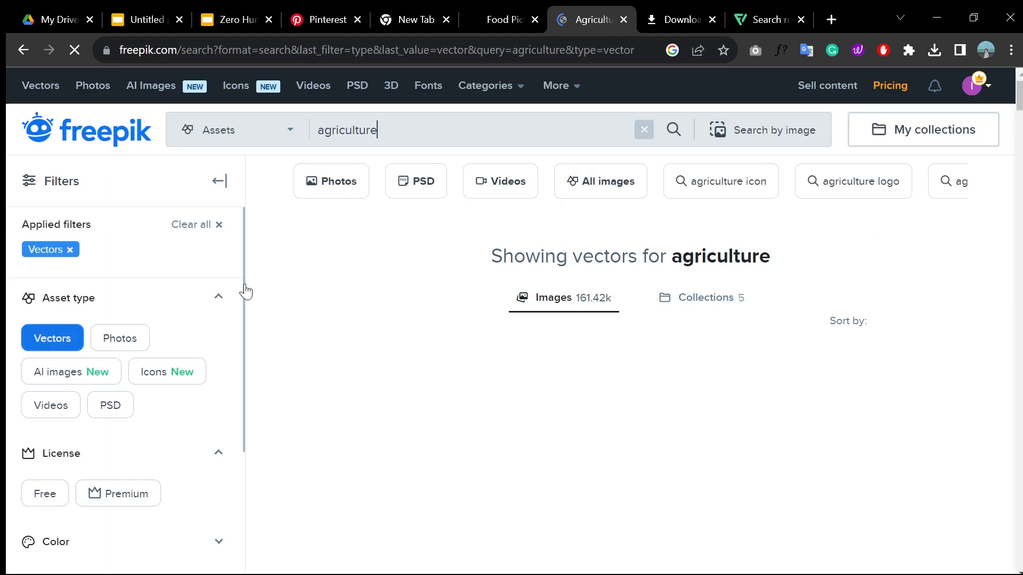
scroll(438, 281, "down", 4)
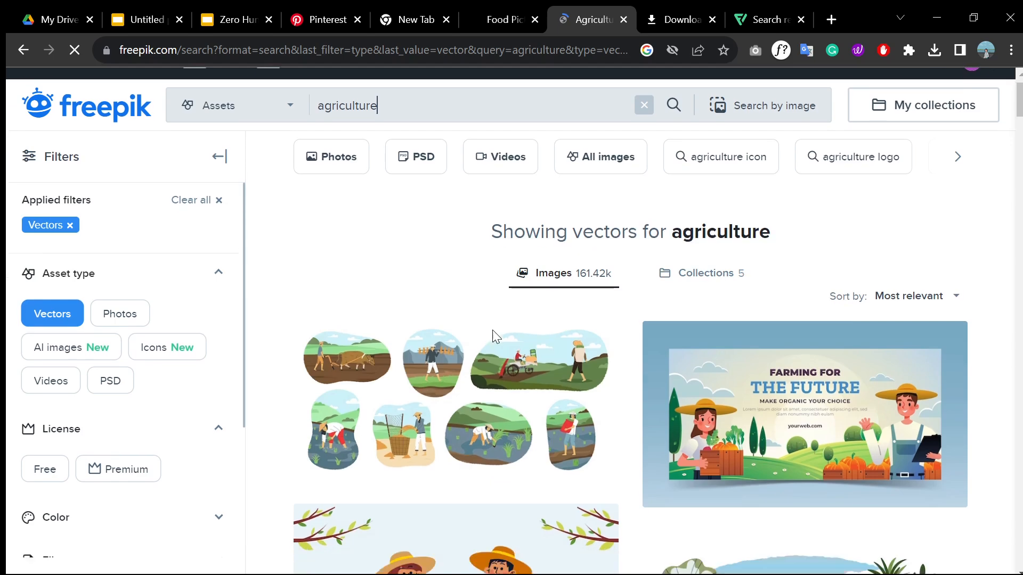
scroll(438, 282, "down", 3)
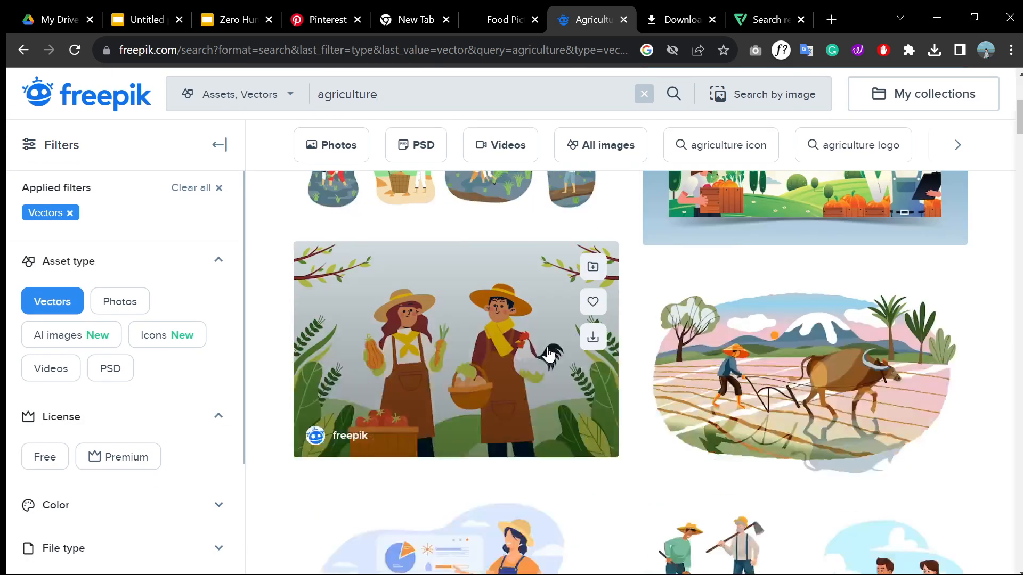
scroll(549, 353, "down", 3)
scroll(549, 353, "up", 4)
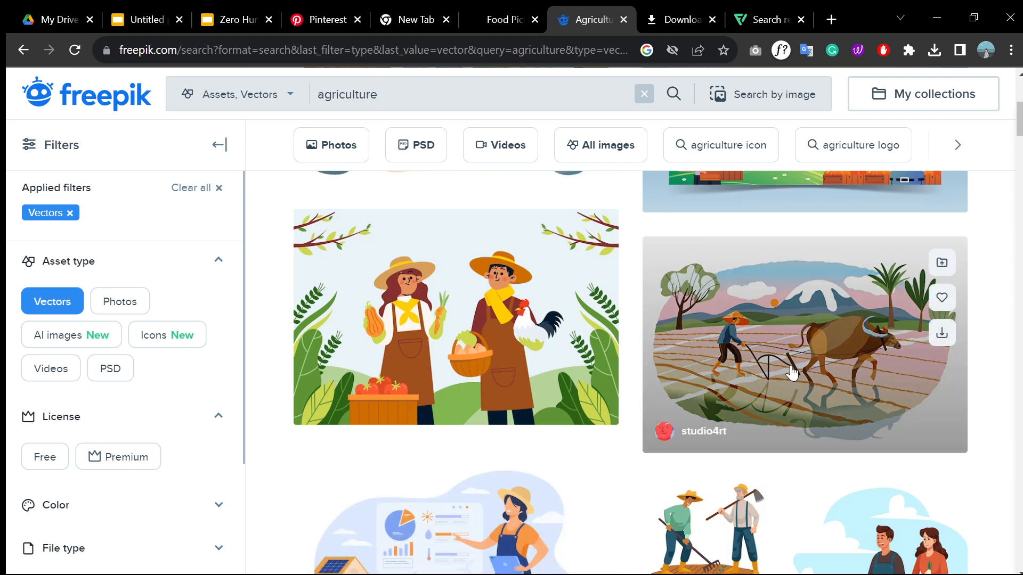
left_click(791, 361)
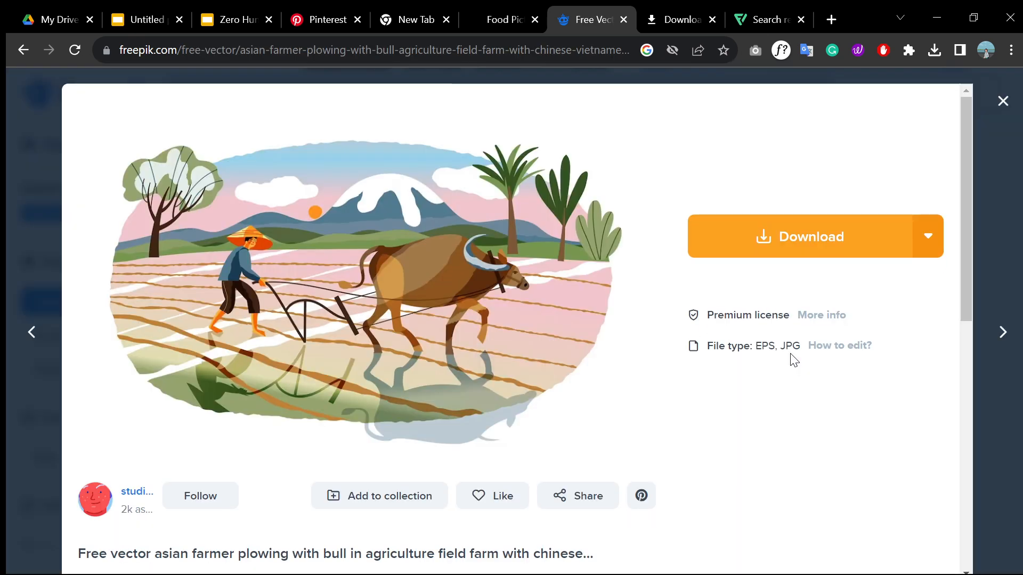
left_click(1003, 101)
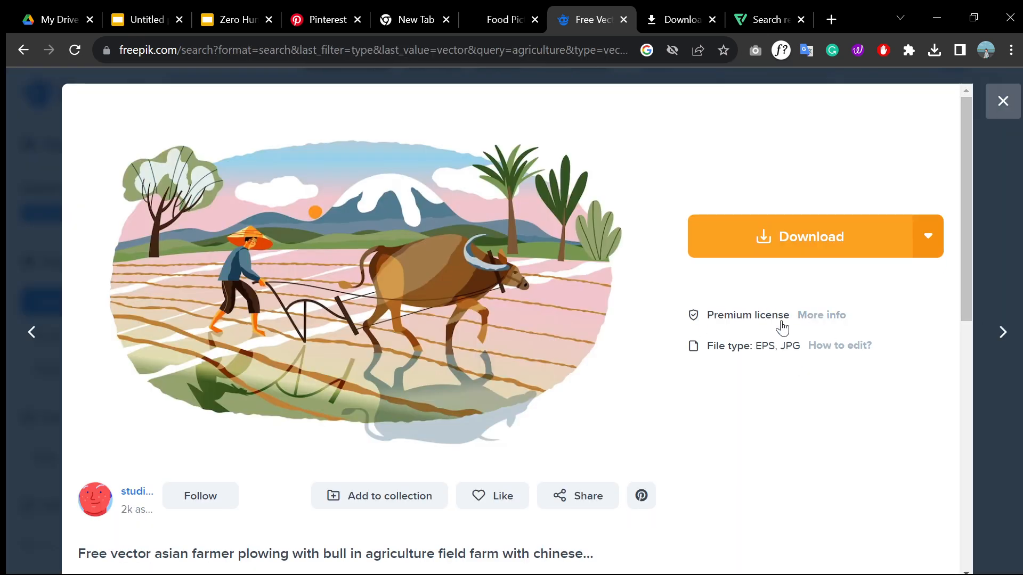
Step: Browse further agriculture vectors and preview the organic farming concept with a woman holding goods
scroll(592, 365, "down", 12)
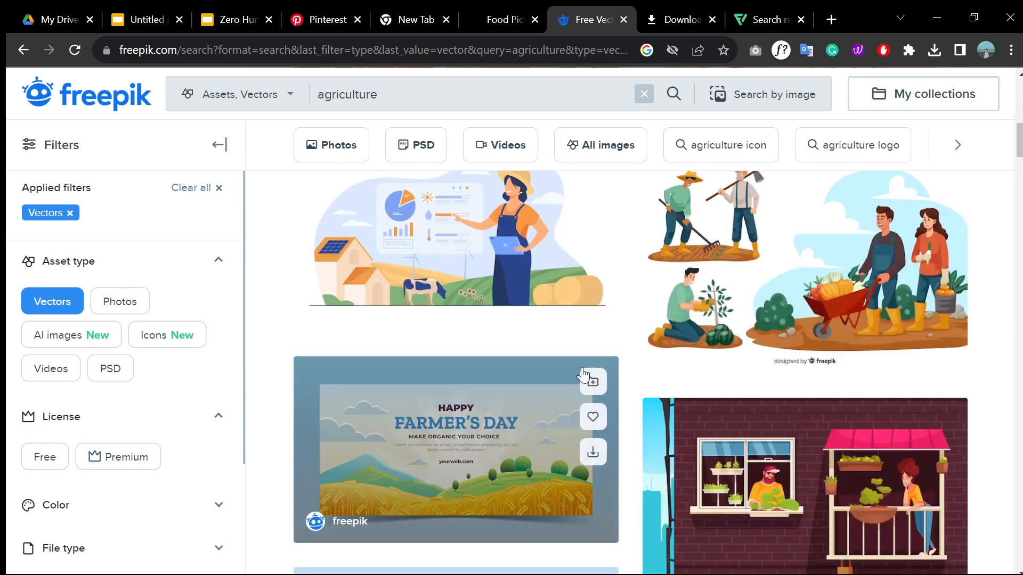
scroll(585, 374, "down", 4)
scroll(589, 373, "up", 4)
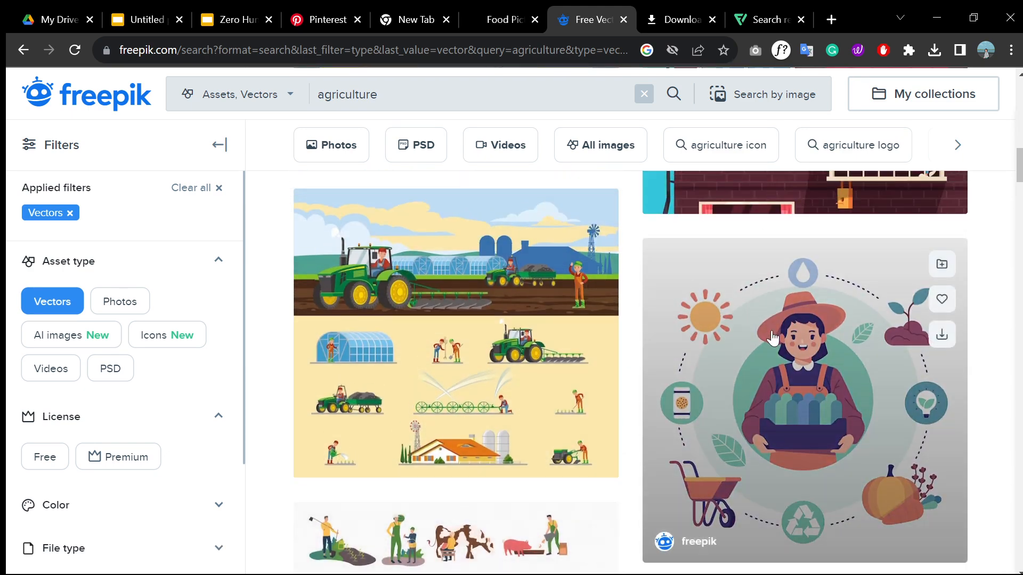
left_click(772, 337)
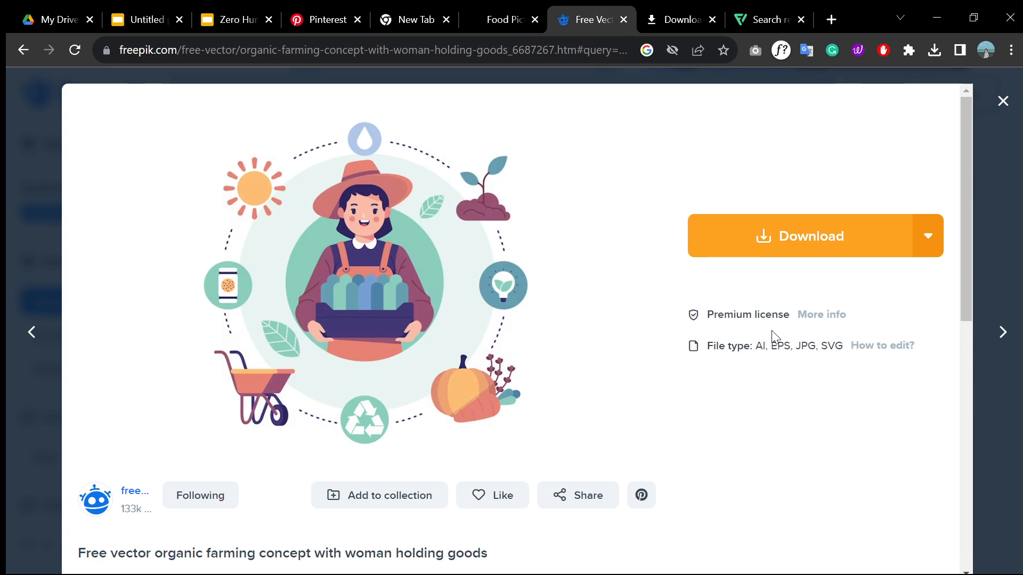
left_click(1003, 102)
scroll(664, 348, "up", 10)
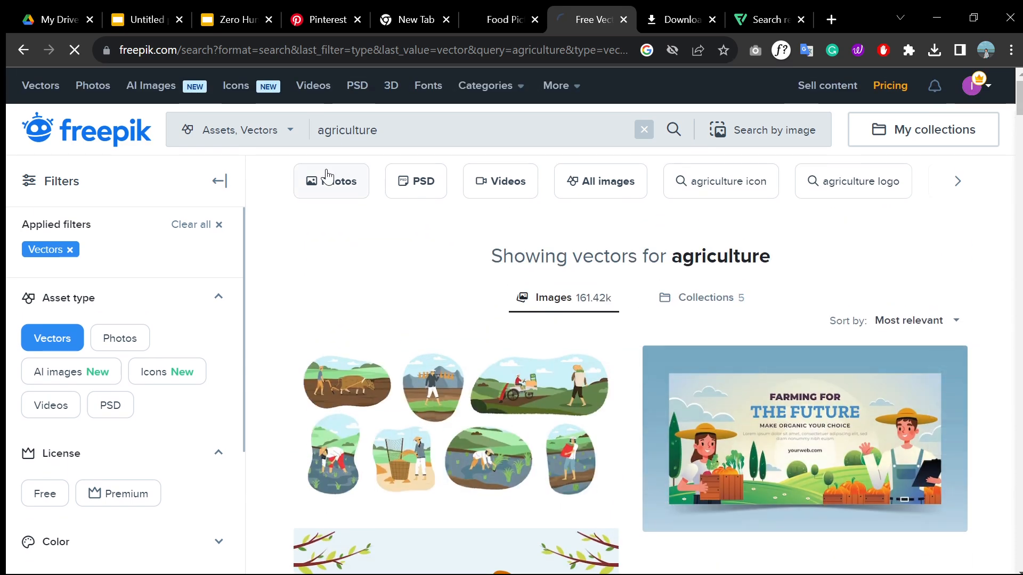
Step: Limit the agriculture results to photos with the Free license and browse them for a suitable picture
left_click(328, 177)
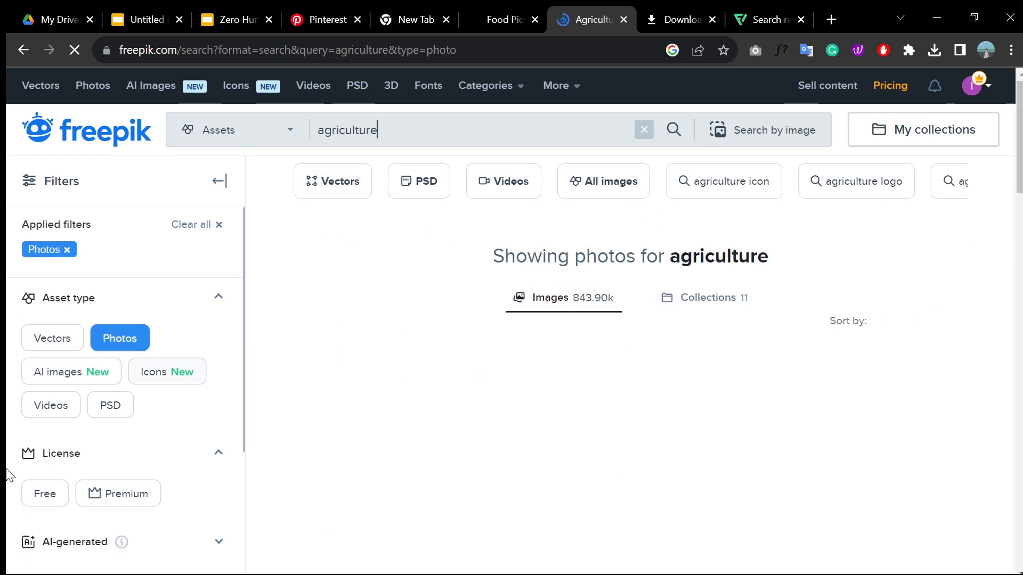
scroll(28, 442, "down", 3)
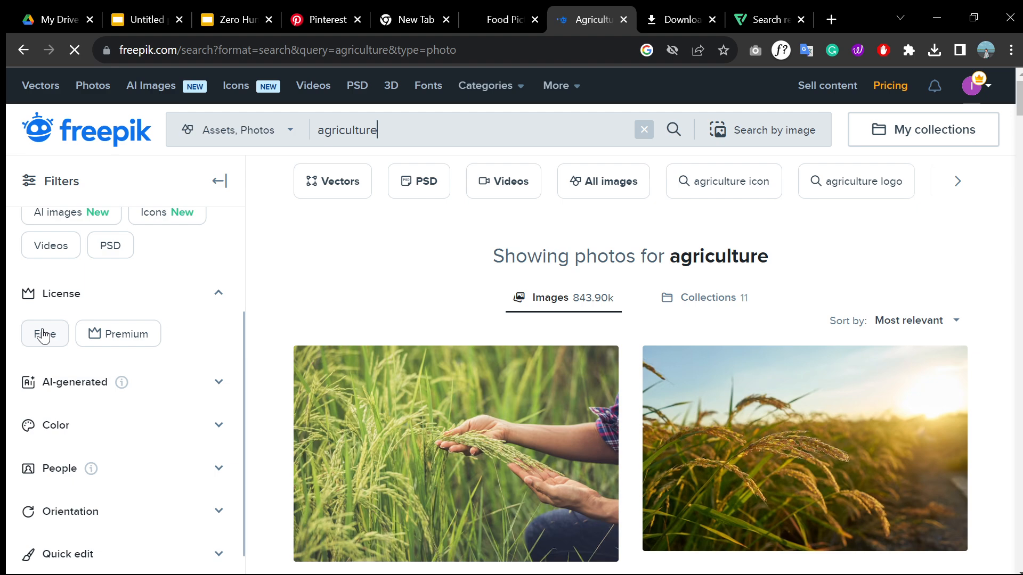
left_click(44, 335)
scroll(603, 307, "down", 2)
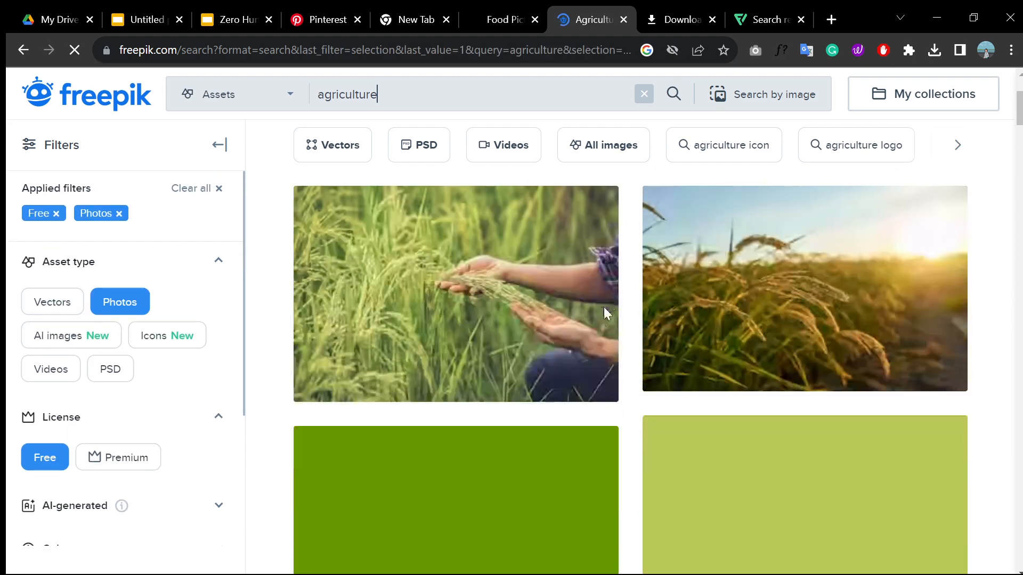
scroll(533, 351, "down", 3)
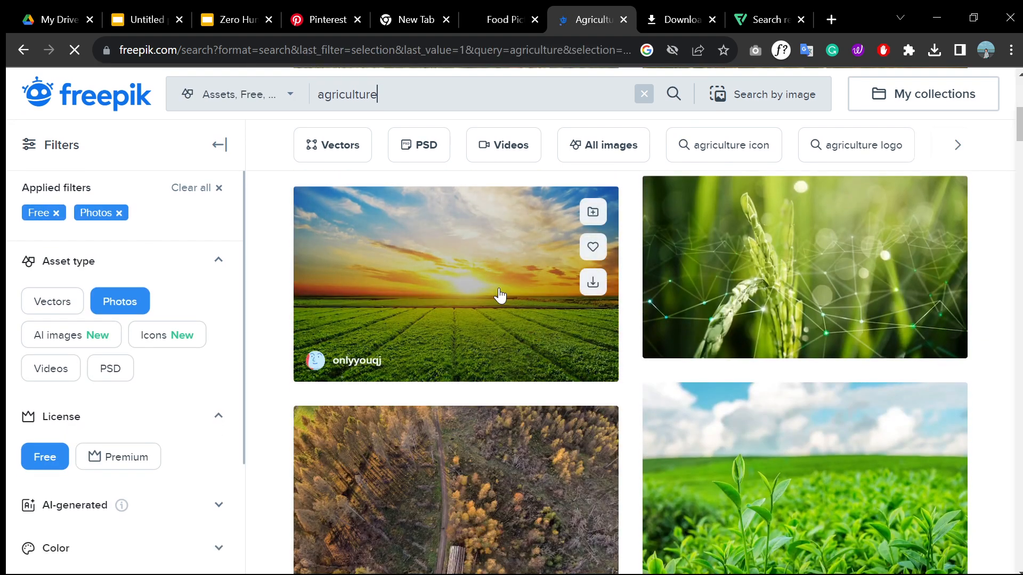
scroll(649, 456, "down", 4)
Step: Open the photo of green tea buds and leaves on a plantation and copy the image to the clipboard
left_click(757, 257)
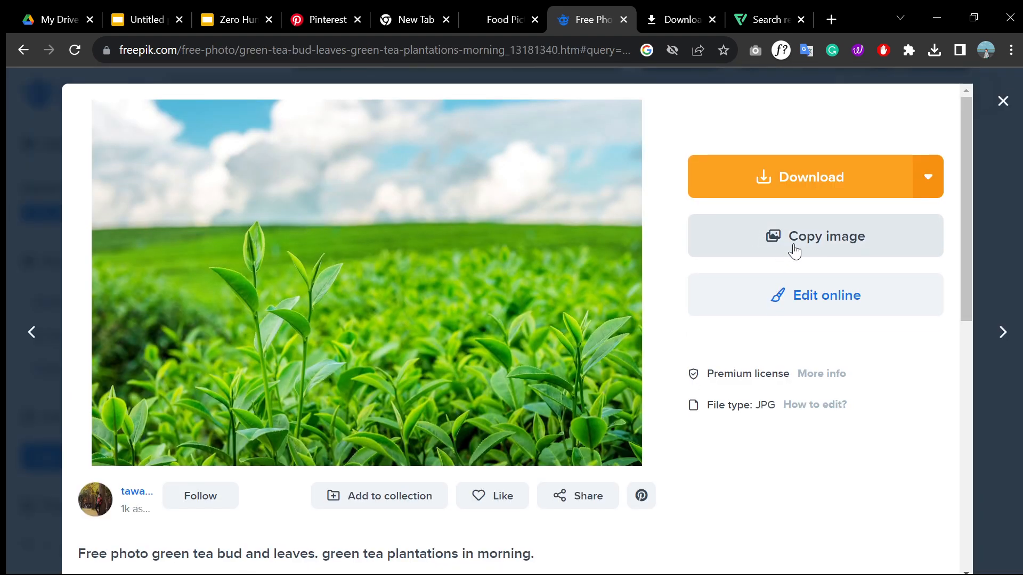
left_click(792, 240)
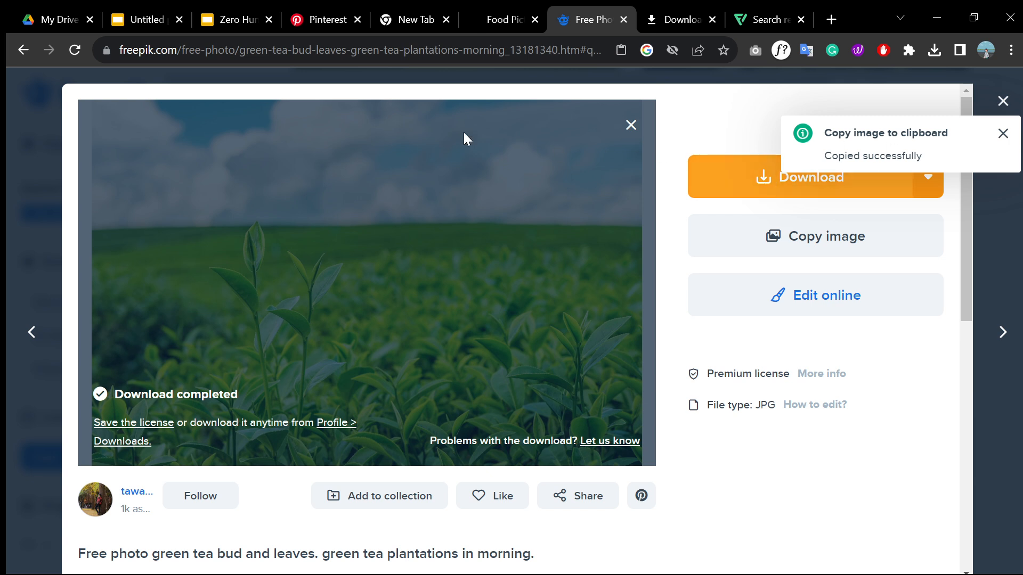
left_click(883, 233)
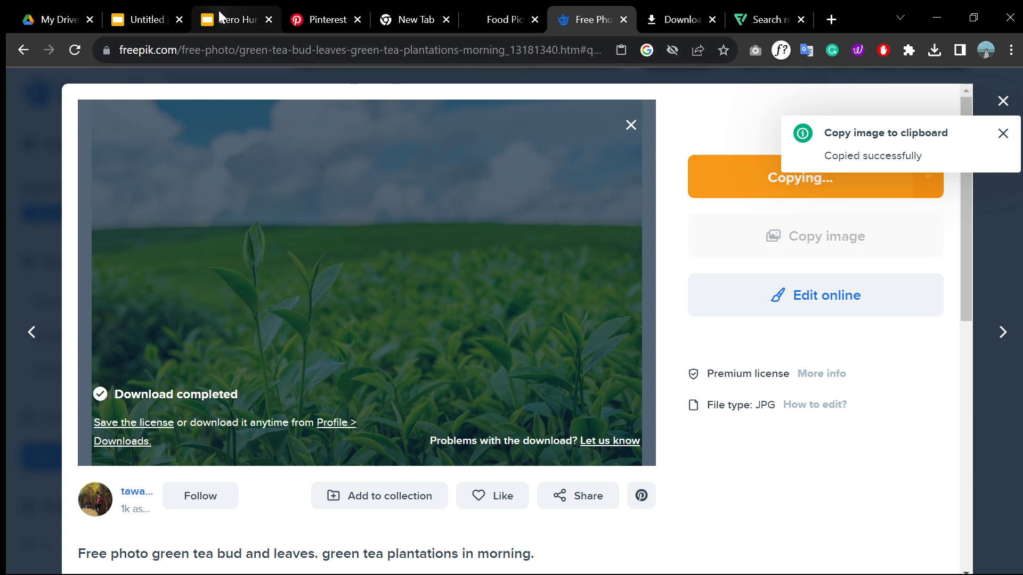
Step: Switch back to the untitled presentation, paste the tea plantation photo onto slide 3 and move it towards the slide's right edge
left_click(219, 20)
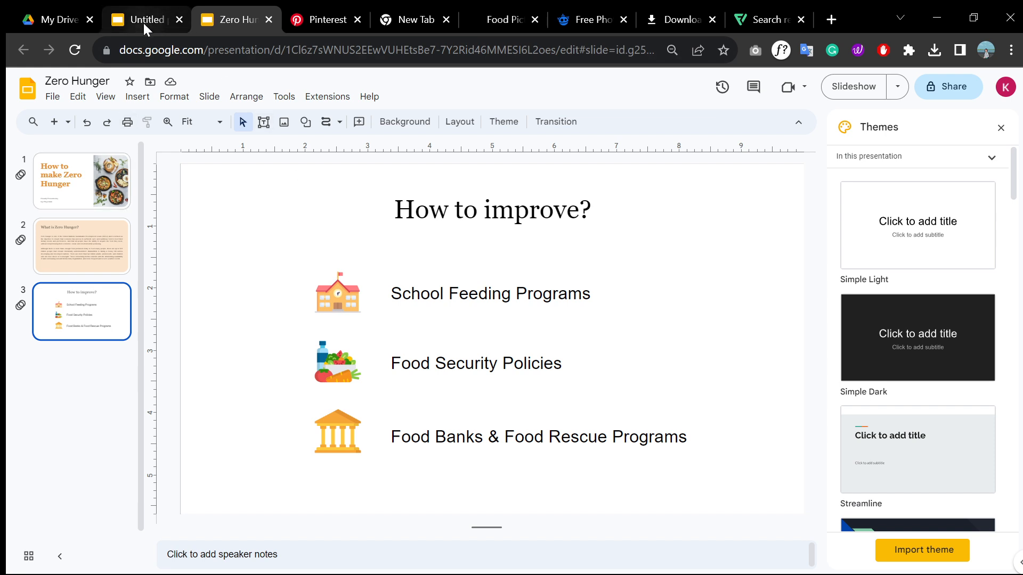
left_click(140, 21)
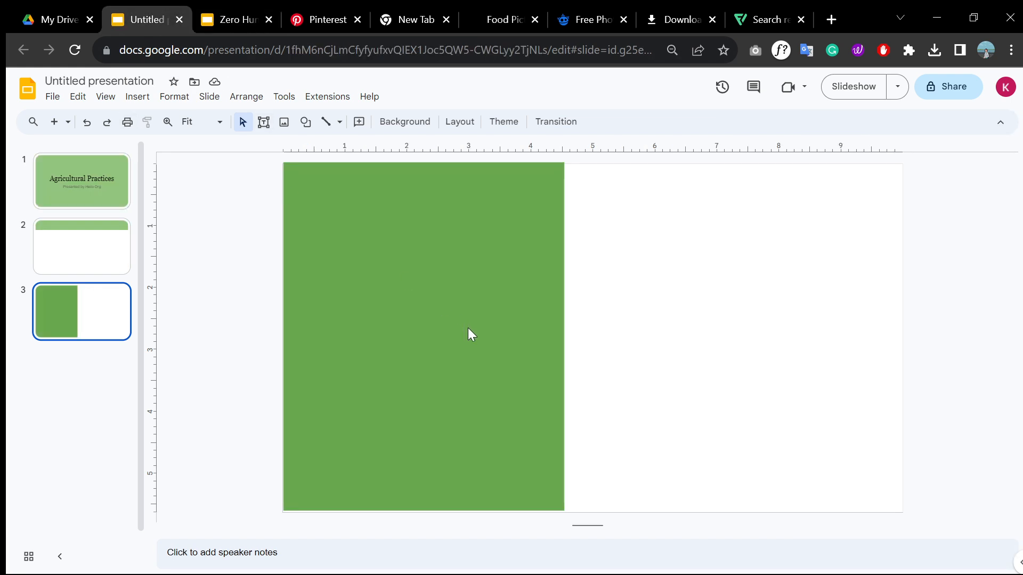
key("ctrl+v")
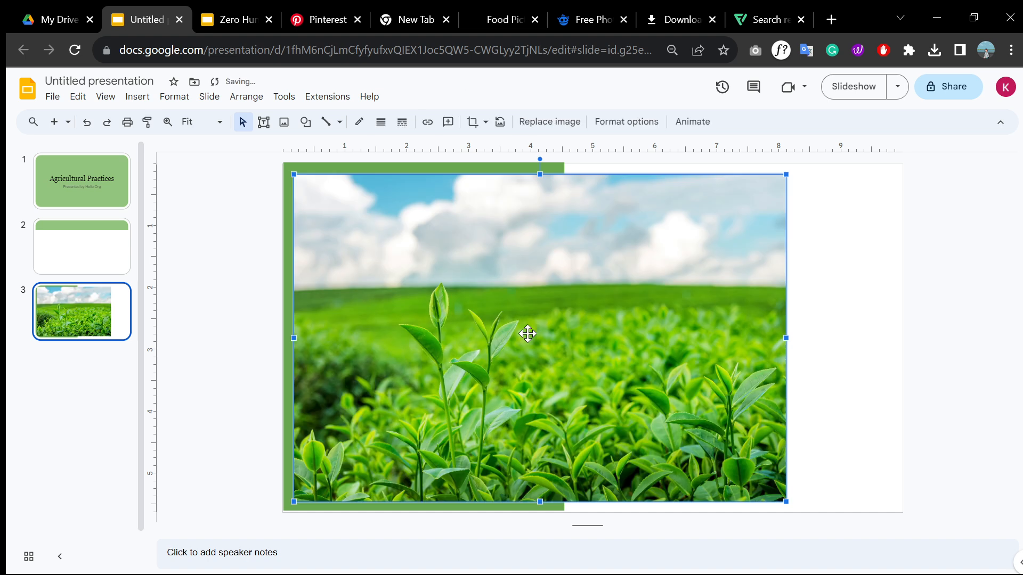
left_click_drag(525, 333, 629, 352)
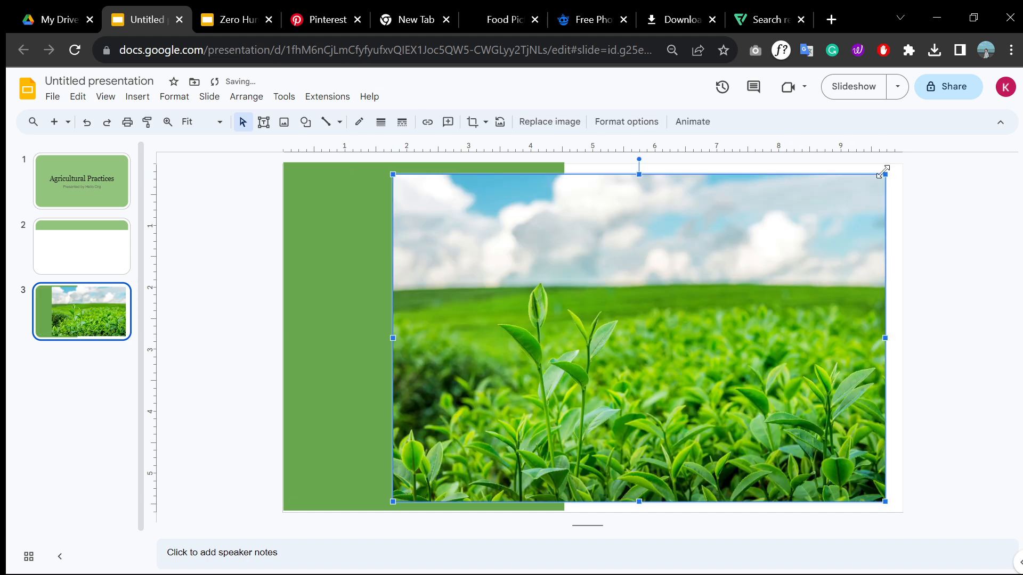
Step: Scale the tea plantation photo down proportionally and move it over the green panel on slide 3
left_click_drag(882, 172, 703, 296)
left_click_drag(633, 399, 561, 335)
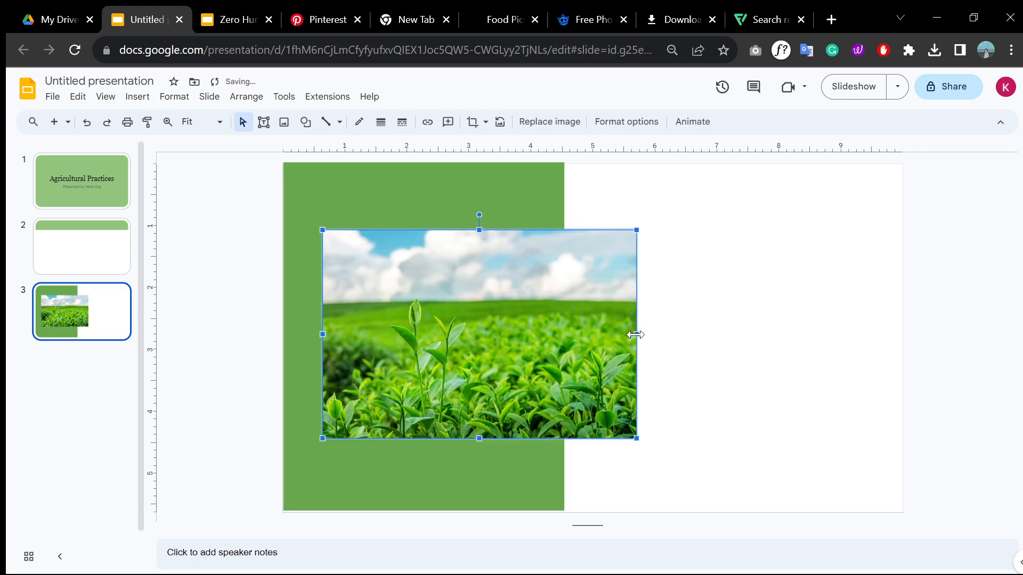
Step: Try to narrow the tea plantation photo by squeezing its width, and undo each attempt
left_click_drag(636, 334, 468, 335)
key("ctrl+z")
left_click_drag(636, 335, 452, 335)
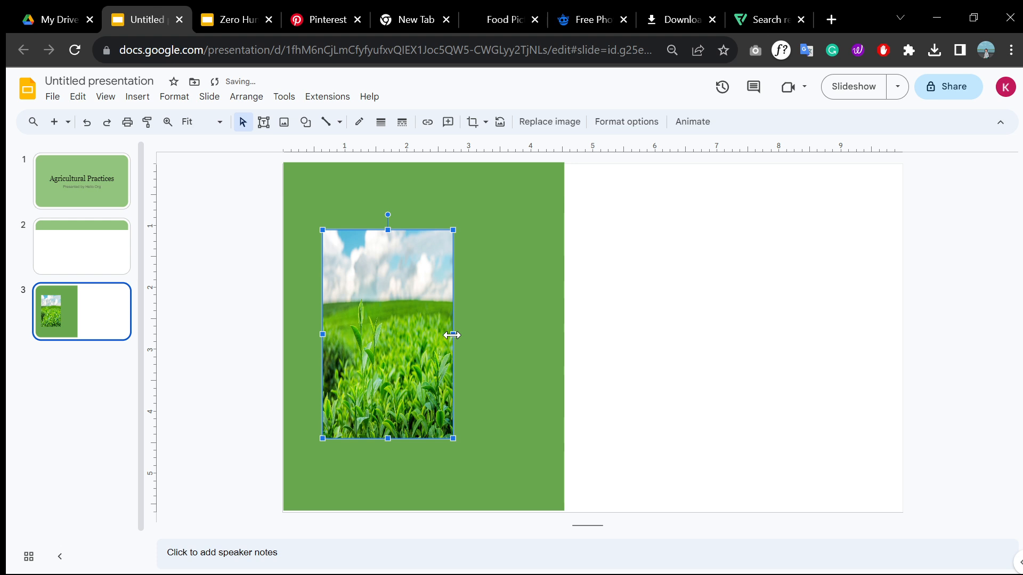
key("ctrl+z")
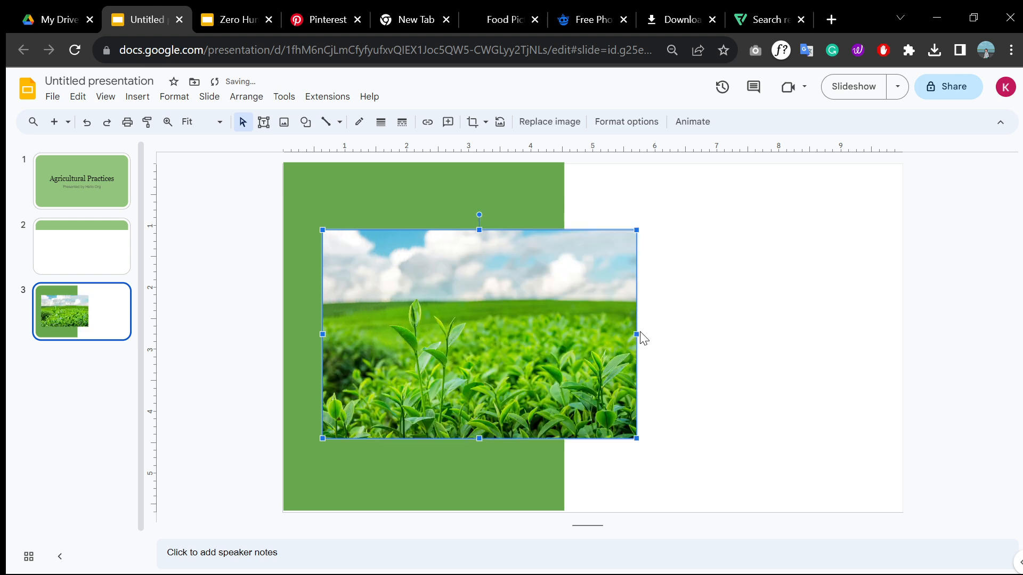
left_click_drag(637, 331, 376, 331)
key("ctrl+z")
Step: Crop the tea plantation photo to a nearly square frame, enlarging and repositioning the image inside so the two tall tea shoots are centred
left_click(472, 122)
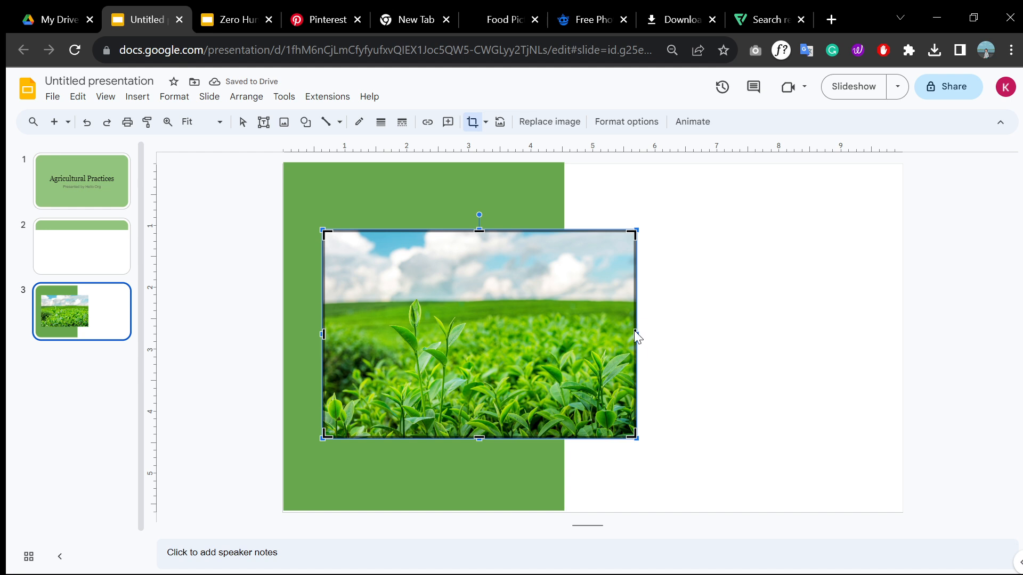
left_click_drag(611, 334, 448, 340)
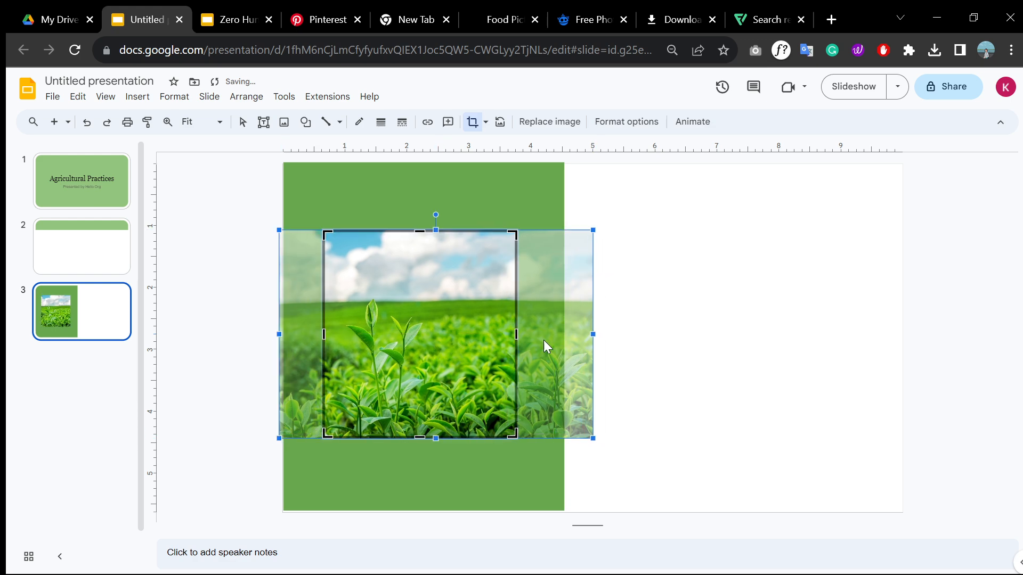
left_click_drag(592, 228, 624, 209)
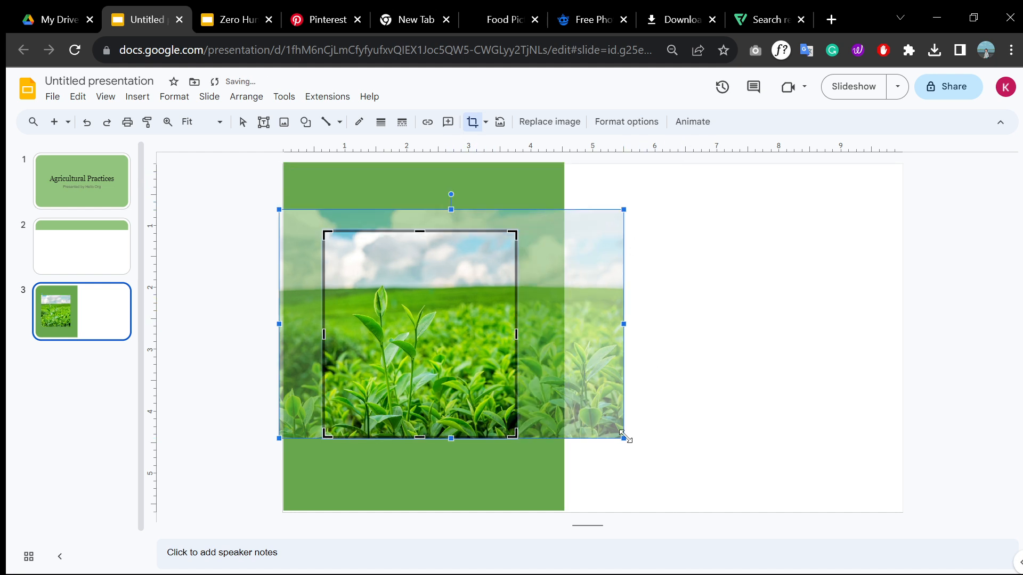
left_click_drag(624, 438, 685, 479)
left_click_drag(612, 402, 602, 377)
left_click(811, 353)
Step: Centre the cropped tea plantation photo on the green panel of slide 3 and deselect it
left_click(443, 346)
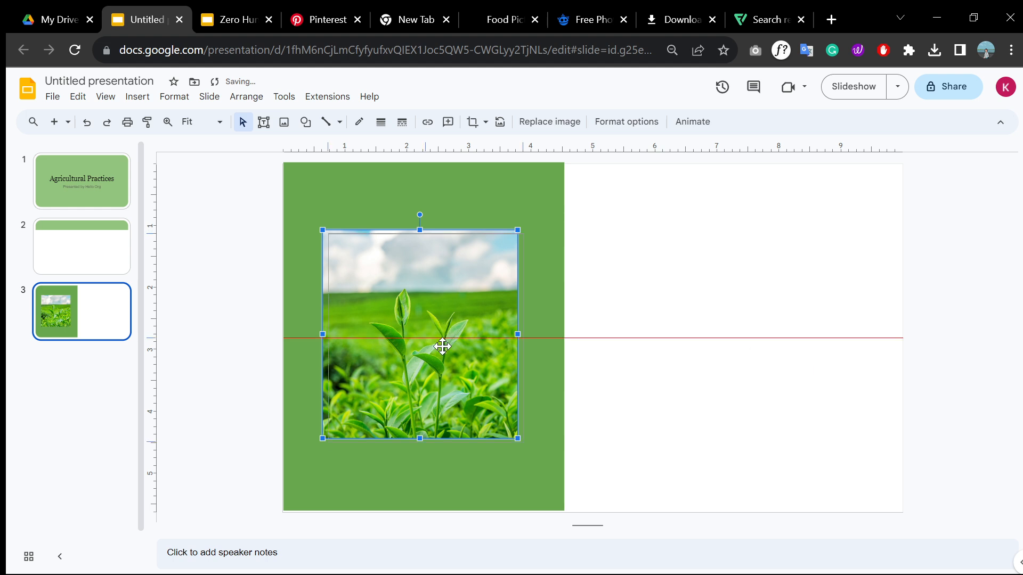
left_click_drag(442, 347, 435, 344)
left_click(728, 289)
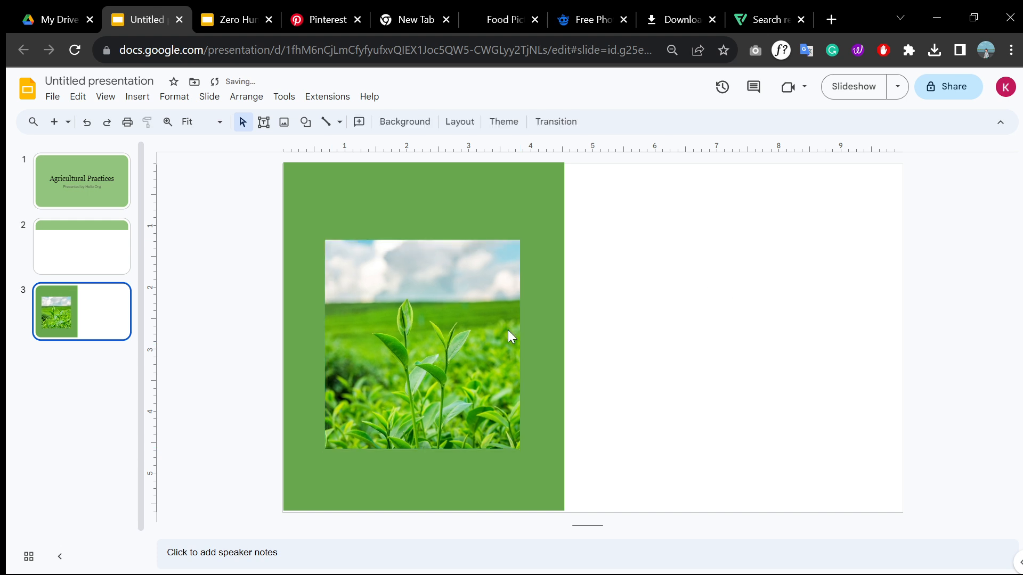
Step: Go to slide 2, then search Google for "farmer png" in a new browser tab and show the image results
left_click(129, 232)
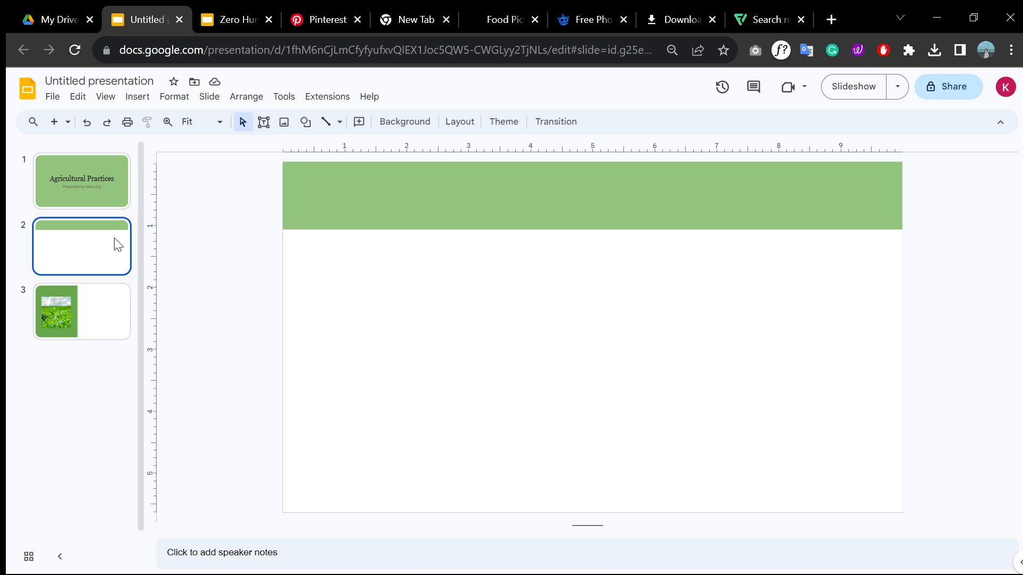
left_click(830, 20)
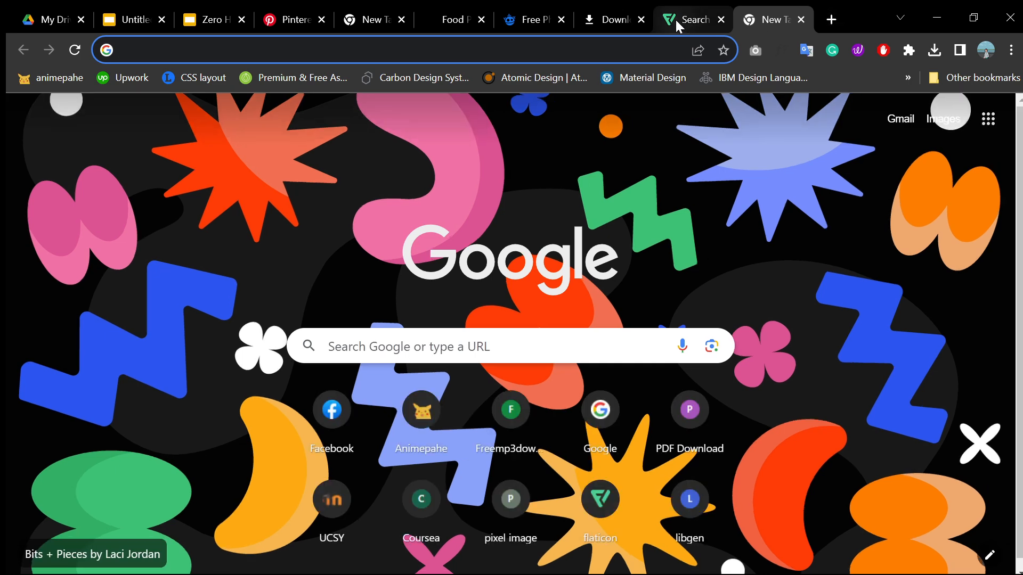
type("g")
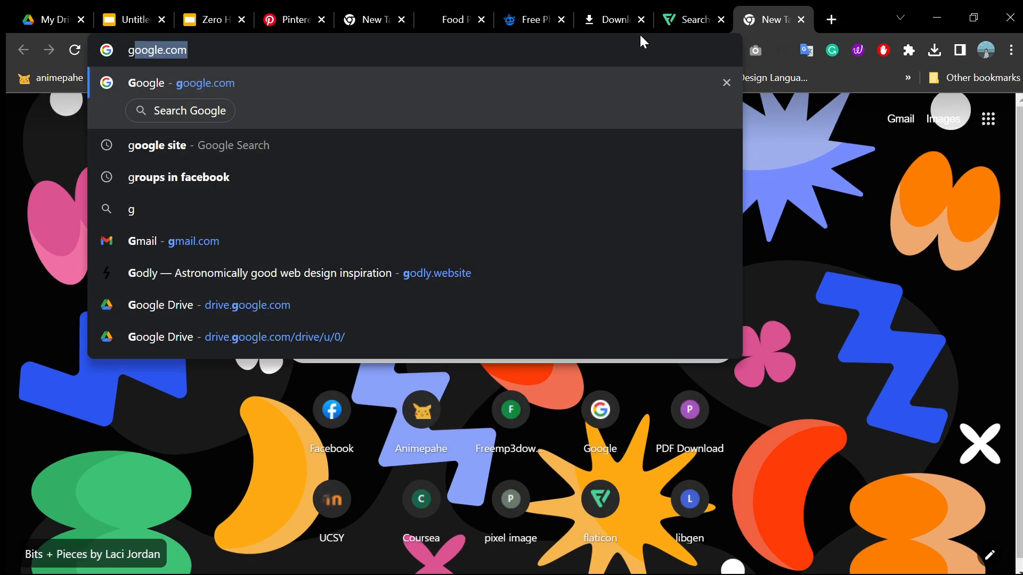
key("Return")
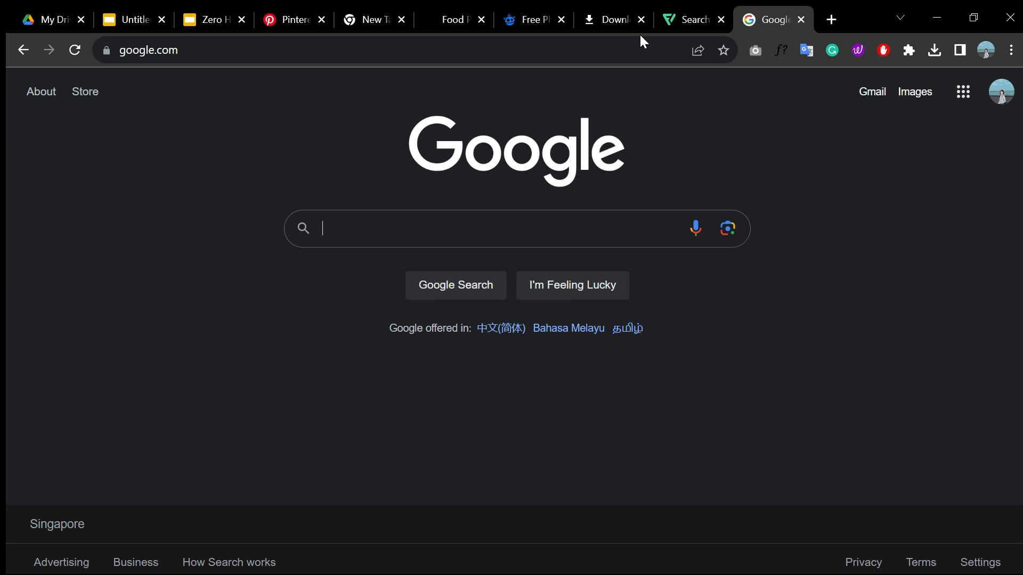
type("farmer png")
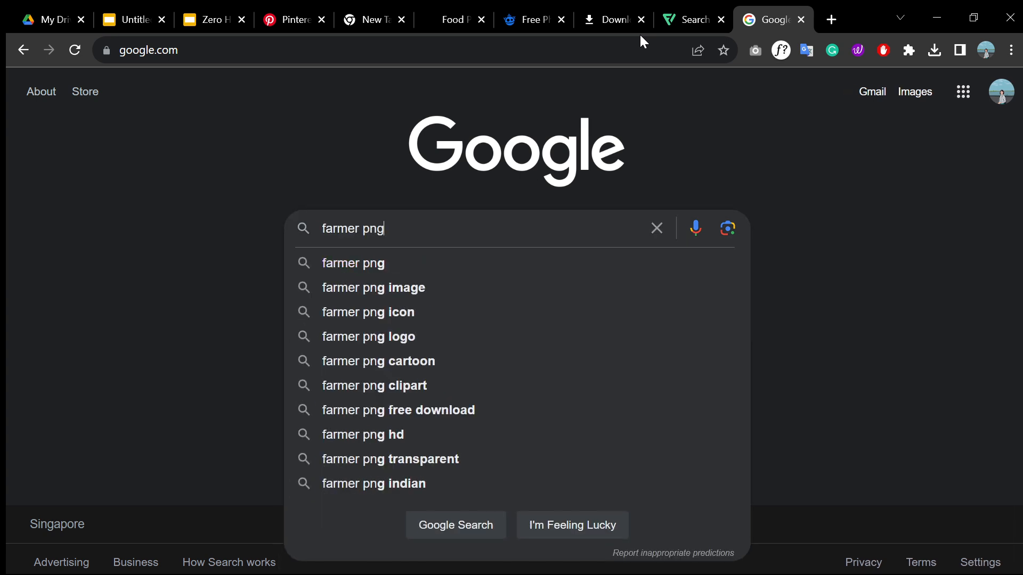
key("Return")
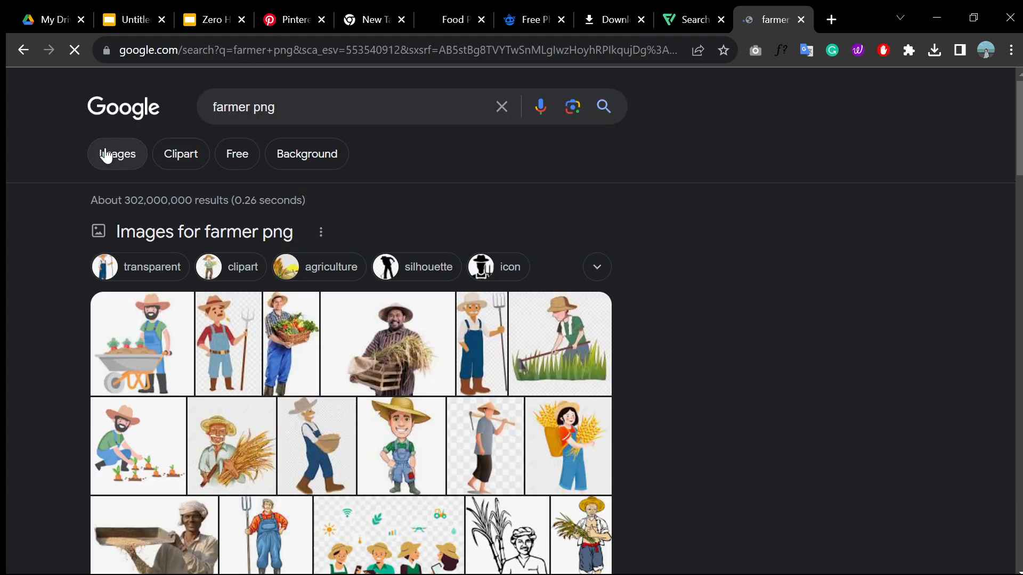
left_click(228, 233)
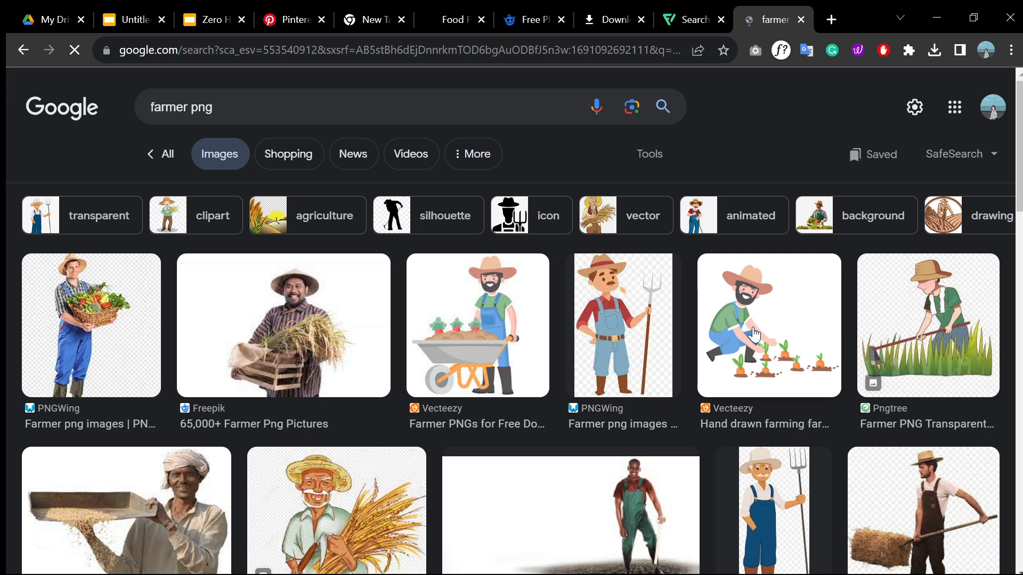
Step: Try the PNGWing picture of a farmer with a pitchfork on slide 2, then delete it from the slide
left_click(638, 292)
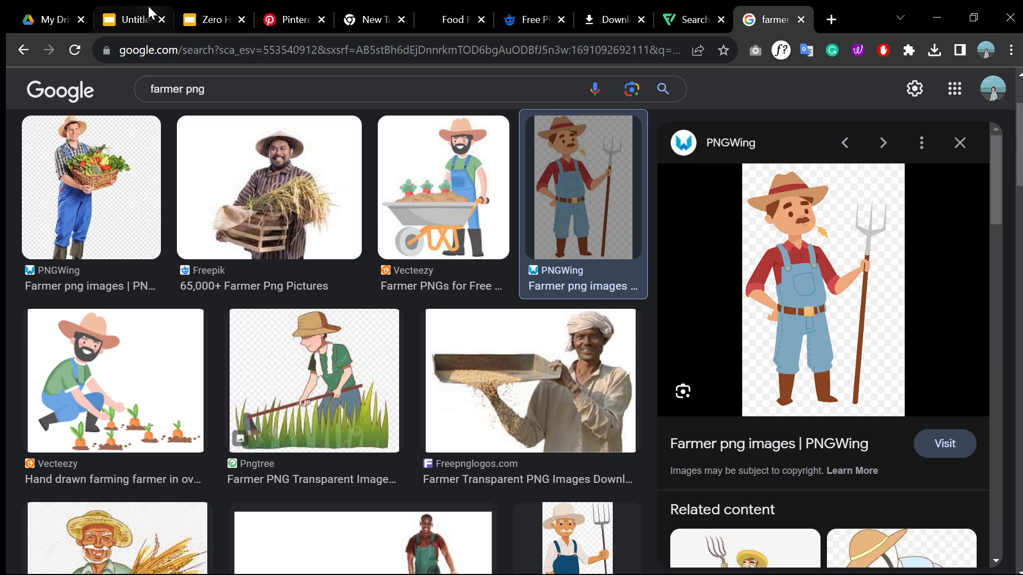
left_click(152, 23)
key("ctrl+v")
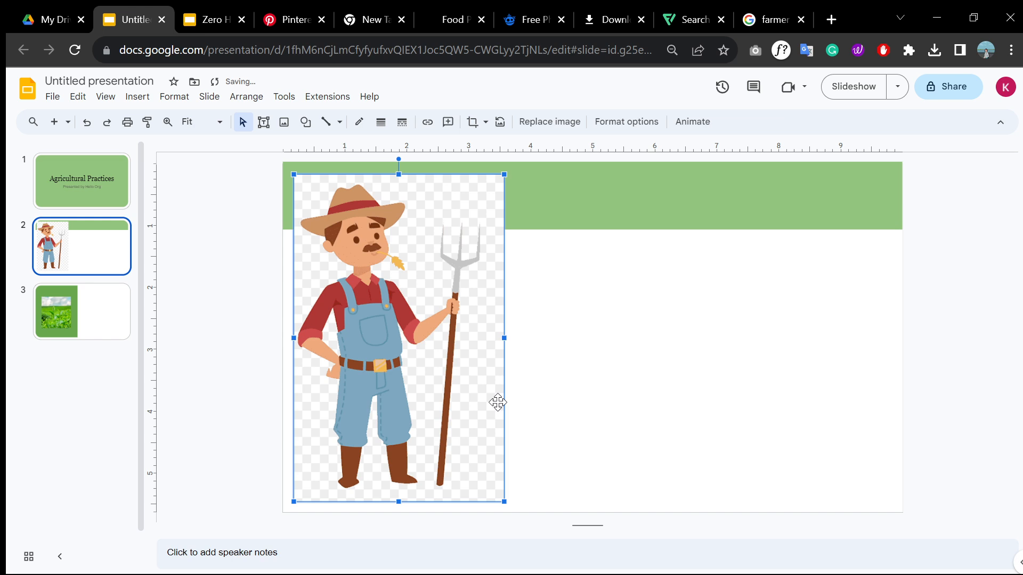
key("Delete")
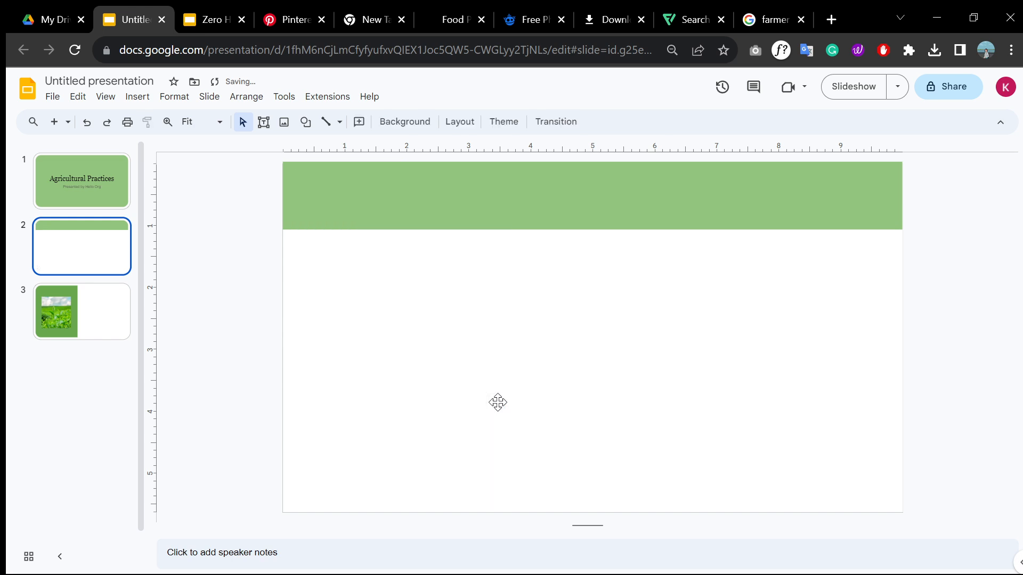
Step: Return to the farmer results, compare the Freepik and Vecteezy pictures, and copy the Vecteezy farmer with the wheelbarrow
left_click(782, 21)
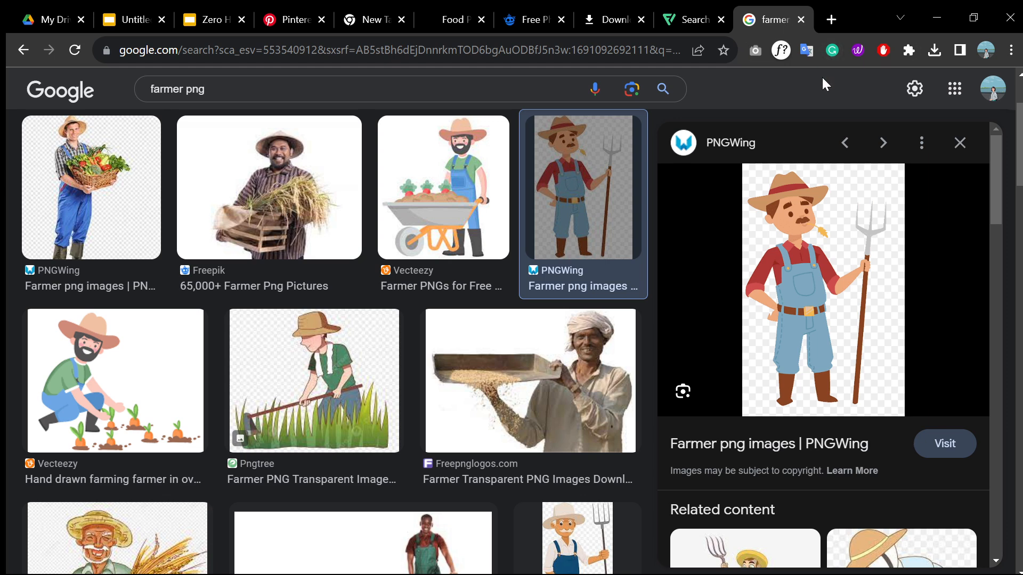
scroll(197, 272, "up", 3)
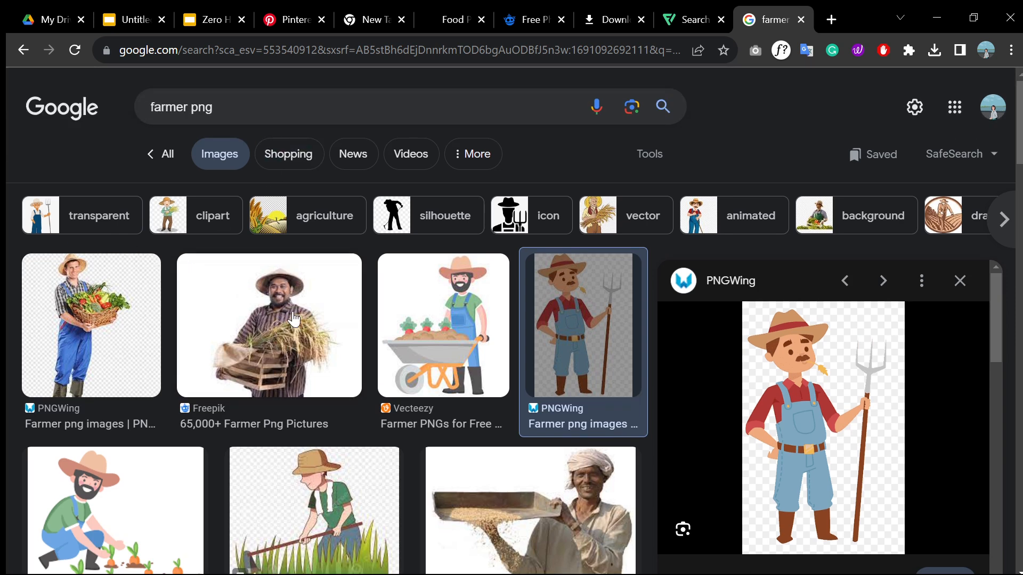
left_click(293, 321)
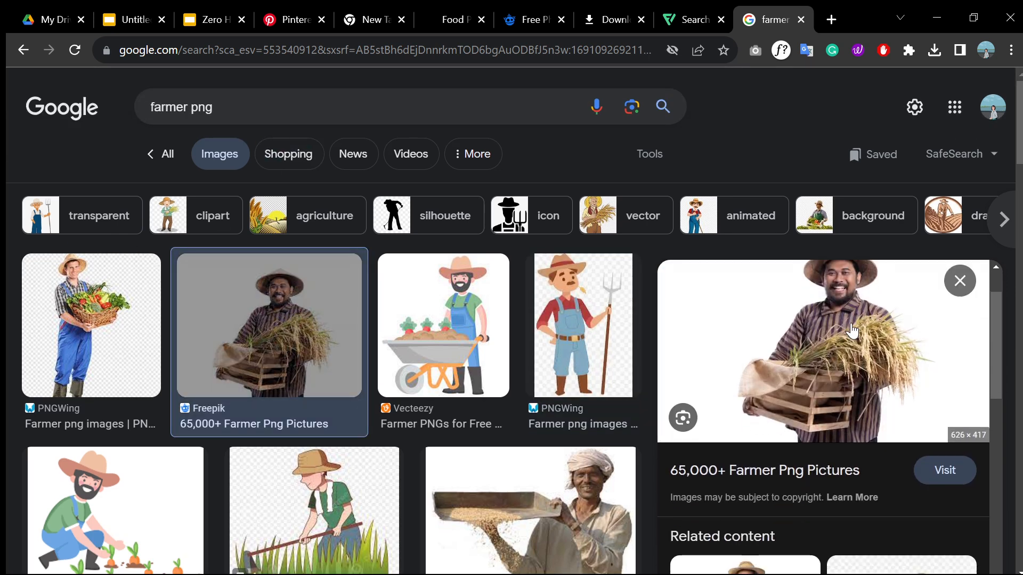
left_click(478, 347)
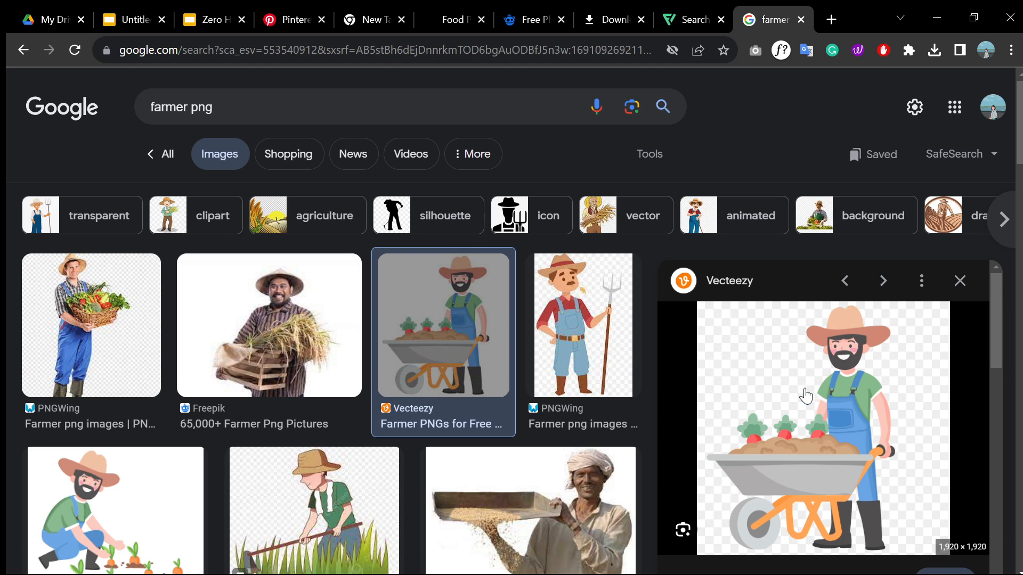
left_click(318, 362)
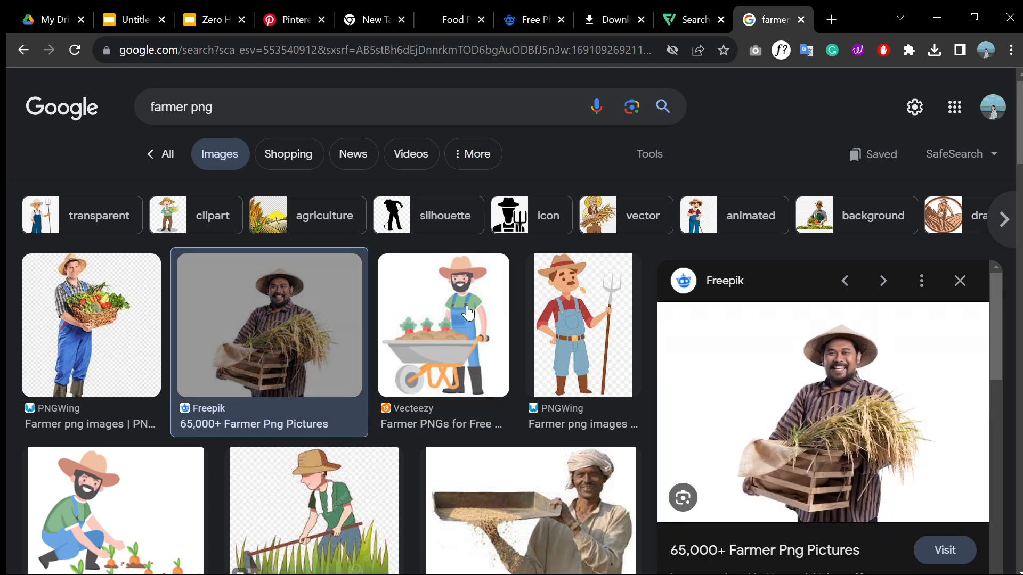
left_click(466, 314)
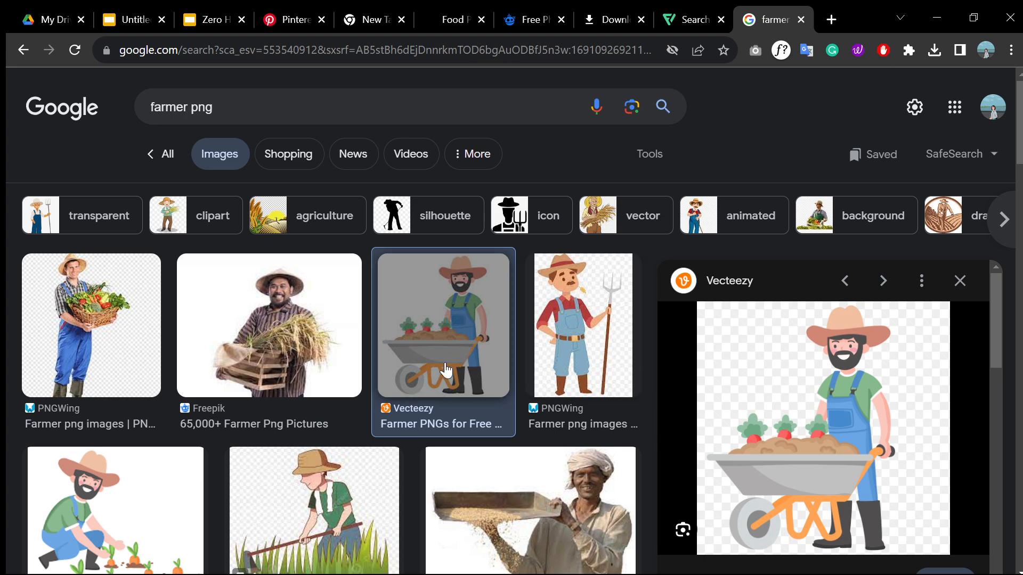
left_click(322, 354)
left_click(444, 338)
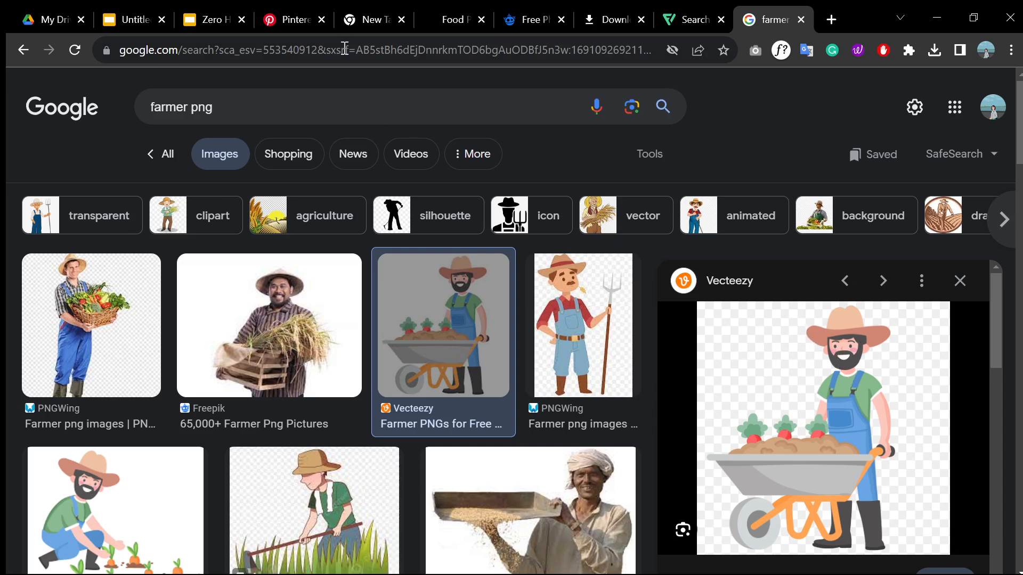
Step: Switch back to the untitled presentation and paste the wheelbarrow farmer illustration onto slide 3
left_click(208, 21)
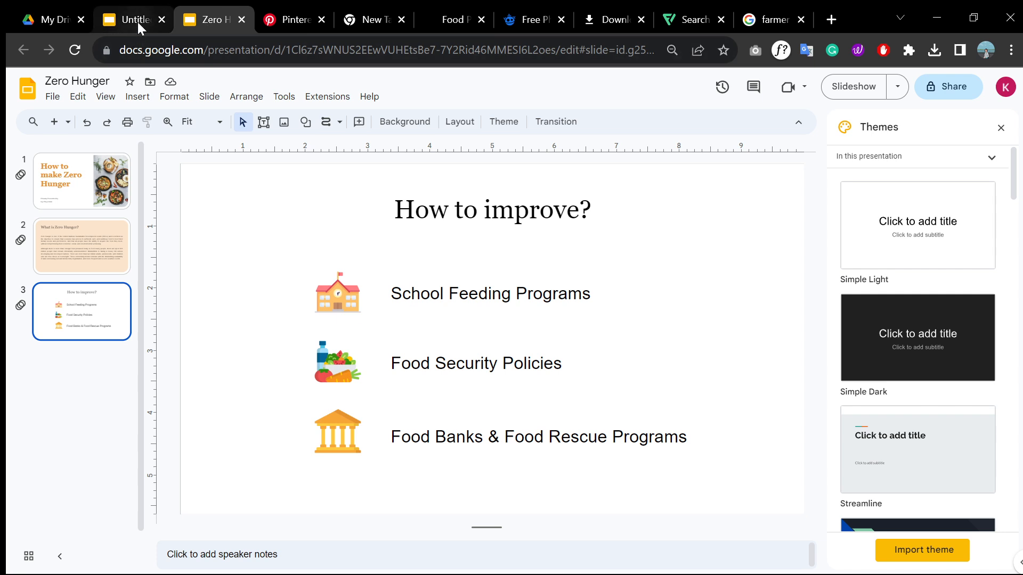
left_click(138, 21)
left_click(77, 312)
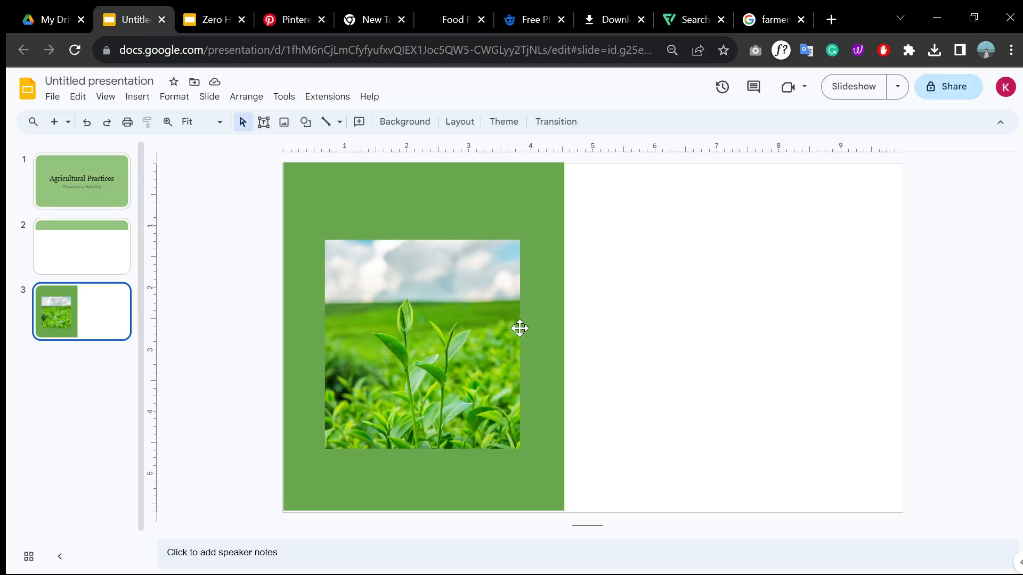
key("ctrl+v")
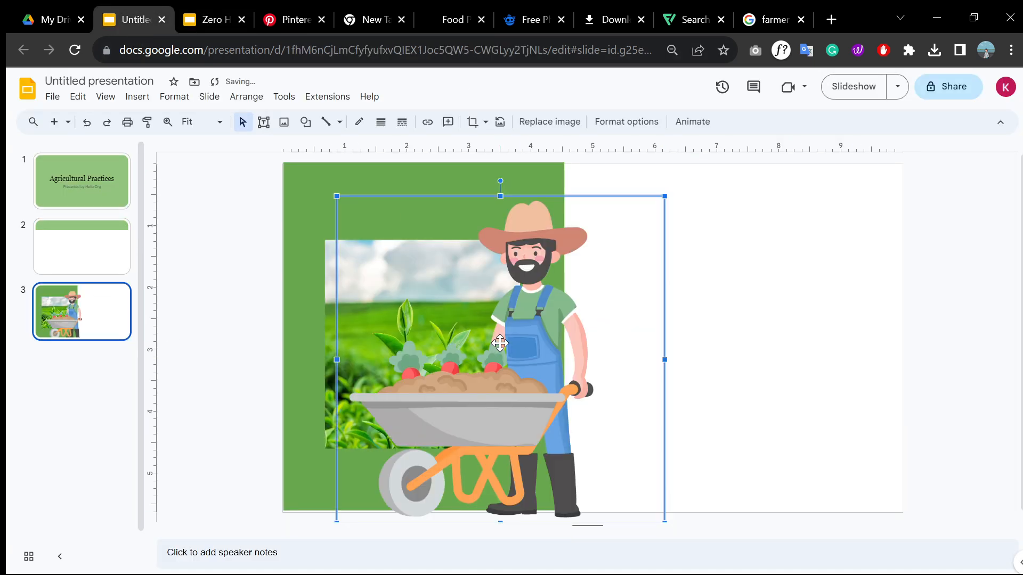
left_click(310, 333)
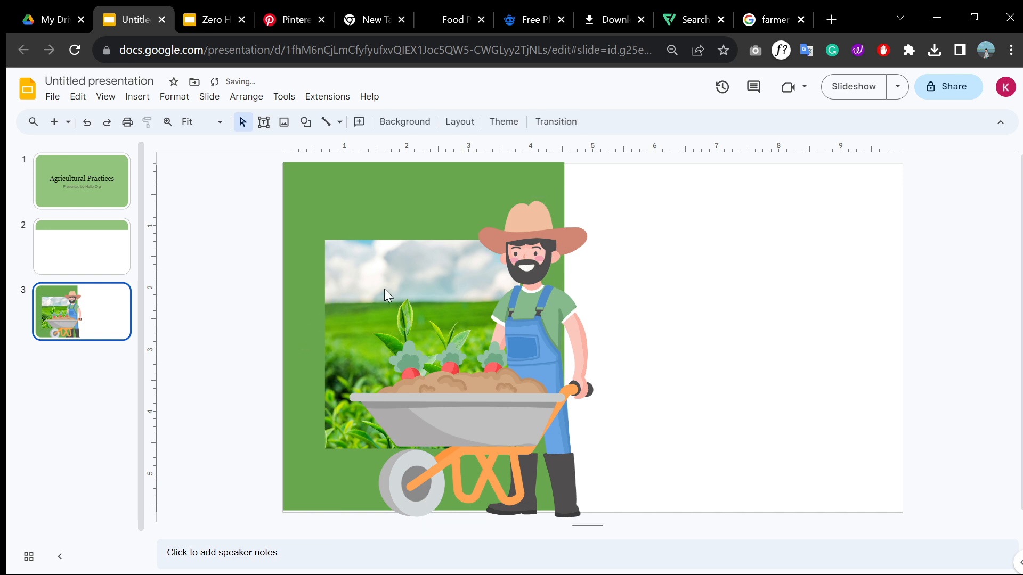
Step: Move the farmer illustration aside to the slide's right edge and shift the tea plantation photo to the middle of slide 3
left_click(354, 276)
left_click_drag(328, 270, 684, 297)
left_click(387, 333)
left_click_drag(387, 333, 574, 317)
Step: Place the wheelbarrow farmer illustration over the green panel and scale it down proportionally to fit inside
left_click(886, 380)
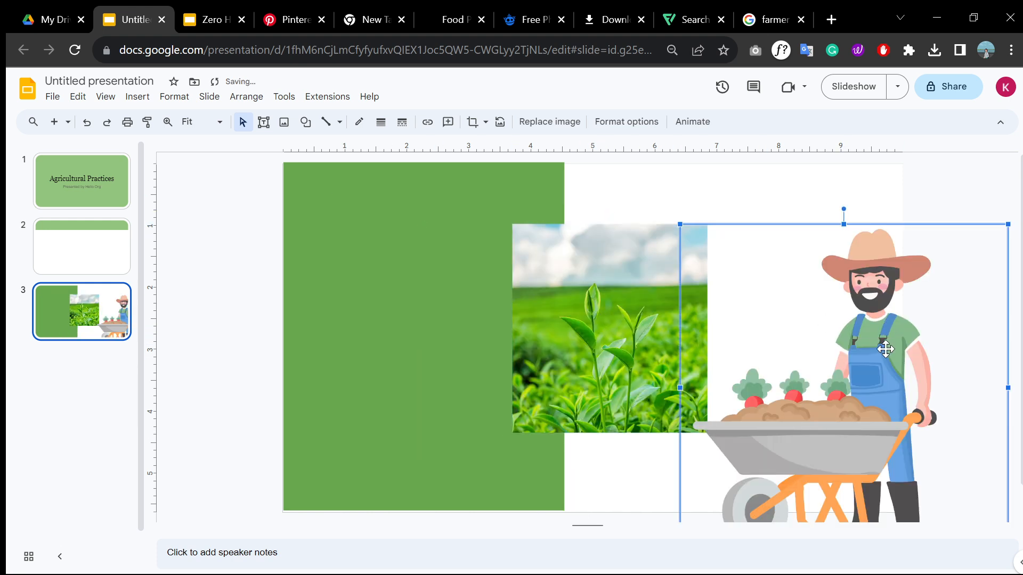
left_click_drag(886, 380, 409, 336)
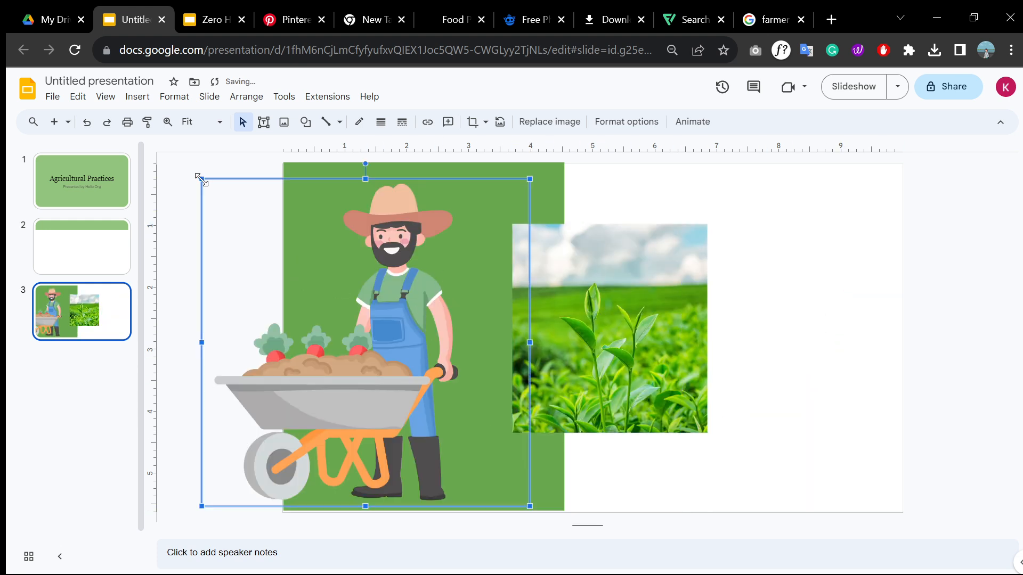
left_click_drag(201, 179, 419, 327)
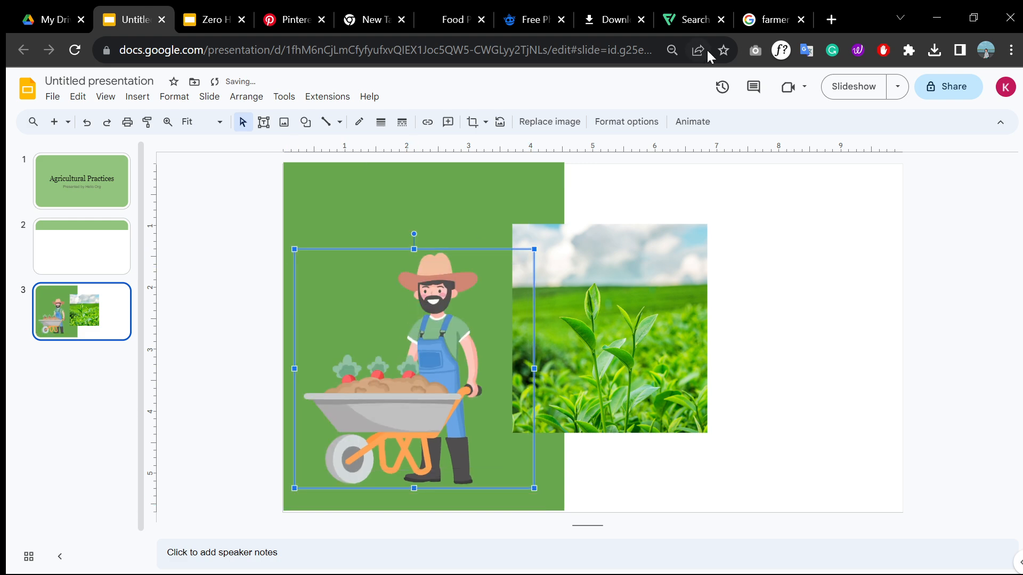
Step: Return to the farmer image results, preview the Pngtree farmer in tall grass, and open the Vecteezy farmer planting carrots
left_click(775, 19)
scroll(410, 375, "down", 3)
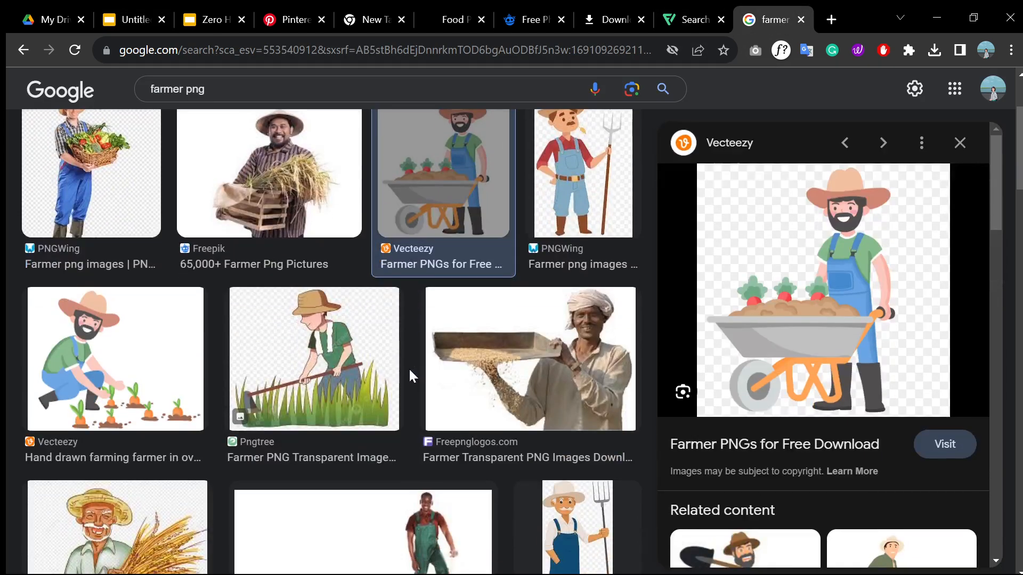
left_click(334, 346)
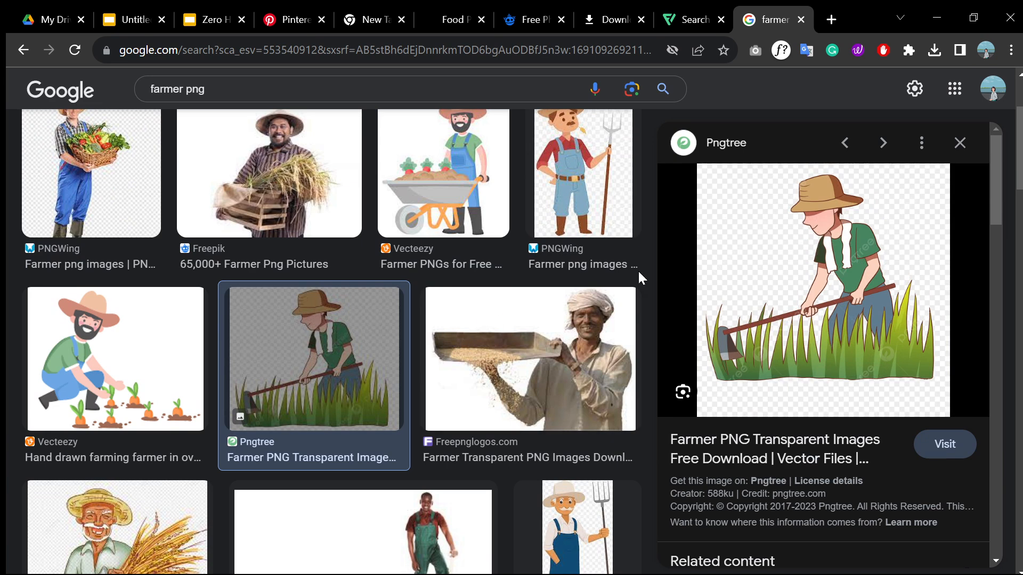
left_click(146, 353)
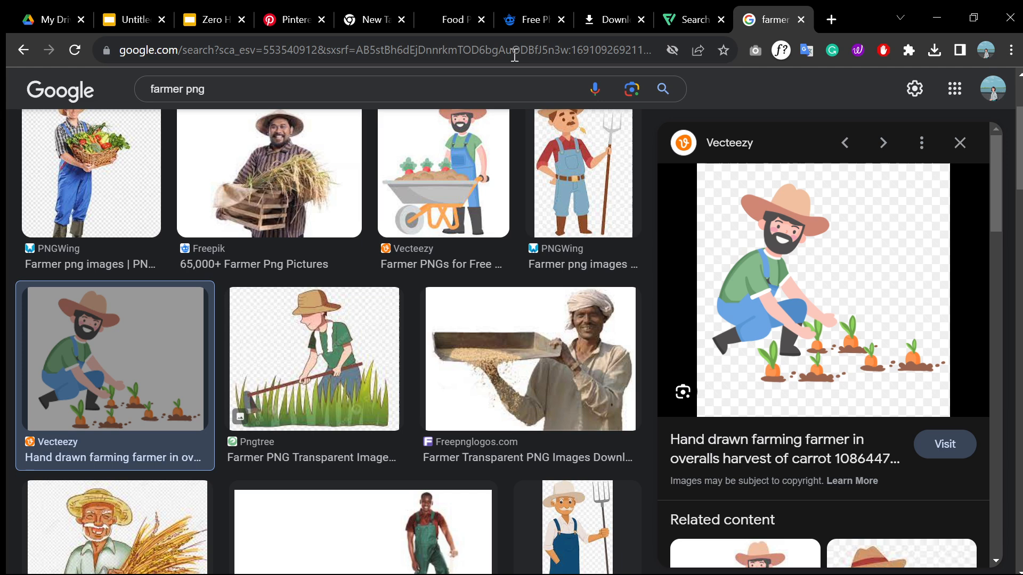
Step: Copy the Vecteezy carrot-planting farmer from the Google image results and paste it onto slide 3 of the untitled presentation
left_click(288, 24)
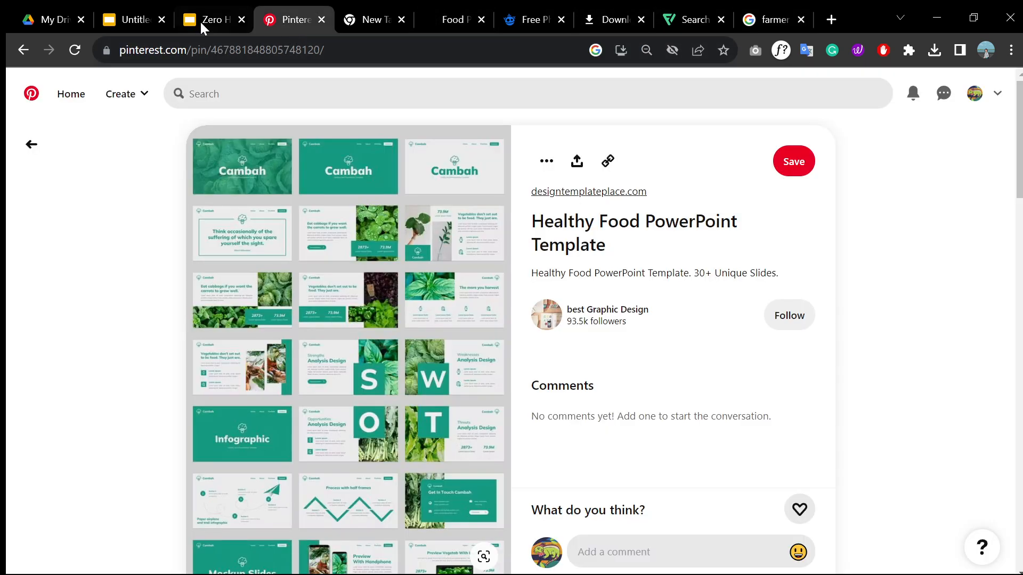
left_click(132, 16)
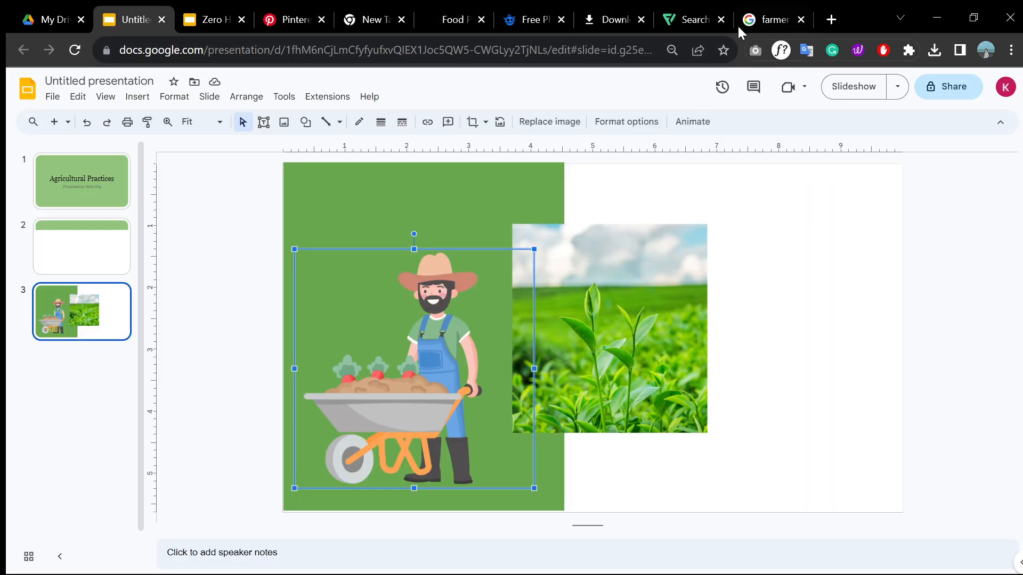
left_click(760, 22)
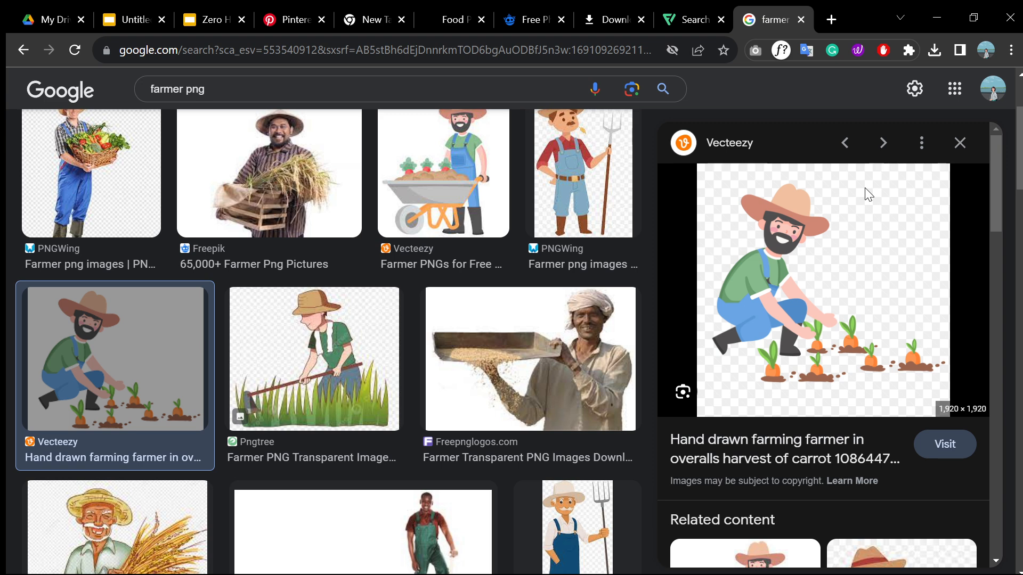
left_click(151, 411)
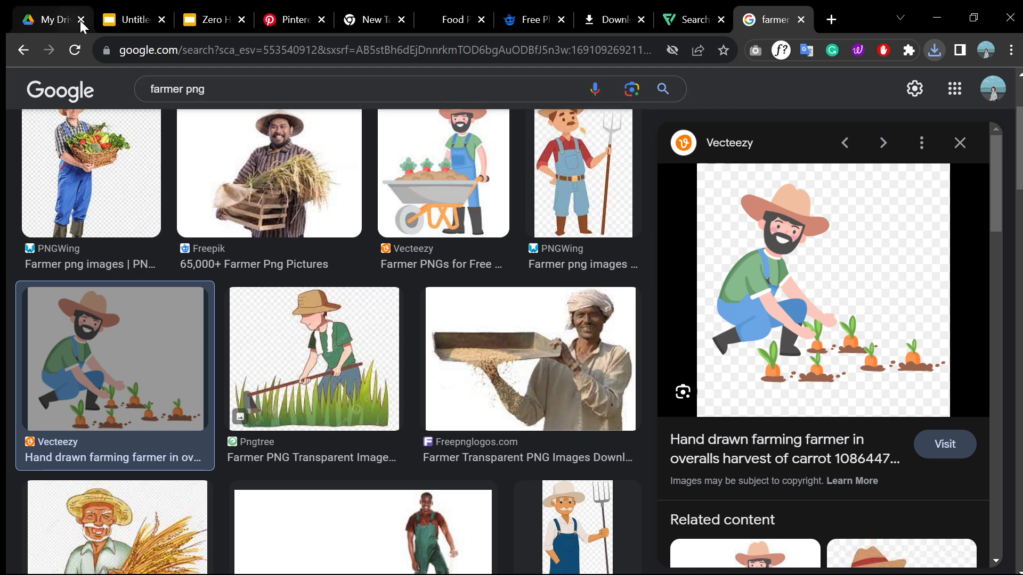
left_click(125, 18)
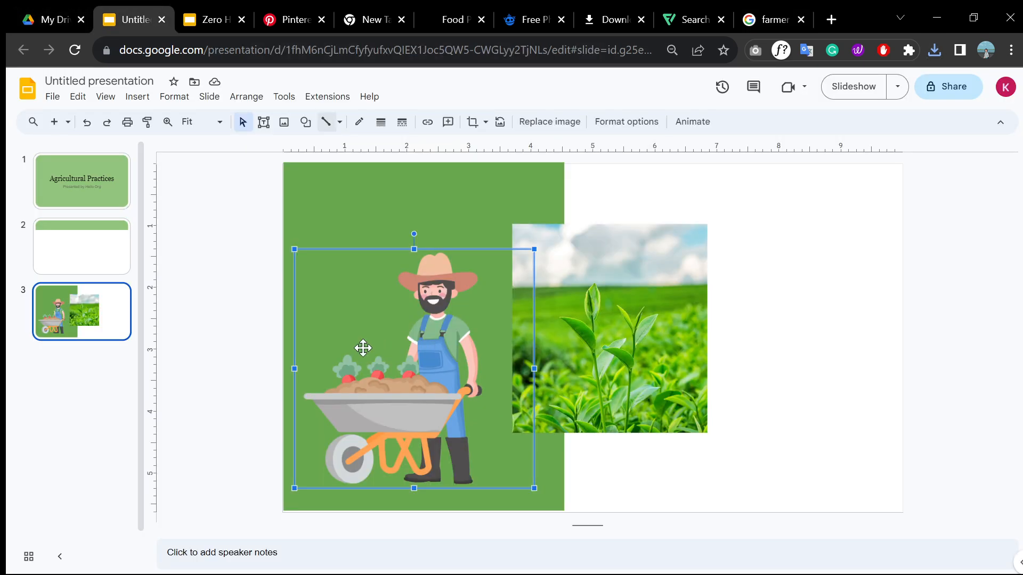
left_click(230, 324)
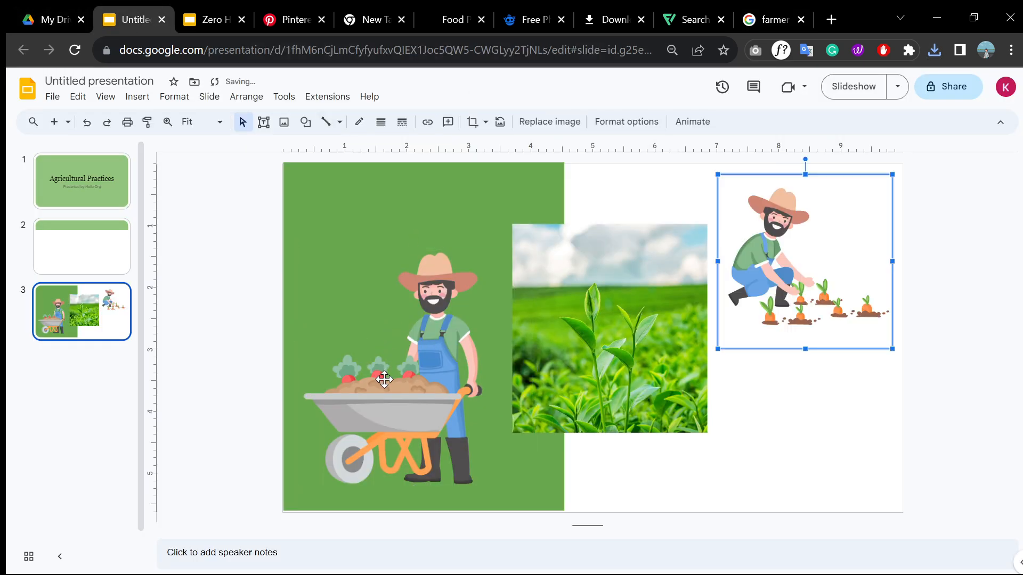
Step: Delete the wheelbarrow farmer and cut the carrot-planting farmer from slide 3, and move the tea plantation photo to the green panel's middle
left_click(402, 397)
key("Delete")
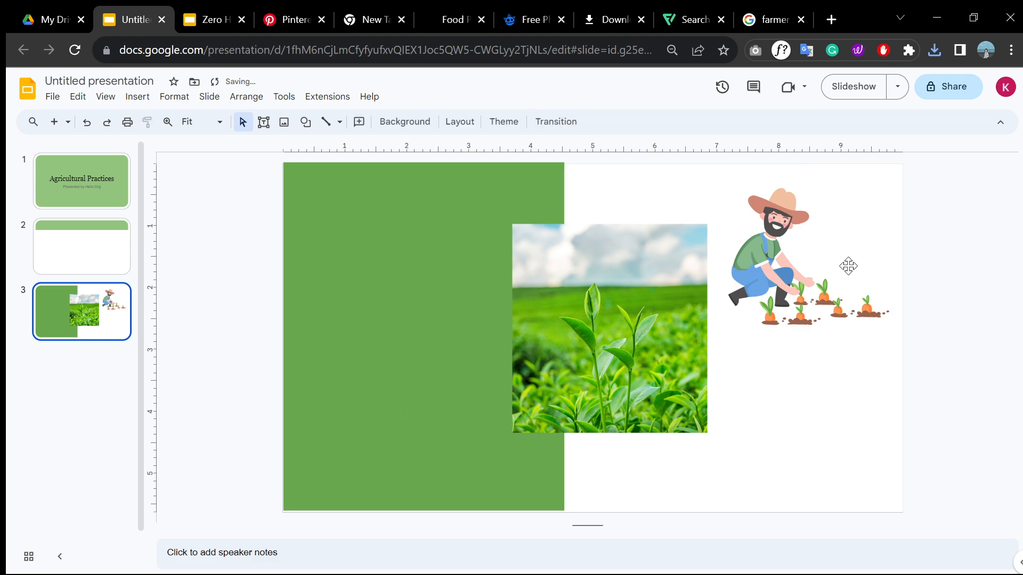
left_click(841, 304)
left_click_drag(450, 434, 401, 378)
key("Delete")
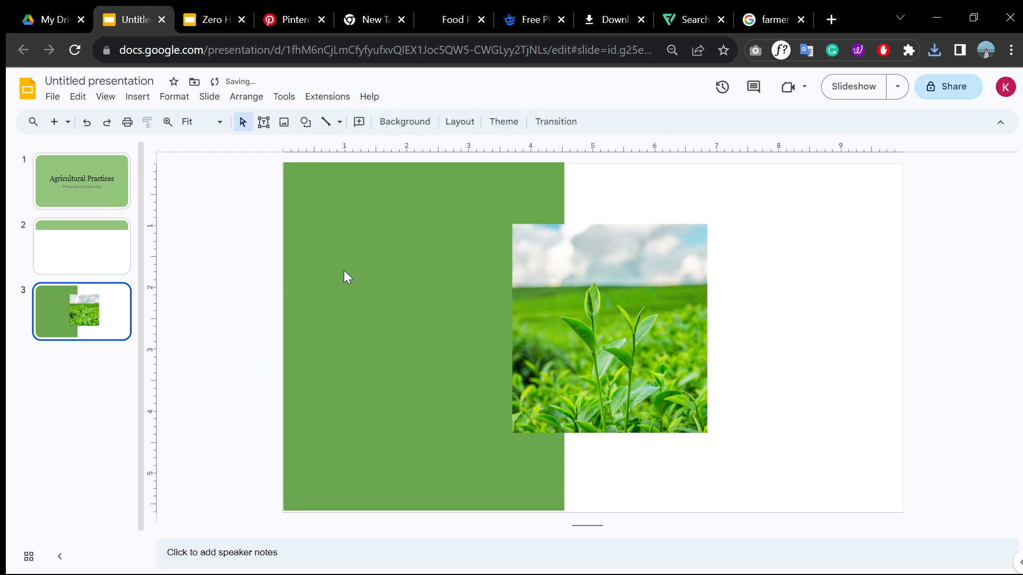
left_click_drag(624, 305, 446, 366)
left_click_drag(446, 364, 442, 318)
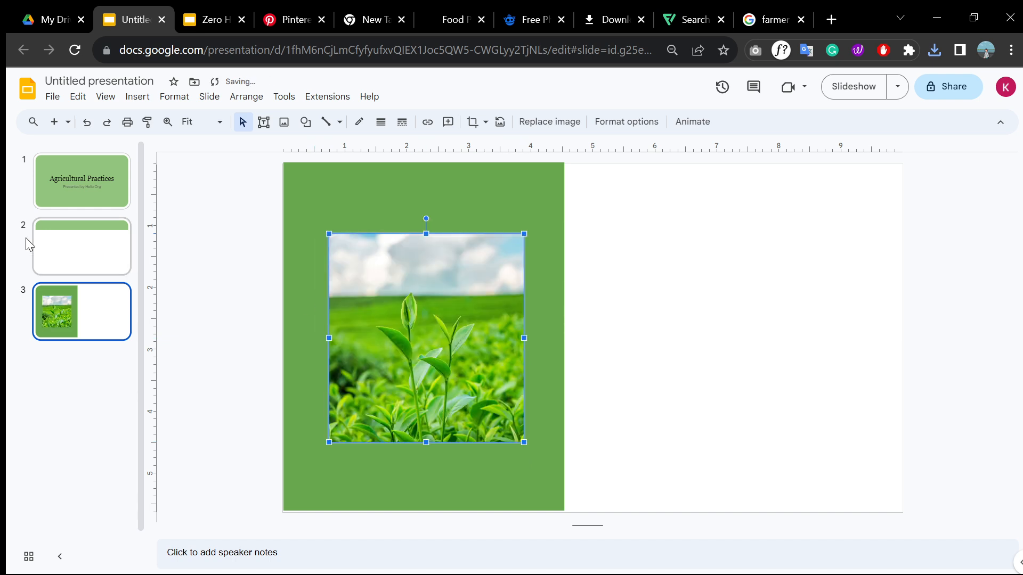
Step: Paste the carrot-planting farmer onto slide 2 and position it in the left half below the green band
left_click(110, 257)
key("ctrl+v")
left_click_drag(368, 384, 416, 373)
left_click(598, 308)
left_click(46, 180)
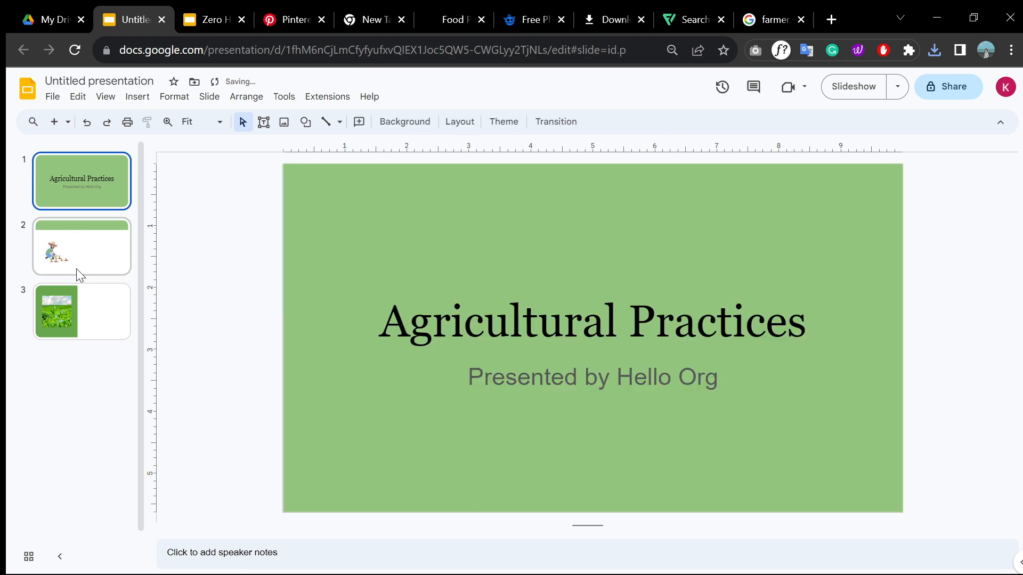
left_click(76, 269)
left_click(353, 383)
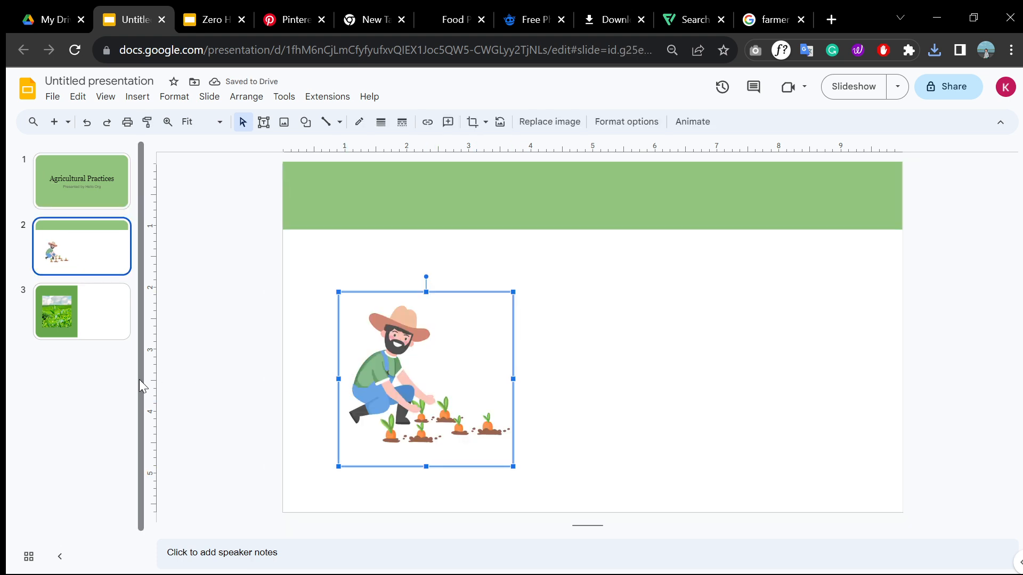
Step: Open the theme builder on slide 2's Title and body layout
left_click(112, 334)
left_click(116, 263)
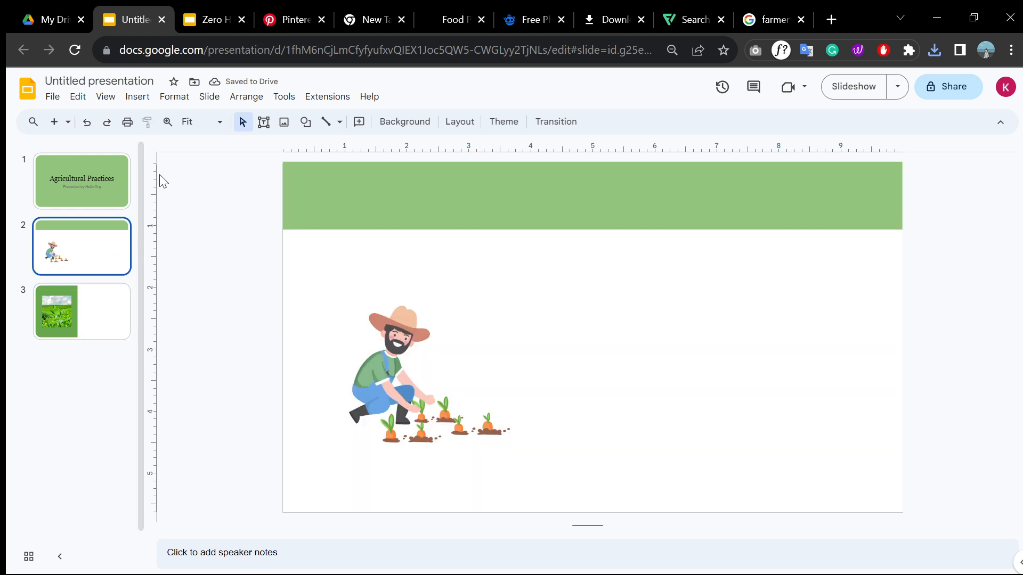
left_click(106, 98)
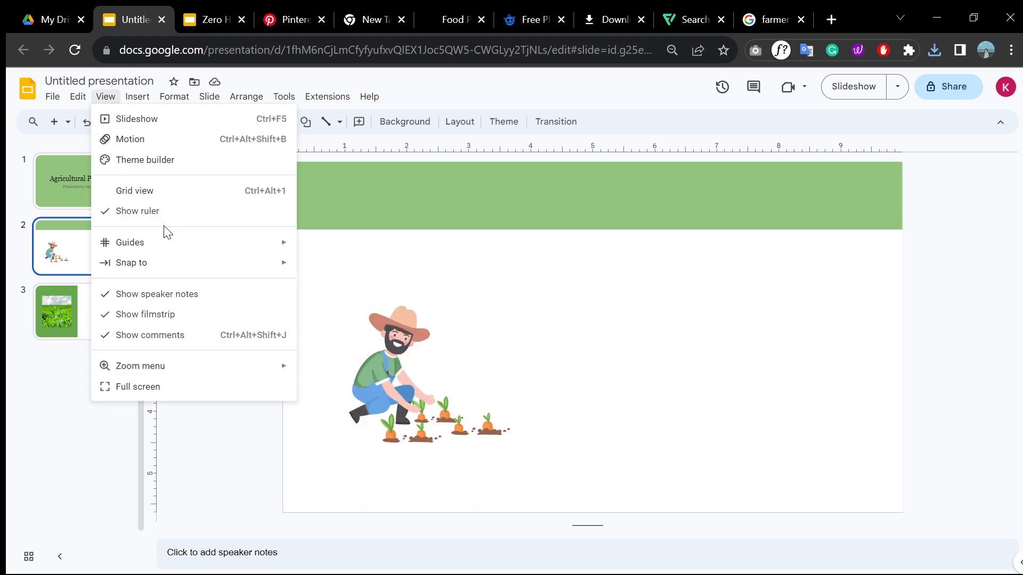
left_click(160, 162)
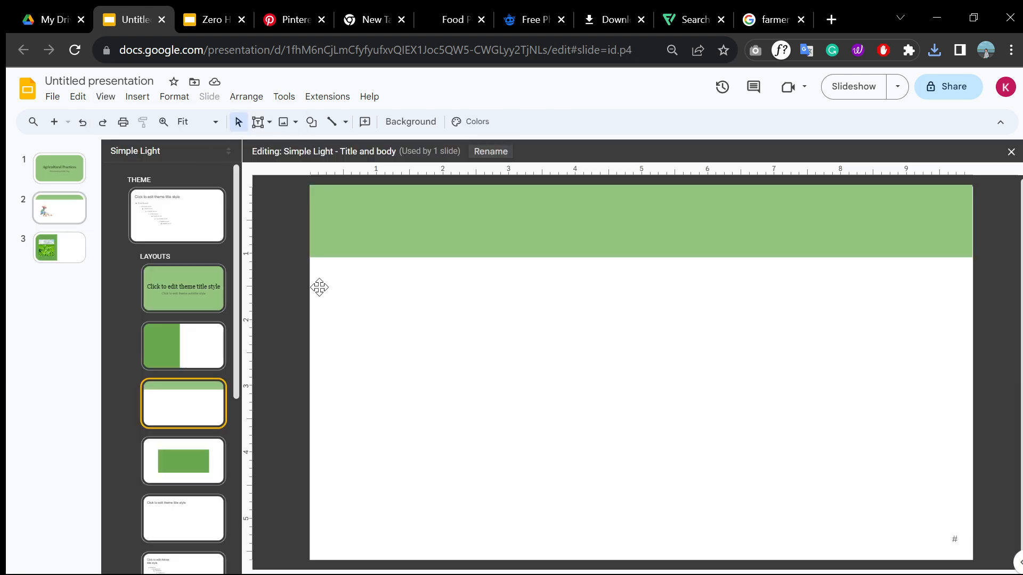
scroll(171, 422, "down", 4)
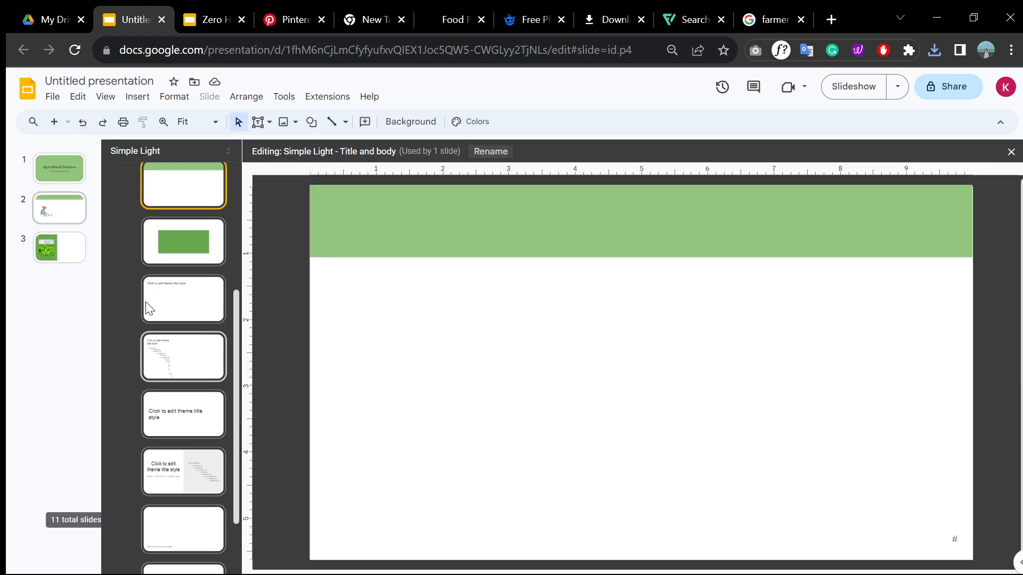
scroll(149, 308, "up", 5)
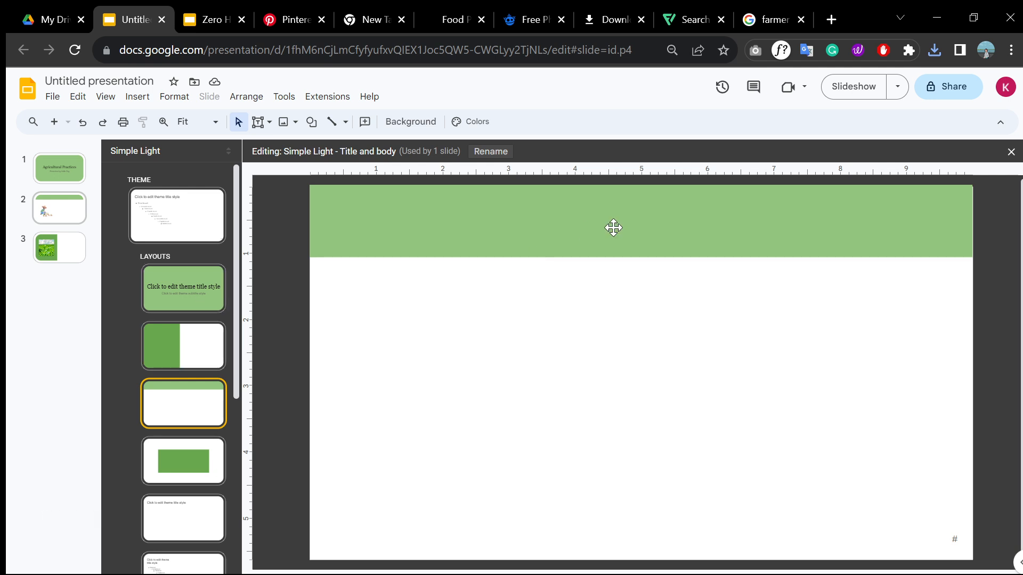
left_click(288, 124)
mouse_move(308, 153)
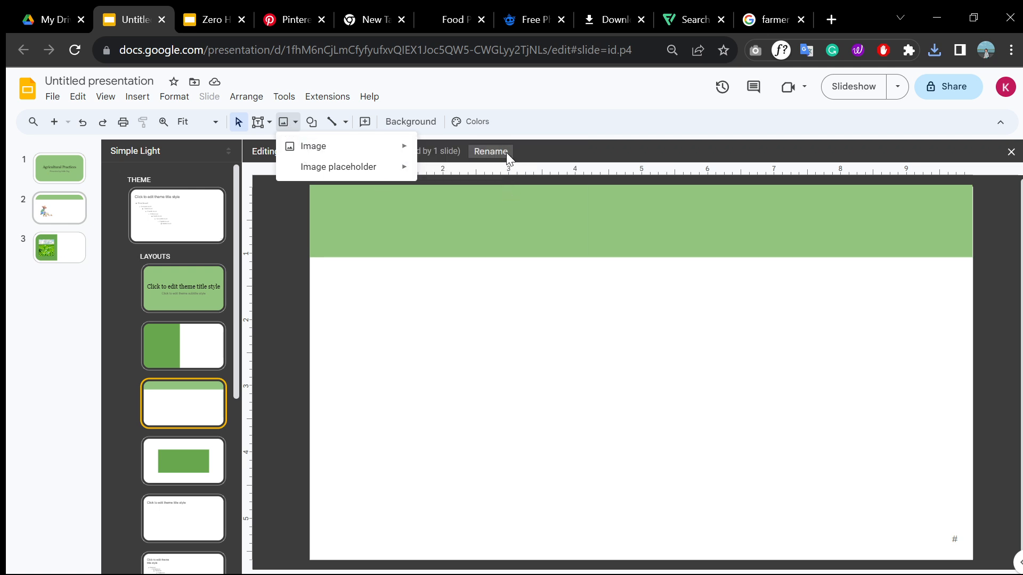
left_click(467, 151)
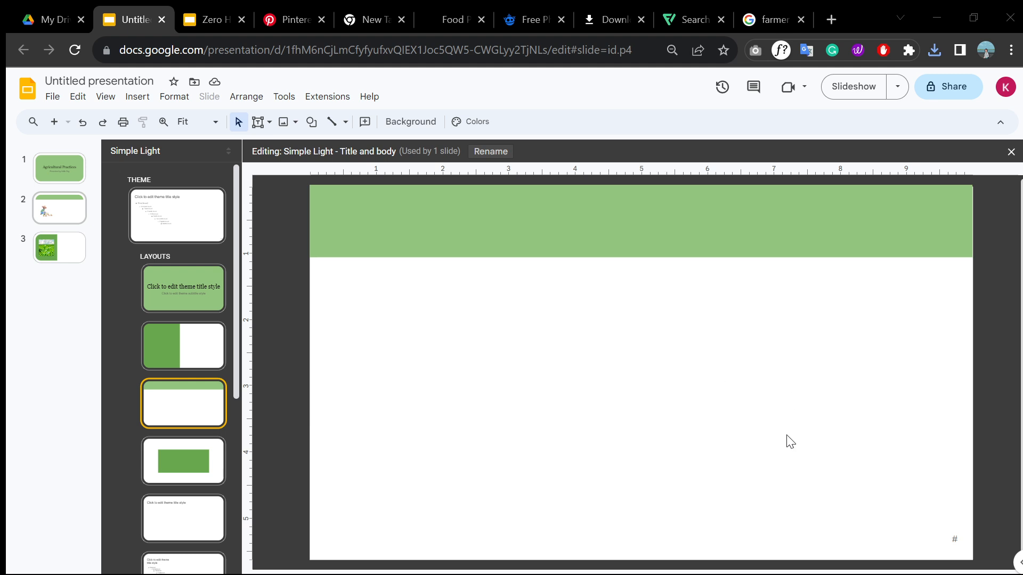
Step: Paste the green seedling illustration into the Title and body layout, scale it down and place it in the lower-right corner
key("ctrl+v")
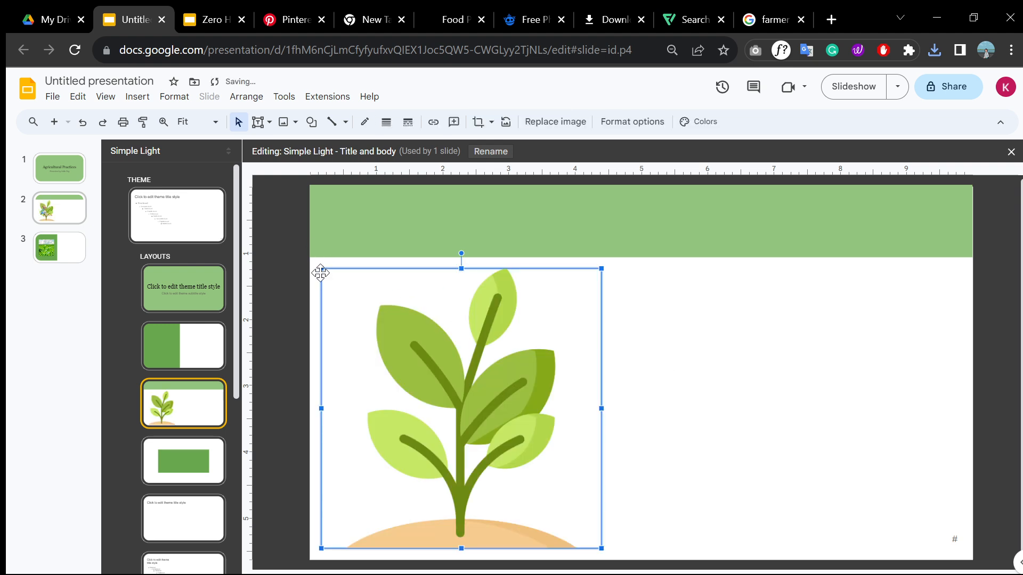
left_click_drag(321, 268, 572, 471)
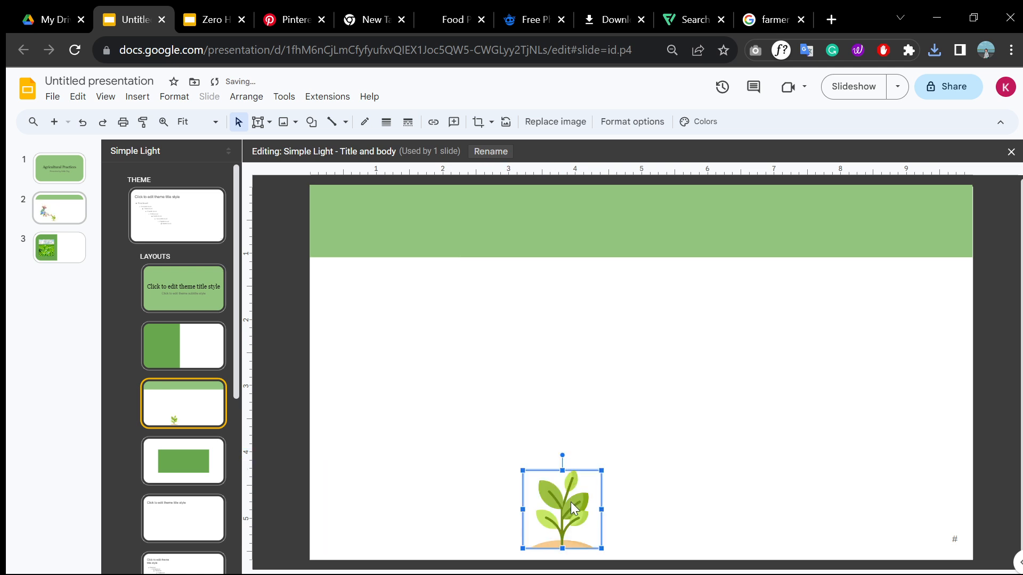
left_click_drag(939, 512, 933, 513)
left_click_drag(880, 472, 917, 514)
Step: Paste the small seedling illustration into the lower-right corner of the Section header layout
left_click(191, 288)
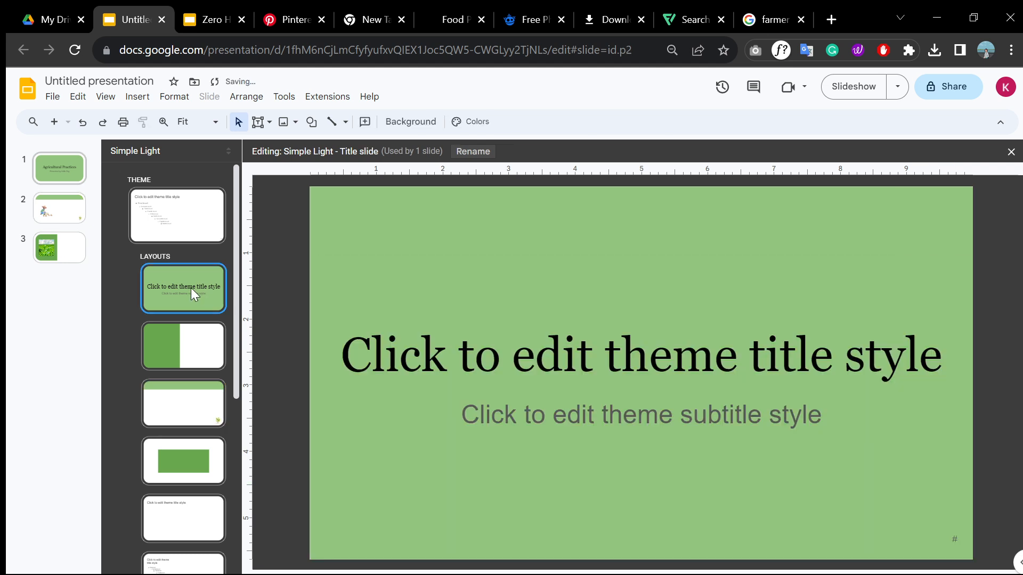
left_click(200, 358)
key("ctrl+v")
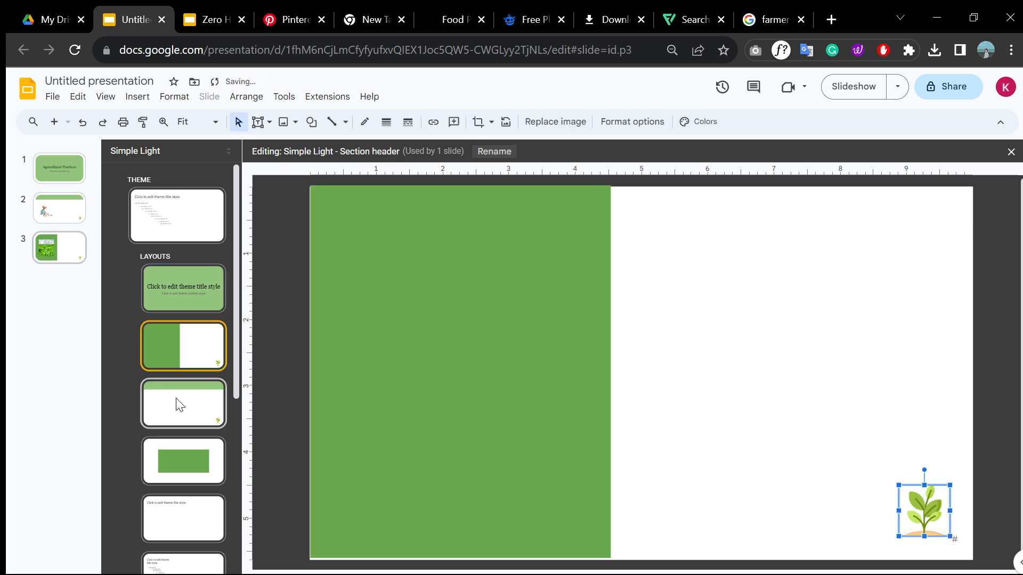
left_click(165, 415)
key("ctrl+v")
key("ctrl+z")
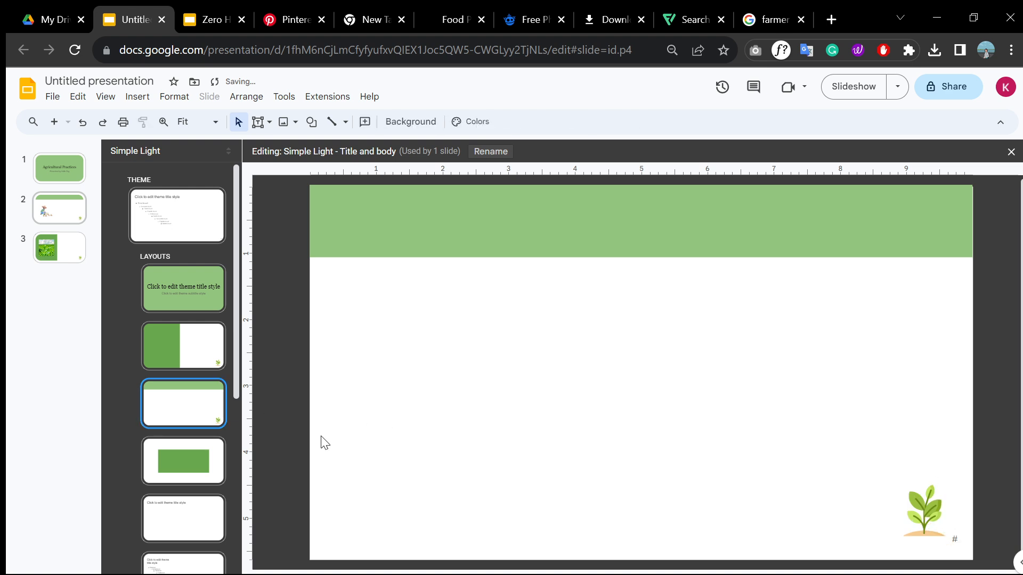
Step: Paste the seedling into the Title and two columns layout and center it above the green rectangle
left_click(204, 442)
key("ctrl+v")
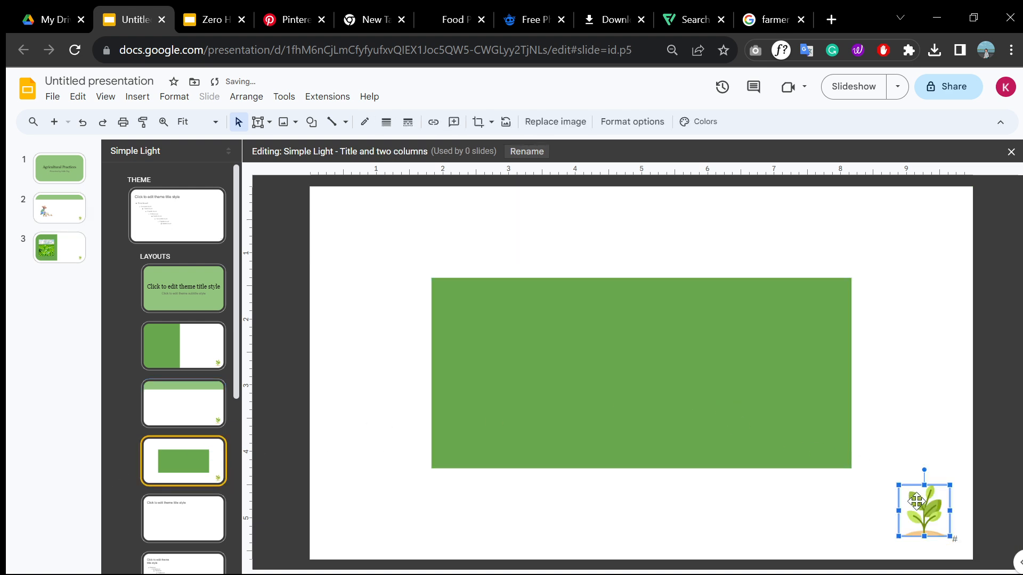
left_click_drag(791, 345, 637, 222)
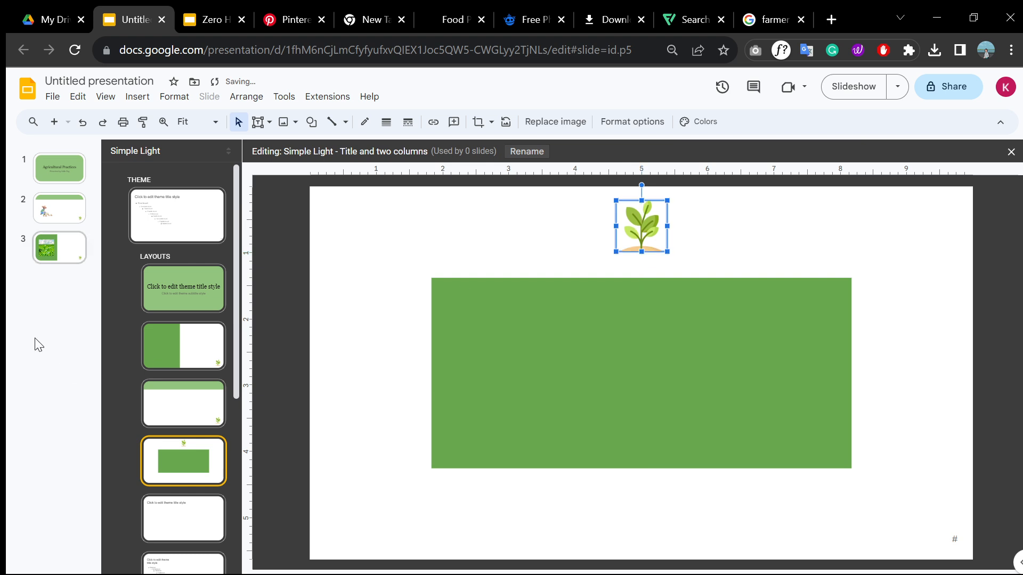
Step: Leave the theme builder and check the seedling's placement on slides 2 and 3
left_click(36, 338)
left_click(89, 239)
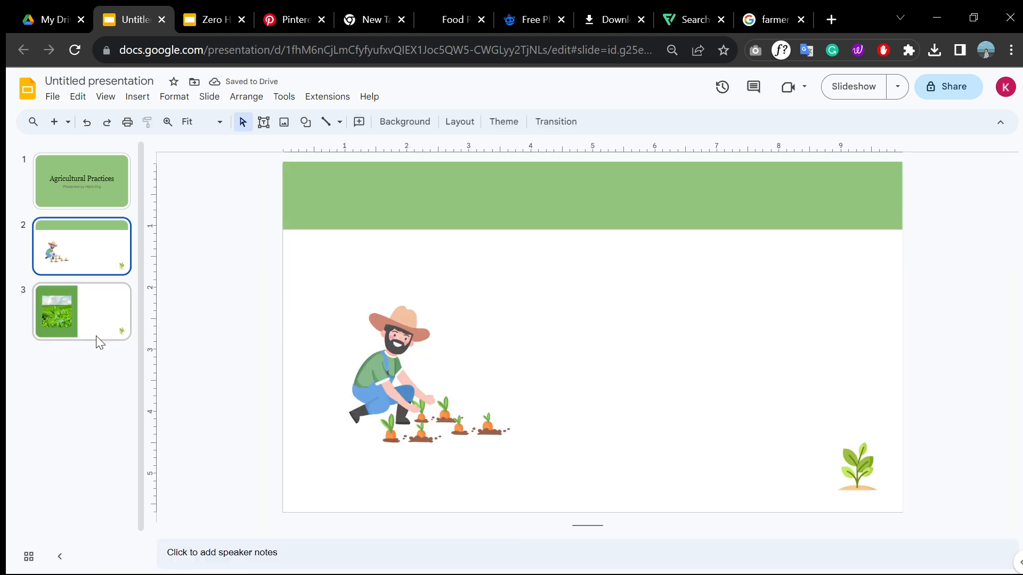
left_click(94, 305)
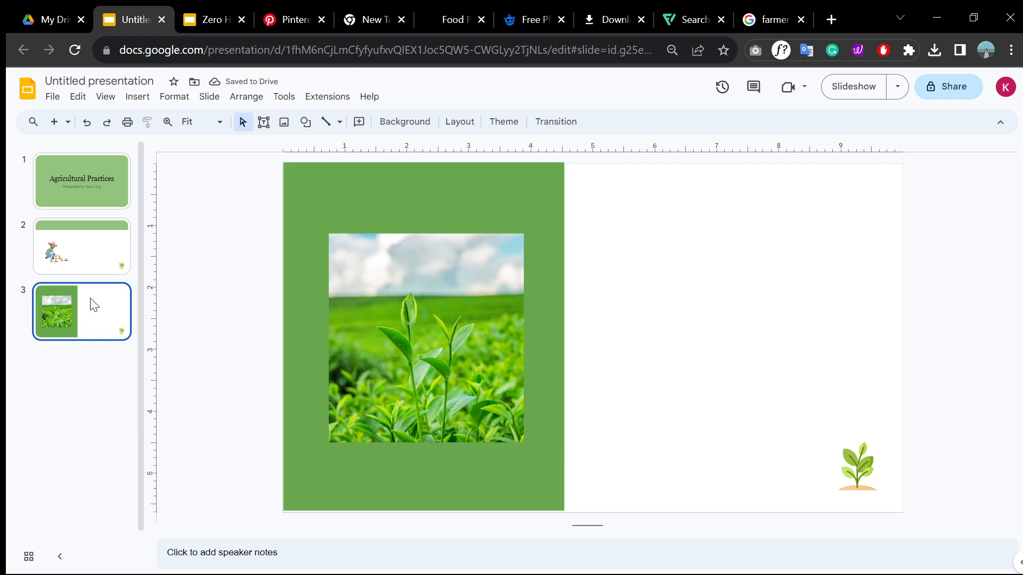
Step: Reopen the theme builder on slide 3's Section header layout
left_click(133, 104)
left_click(173, 94)
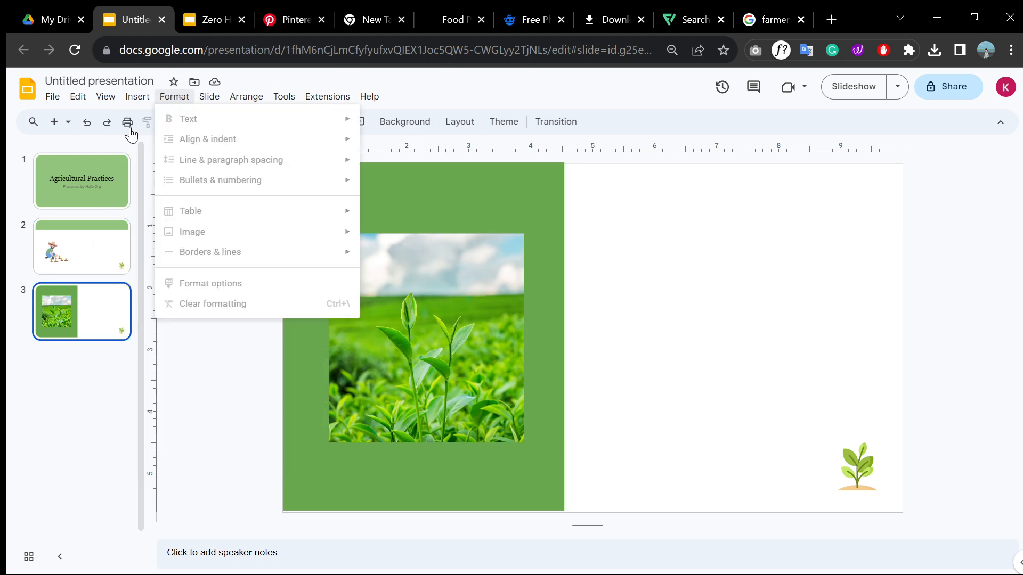
left_click(107, 97)
left_click(123, 161)
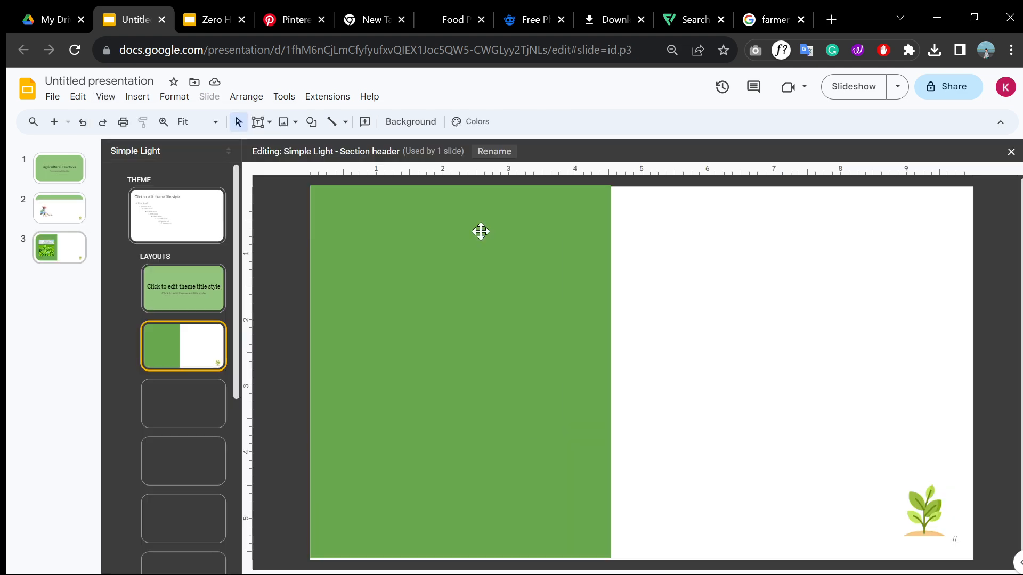
Step: Review the Title slide, Section header and Title and body layouts, and select the seedling on the Section header layout
left_click(182, 347)
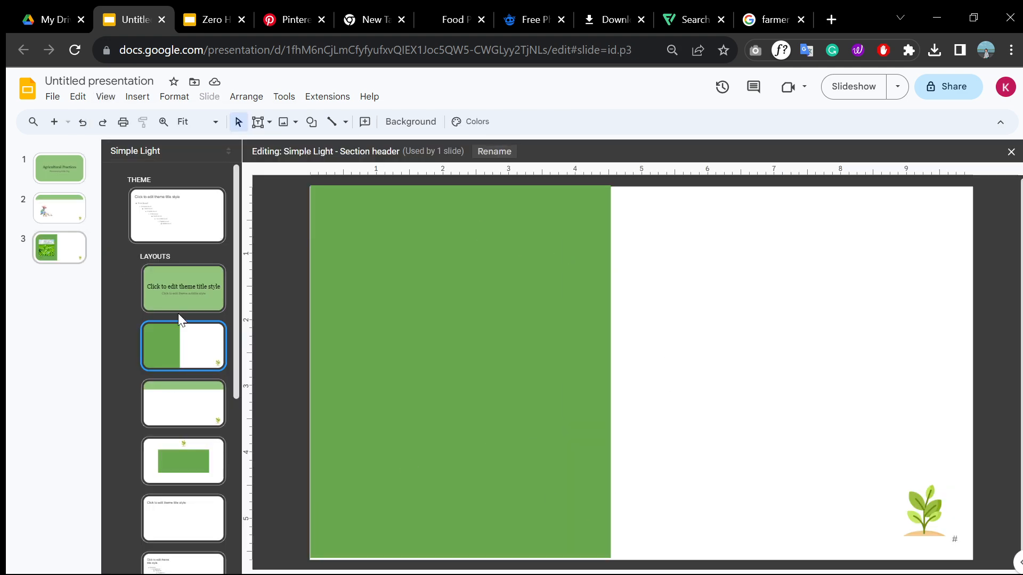
left_click(178, 297)
left_click(172, 218)
left_click(197, 298)
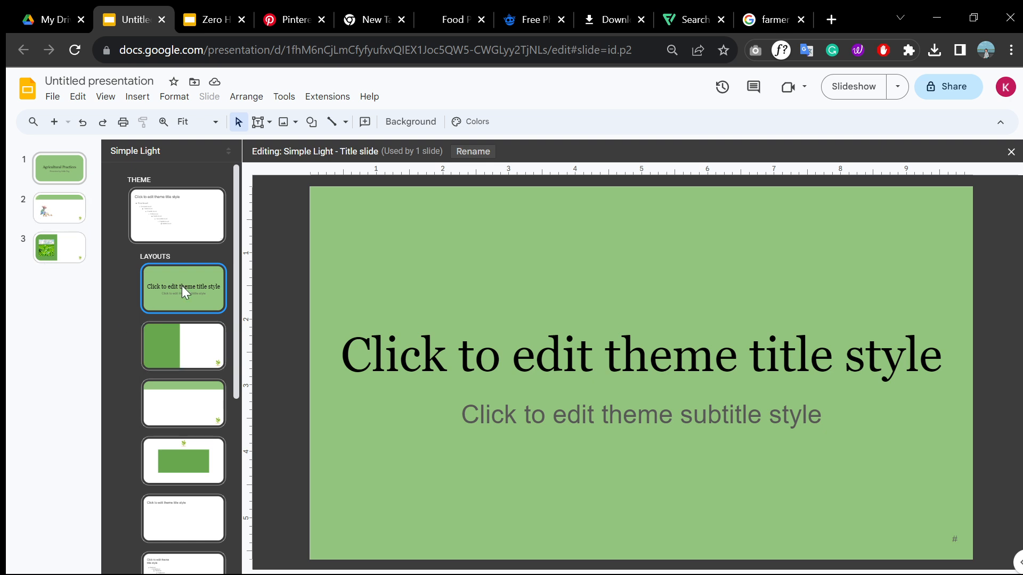
left_click(201, 350)
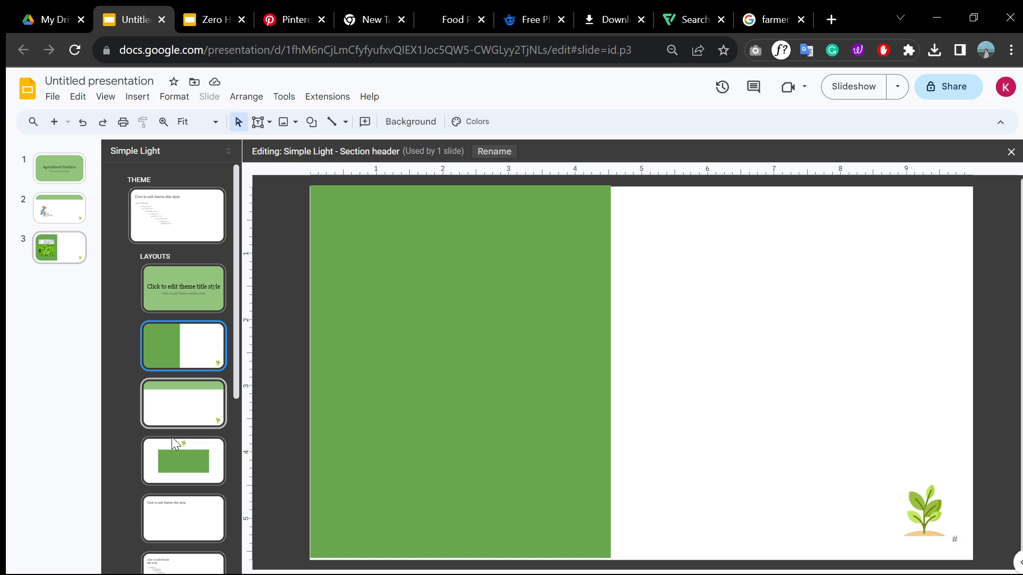
left_click(169, 406)
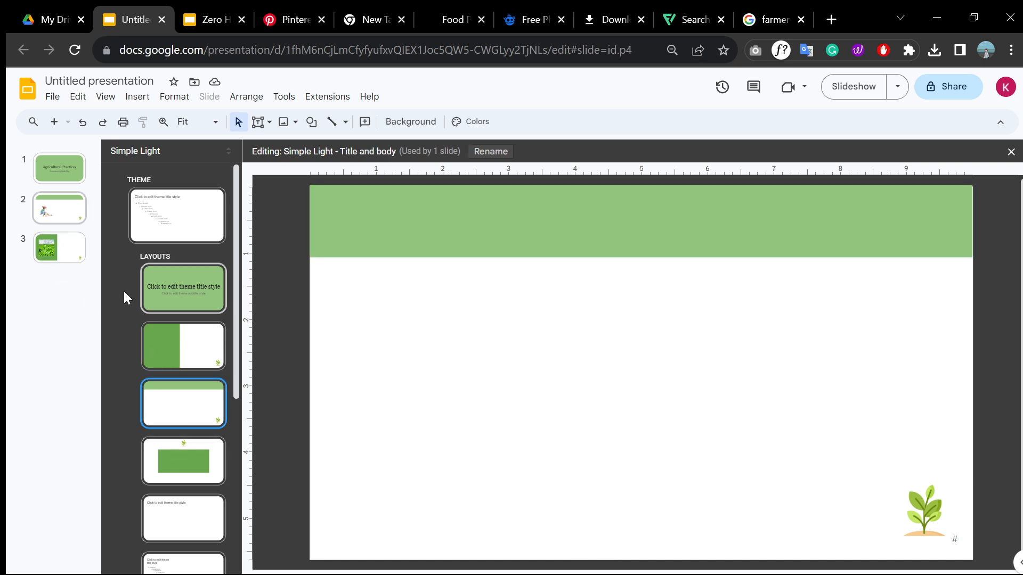
left_click(188, 306)
left_click(196, 352)
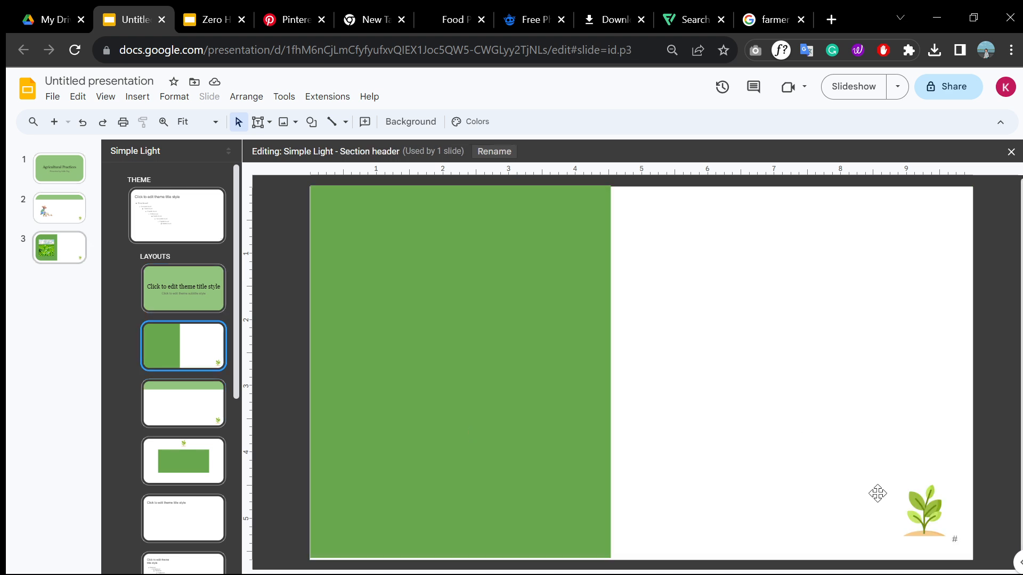
left_click(921, 502)
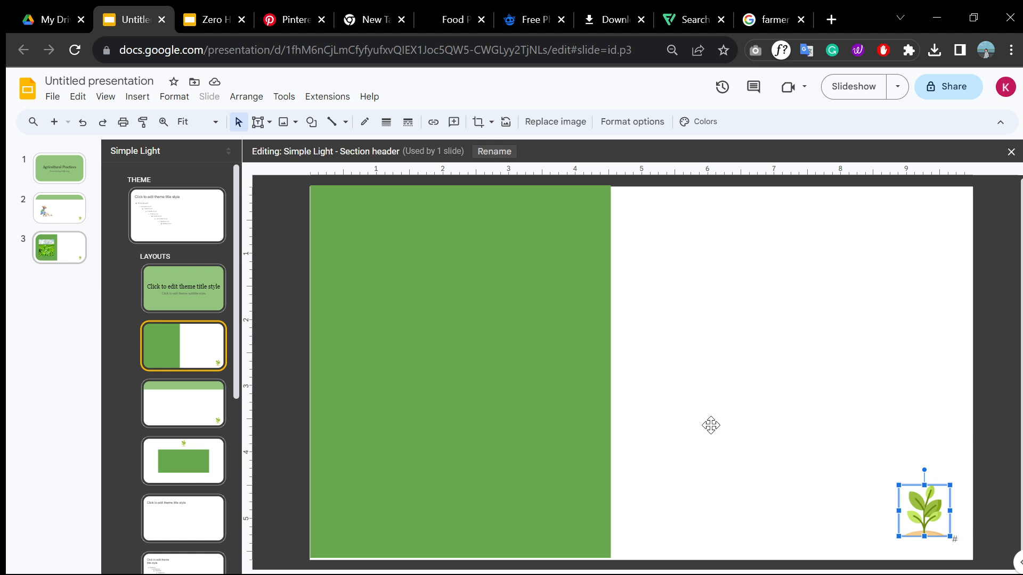
Step: Leave the theme builder and add a fourth slide with the Title and two columns layout
key("Delete")
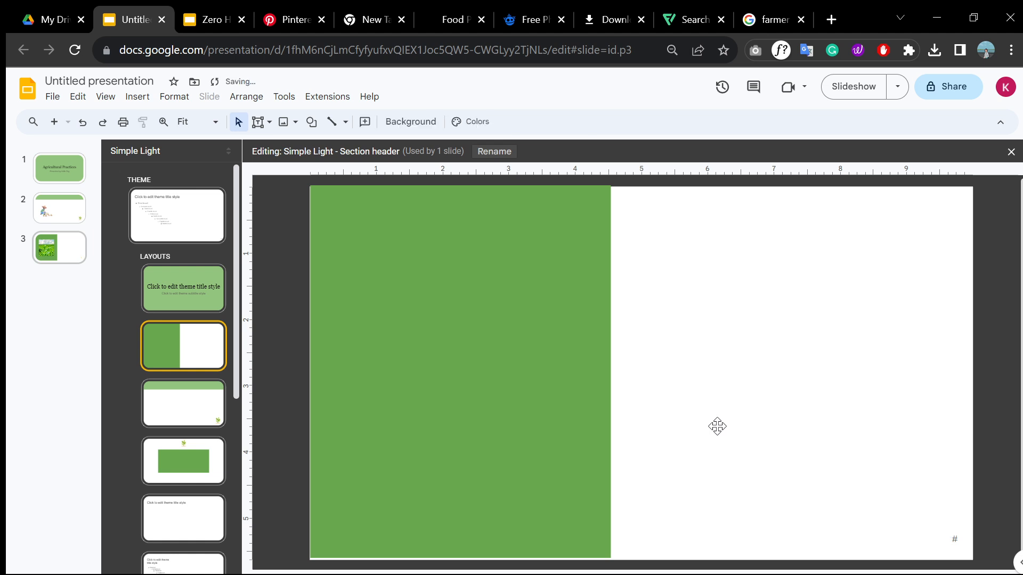
key("ctrl+z")
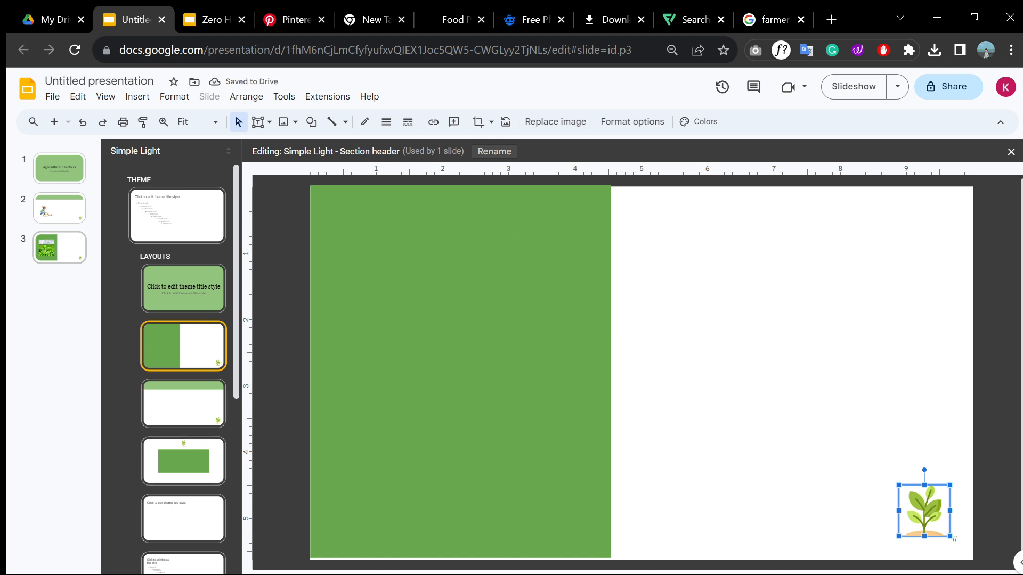
left_click(1011, 152)
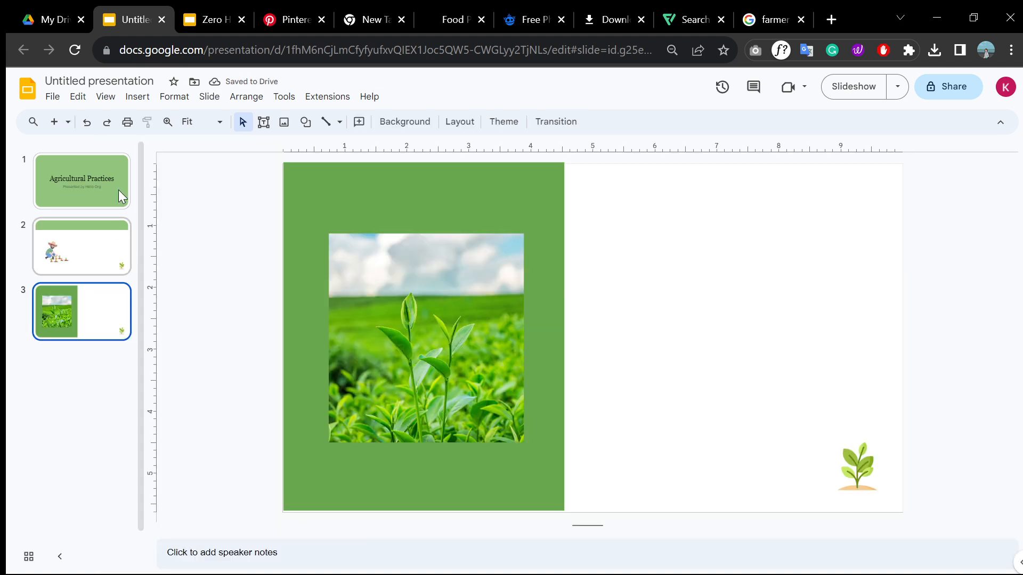
left_click(54, 121)
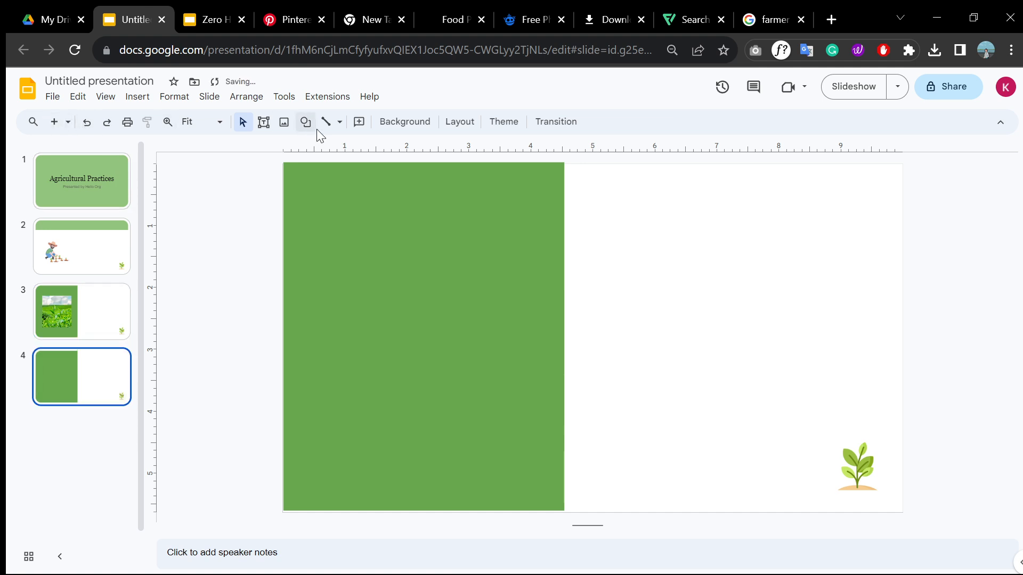
left_click(456, 134)
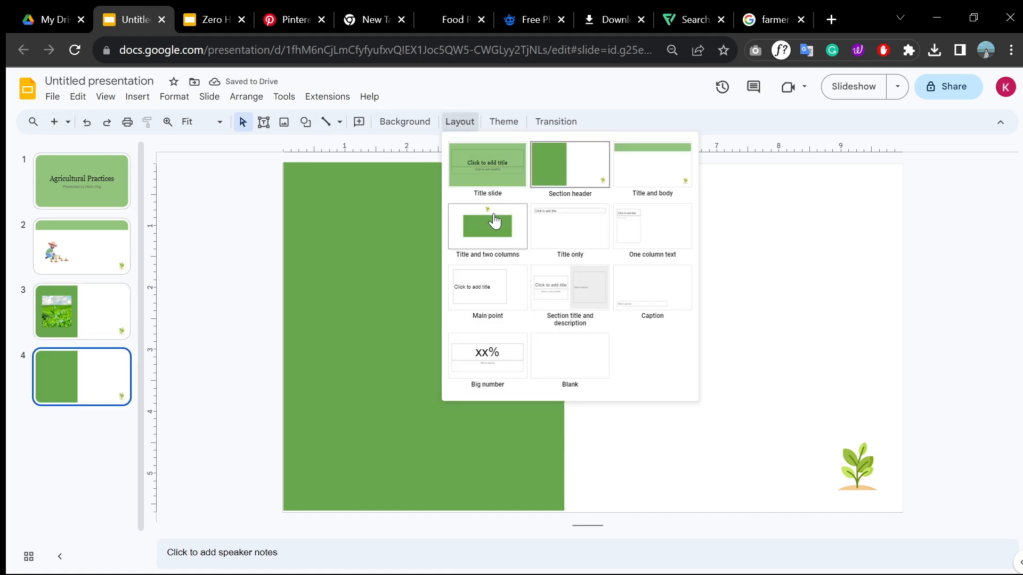
left_click(496, 219)
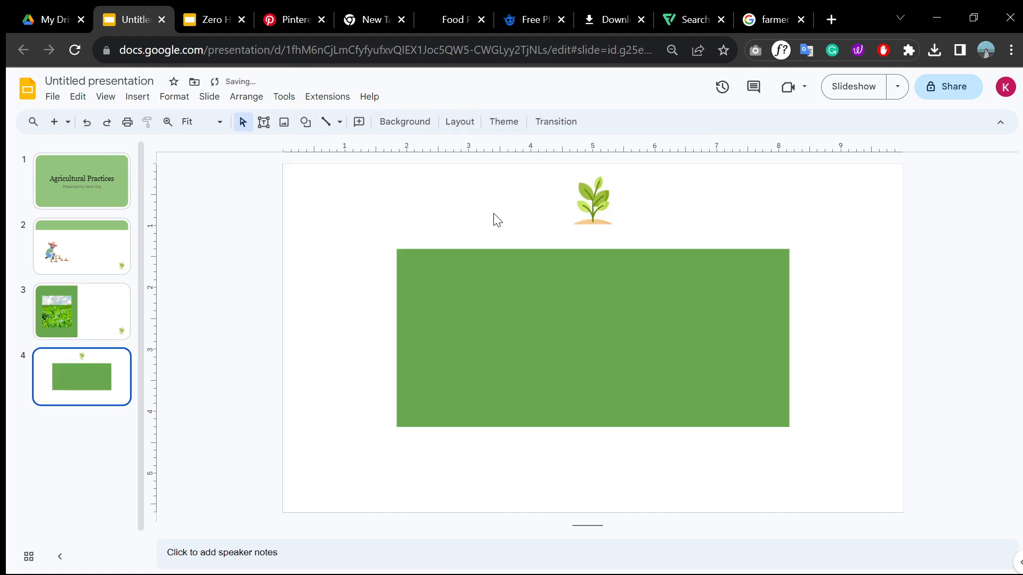
Step: Search the web for pngwing in a new browser tab and open the PNGWing site
left_click(775, 20)
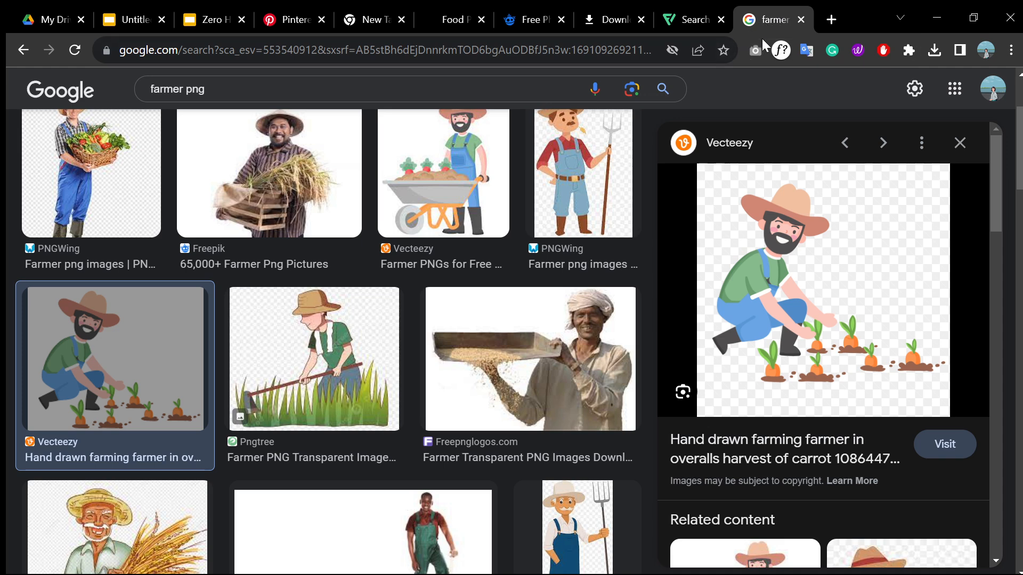
left_click(829, 19)
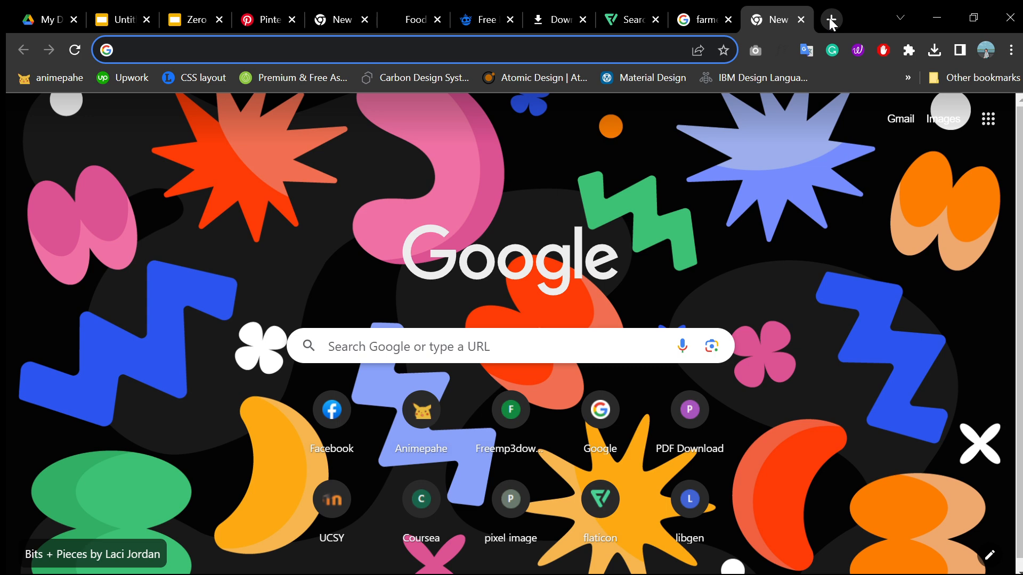
type("pngw")
key("Return")
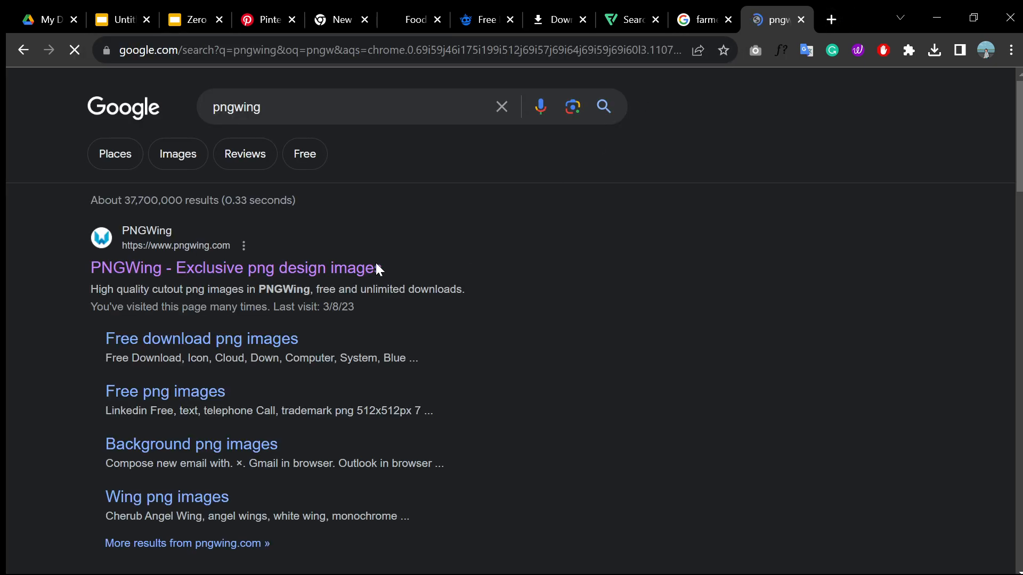
left_click(376, 267)
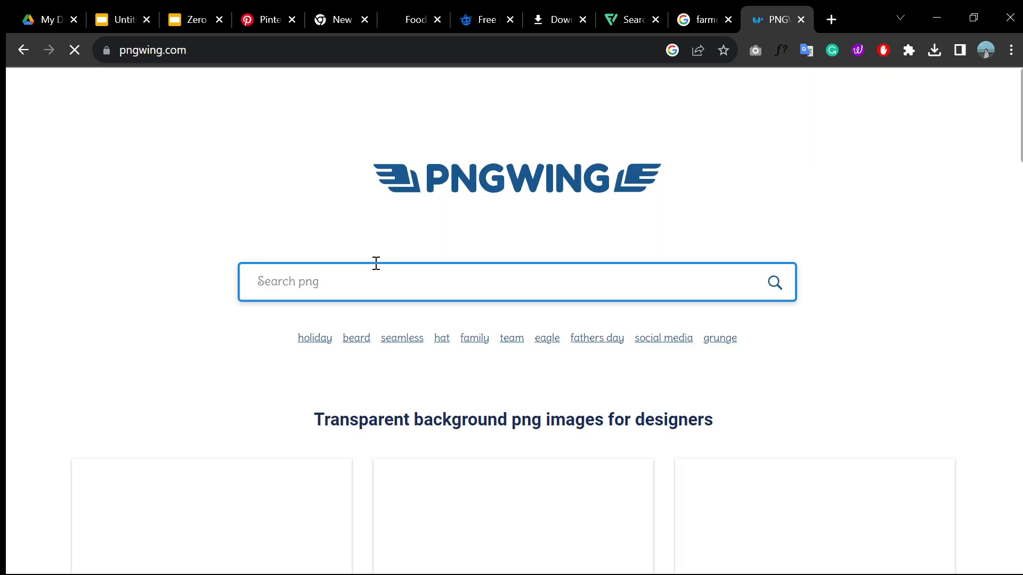
Step: Search PNGWing for farmer images
scroll(381, 304, "down", 3)
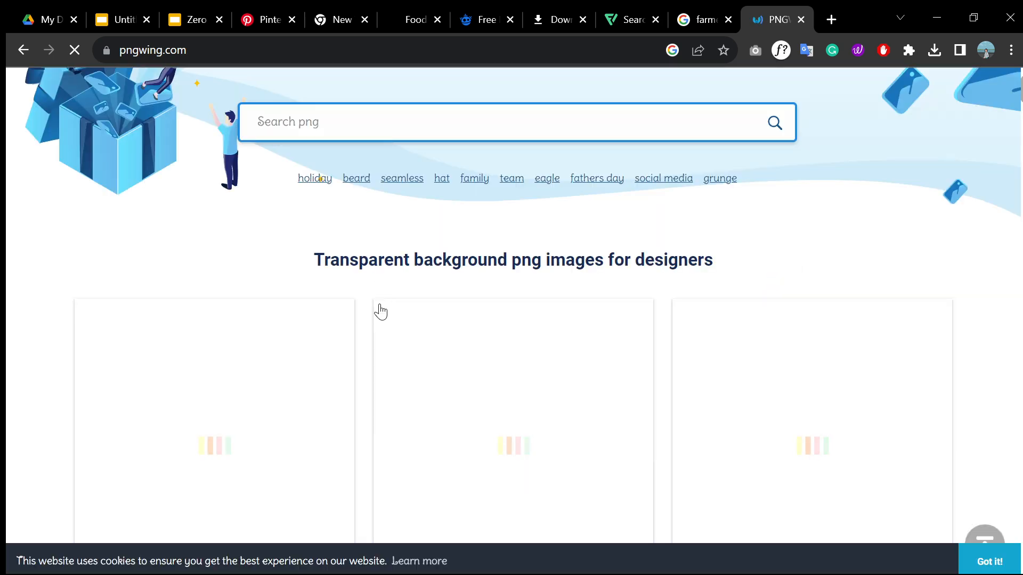
scroll(380, 304, "up", 3)
scroll(379, 303, "down", 3)
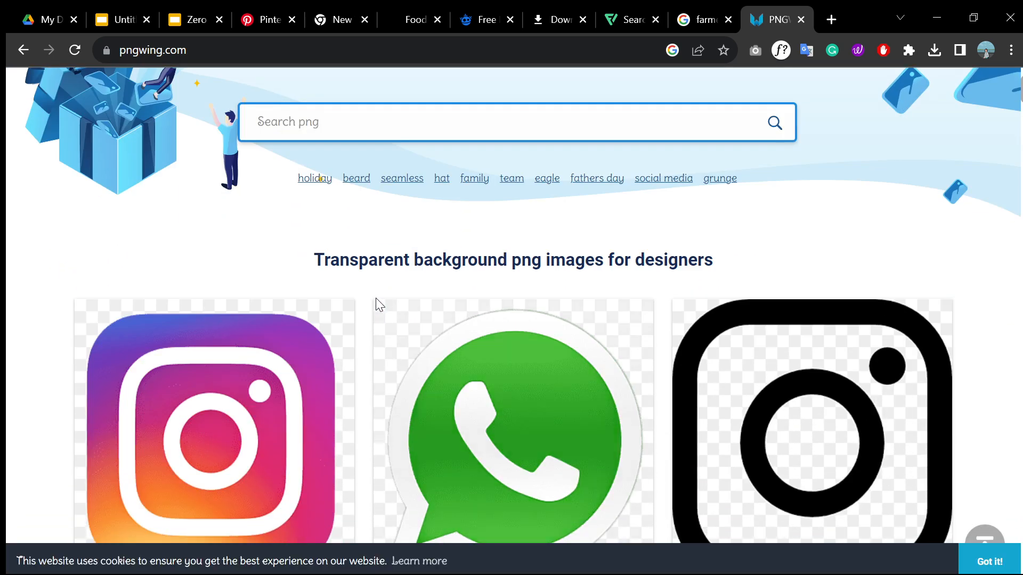
scroll(437, 171, "up", 2)
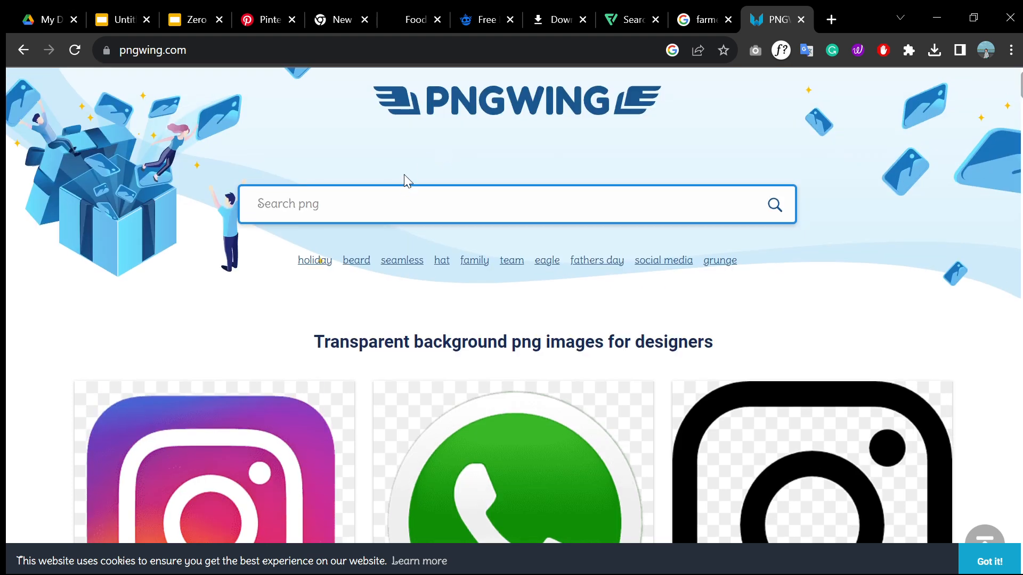
scroll(398, 195, "up", 2)
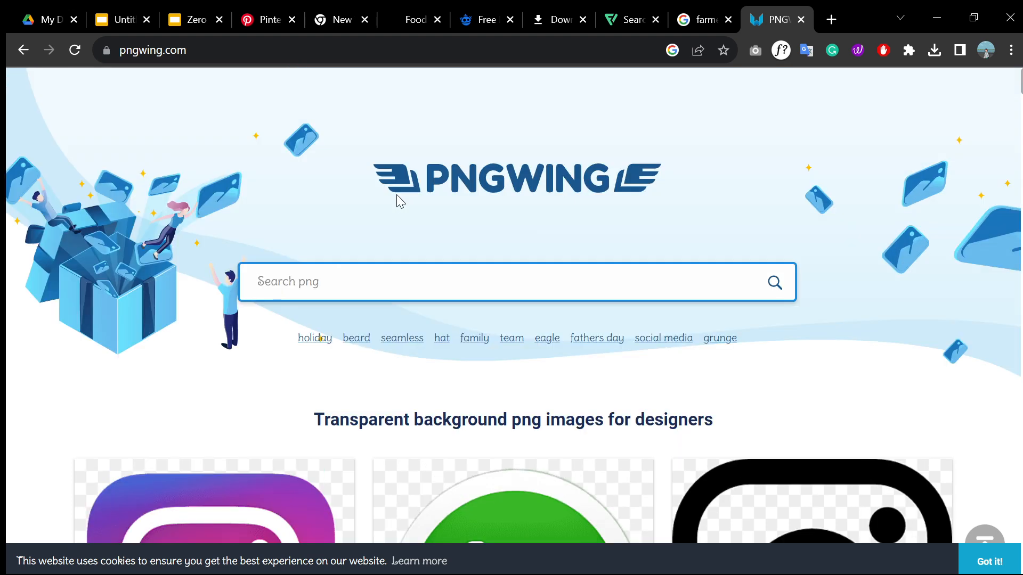
type("farmer")
key("Return")
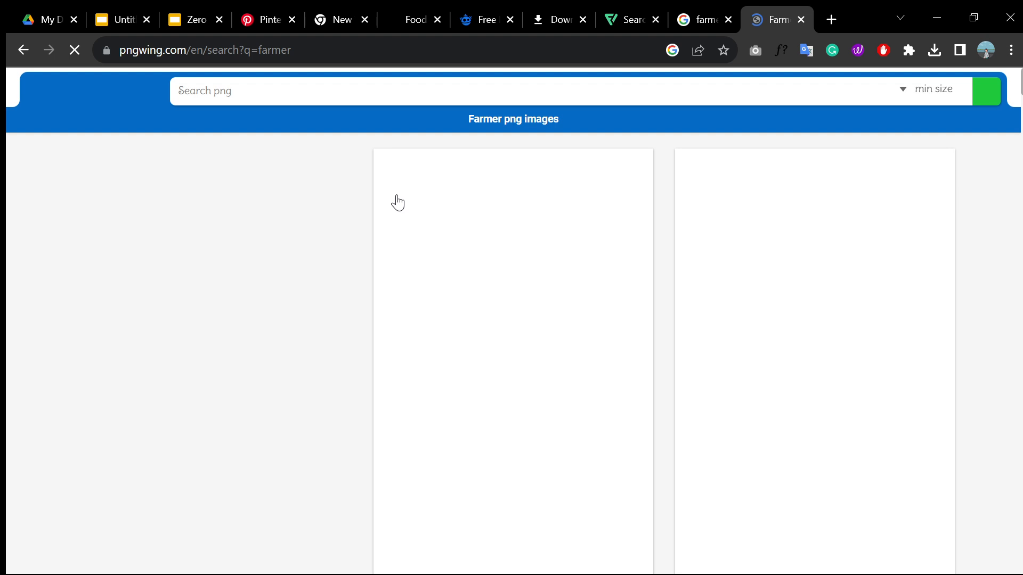
Step: Browse the farmer images and open the photo of a farmer in blue overalls holding a vegetable basket
scroll(409, 364, "down", 15)
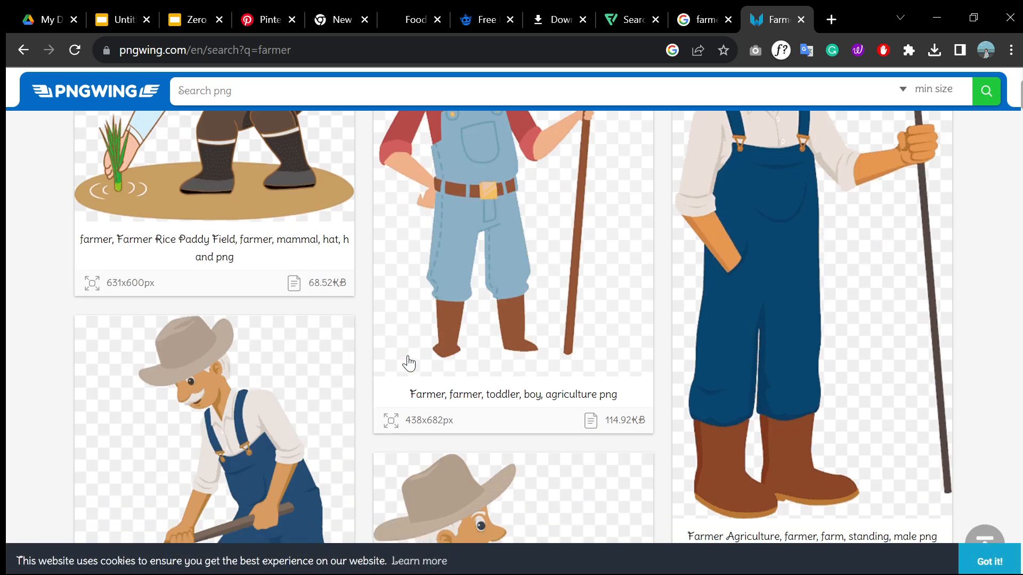
scroll(409, 363, "up", 5)
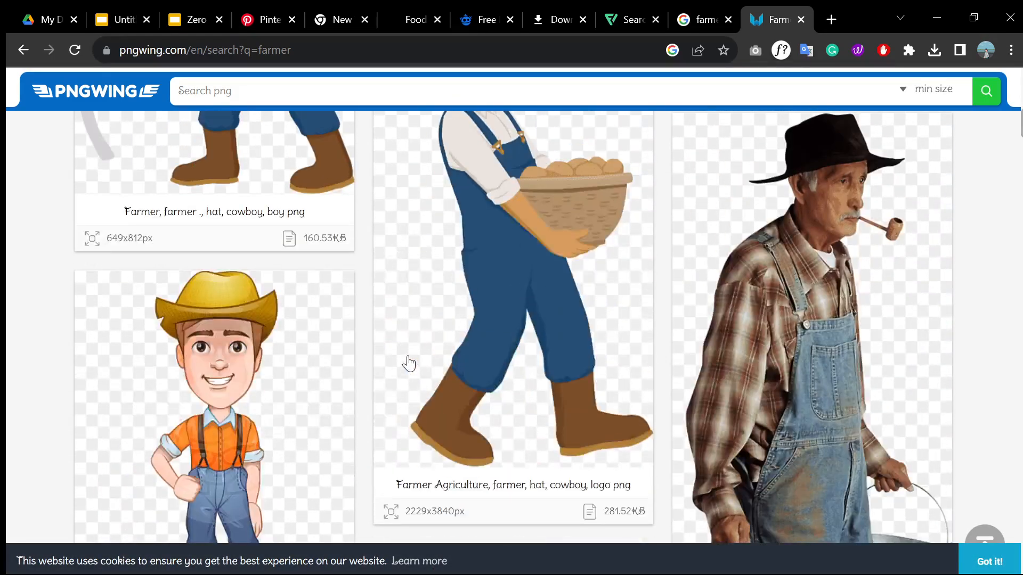
scroll(409, 363, "down", 12)
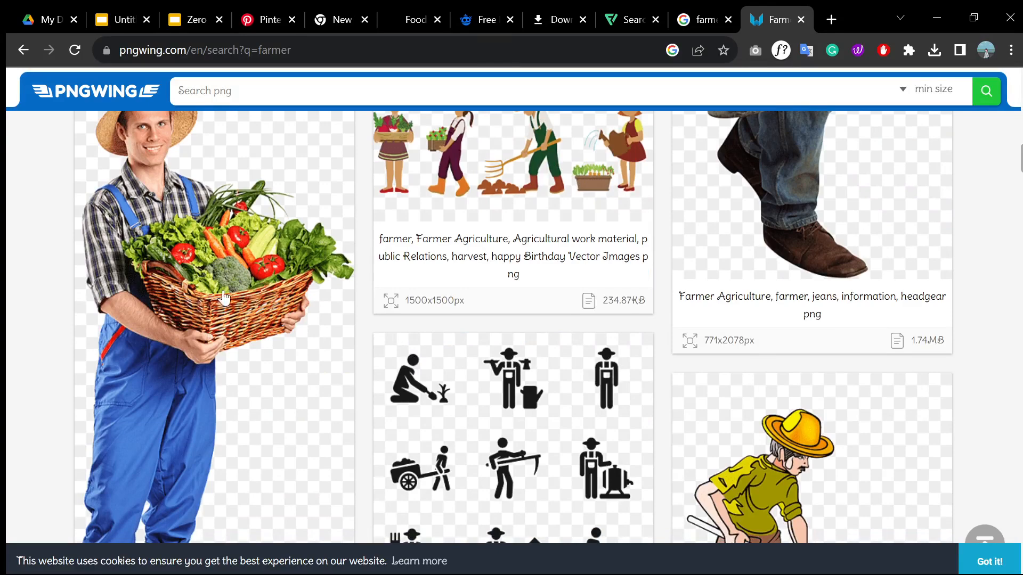
left_click(208, 250)
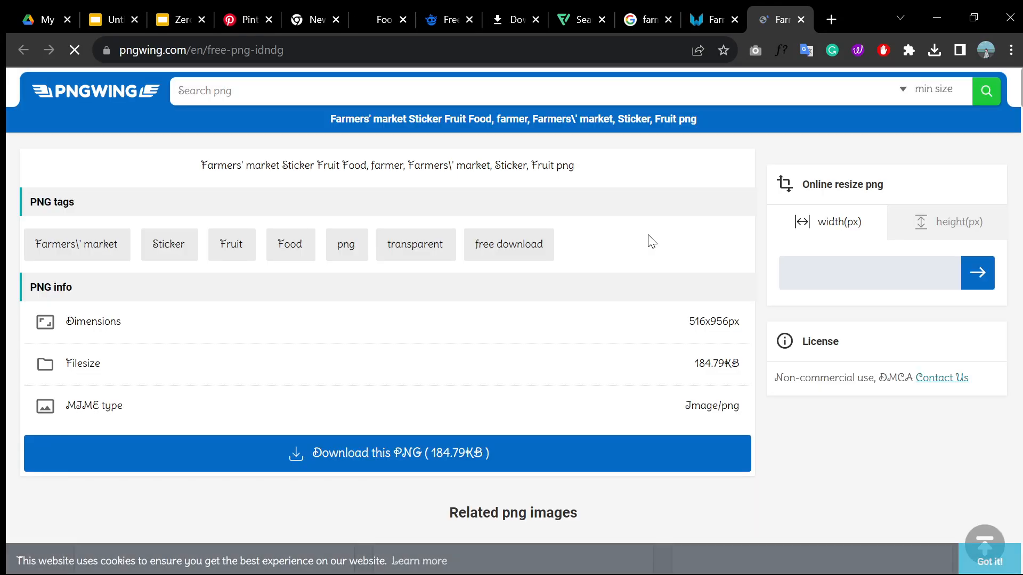
Step: Review the farmer image's details and proceed to its PNG download page
scroll(643, 242, "down", 4)
scroll(643, 243, "down", 4)
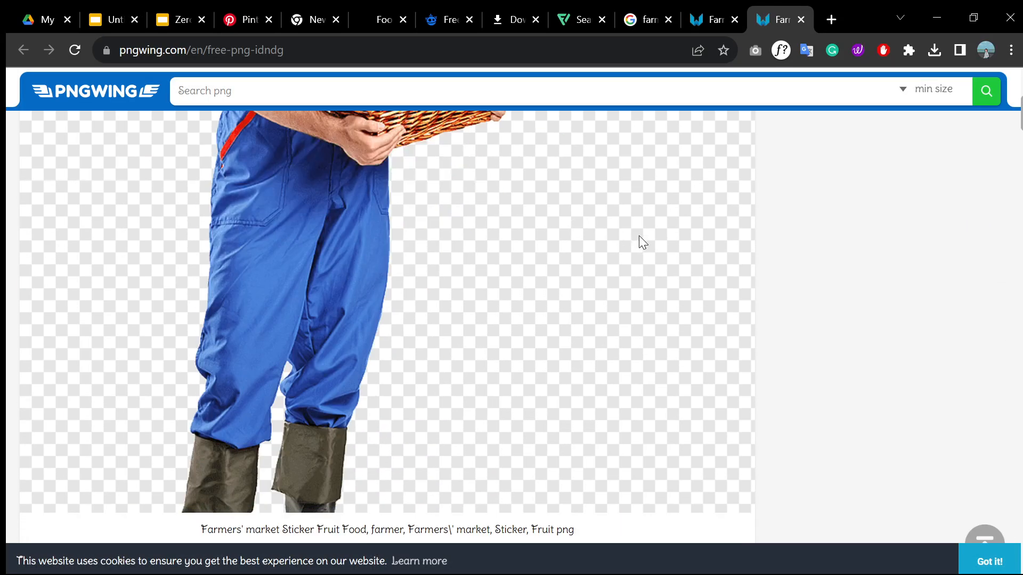
scroll(638, 235, "down", 10)
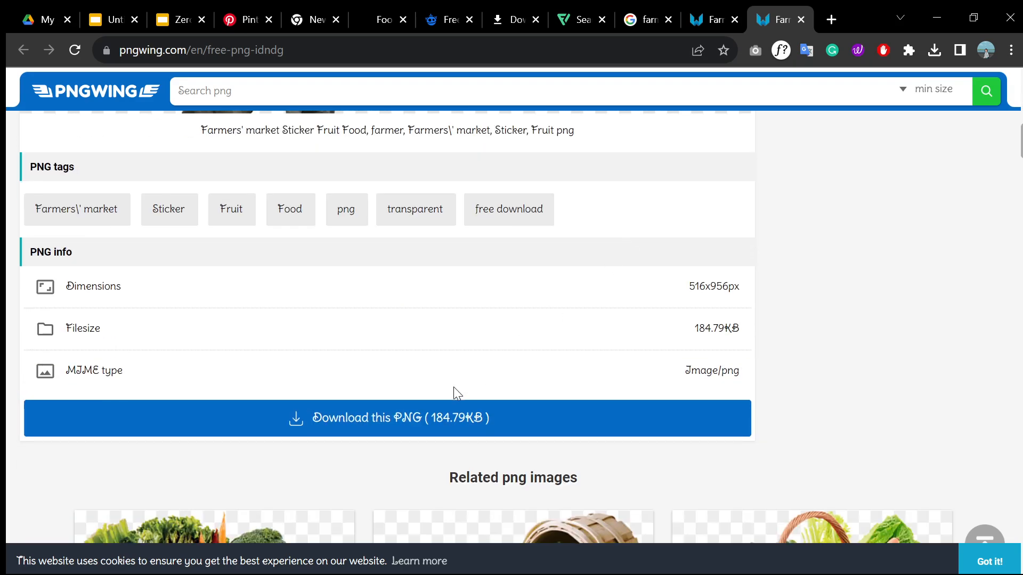
scroll(411, 418, "down", 3)
left_click(488, 265)
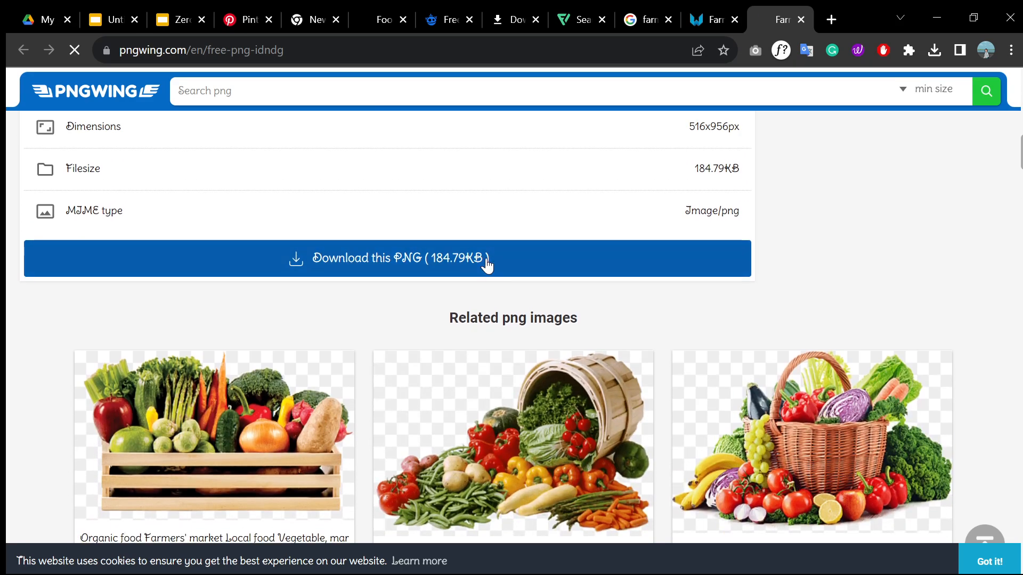
Step: Request the farmer PNG and solve the character-order challenge to download it
scroll(338, 381, "down", 9)
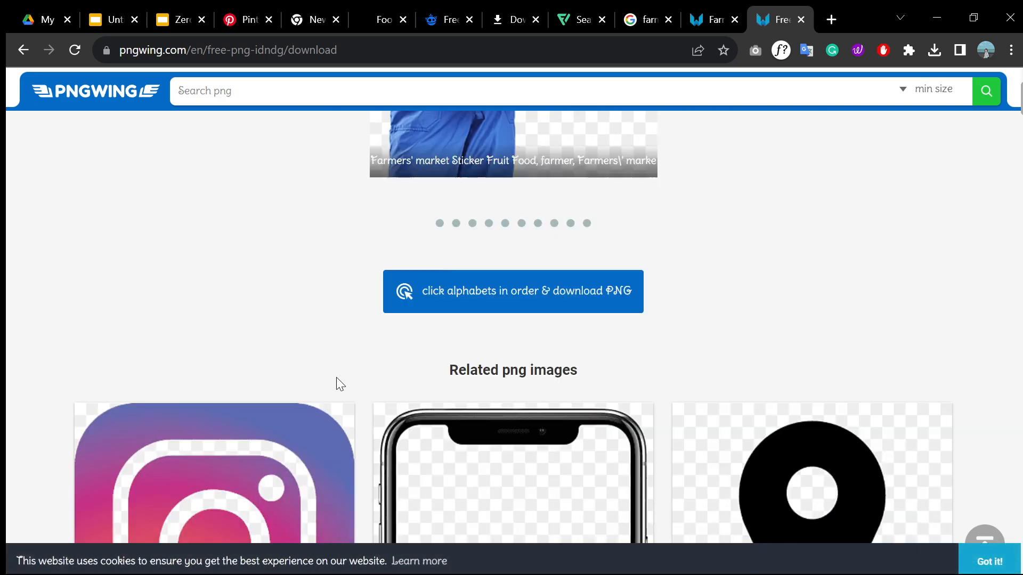
scroll(338, 382, "up", 3)
scroll(338, 383, "down", 6)
scroll(730, 424, "up", 10)
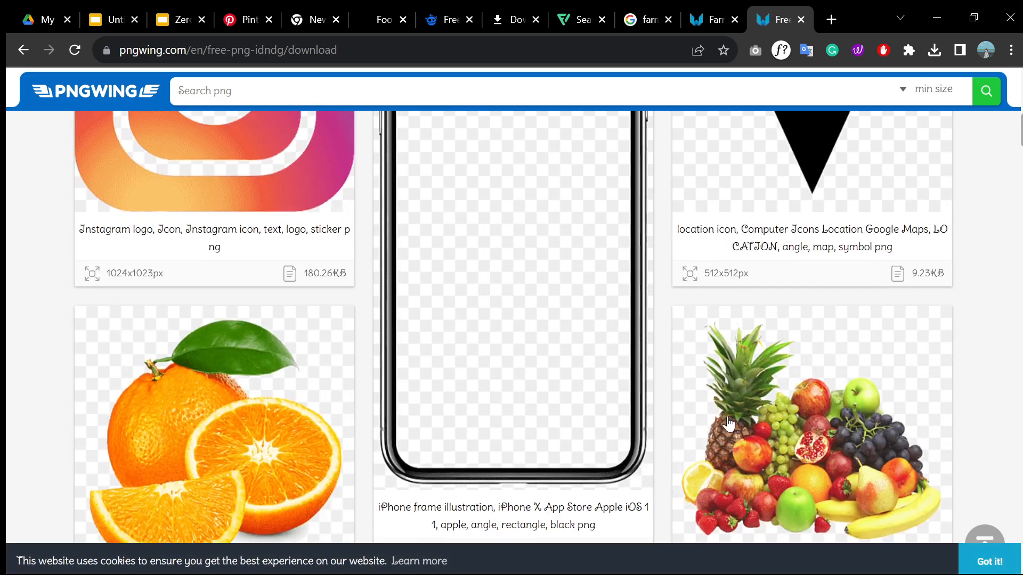
scroll(727, 424, "down", 3)
scroll(612, 305, "up", 5)
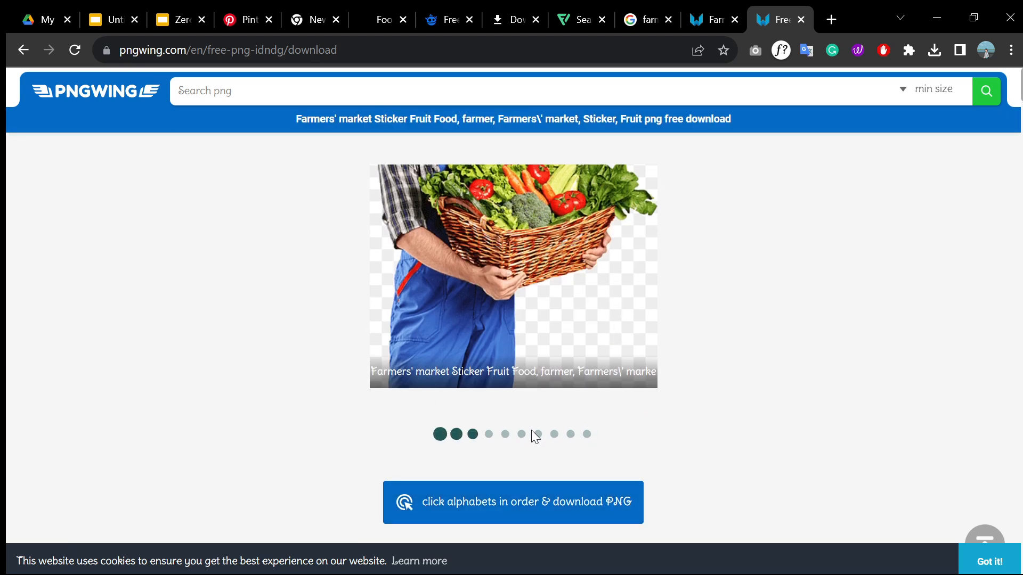
left_click(482, 507)
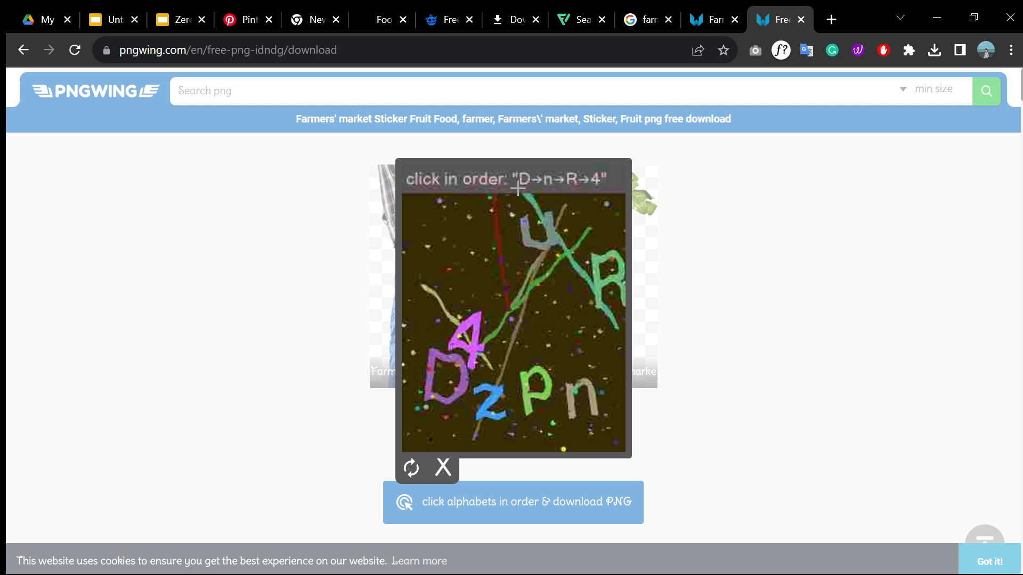
left_click(430, 370)
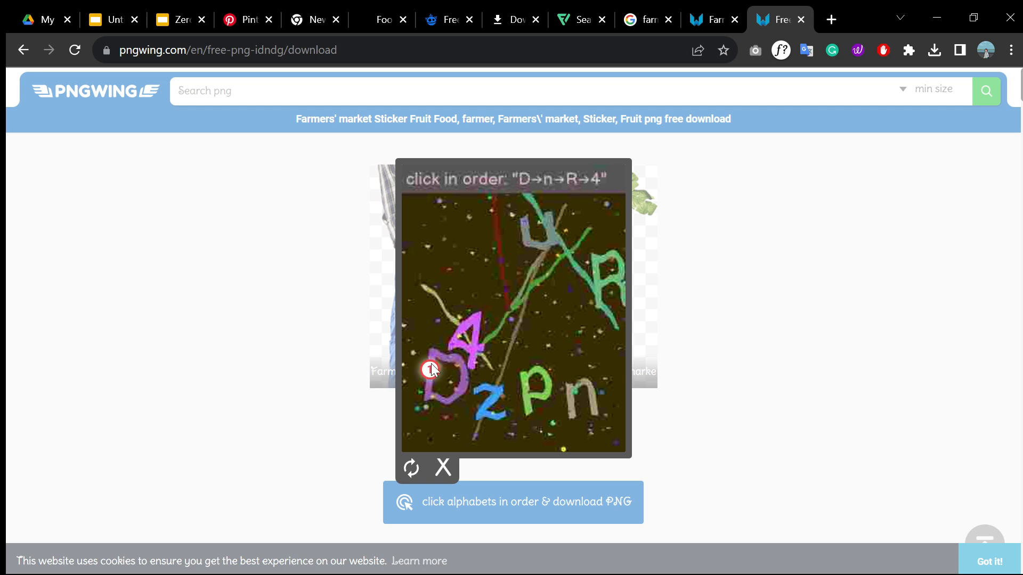
left_click(569, 409)
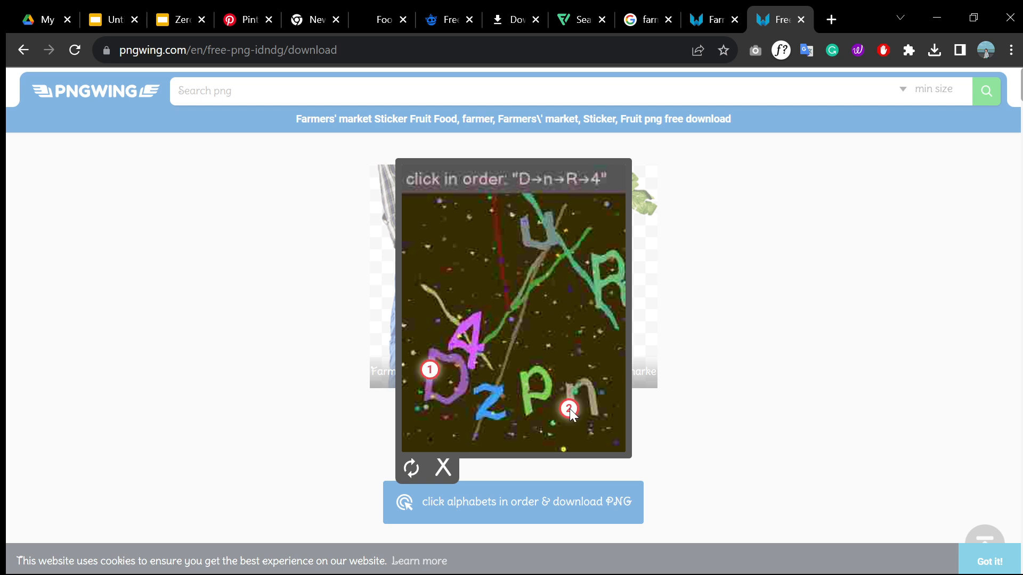
left_click(603, 288)
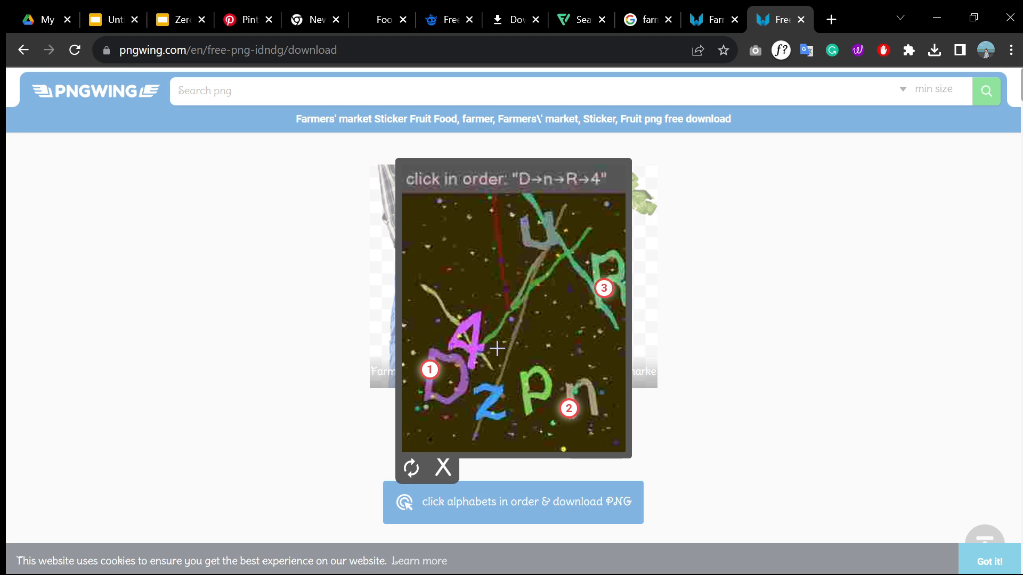
left_click(476, 347)
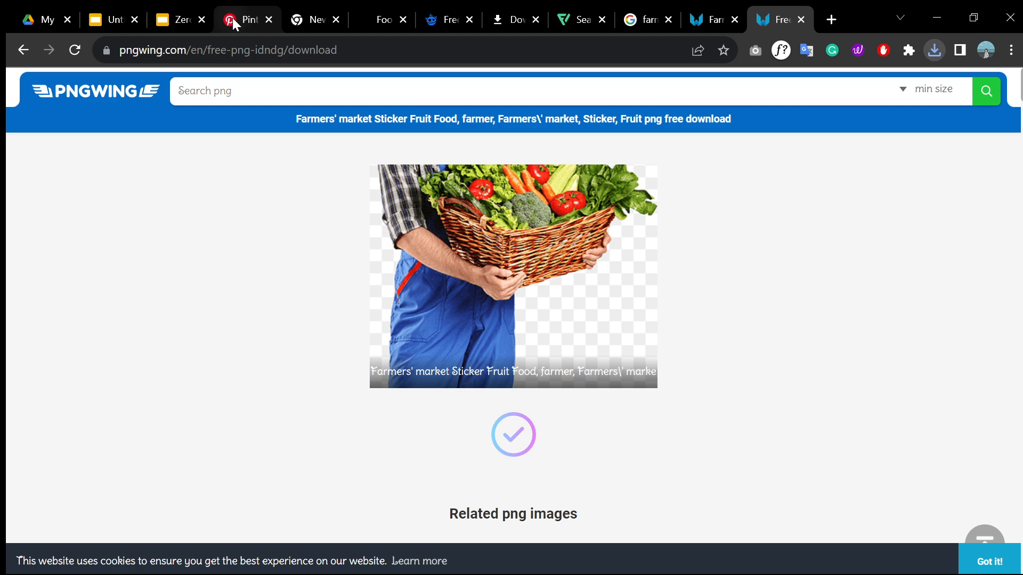
Step: Upload the basket farmer photo from the computer onto slide 4 and scale it down to about 1.8 by 3.3 inches over the green rectangle
left_click(183, 21)
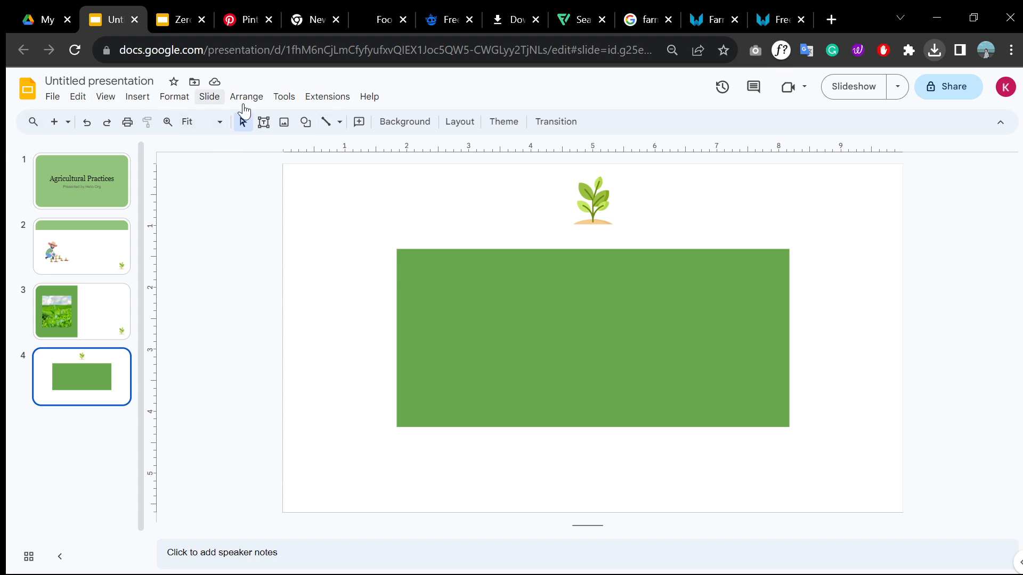
left_click(284, 123)
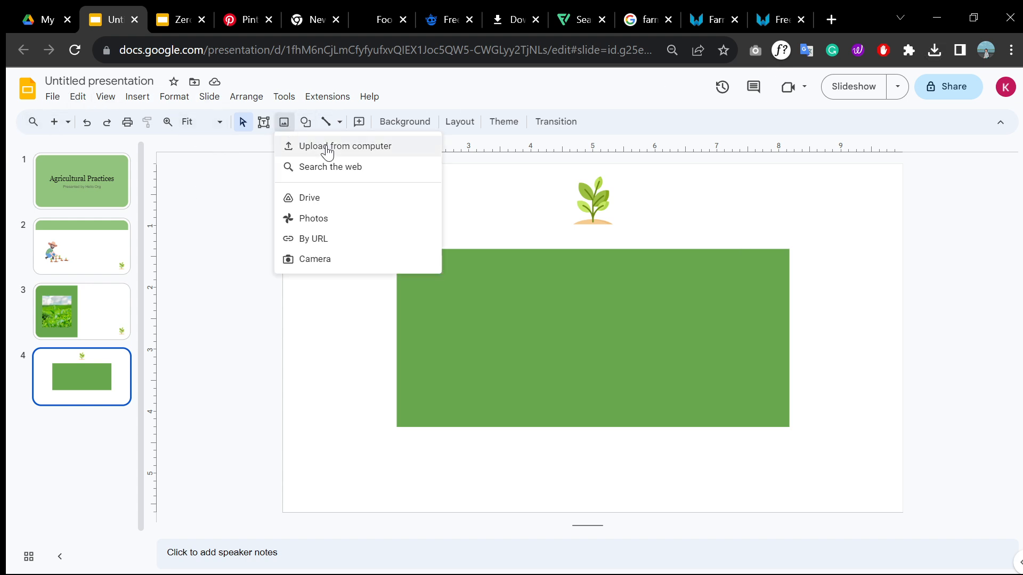
left_click(327, 153)
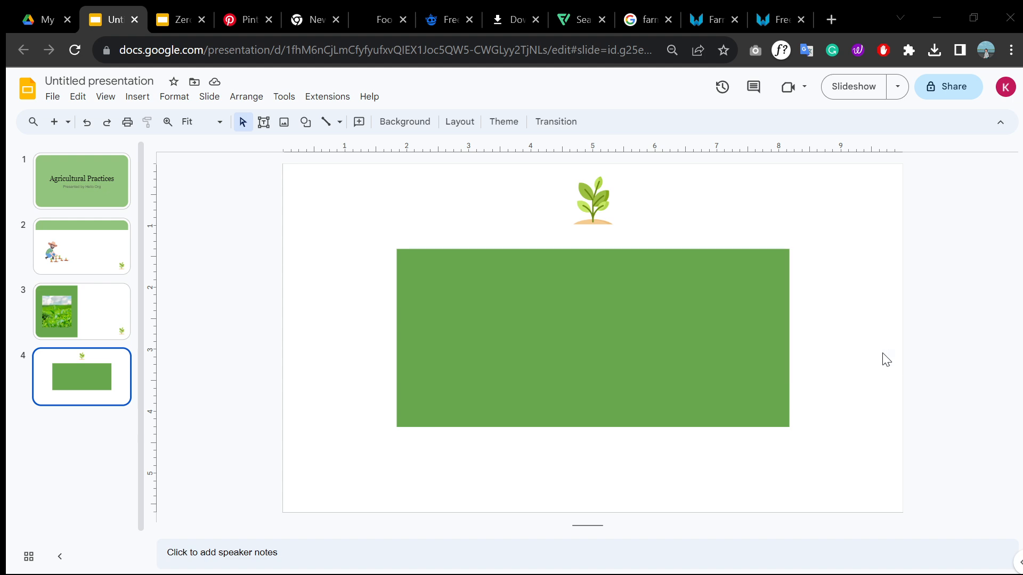
left_click_drag(411, 343, 607, 353)
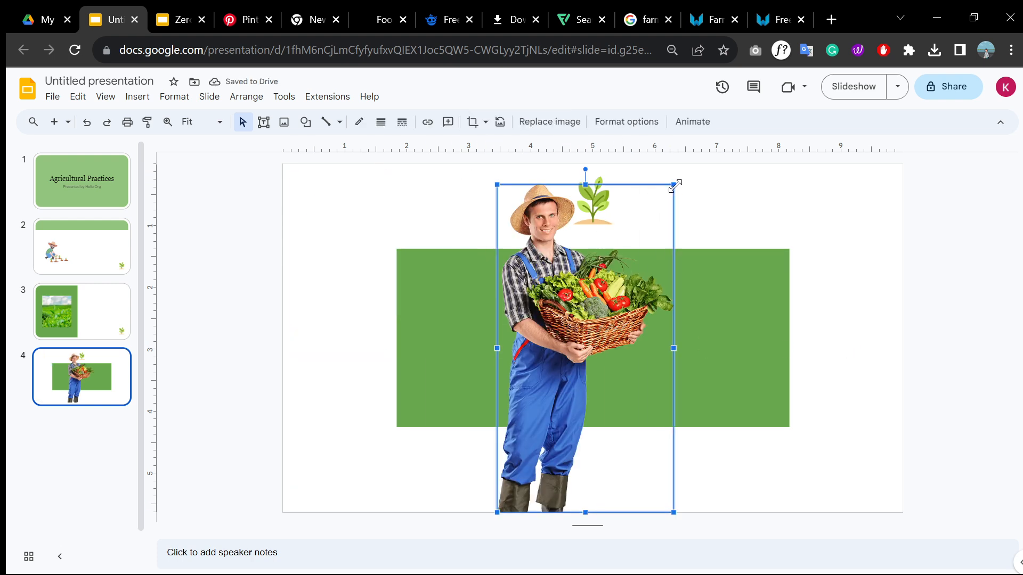
left_click_drag(674, 185, 607, 309)
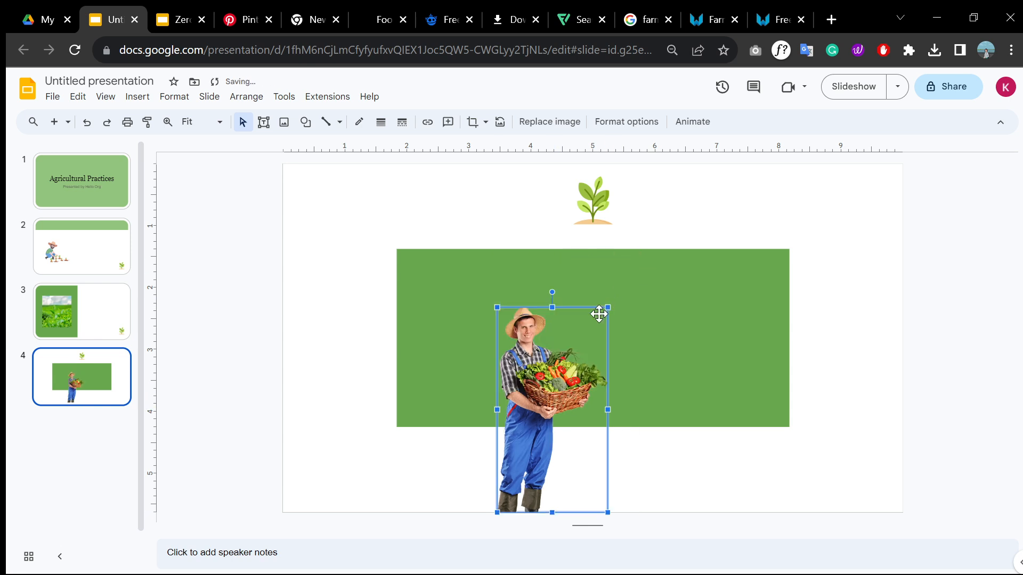
Step: Move the basket farmer over the left part of slide 4's green rectangle and resize him to about 2.0 by 3.7 inches
left_click_drag(560, 347, 484, 347)
left_click(328, 338)
left_click(452, 346)
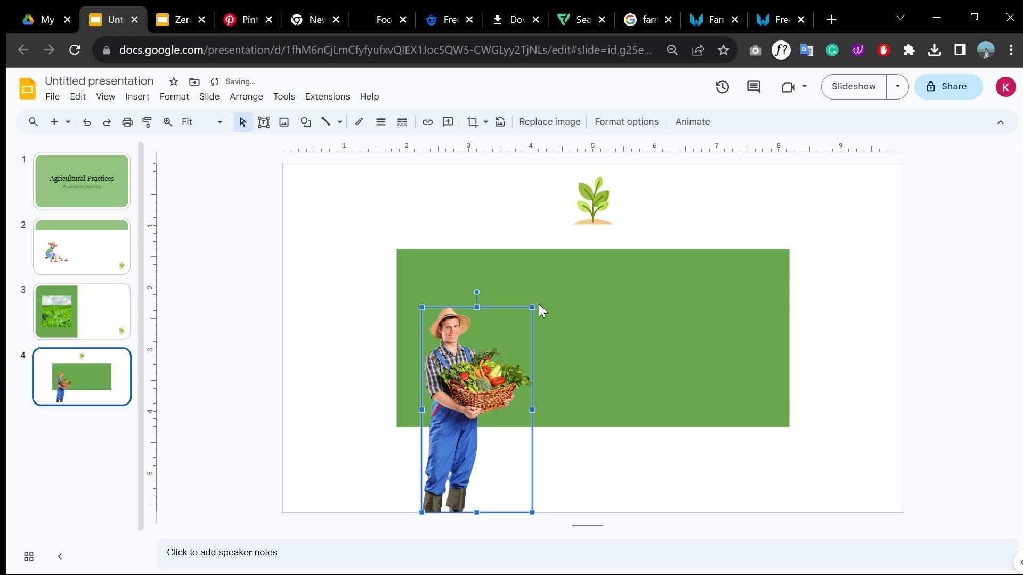
left_click_drag(532, 307, 565, 250)
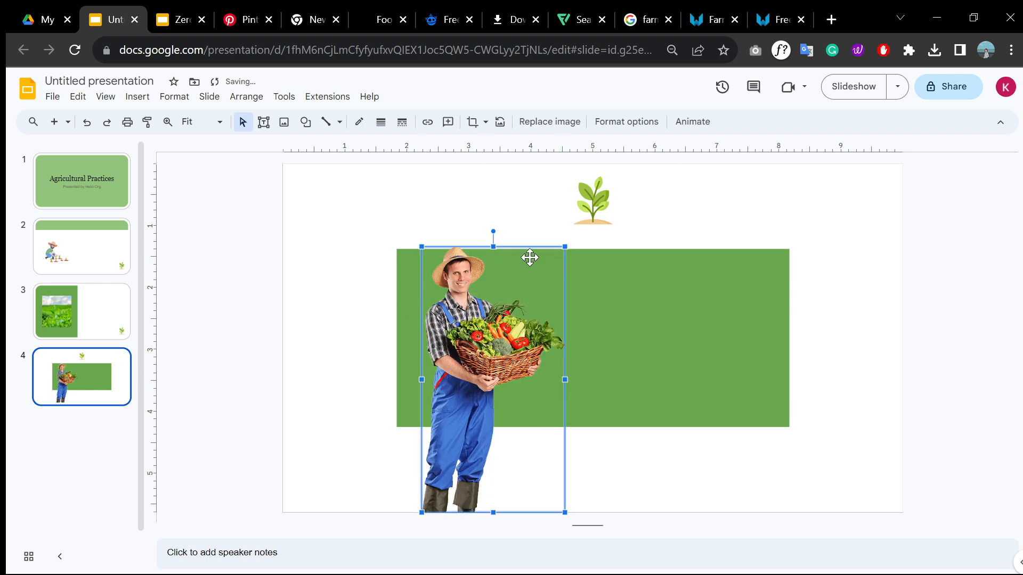
left_click(614, 276)
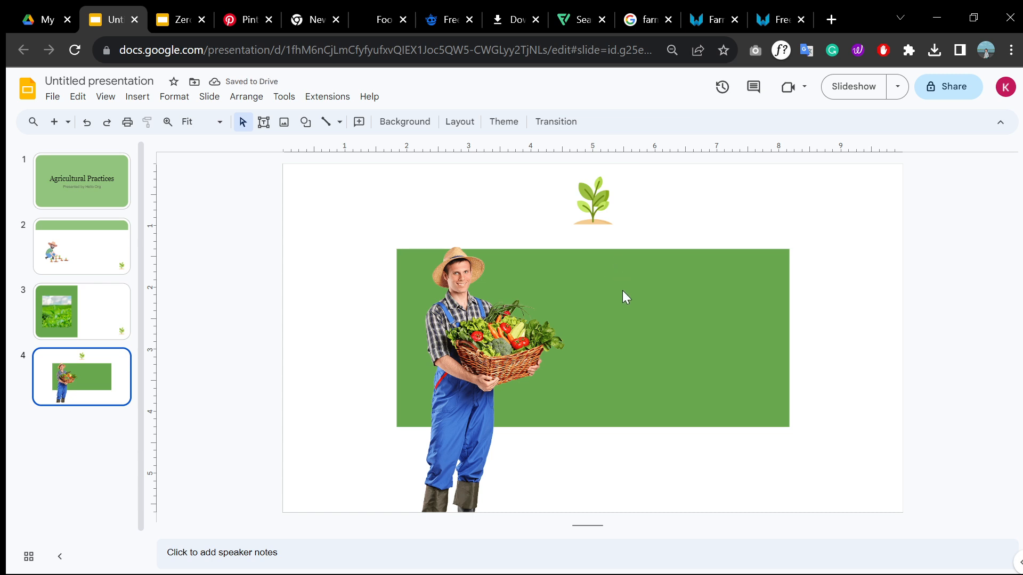
left_click(501, 314)
left_click_drag(565, 246, 546, 283)
left_click(347, 284)
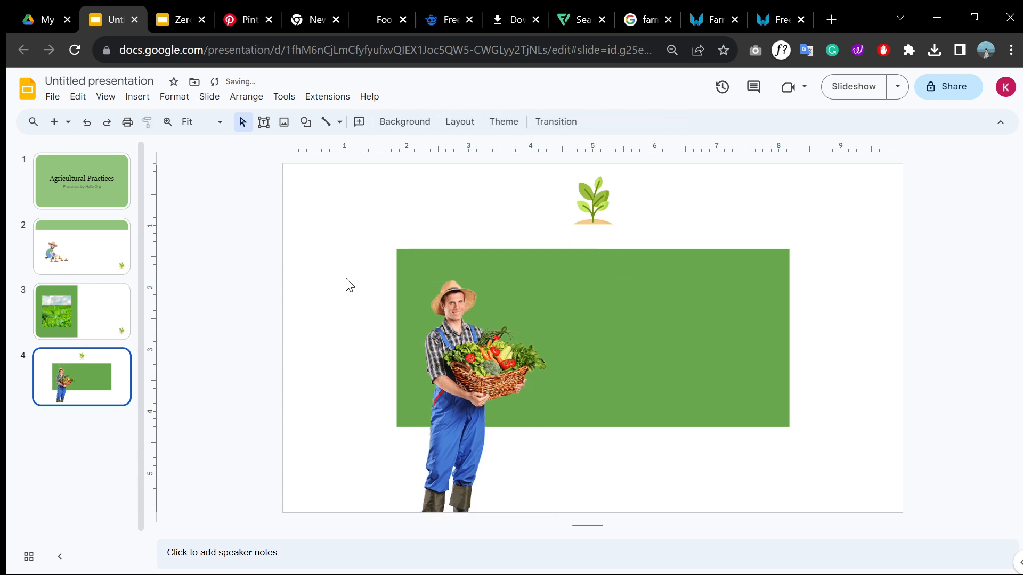
Step: Copy the body text box from slide 2 of the Zero Hunger presentation and paste it onto slide 4 of the Agricultural Practices deck
left_click(99, 205)
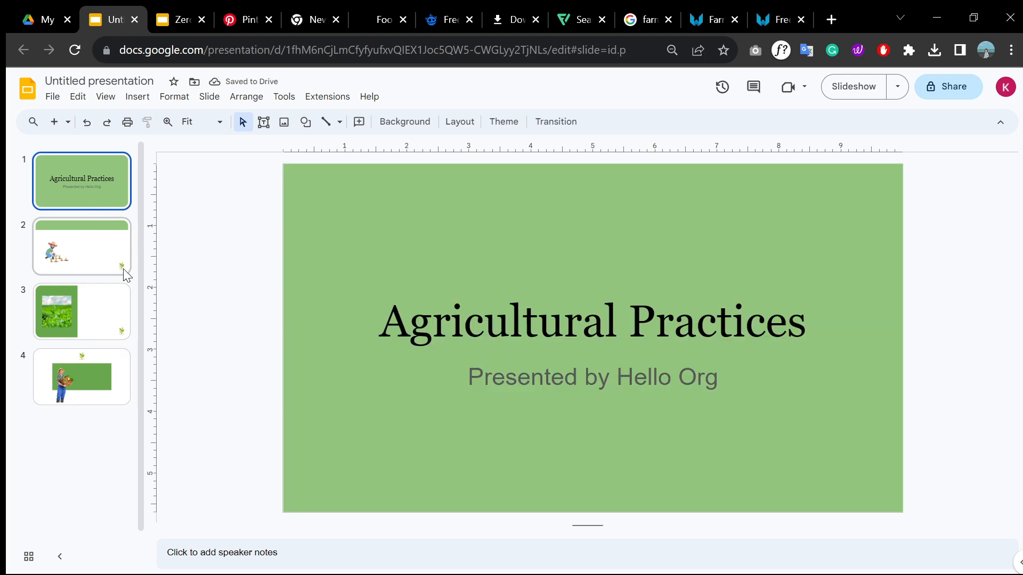
left_click(184, 21)
left_click(85, 226)
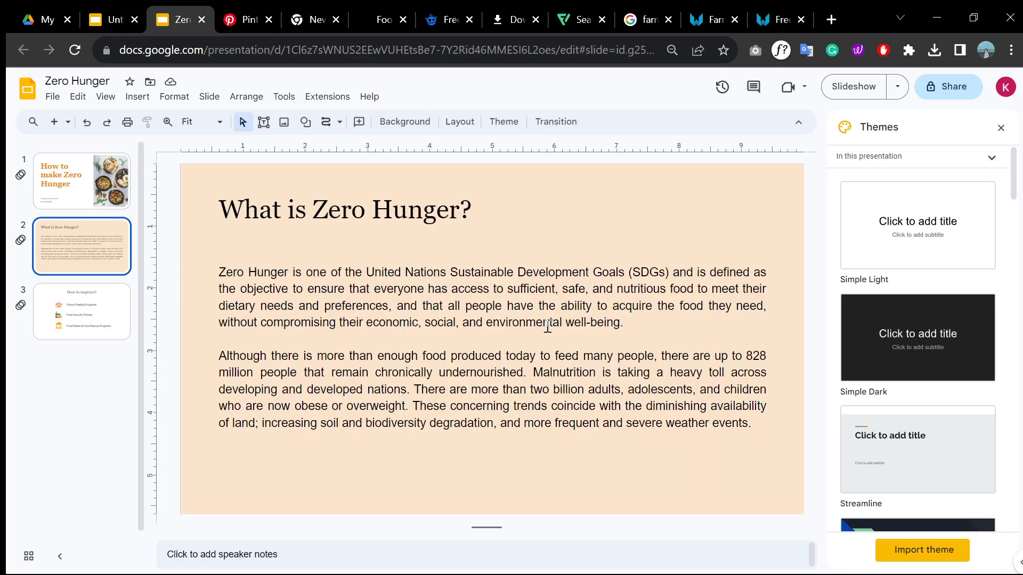
left_click(588, 267)
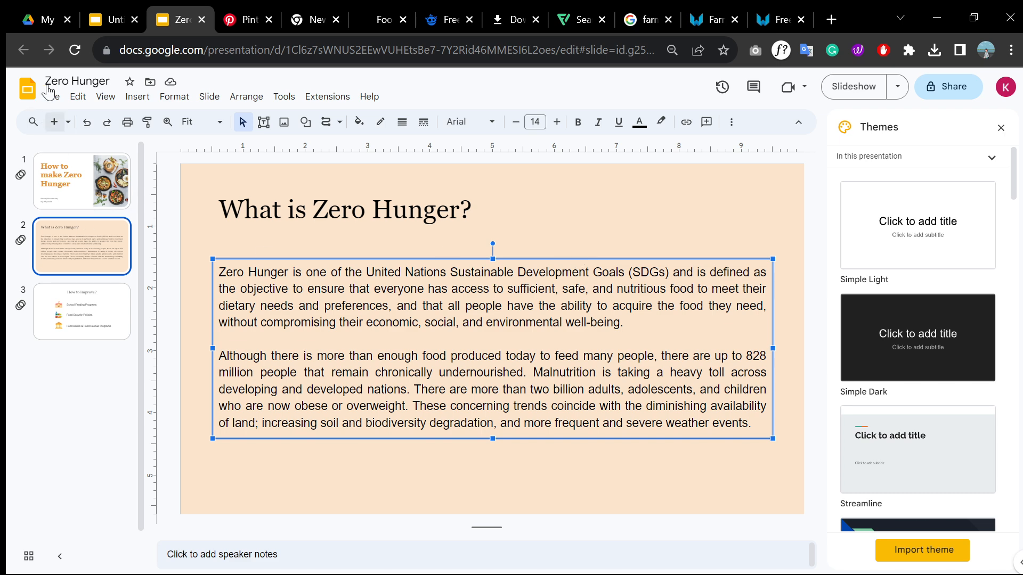
left_click(103, 21)
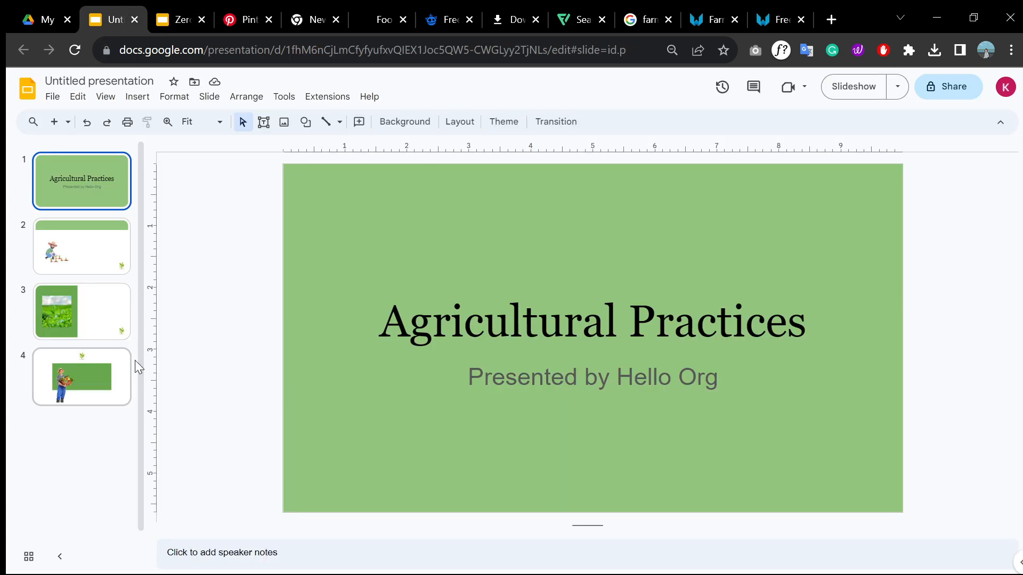
left_click(75, 376)
key("ctrl+v")
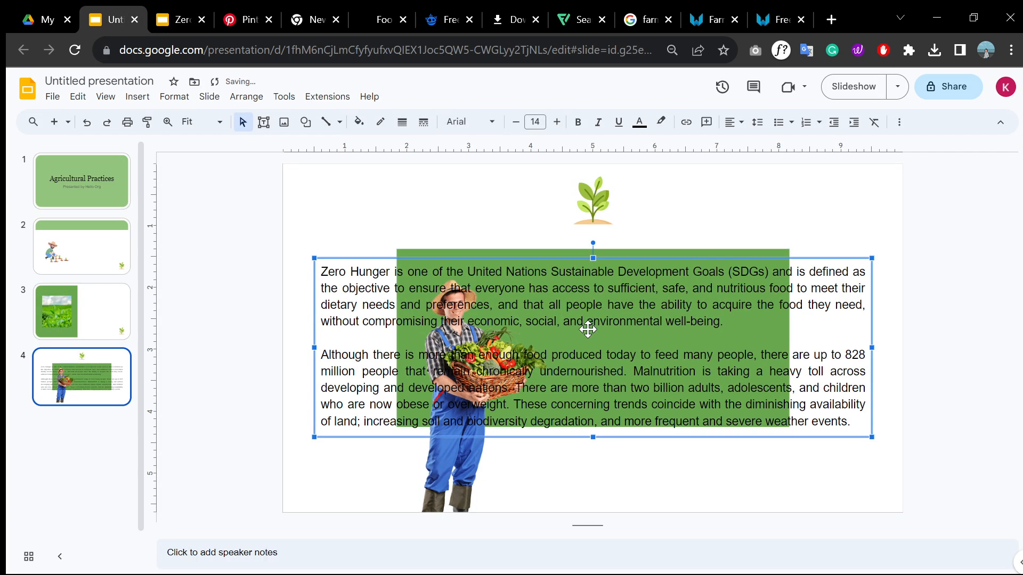
Step: Delete the second paragraph of the pasted text and end the remaining sentence with a period
left_click(655, 315)
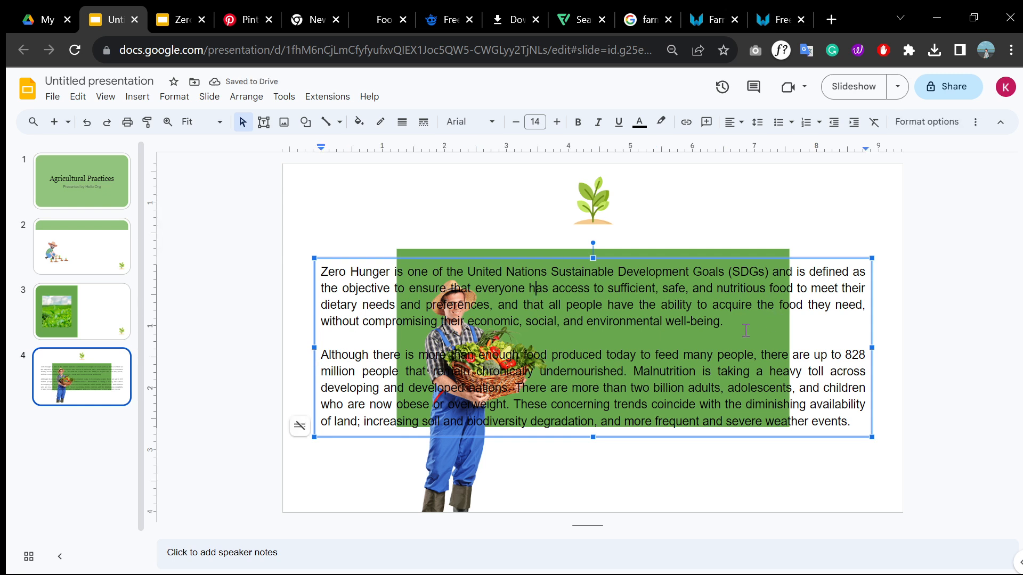
left_click_drag(735, 323, 918, 466)
key("Delete")
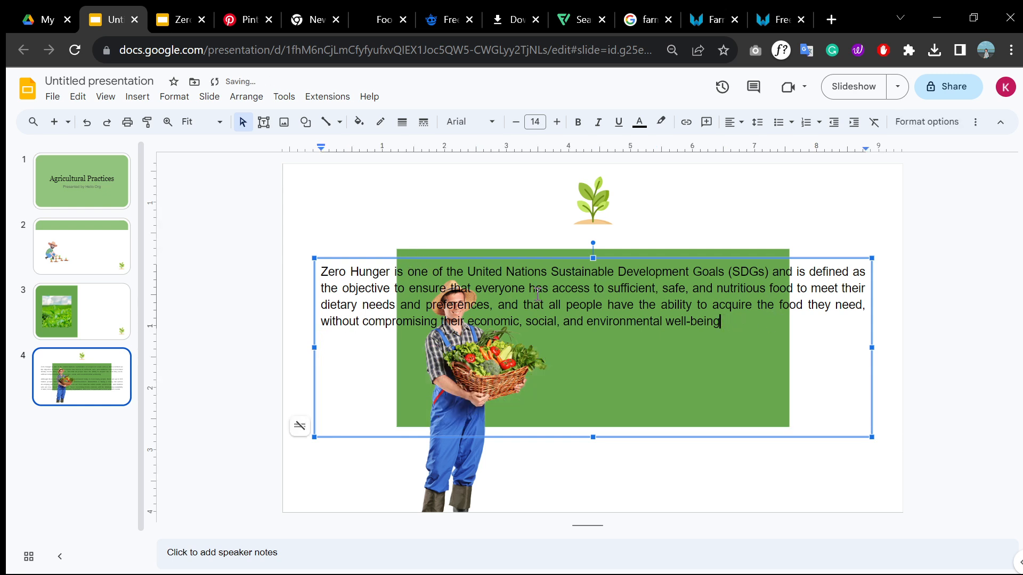
type(".")
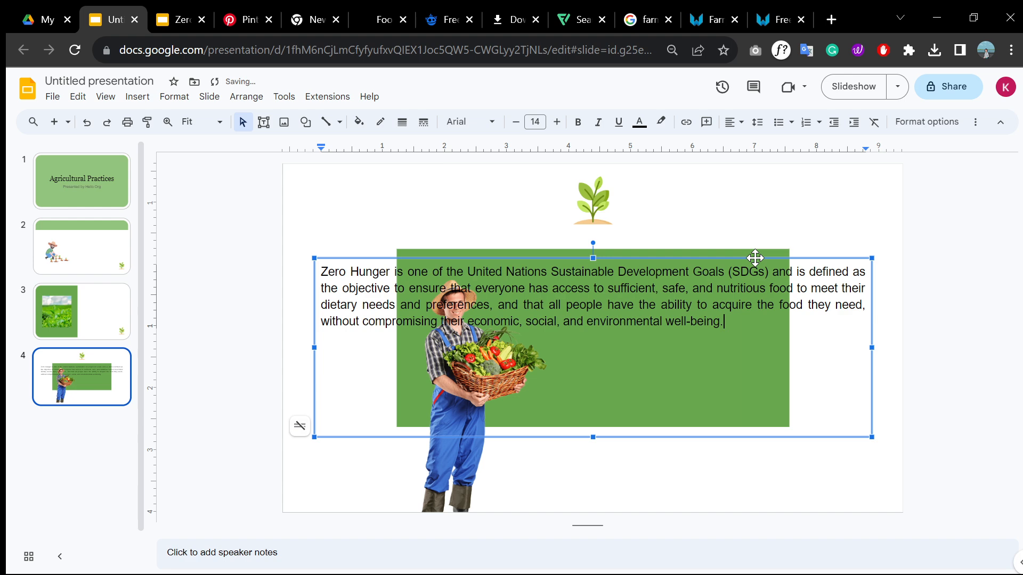
Step: Narrow the paragraph's text box to about 3.5 inches and place it beside the farmer, slightly lower on the green rectangle
left_click(457, 232)
left_click(481, 270)
left_click(314, 352)
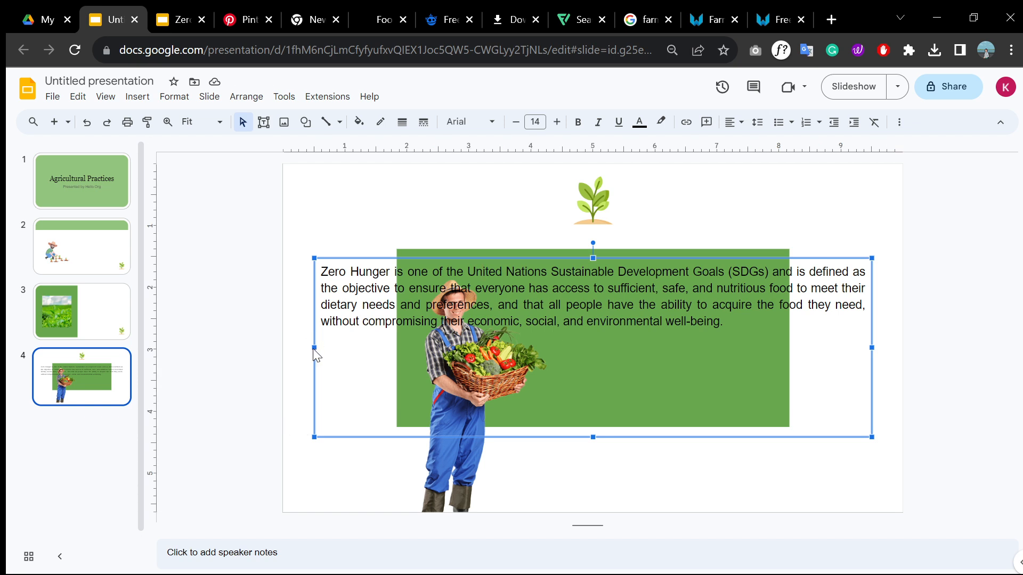
left_click_drag(315, 346, 568, 347)
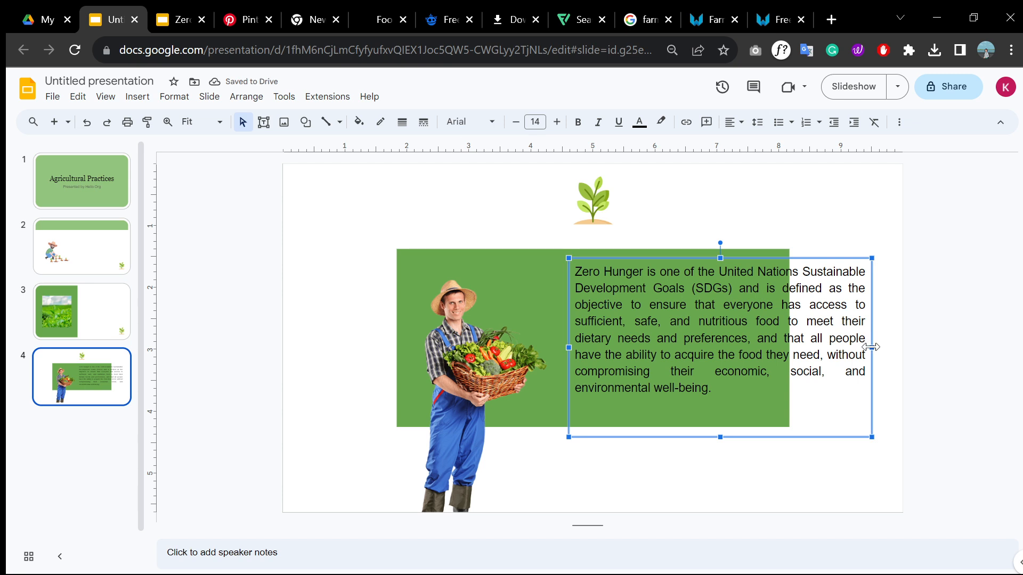
left_click_drag(872, 347, 784, 362)
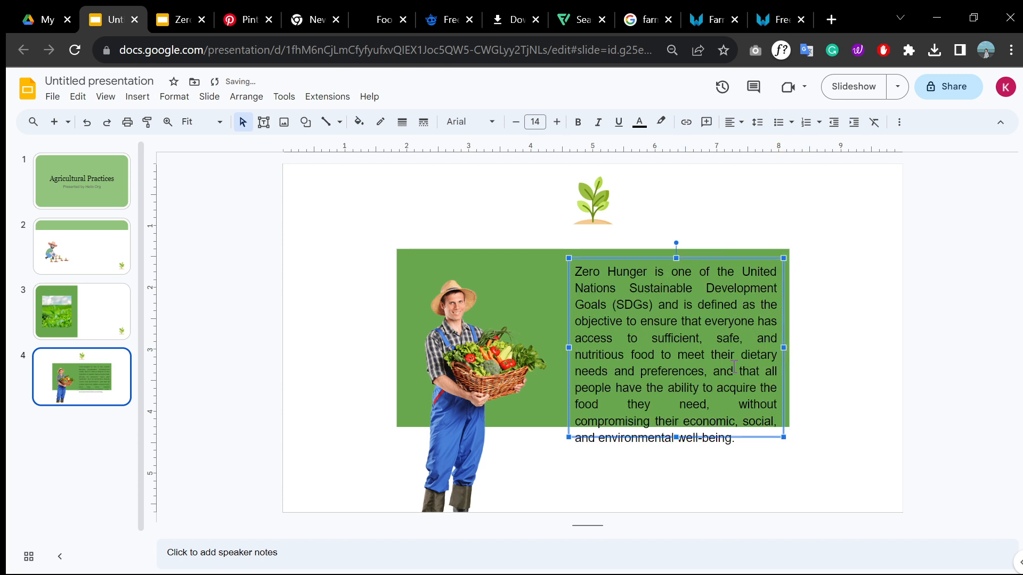
left_click_drag(638, 257, 629, 300)
left_click(674, 245)
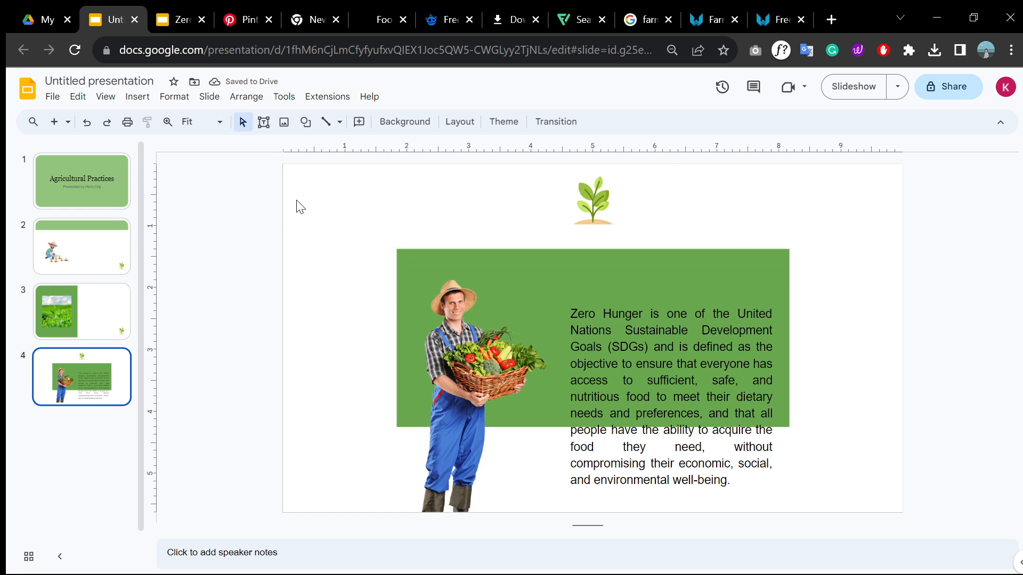
Step: Enlarge the green rectangle in the Title and two columns theme layout to about 7.2 by 3.4 inches, centre it, and return to slide 4
left_click(106, 99)
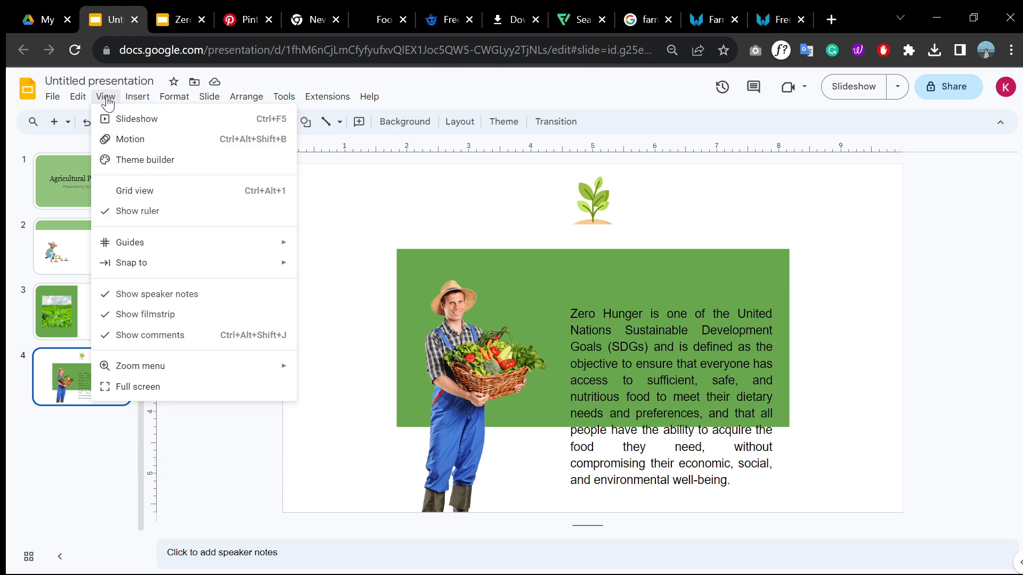
left_click(141, 160)
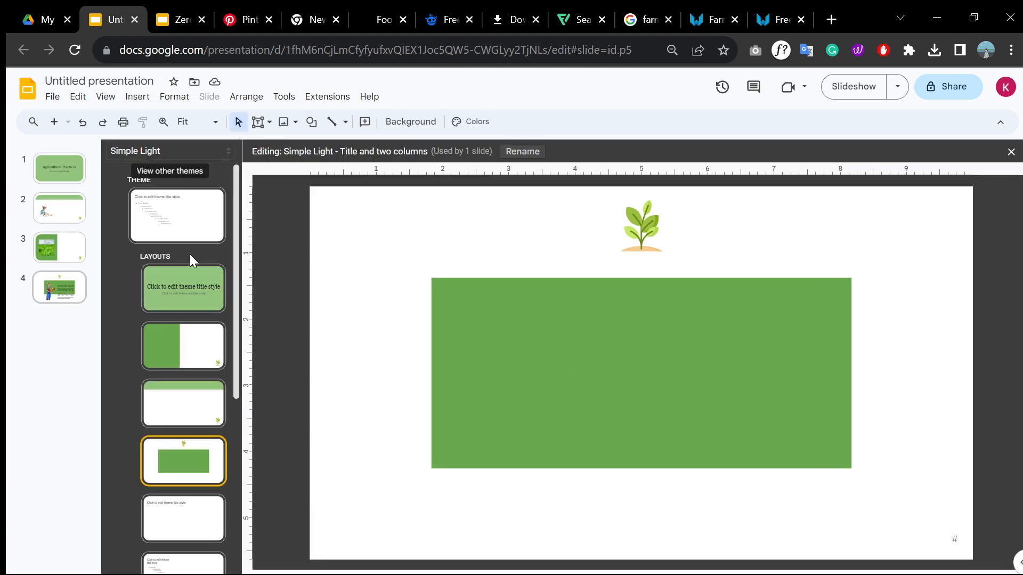
left_click(555, 391)
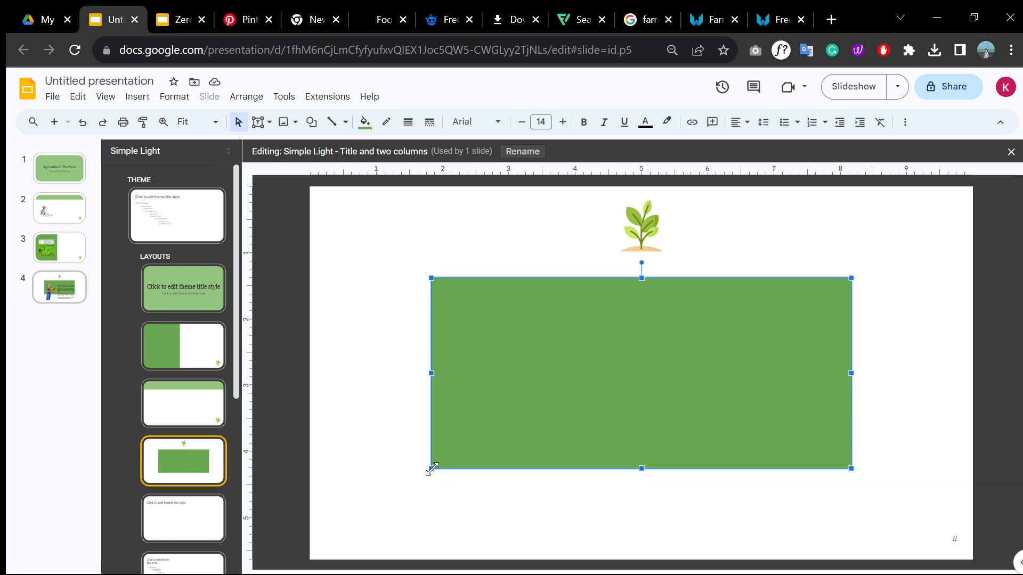
left_click_drag(431, 468, 398, 500)
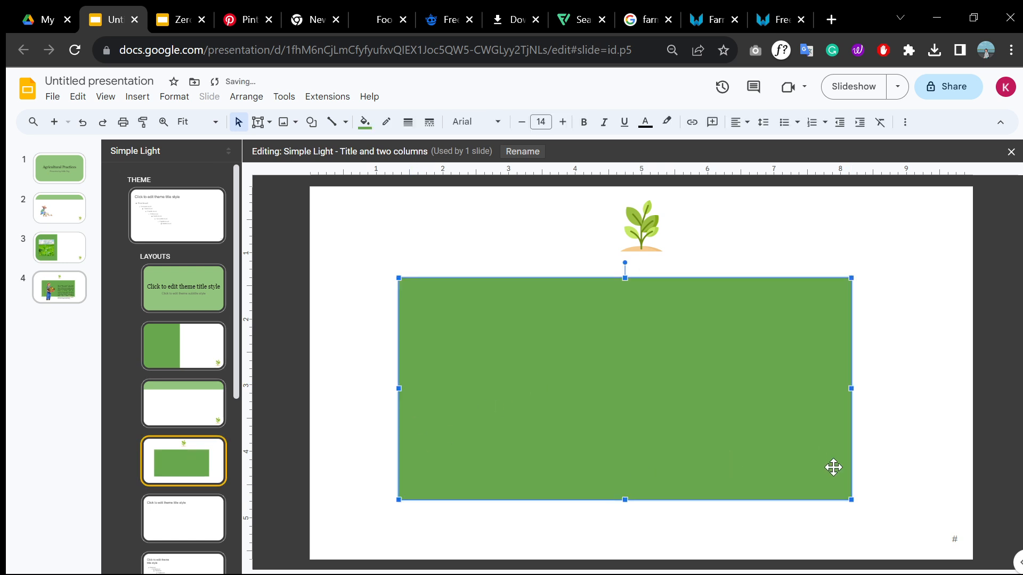
mouse_move(856, 502)
left_mouse_down()
mouse_move(888, 506)
mouse_move(874, 501)
left_mouse_up()
left_click_drag(701, 416, 705, 416)
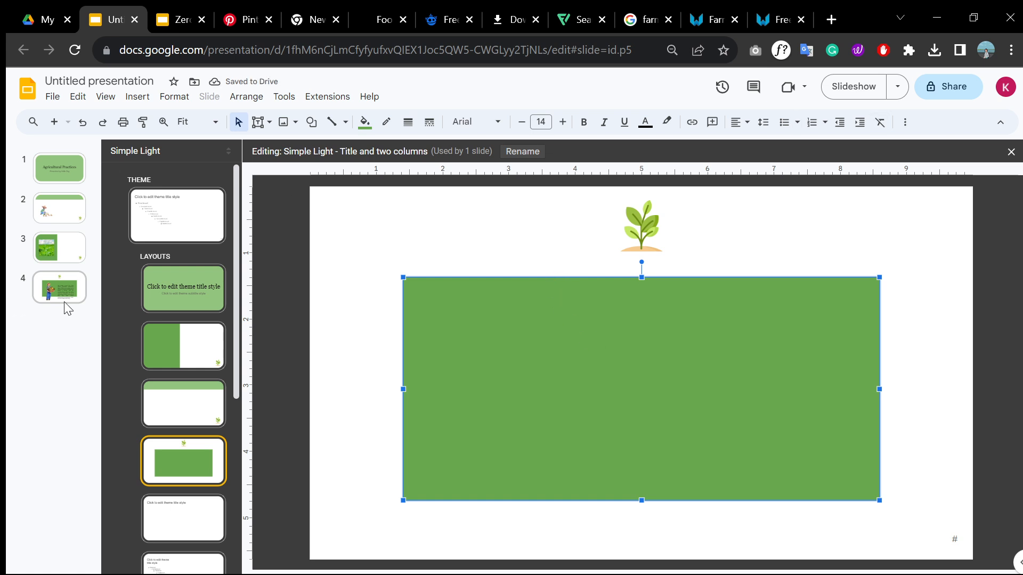
left_click(61, 287)
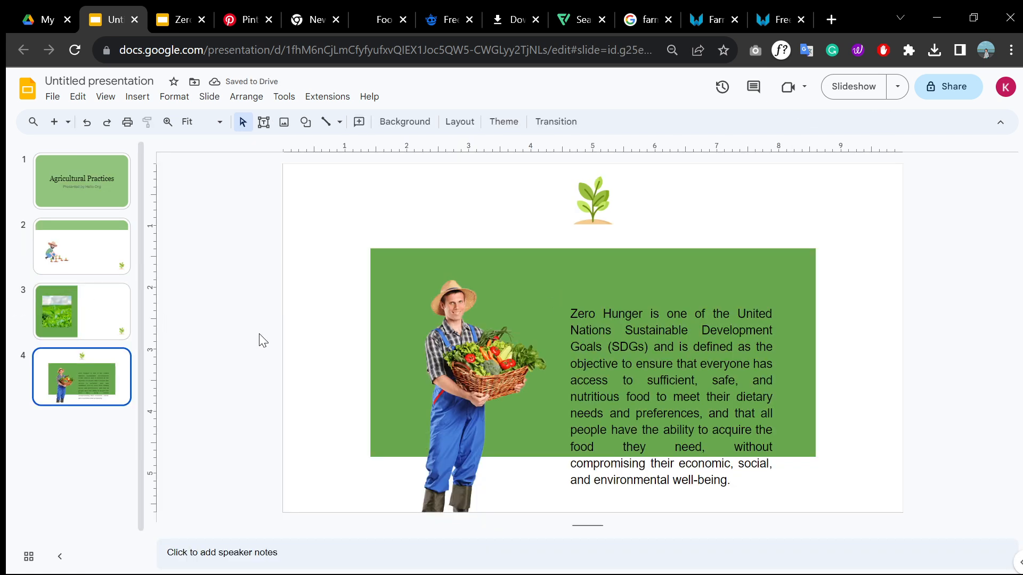
Step: Move the Zero Hunger paragraph up within the green rectangle and set its font size to 13
left_click(729, 317)
left_click_drag(767, 297, 764, 267)
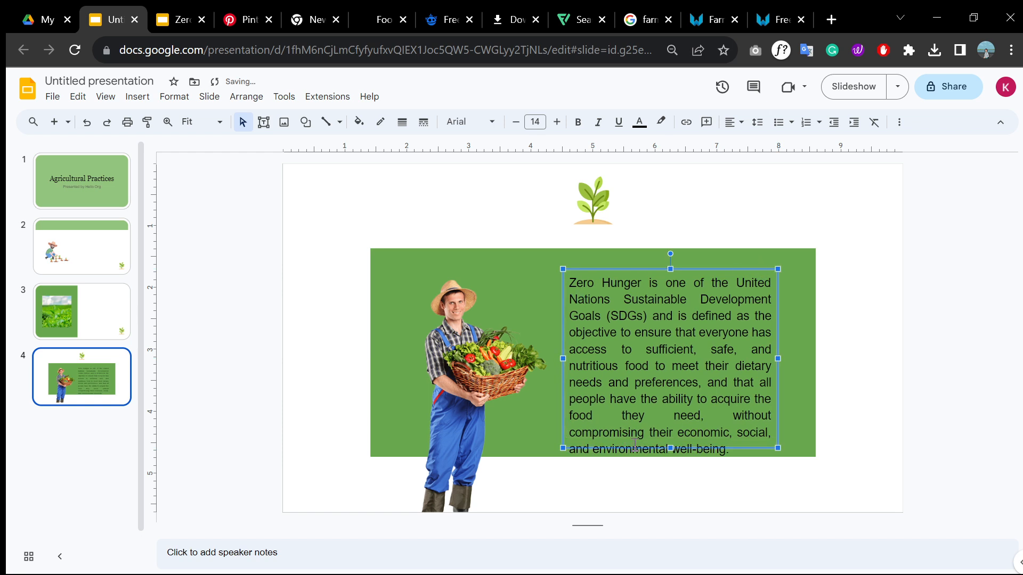
left_click(516, 122)
left_click(516, 123)
left_click(556, 122)
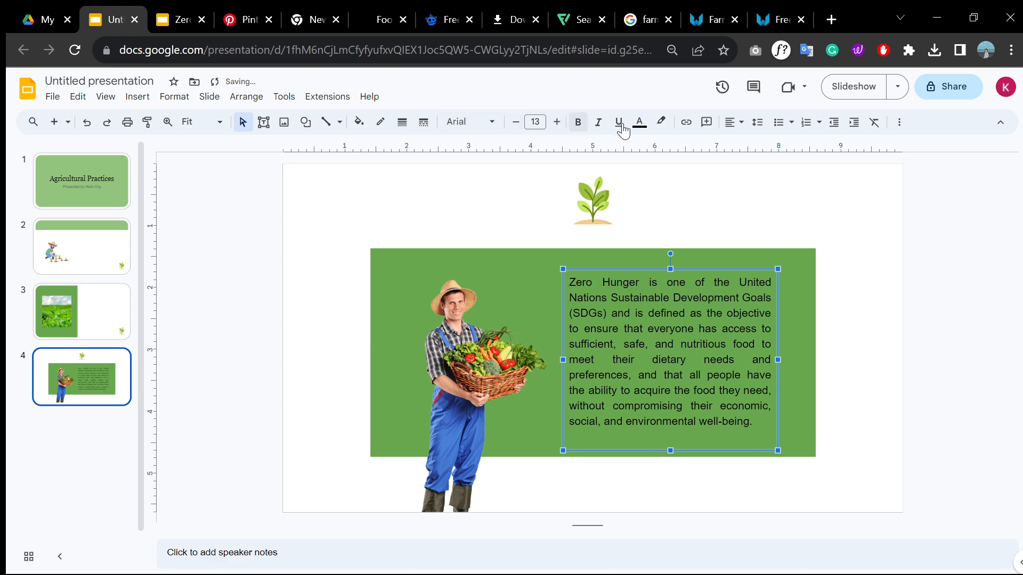
Step: Change the text colour of slide 4's Zero Hunger paragraph to white
left_click(639, 122)
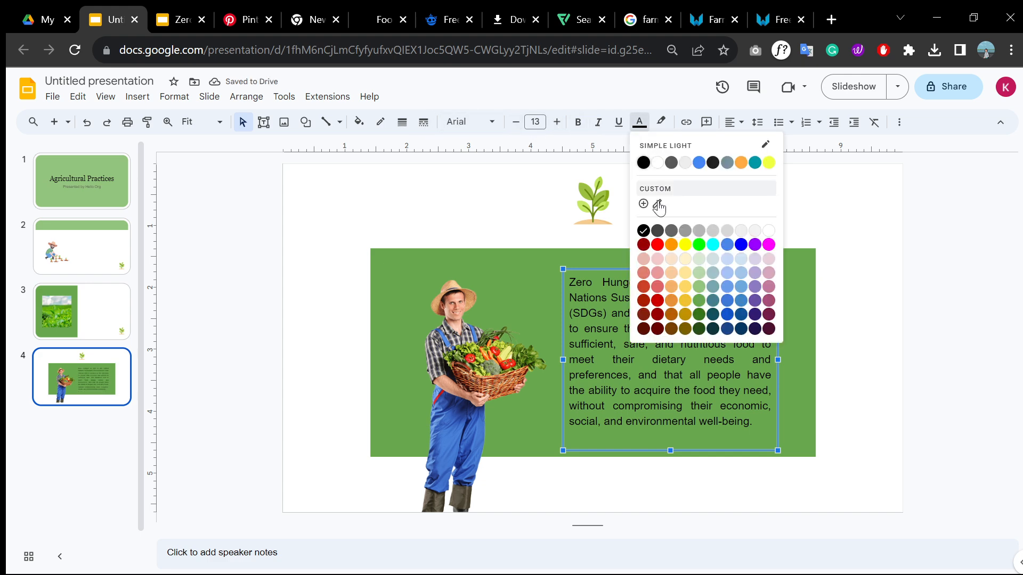
left_click(774, 232)
left_click(311, 317)
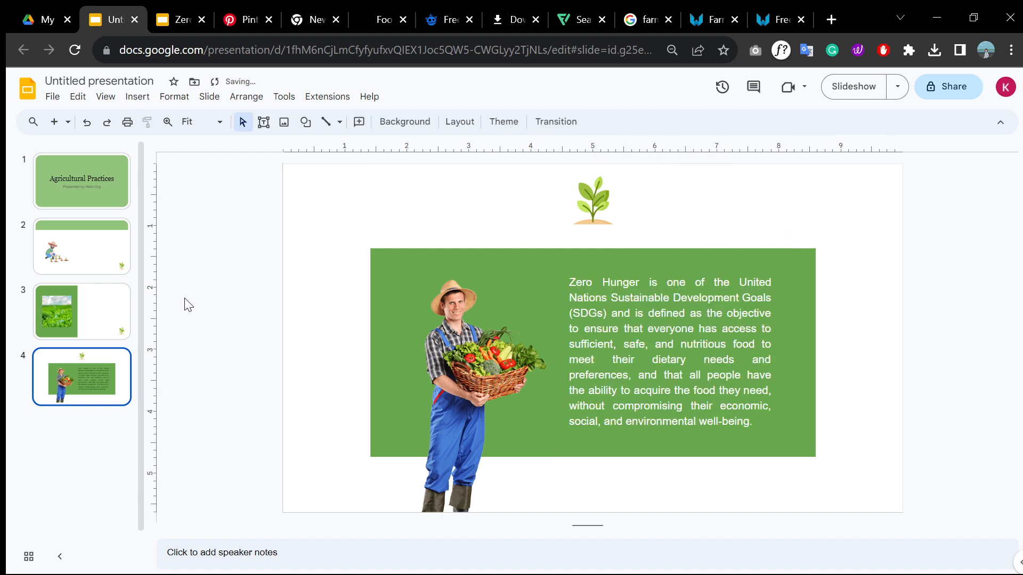
Step: Review the four slides one by one to check how the custom layouts, images and text look
left_click(49, 295)
left_click(110, 379)
left_click(611, 313)
left_click(304, 288)
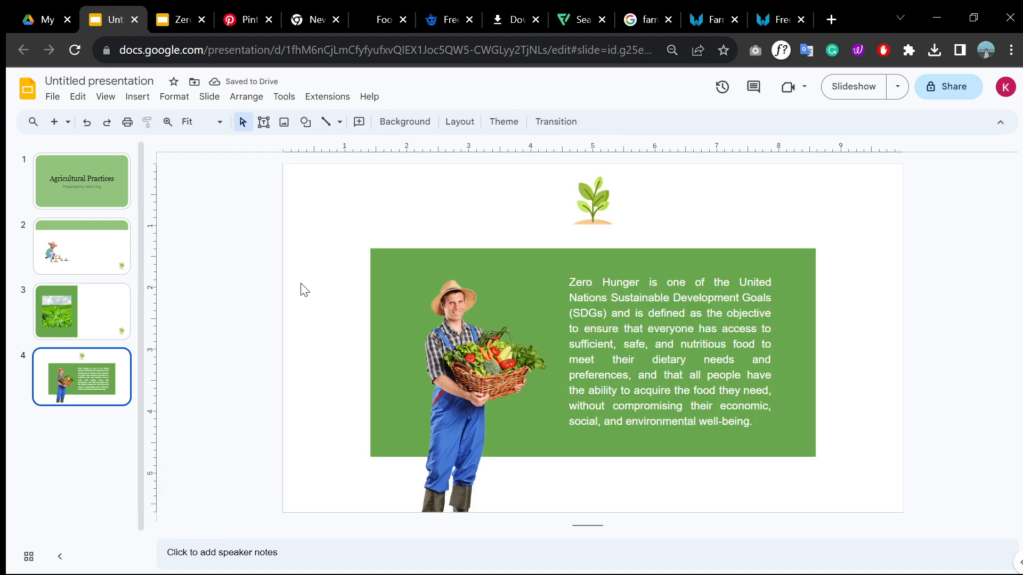
left_click(103, 326)
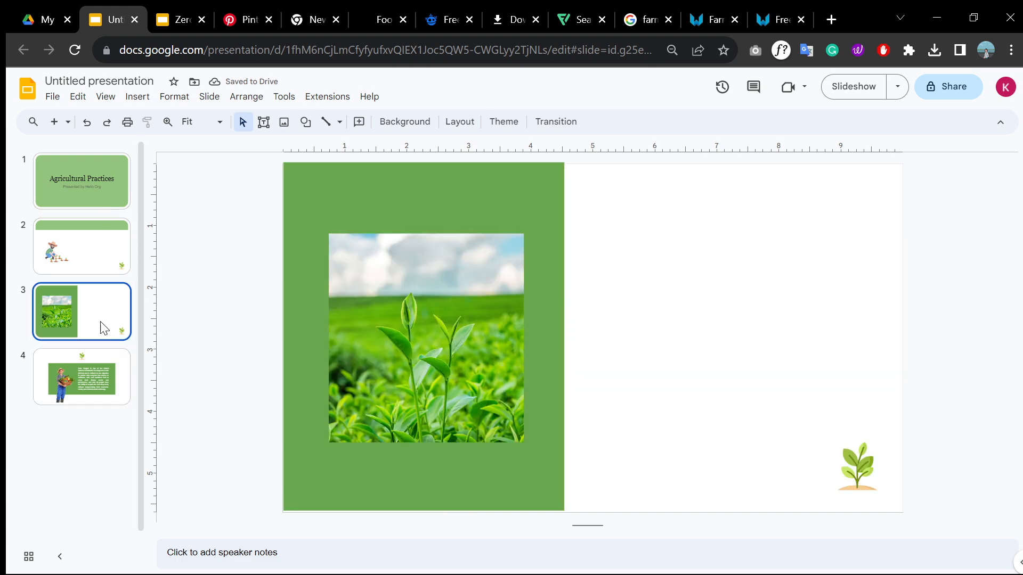
left_click(105, 246)
left_click(85, 184)
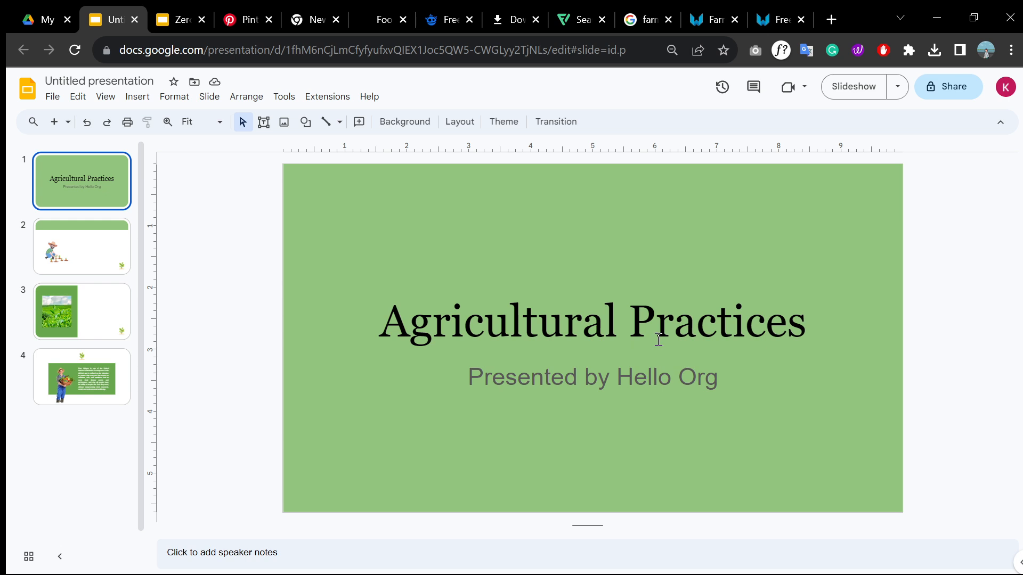
left_click(110, 249)
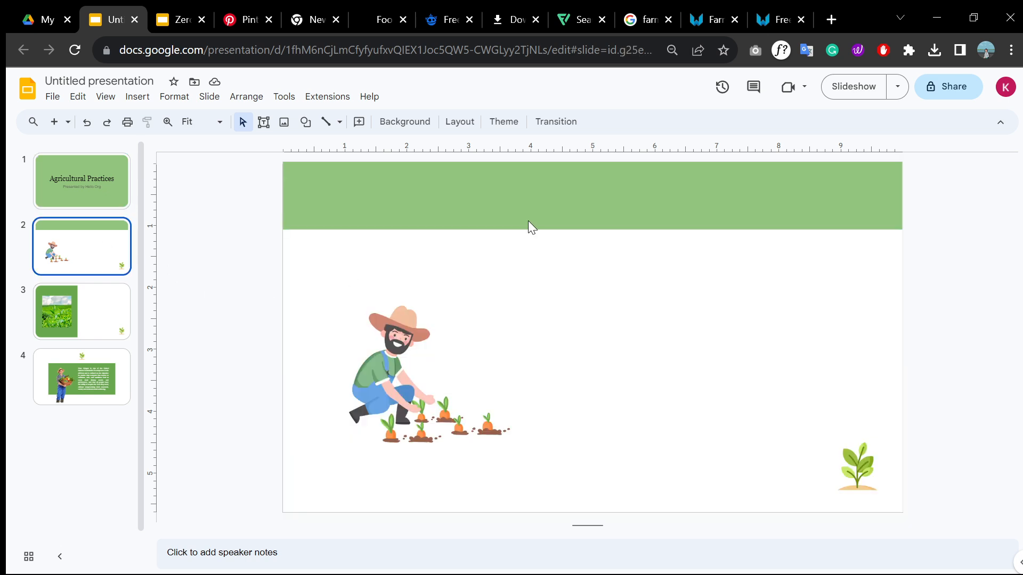
left_click(91, 322)
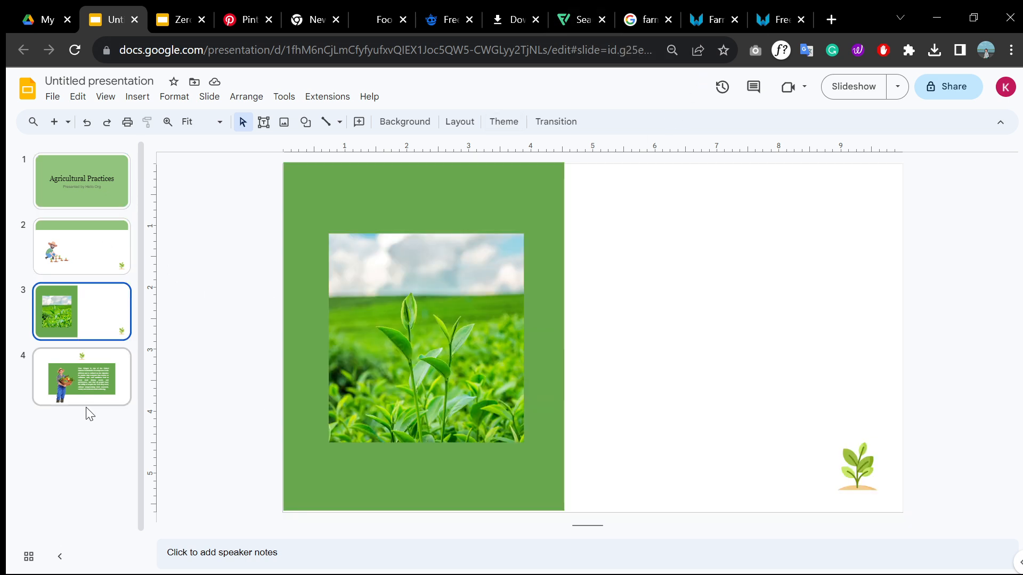
left_click(86, 400)
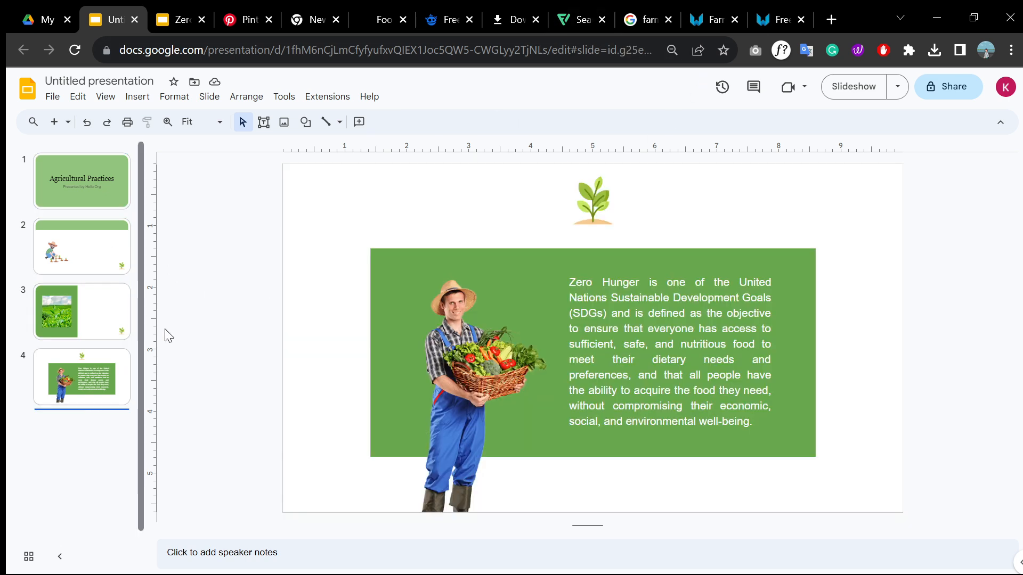
Step: Look through the presentation's theme gallery around Simple Light, Simple Dark and Streamline, and close it without applying a theme
left_click(102, 97)
left_click(383, 217)
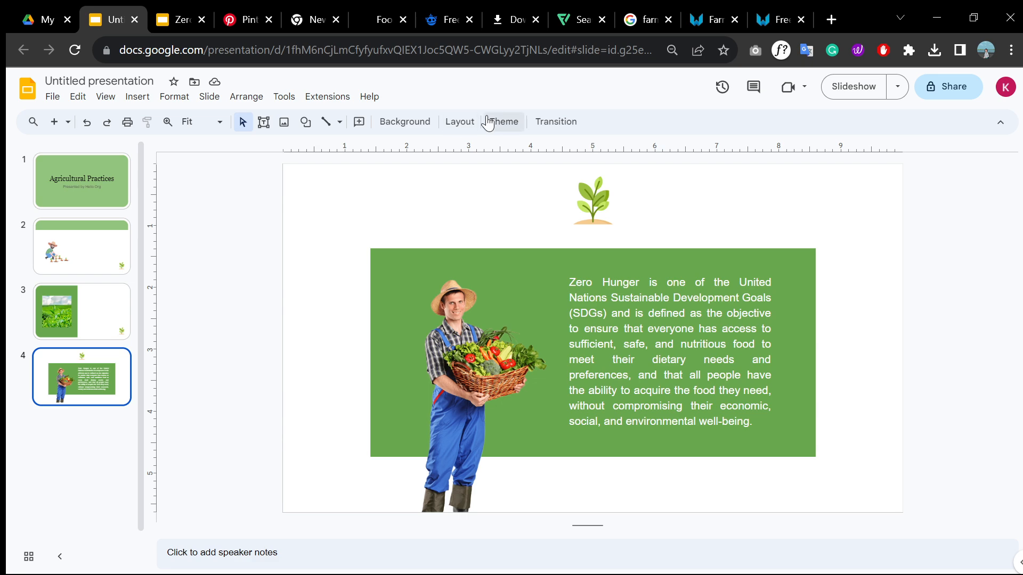
left_click(518, 123)
scroll(884, 250, "down", 2)
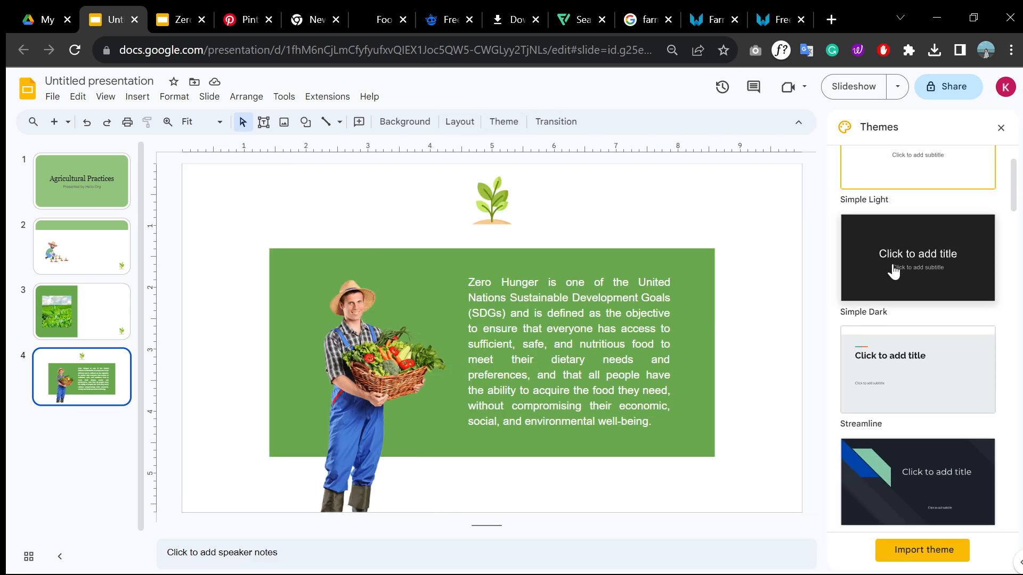
scroll(889, 213, "up", 2)
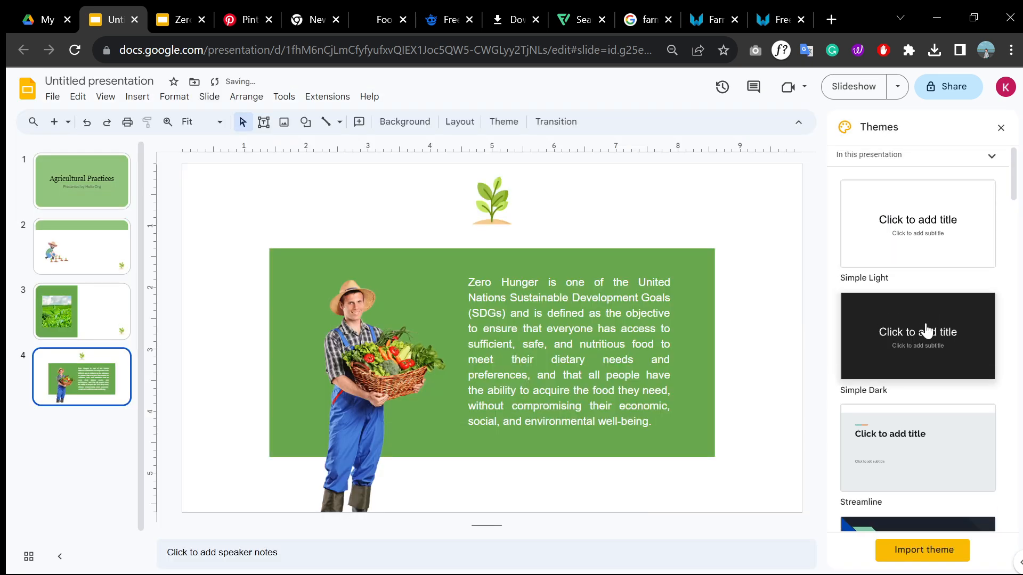
scroll(916, 362, "down", 2)
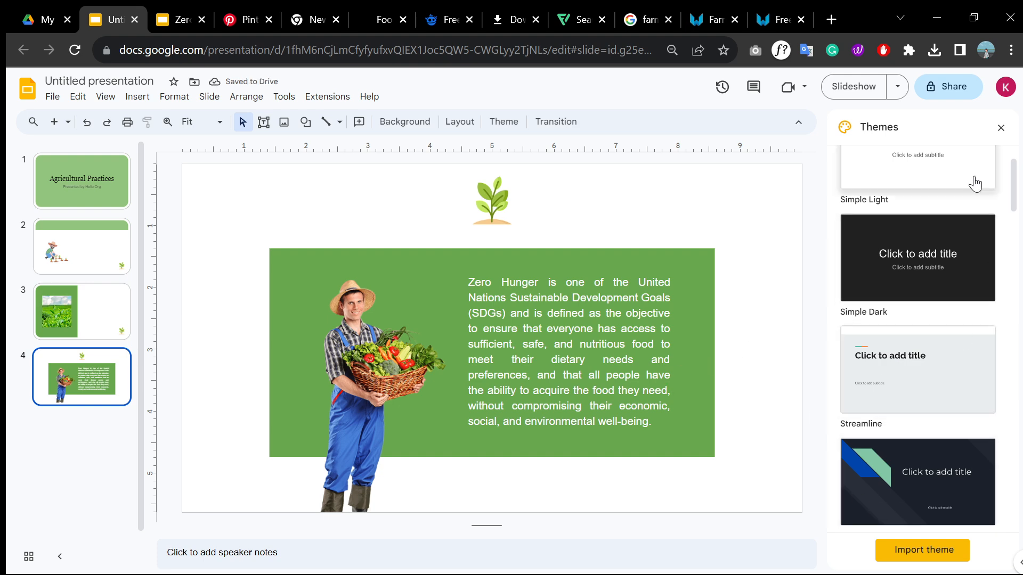
left_click(1001, 128)
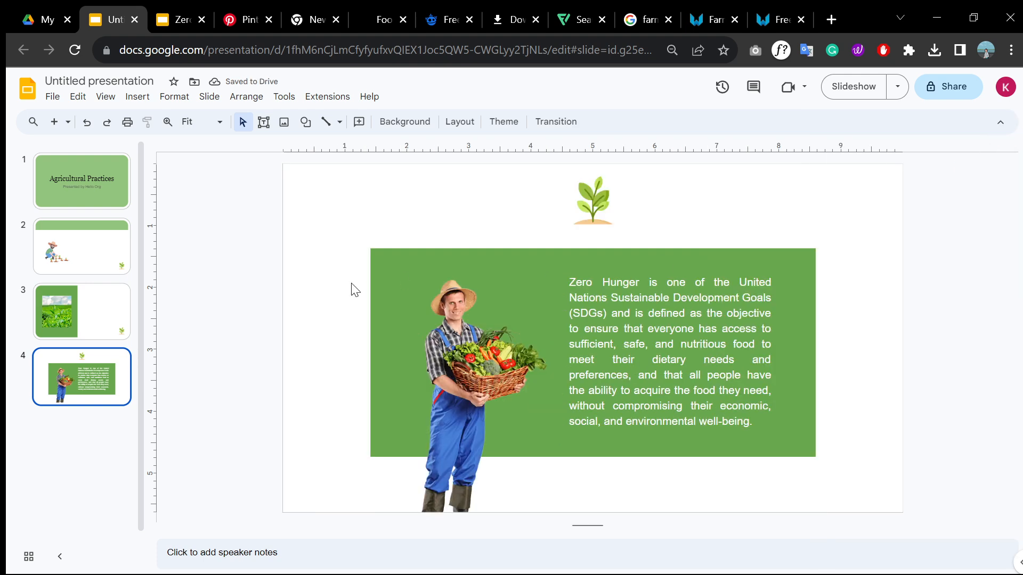